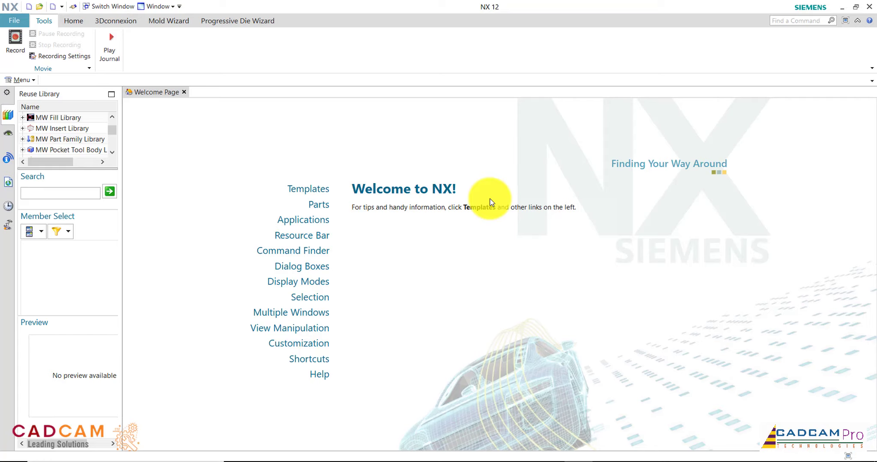
- Create a new part, model1.prt, from the millimetre Model template
left_click(29, 6)
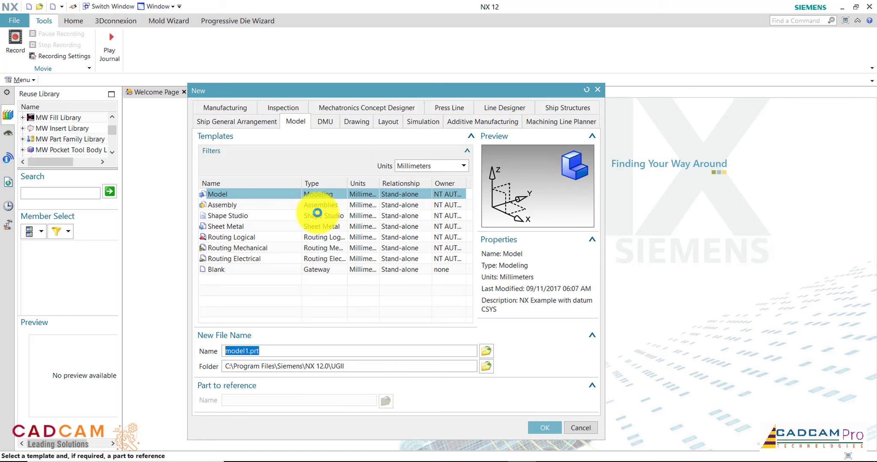
left_click(552, 429)
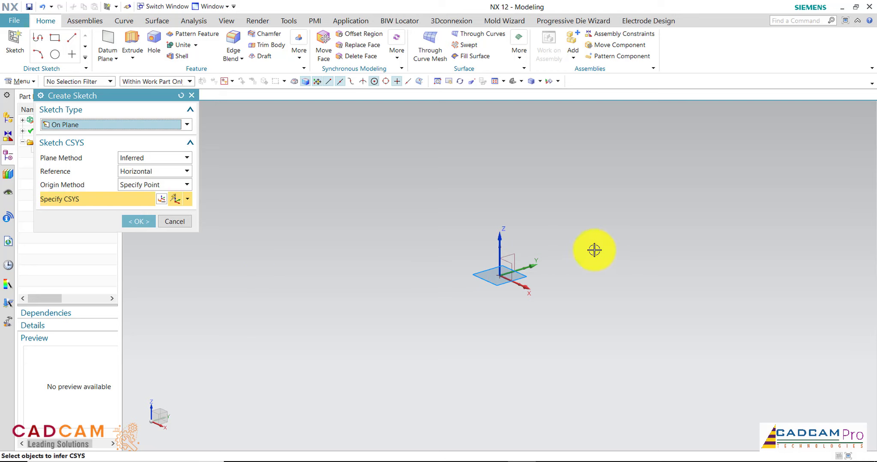
- On the XZ datum plane, draw a fully constrained 24 mm diameter circle at the origin
left_click(505, 265)
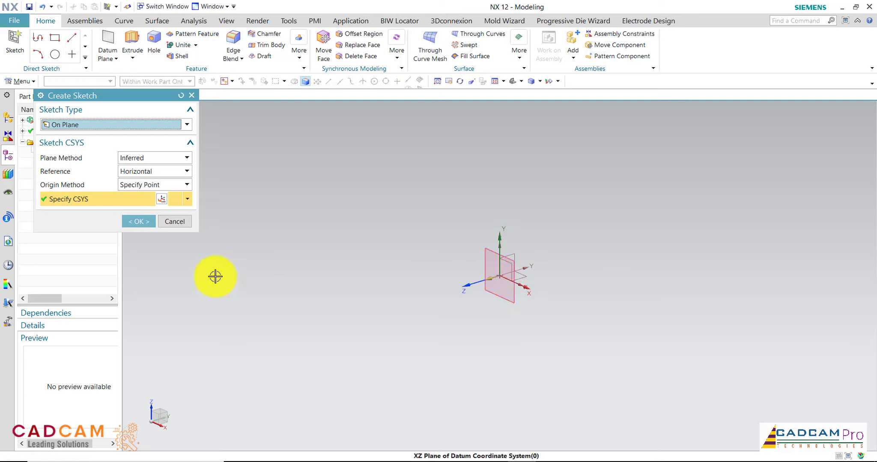
left_click(139, 221)
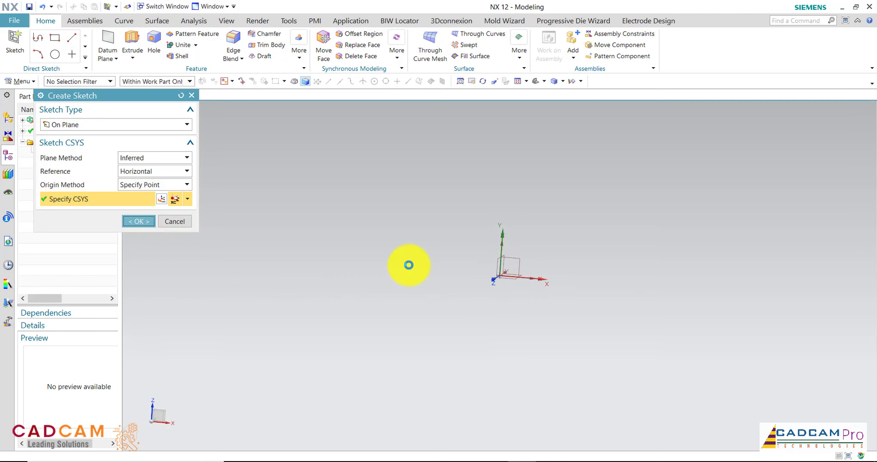
left_click(128, 37)
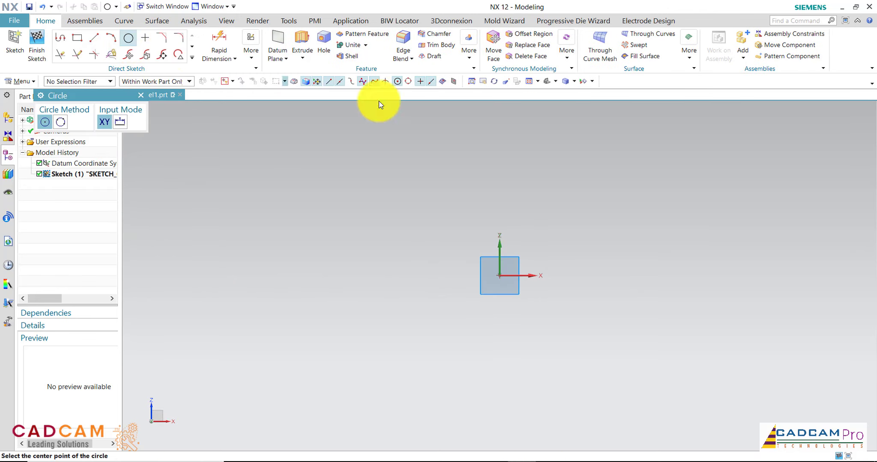
left_click(500, 275)
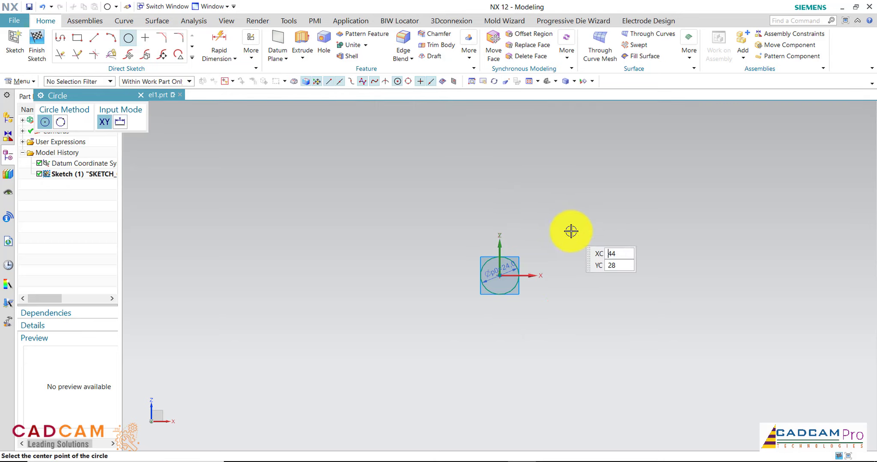
mouse_move(571, 231)
middle_mouse_down()
mouse_move(525, 251)
mouse_move(499, 251)
middle_mouse_up()
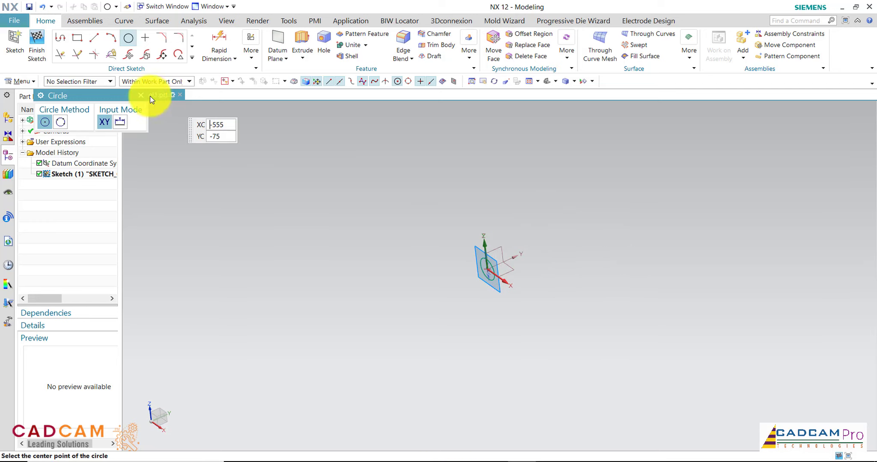
key("Escape")
mouse_move(381, 232)
middle_mouse_down()
mouse_move(487, 242)
mouse_move(466, 216)
mouse_move(480, 210)
mouse_move(417, 257)
mouse_move(439, 233)
middle_mouse_up()
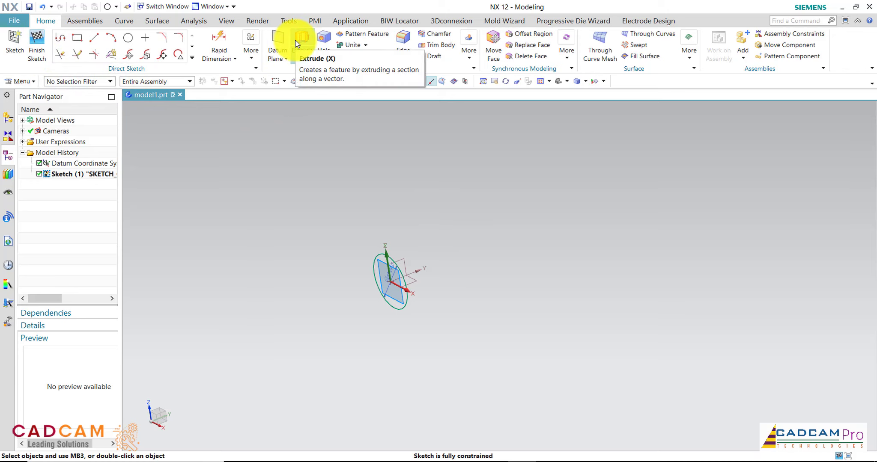
- Finish the first circle sketch and check it in the model history
left_click(37, 50)
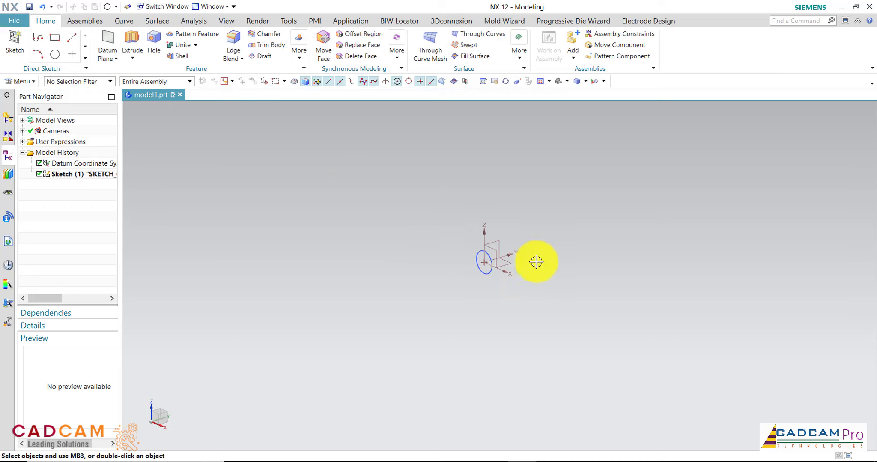
middle_click_drag(531, 242, 529, 247)
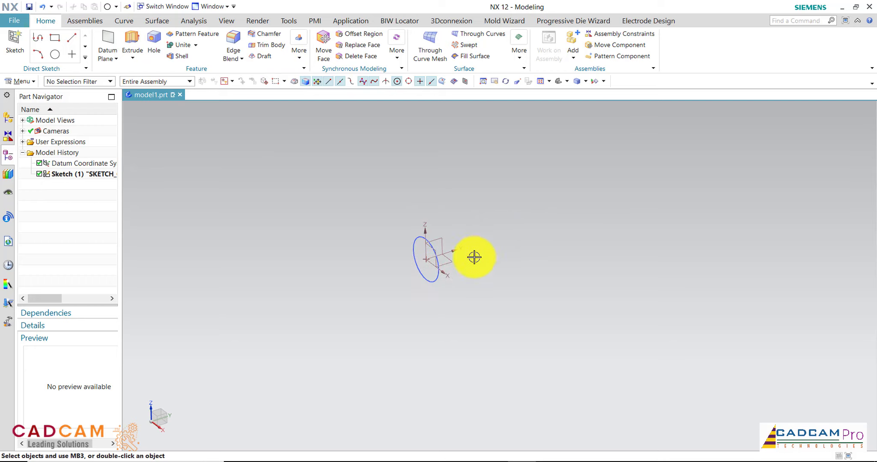
scroll(471, 256, "up", 2)
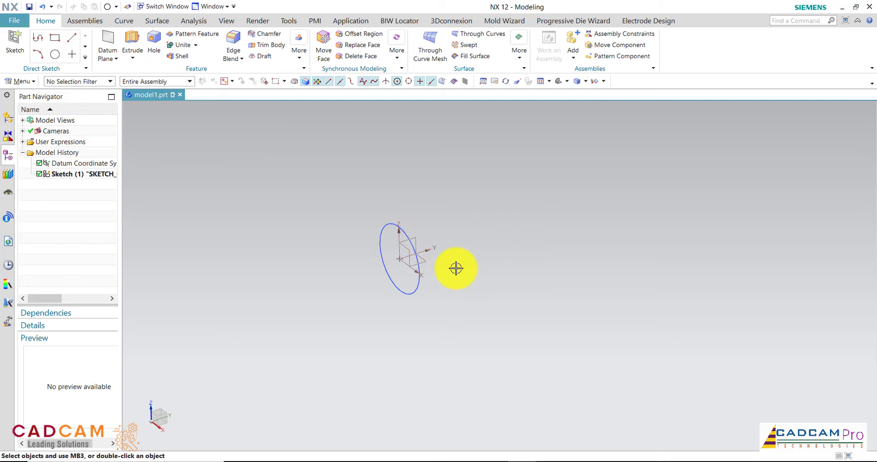
left_click(83, 178)
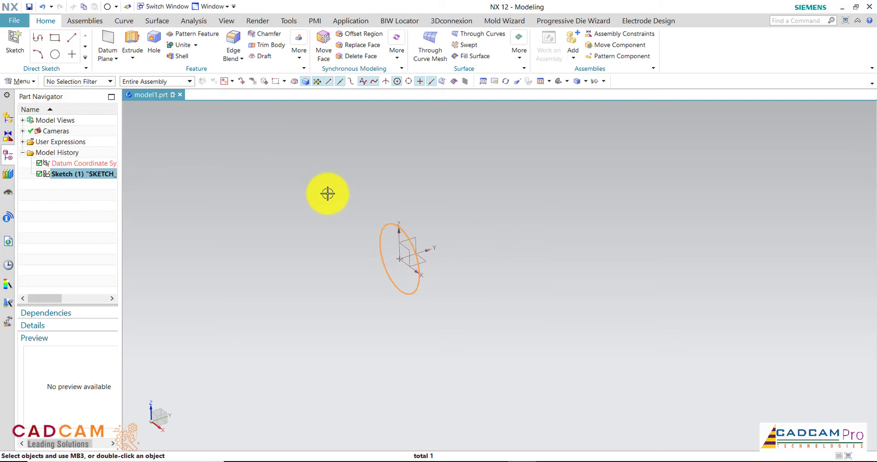
left_click(327, 194)
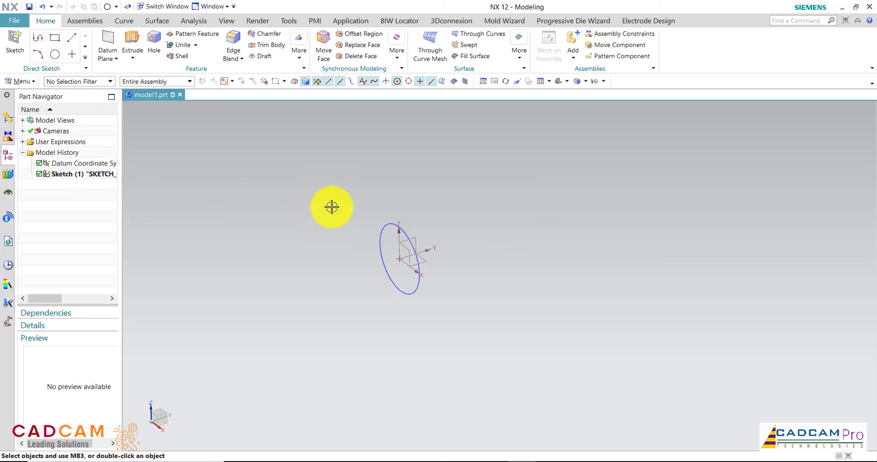
- Create Datum Plane (2), offset 76.2 mm from the XZ plane in the reversed direction
left_click(112, 51)
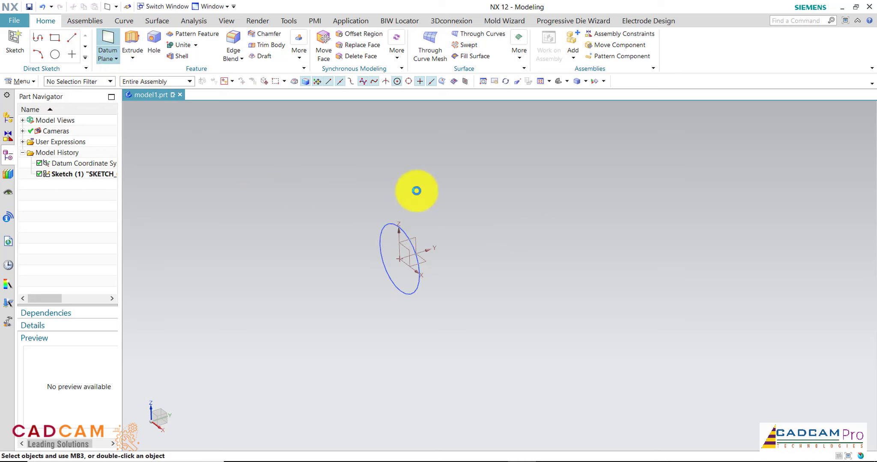
left_click(408, 251)
type("76.2")
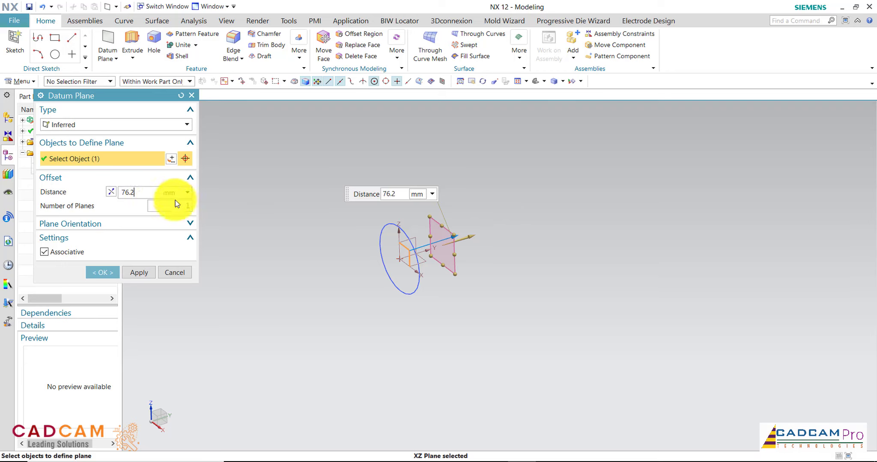
key("Return")
scroll(485, 295, "up", 3)
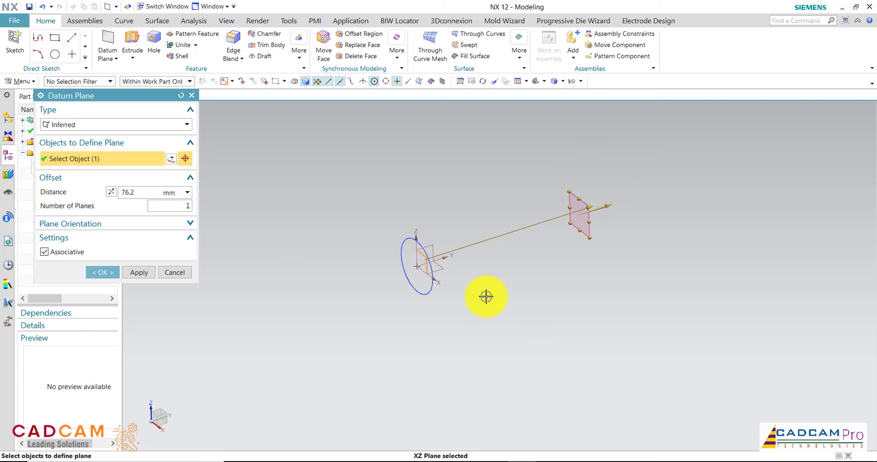
scroll(522, 264, "down", 3)
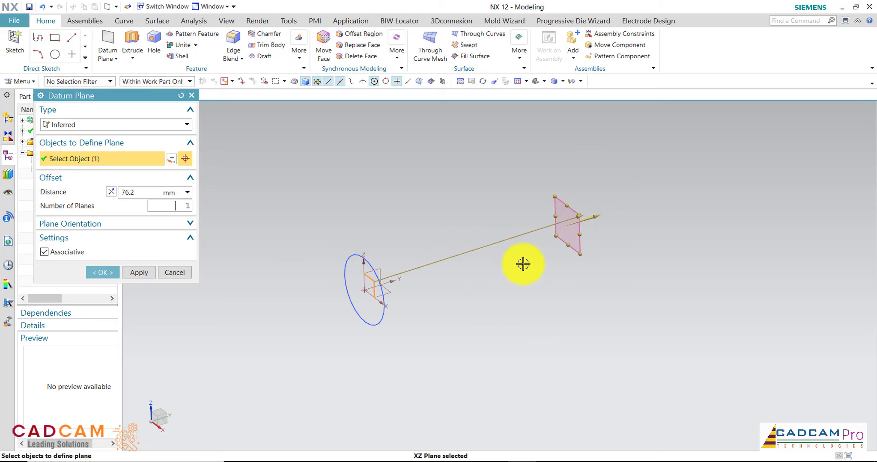
left_click(112, 194)
left_click(112, 194)
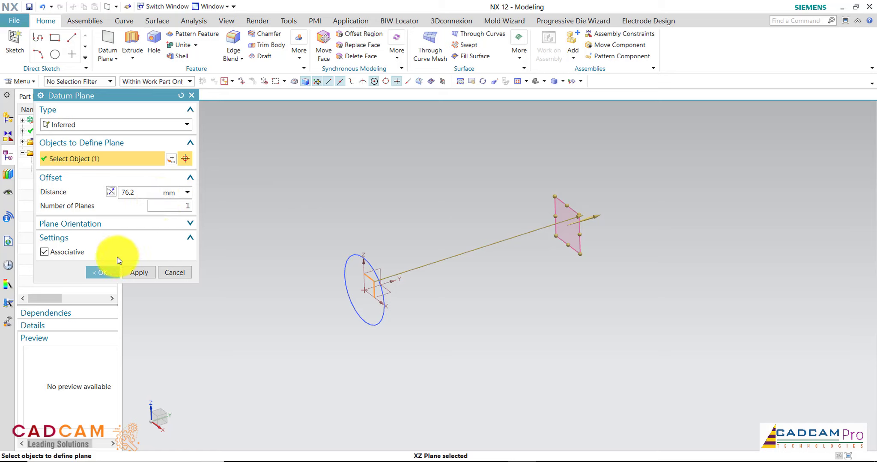
left_click(164, 223)
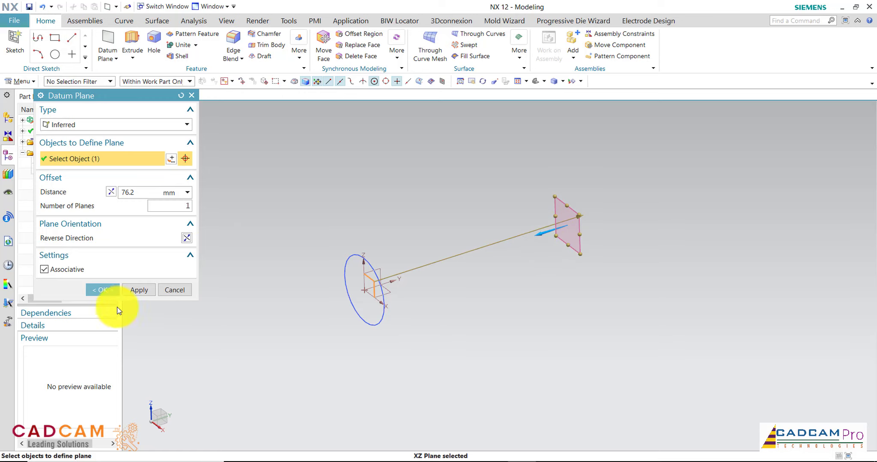
left_click(115, 295)
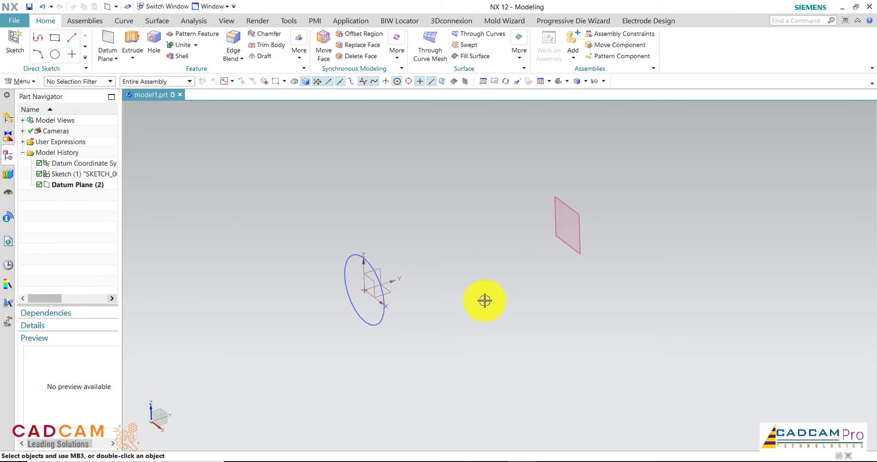
- Start a new sketch on the offset Datum Plane (2)
left_click(566, 209)
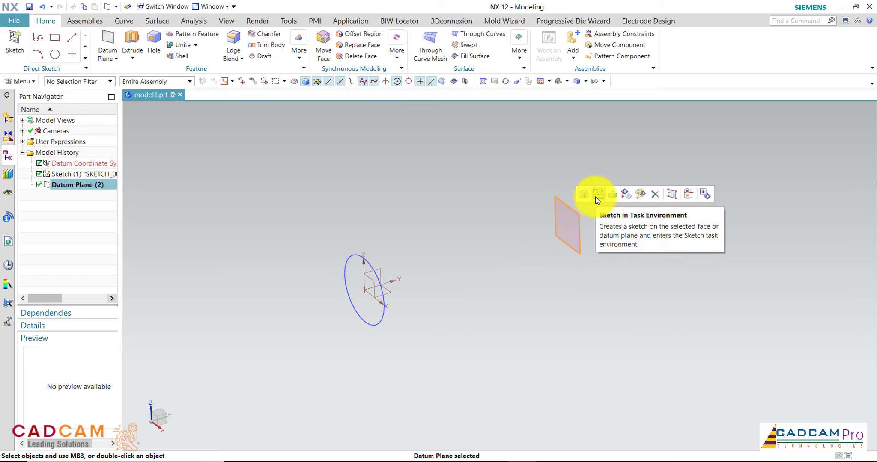
left_click(15, 49)
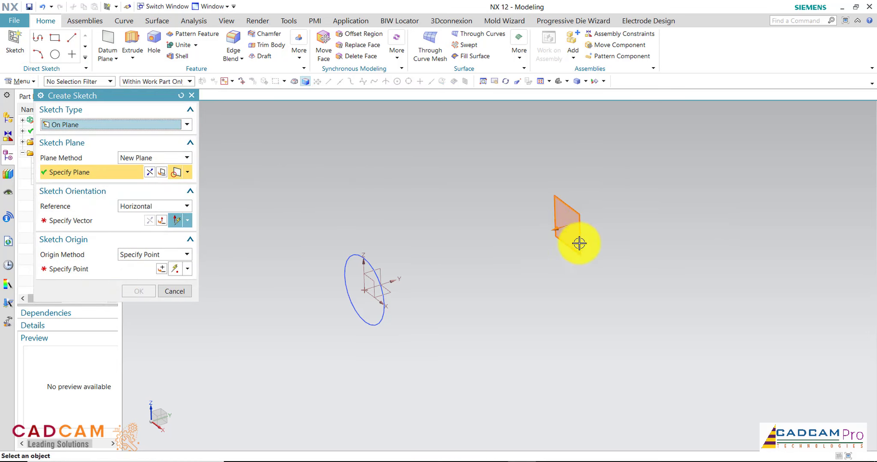
left_click(188, 292)
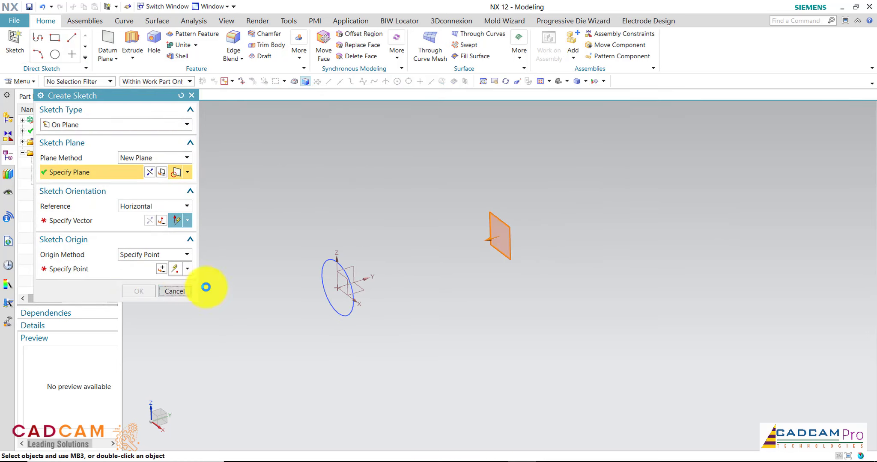
left_click(15, 41)
left_click(507, 233)
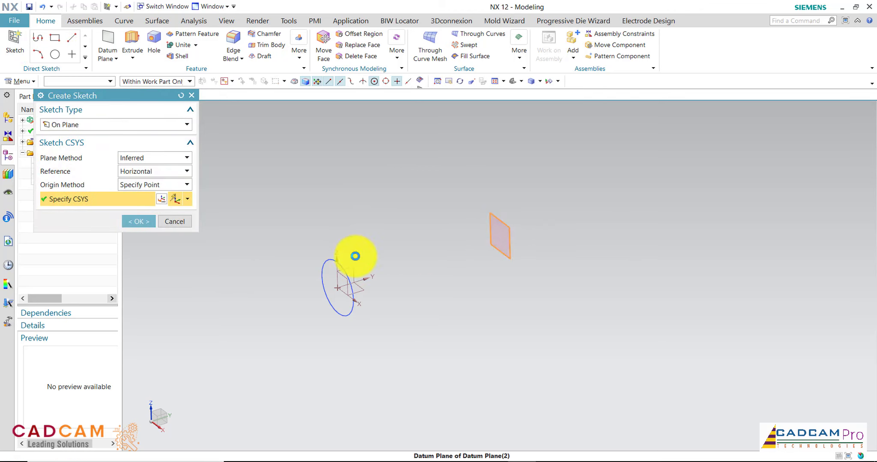
middle_click(387, 232)
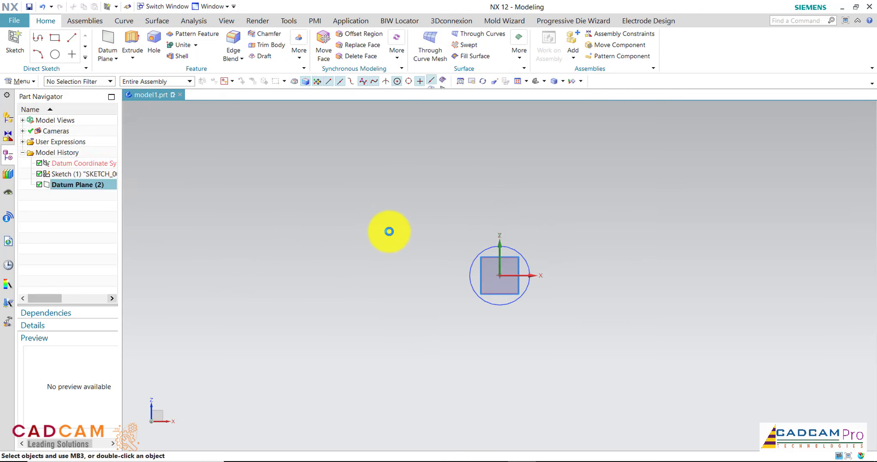
mouse_move(399, 235)
middle_mouse_down()
mouse_move(402, 219)
mouse_move(371, 260)
mouse_move(362, 244)
mouse_move(365, 252)
mouse_move(479, 250)
mouse_move(497, 231)
middle_mouse_up()
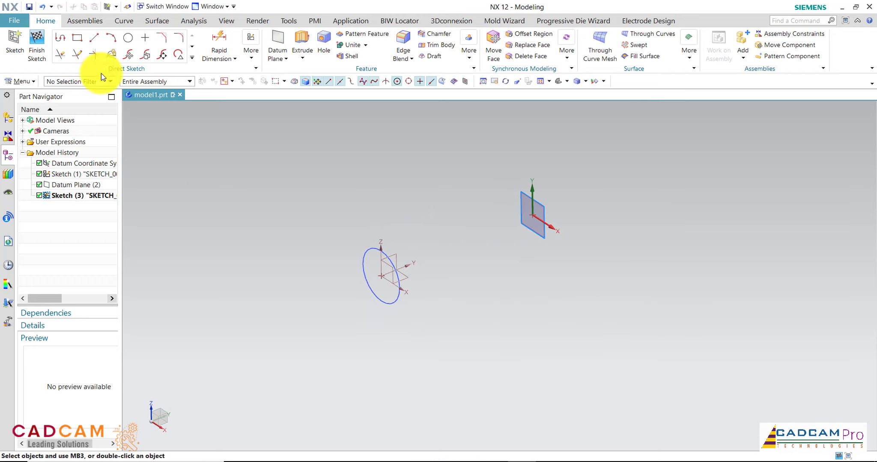
- Draw a 24 mm diameter circle at the sketch origin and finish Sketch (3)
left_click(133, 42)
left_click(533, 214)
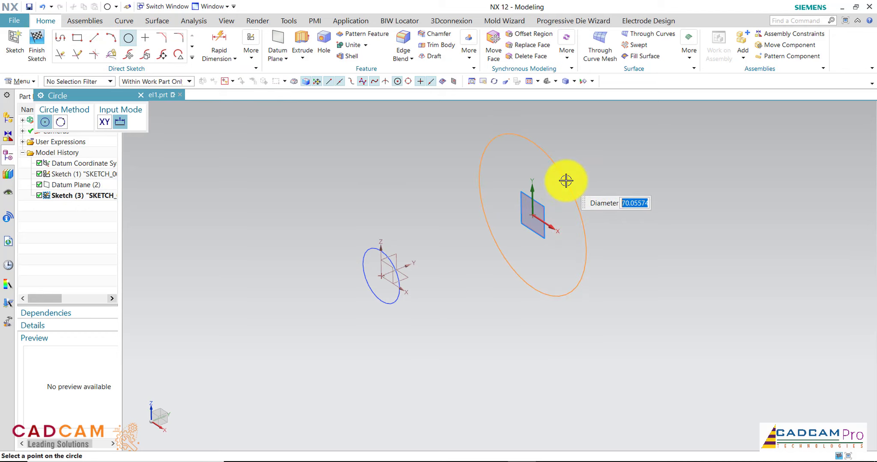
key("Return")
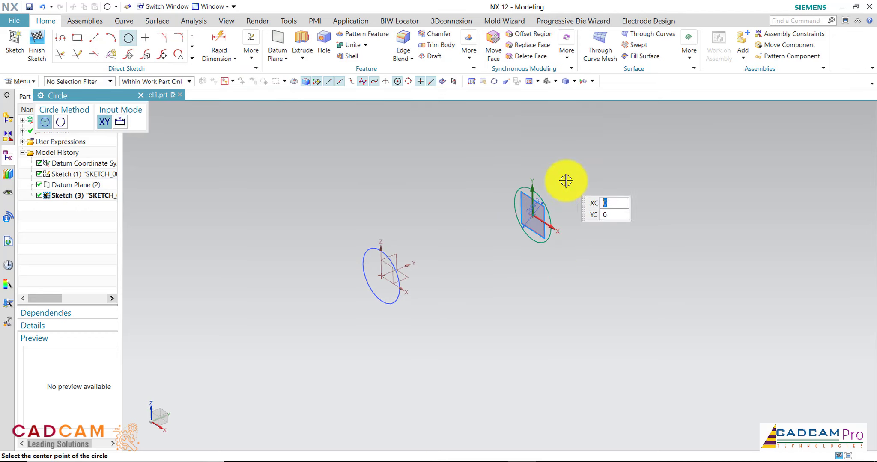
key("Escape")
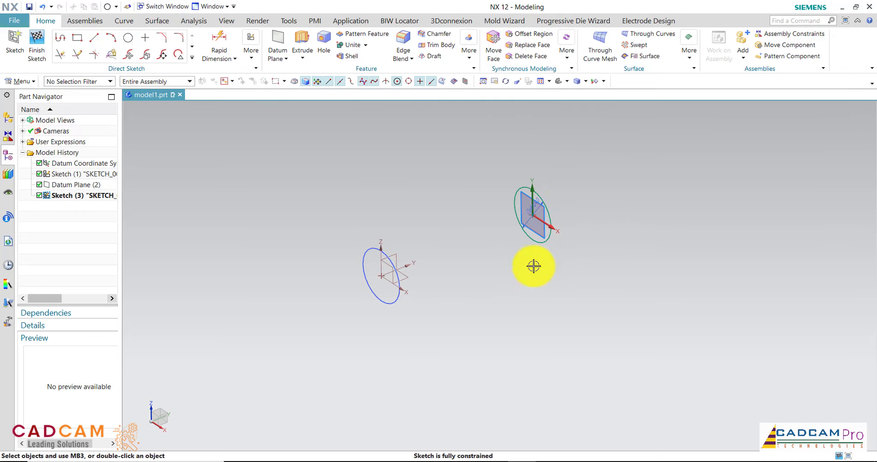
middle_click_drag(532, 264, 566, 293)
left_click(37, 55)
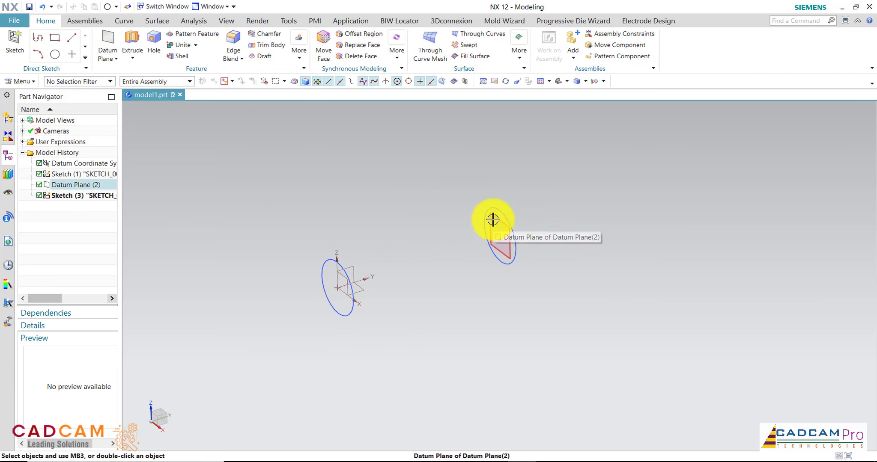
- Hide the offset datum plane
left_click(493, 220)
left_click(554, 205)
key("ctrl+f")
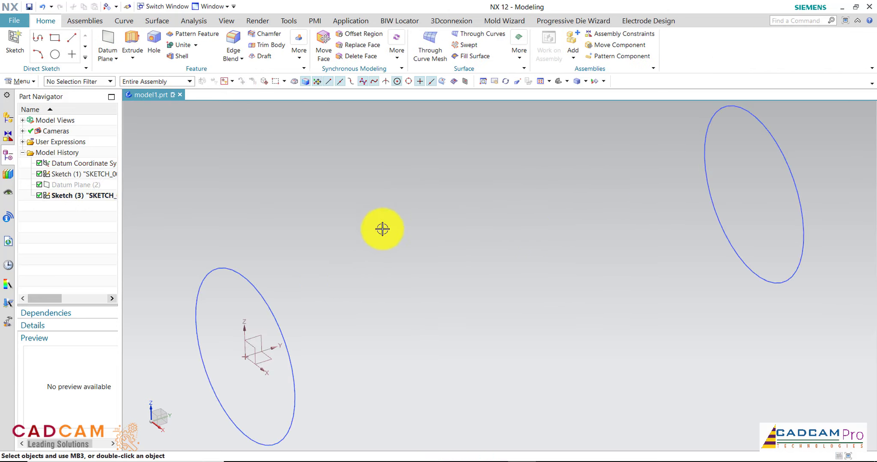
scroll(426, 260, "down", 3)
scroll(428, 262, "down", 1)
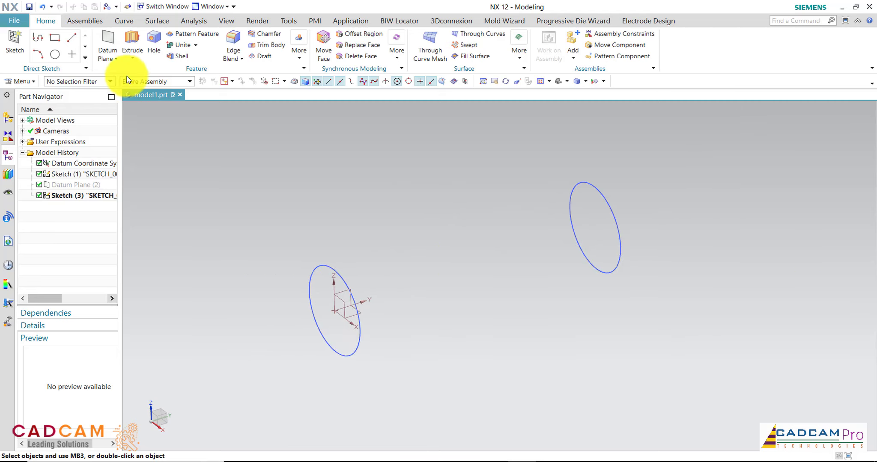
- Extrude the lower circle 24 mm, then the upper circle 24 mm in reverse
left_click(133, 45)
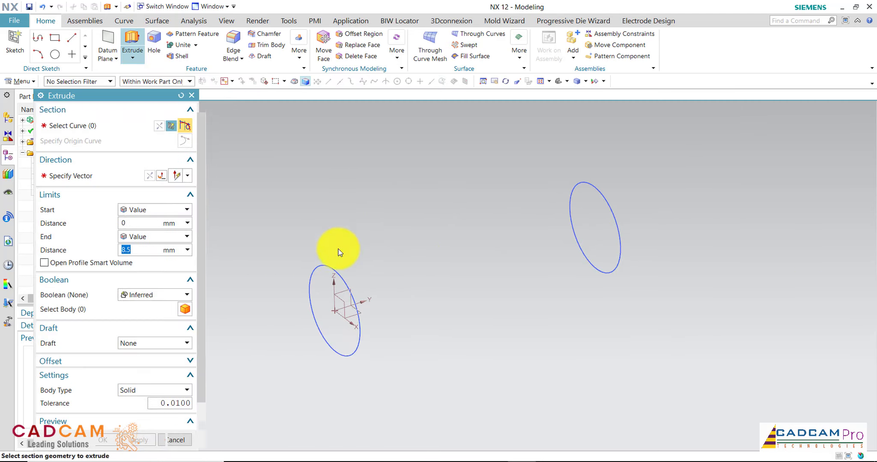
left_click(334, 266)
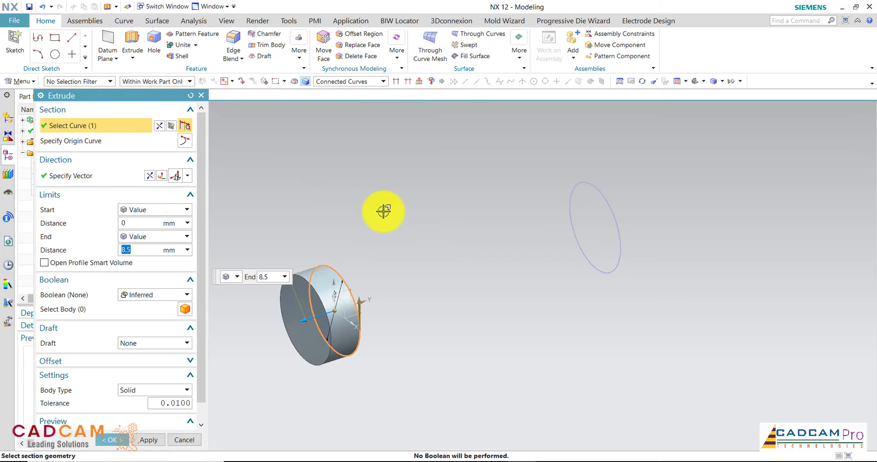
middle_click_drag(384, 209, 384, 213)
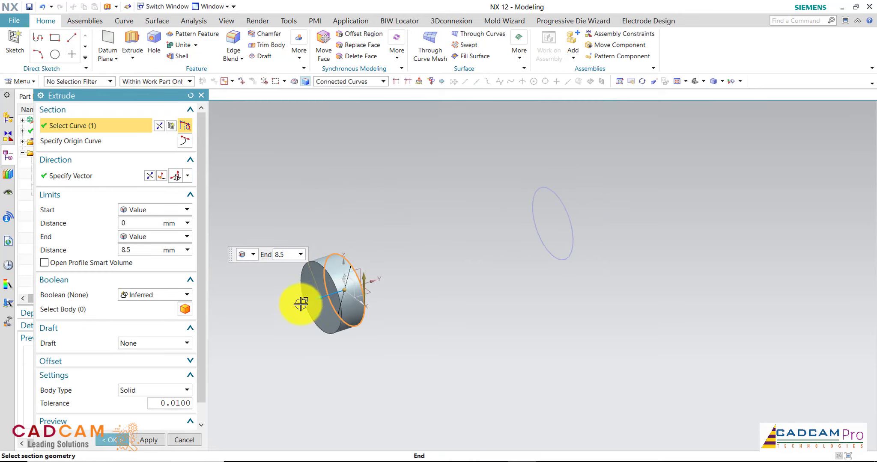
left_click_drag(301, 304, 285, 306)
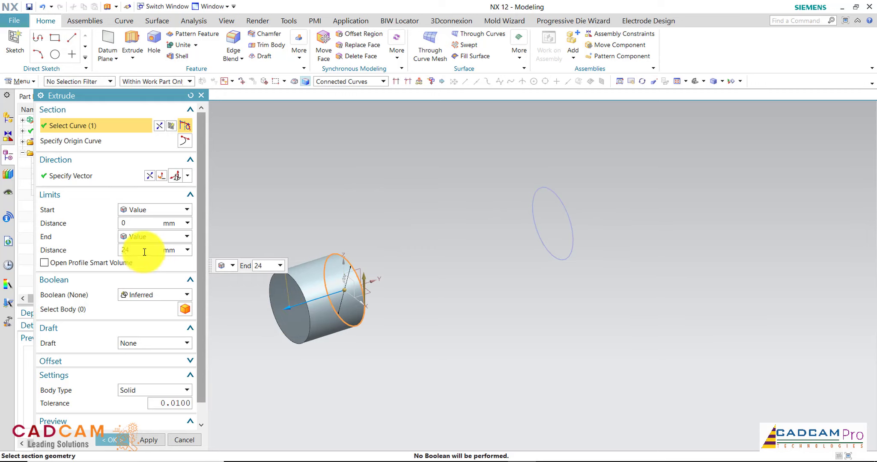
left_click(162, 440)
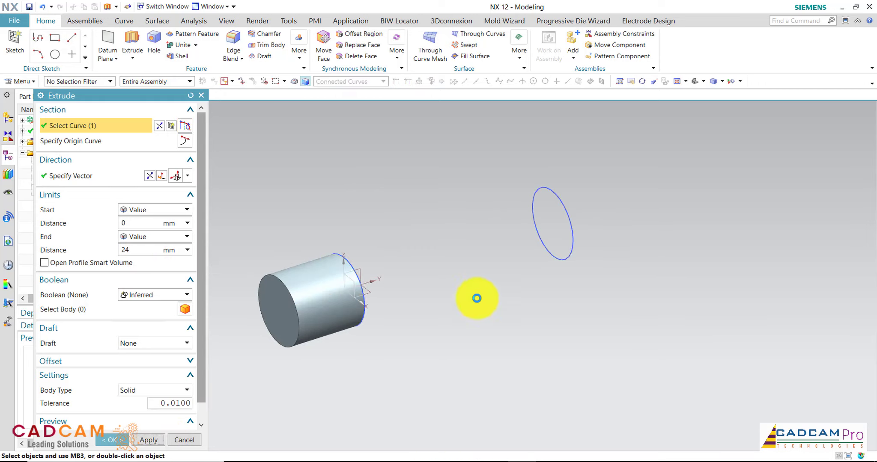
left_click(545, 253)
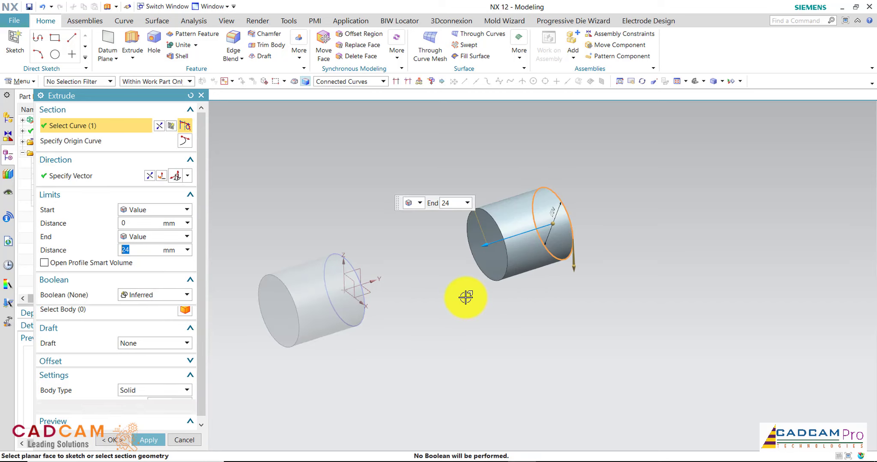
left_click(150, 179)
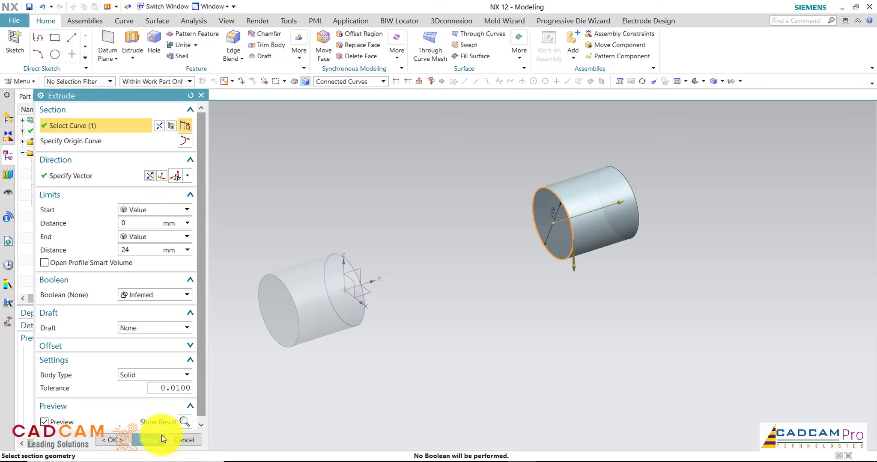
left_click(127, 441)
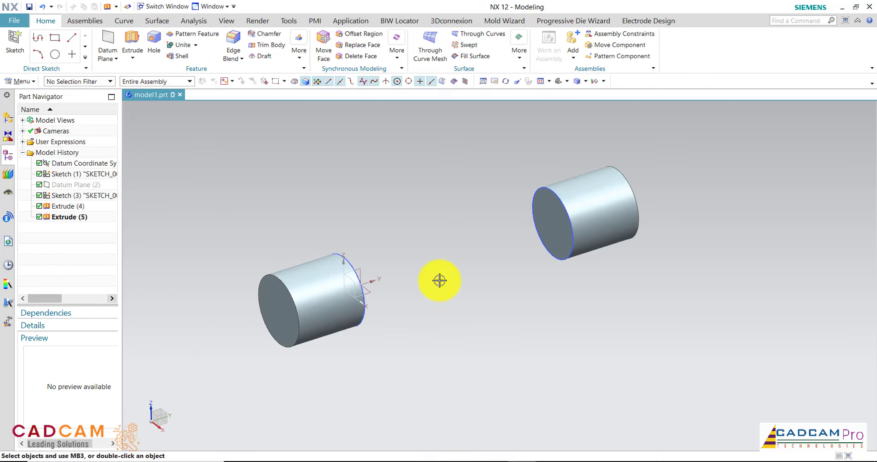
scroll(439, 281, "up", 2)
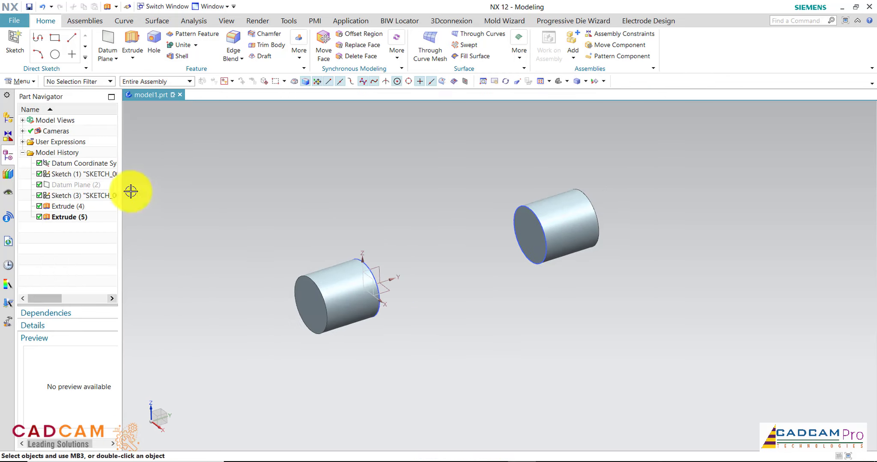
- Hide Sketch (1) and Sketch (3) from the Part Navigator, leaving just the two cylinders
left_click(101, 174)
right_click(108, 197)
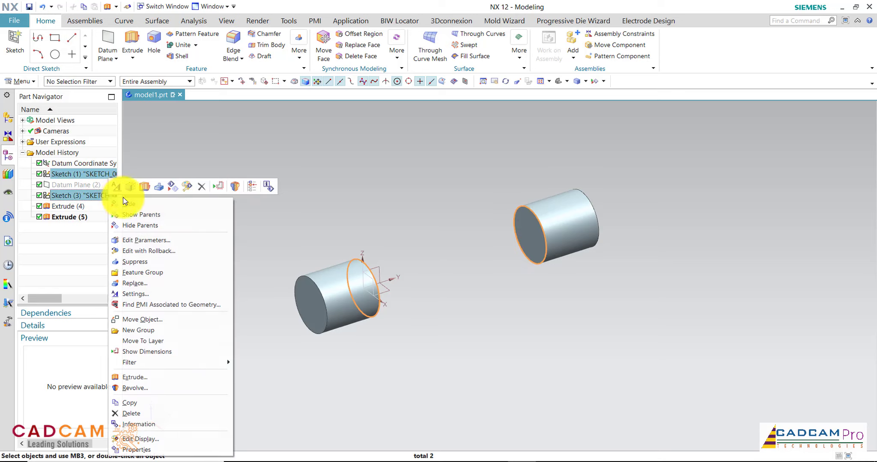
left_click(167, 189)
scroll(394, 198, "down", 2)
scroll(373, 243, "up", 3)
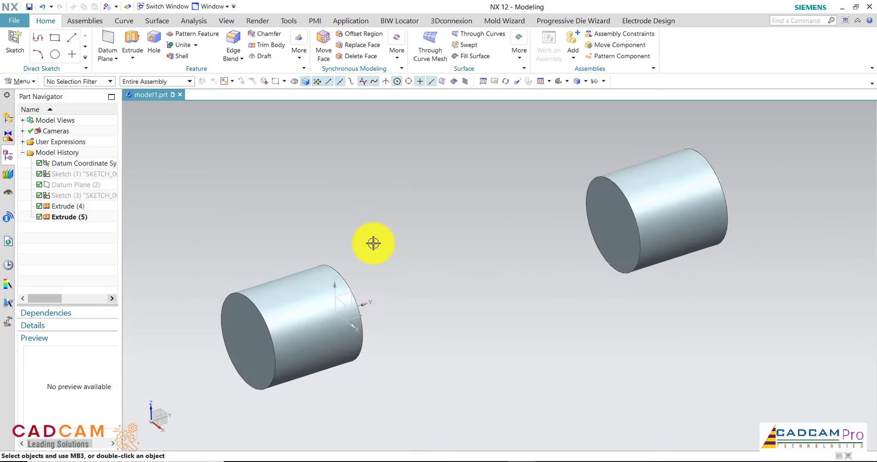
scroll(385, 240, "up", 2)
mouse_move(397, 237)
middle_mouse_down()
mouse_move(337, 236)
mouse_move(388, 219)
mouse_move(398, 231)
middle_mouse_up()
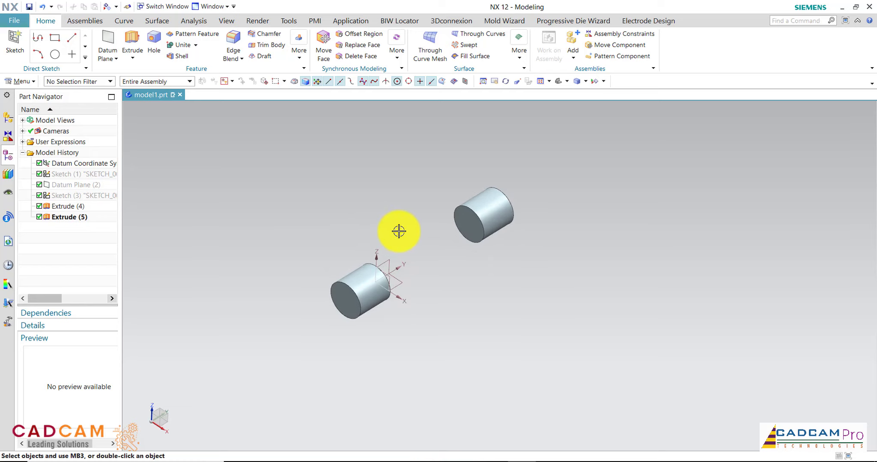
scroll(399, 232, "down", 1)
scroll(398, 233, "down", 1)
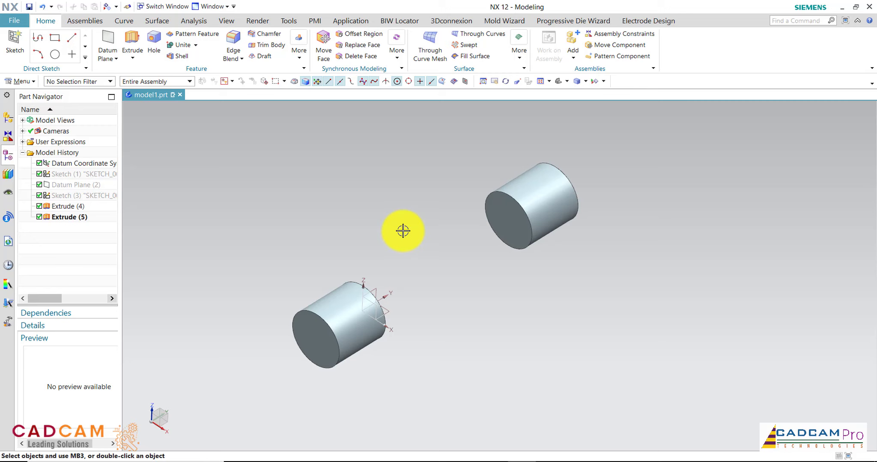
- Start Sketch (6) on the datum coordinate system's XY plane
left_click(23, 49)
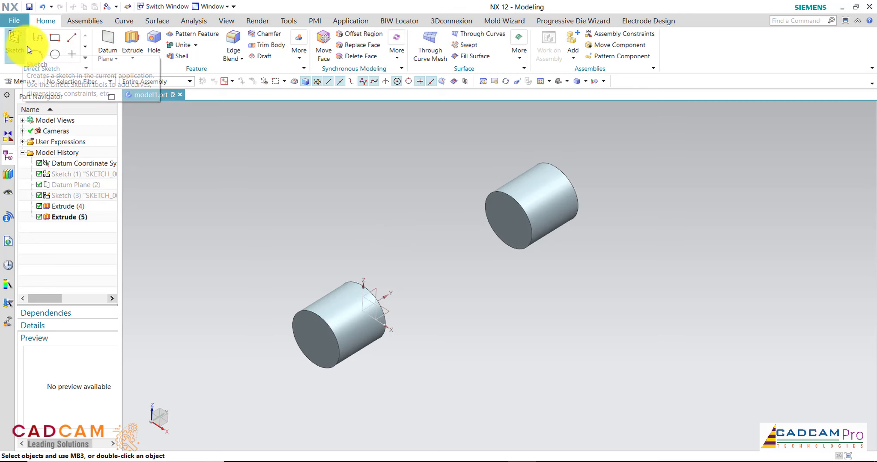
left_click(389, 313)
left_click(141, 221)
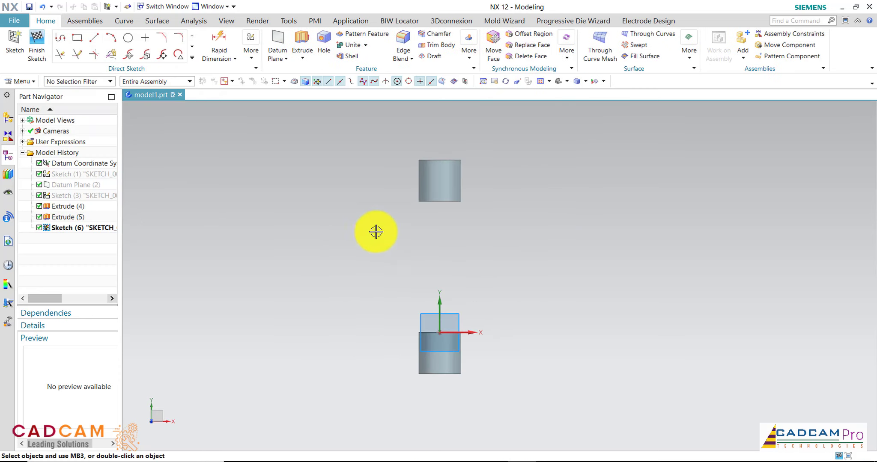
left_click(192, 59)
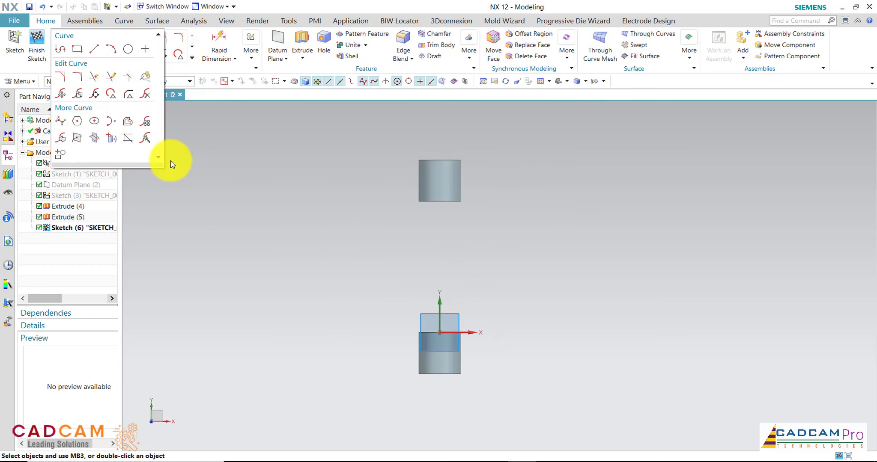
- Add intersection curves outlining the upper and lower cylinder faces in Sketch (6)
left_click(103, 141)
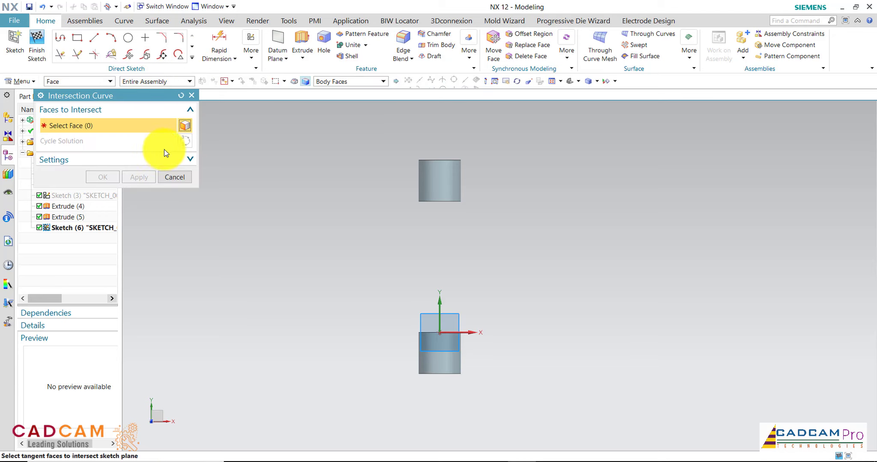
left_click(449, 179)
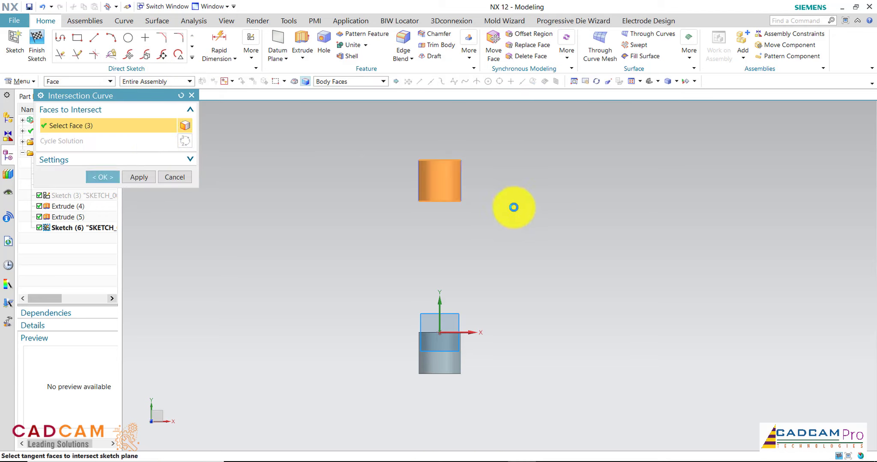
left_click(148, 180)
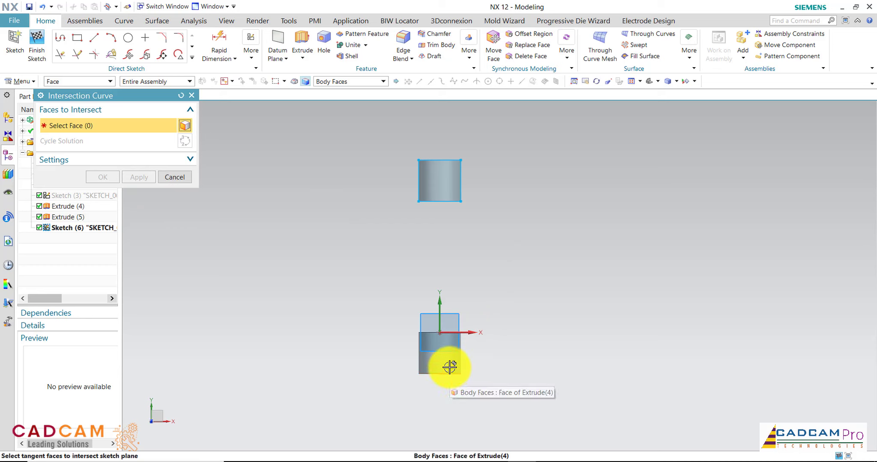
left_click(469, 355)
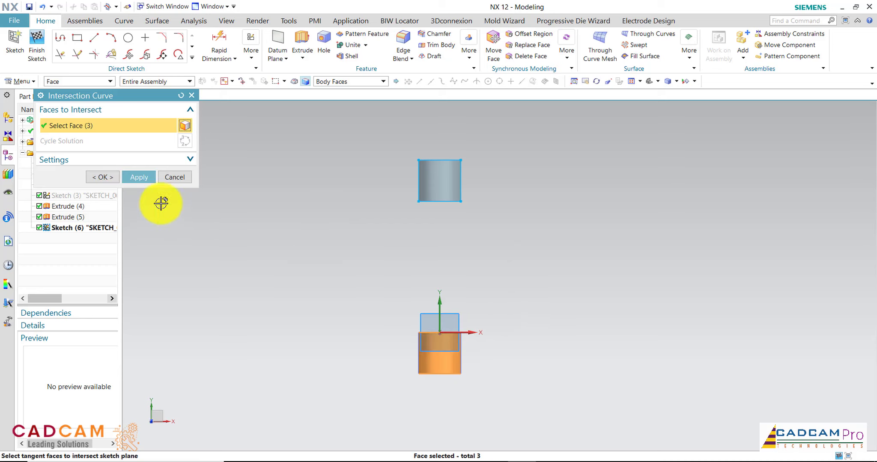
left_click(107, 176)
scroll(486, 270, "down", 1)
scroll(481, 282, "up", 1)
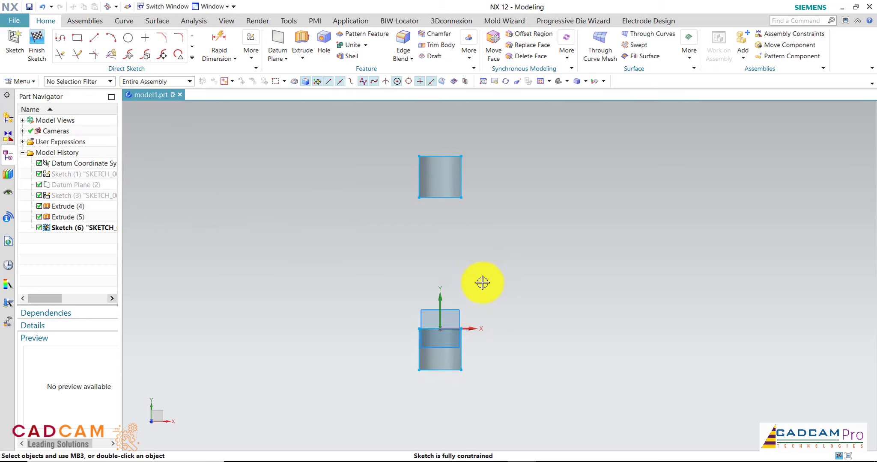
scroll(486, 284, "up", 1)
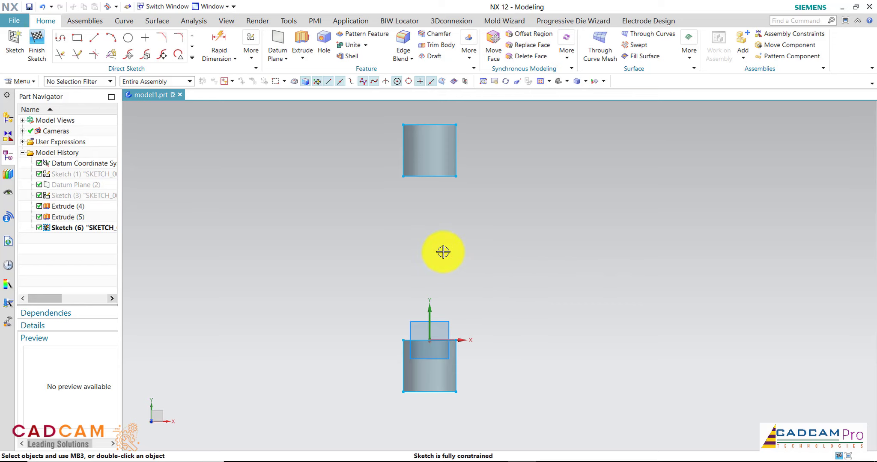
scroll(455, 245, "down", 1)
left_click_drag(381, 153, 508, 374)
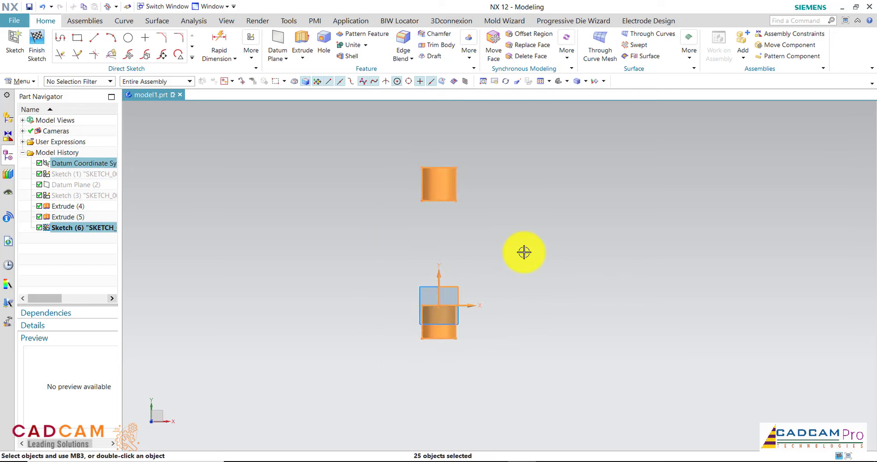
key("Escape")
scroll(471, 206, "up", 3)
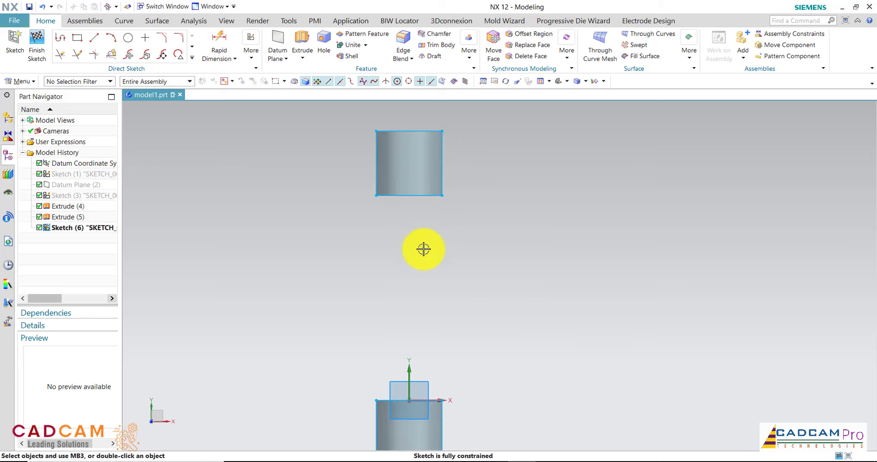
scroll(423, 249, "down", 2)
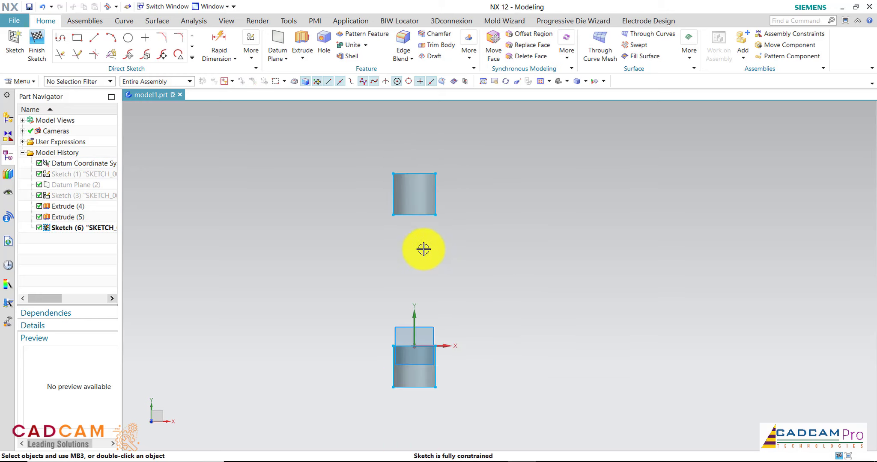
left_click(605, 81)
left_click(641, 80)
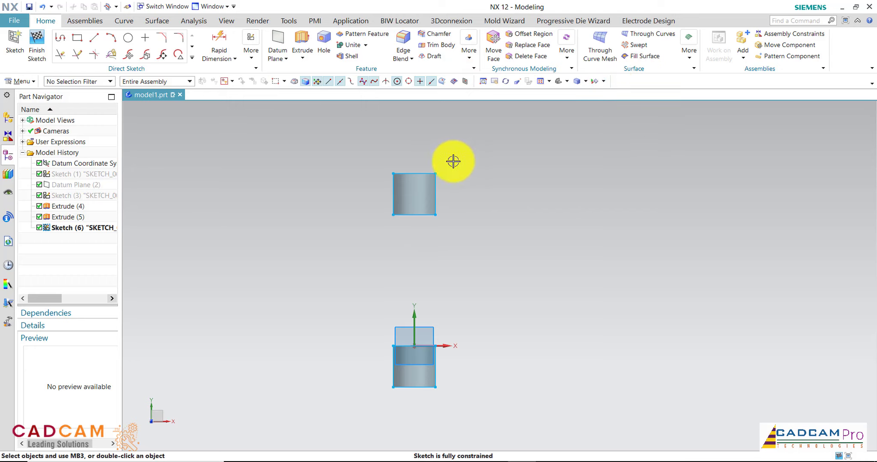
right_click(660, 84)
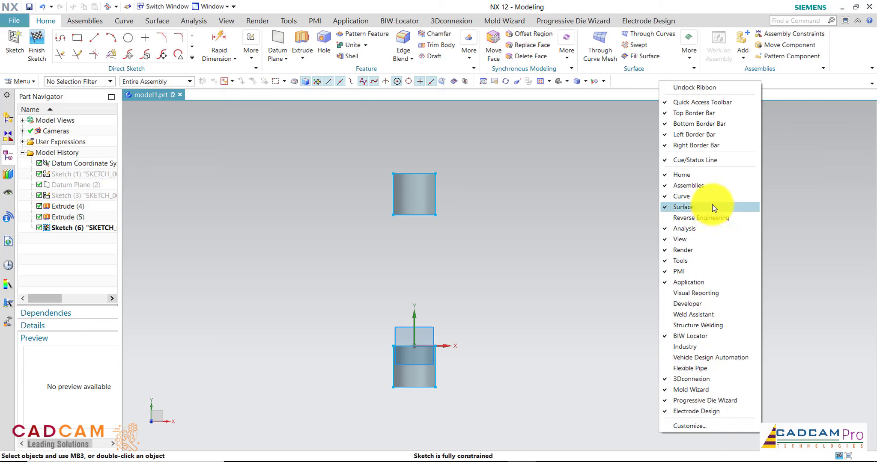
left_click(463, 167)
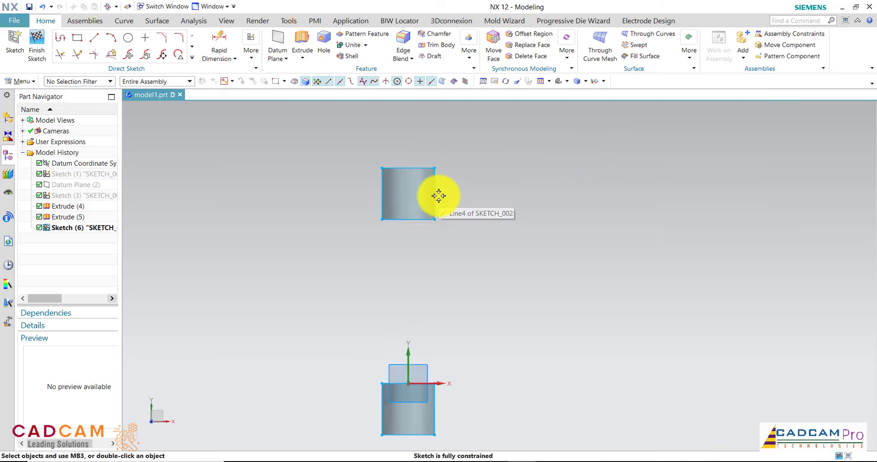
- Hide both extruded cylinders and box-select the sketch curves and datum axes
left_click(39, 207)
left_click(40, 216)
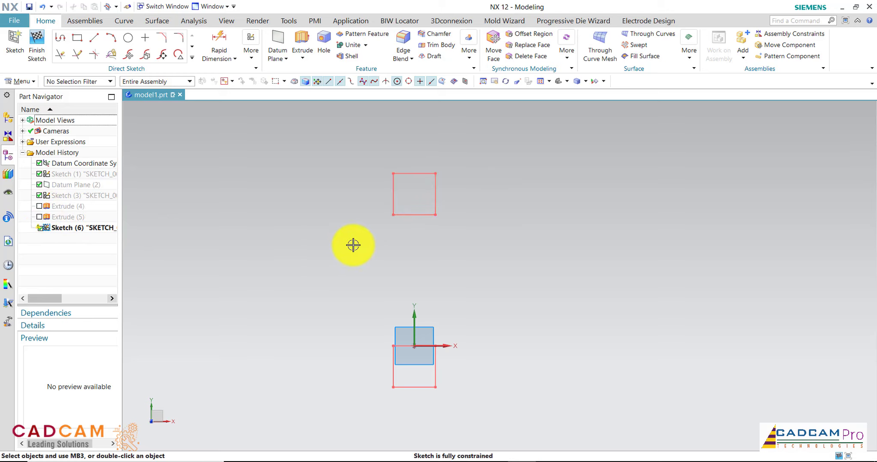
left_click_drag(348, 156, 543, 405)
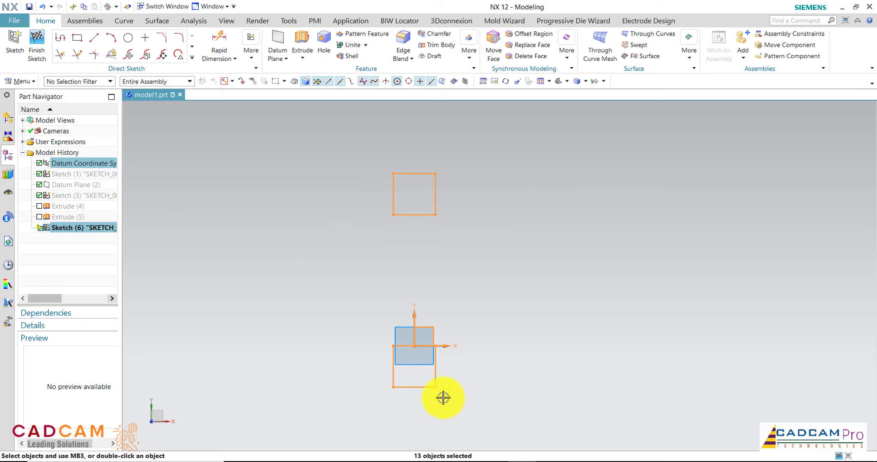
right_click(425, 388)
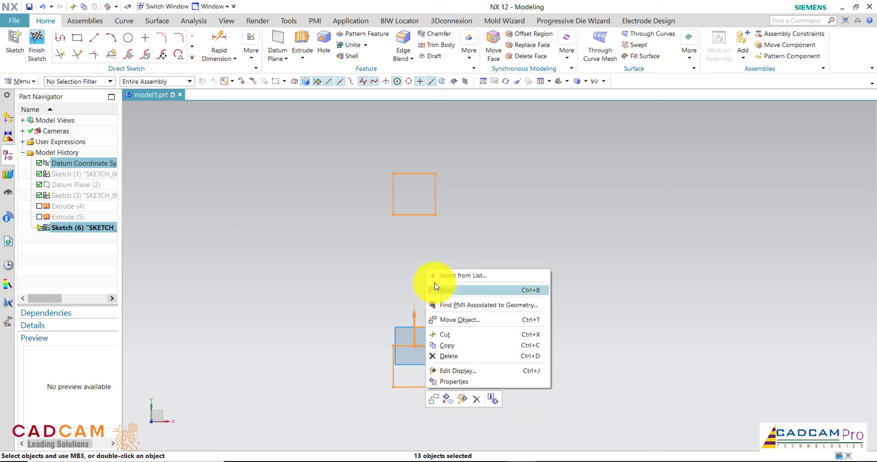
key("Escape")
right_click(440, 221)
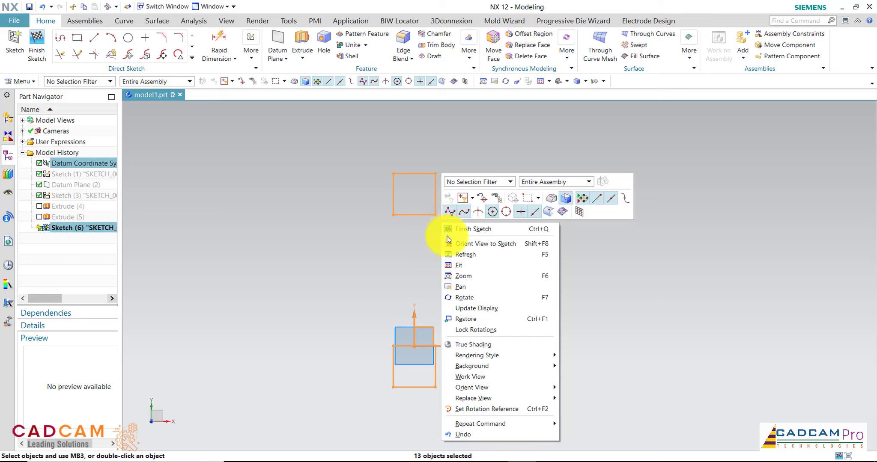
left_click(551, 181)
left_click(552, 181)
- Show the Extrude (4) and Extrude (5) solids again
left_click(539, 221)
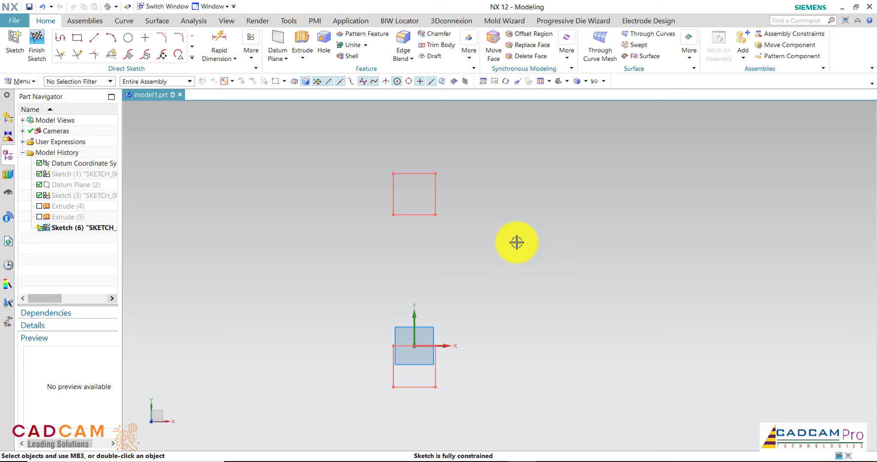
left_click(39, 206)
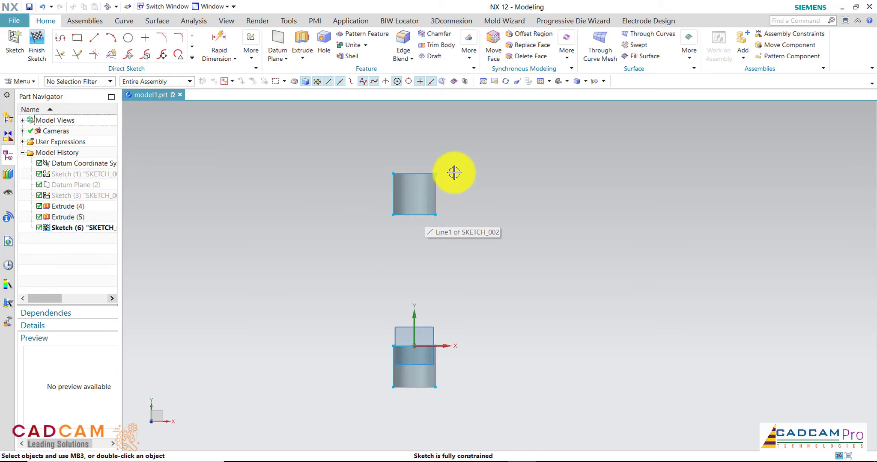
scroll(454, 172, "up", 2)
left_click(86, 82)
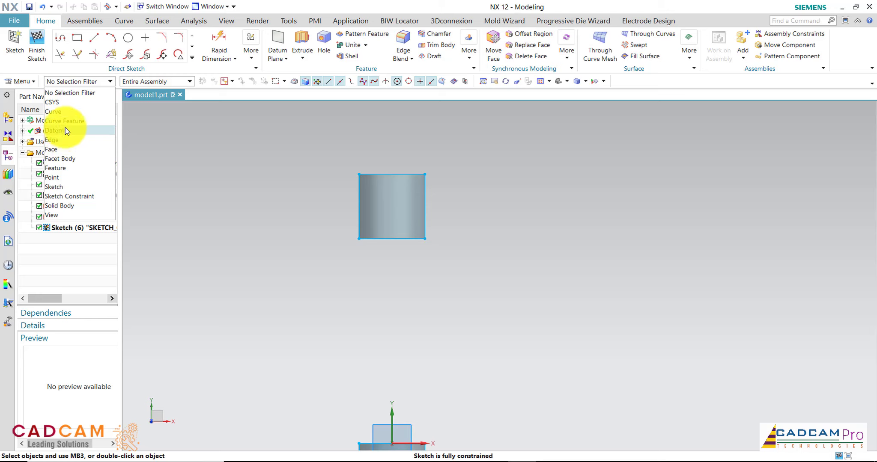
- With the Curve filter, convert both cylinders' square outline lines into reference lines
left_click(66, 113)
scroll(380, 152, "down", 2)
left_click_drag(299, 152, 536, 416)
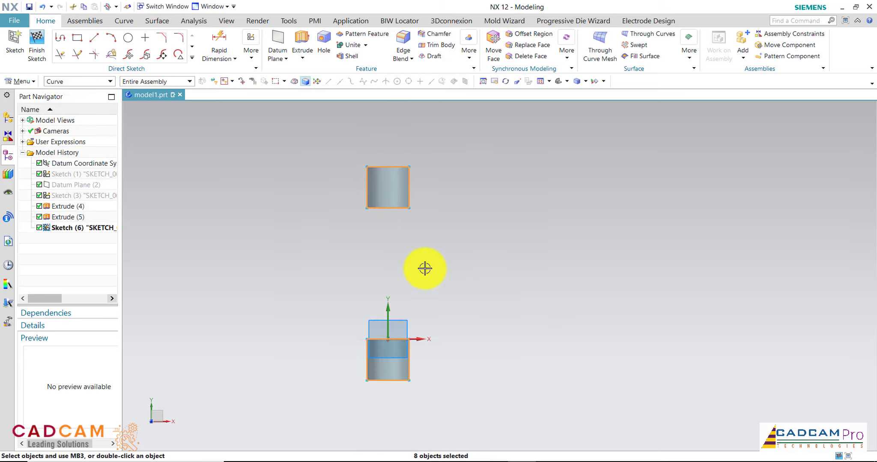
left_click(397, 209)
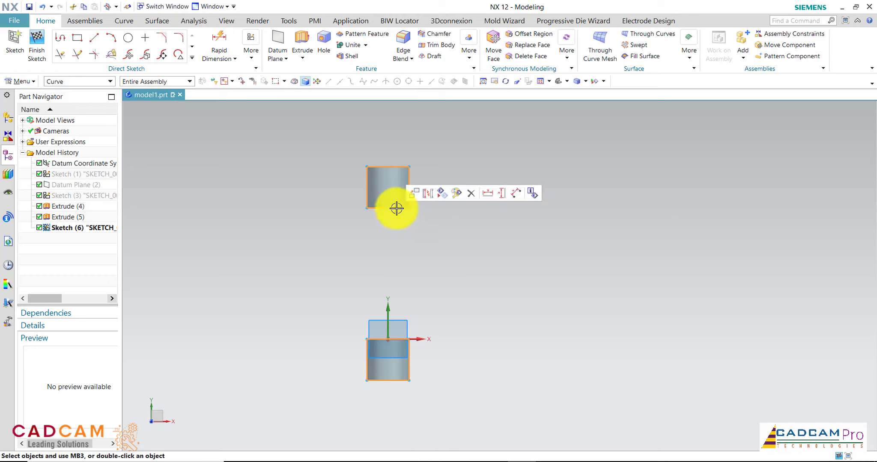
left_click(444, 270)
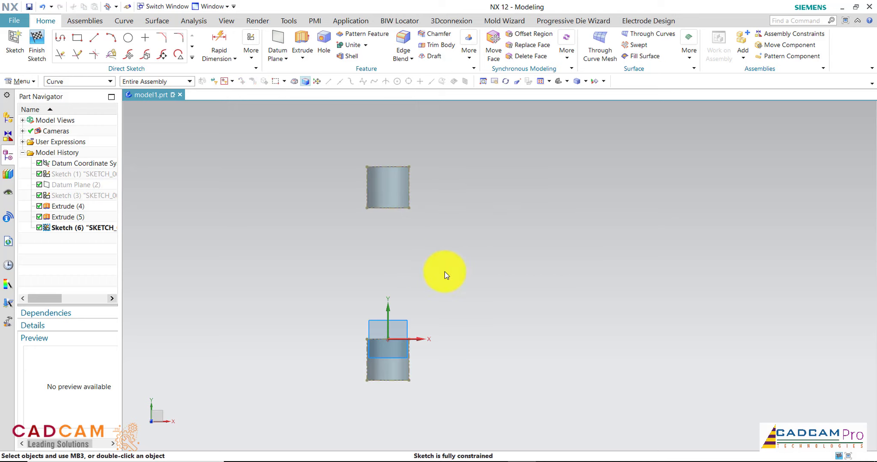
scroll(464, 284, "down", 1)
scroll(439, 297, "up", 2)
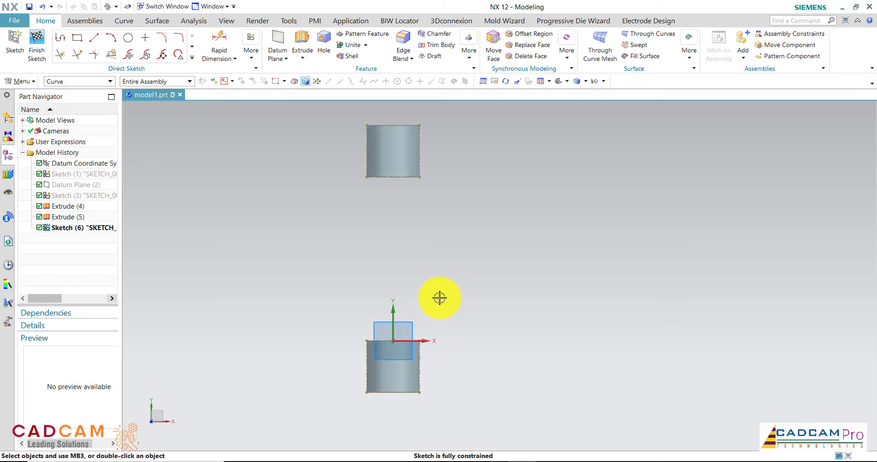
scroll(466, 288, "down", 1)
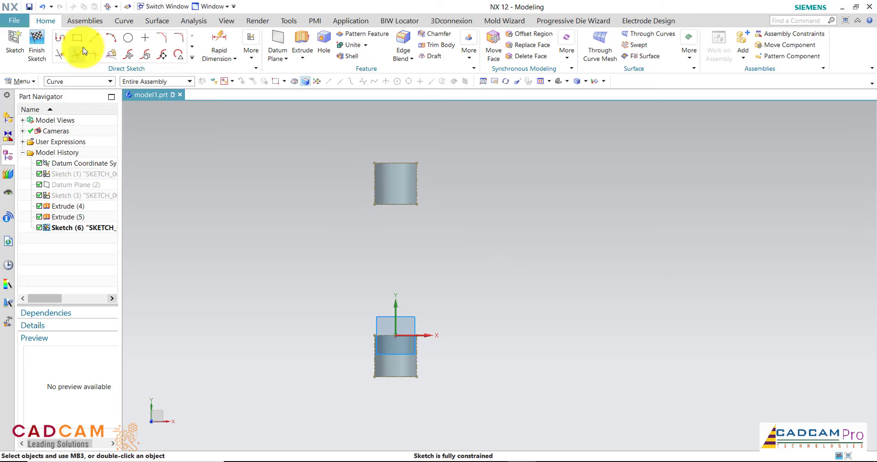
- Draw a rectangle to the right of the two cylinders
left_click(77, 38)
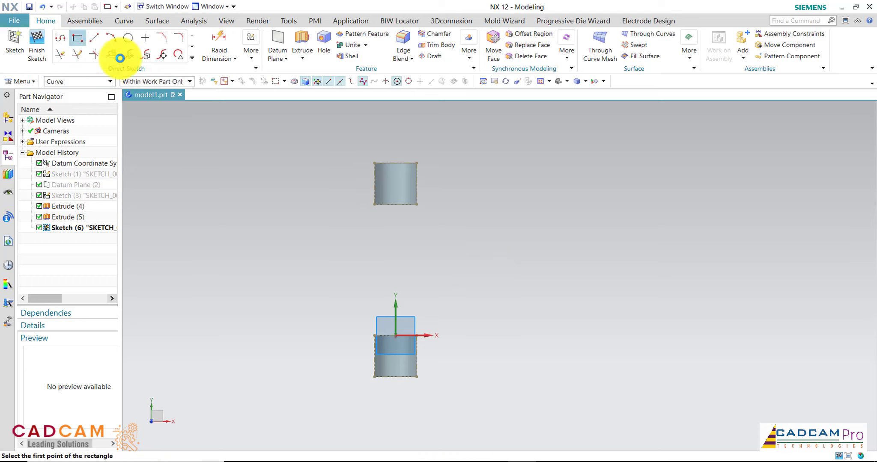
left_click(520, 236)
left_click(615, 290)
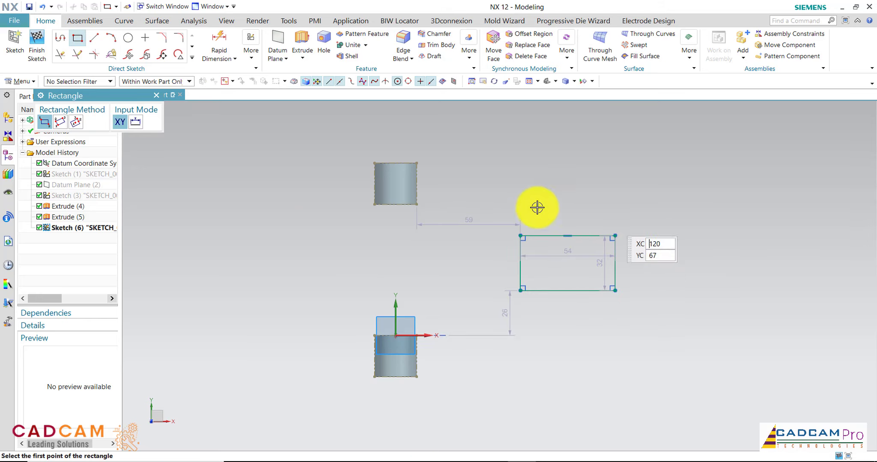
scroll(537, 207, "down", 1)
scroll(463, 208, "down", 1)
scroll(546, 211, "up", 1)
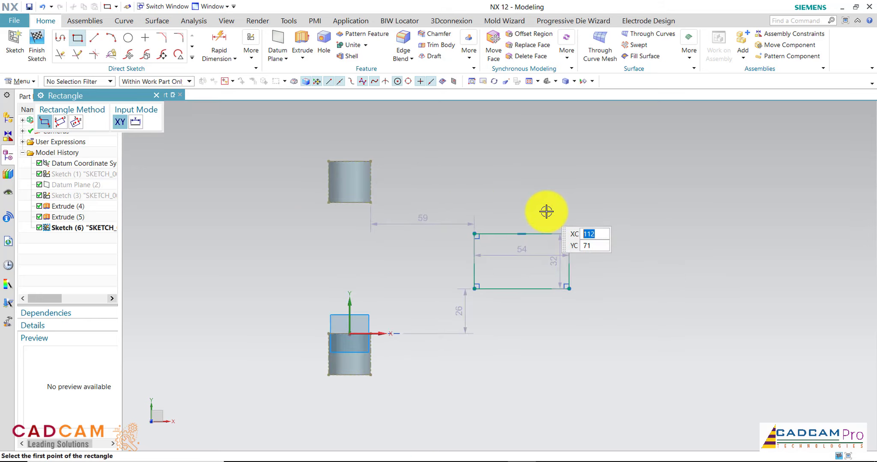
key("Escape")
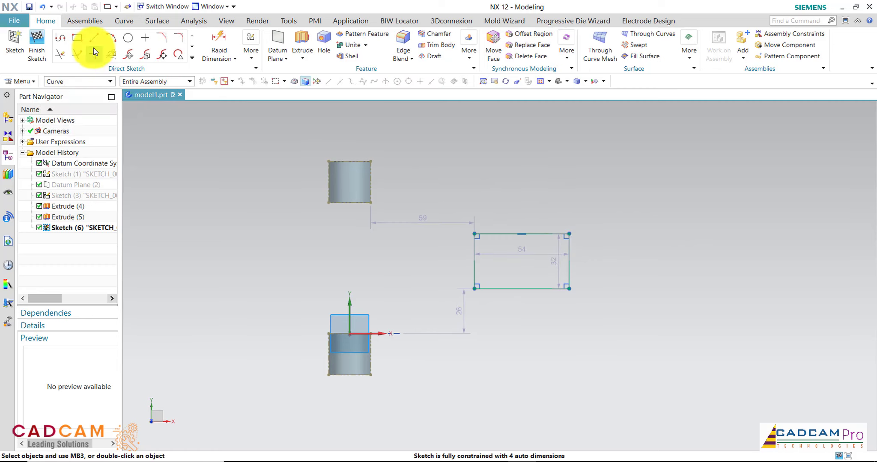
- Draw a vertical line joining the two cylinders and convert it to a reference line
left_click(350, 203)
left_click(356, 328)
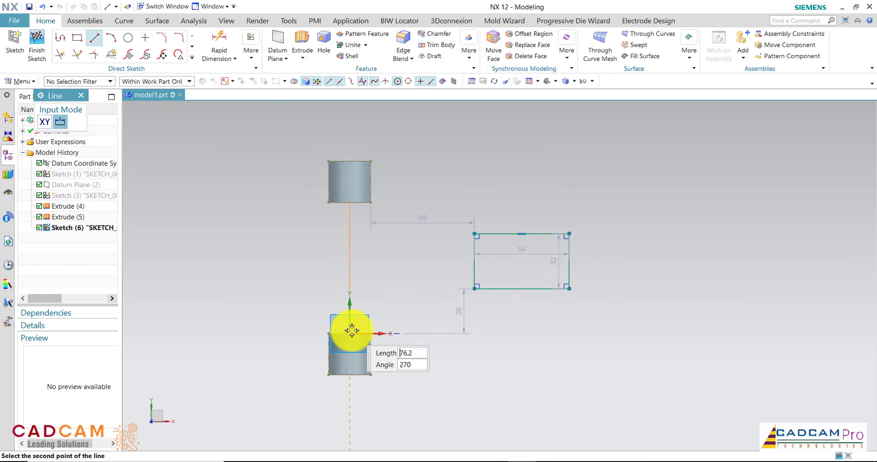
key("Escape")
left_click(350, 236)
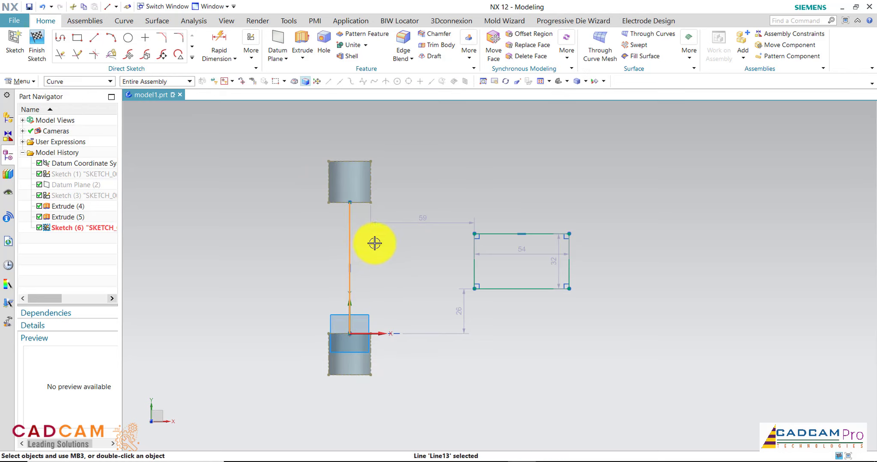
left_click(397, 219)
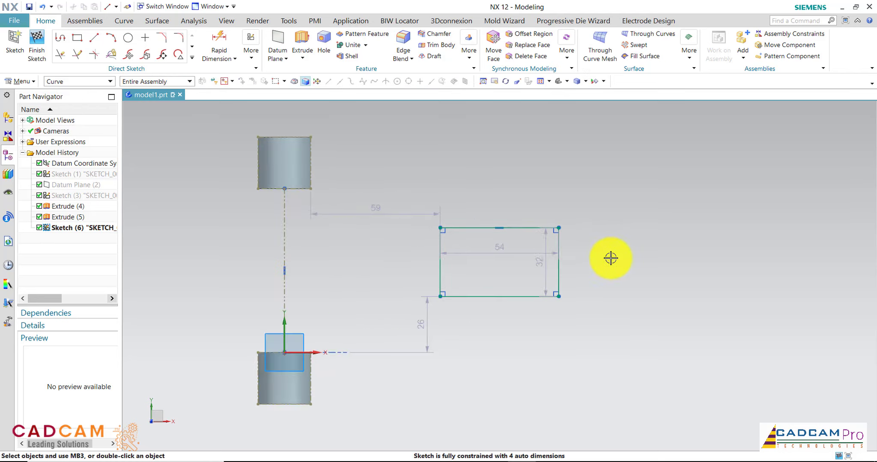
scroll(608, 259, "up", 1)
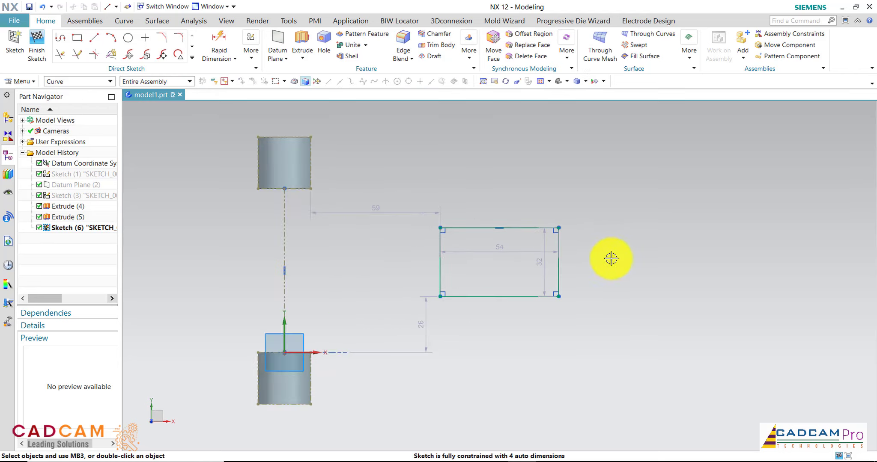
left_click(503, 252)
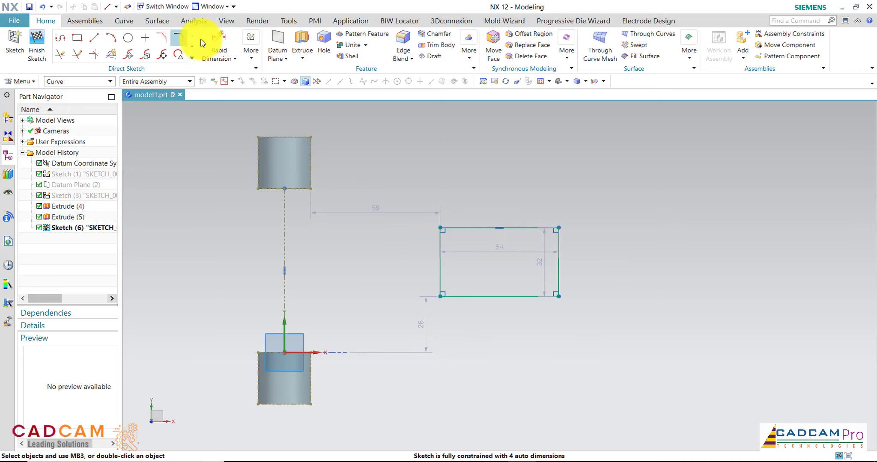
scroll(507, 256, "up", 2)
scroll(522, 248, "down", 2)
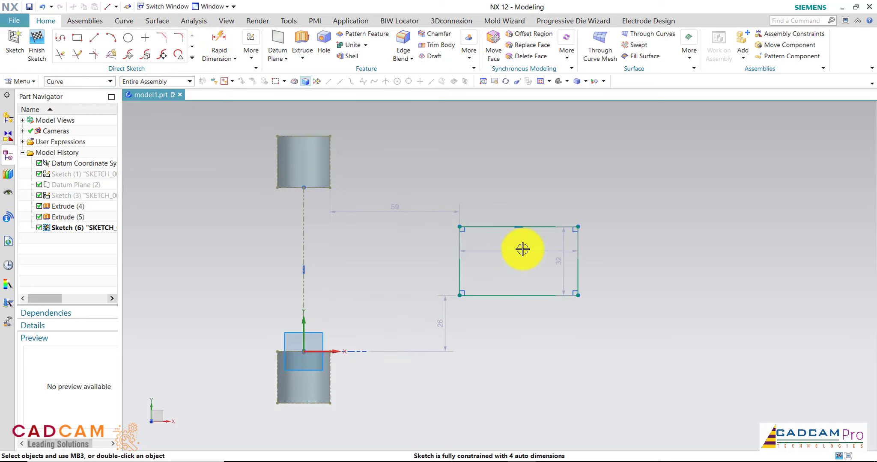
- Dimension the rectangle's top edge to 38.1 and its right edge to 28.575
left_click(219, 46)
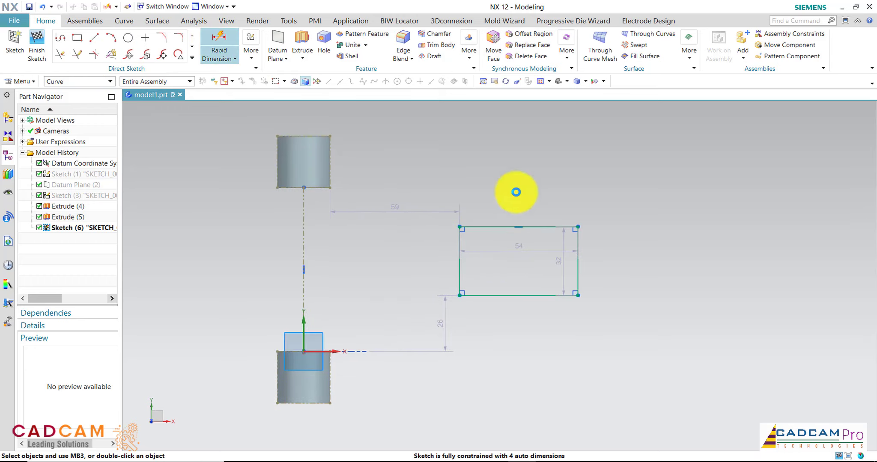
left_click(540, 227)
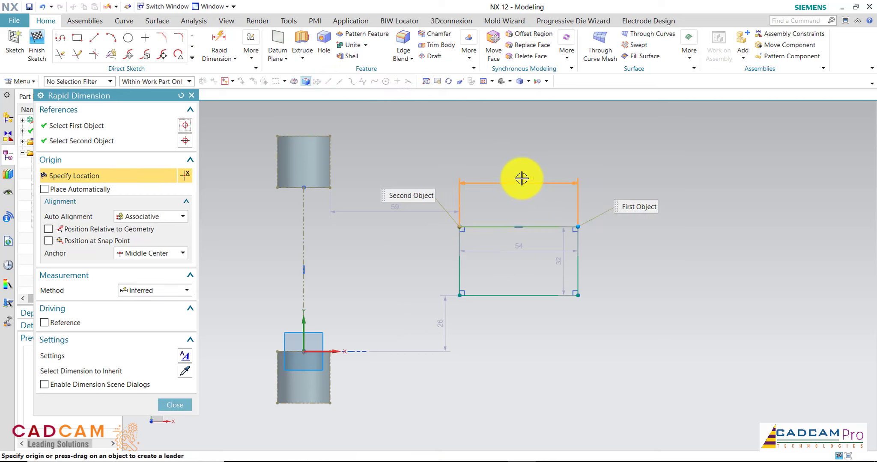
left_click(521, 178)
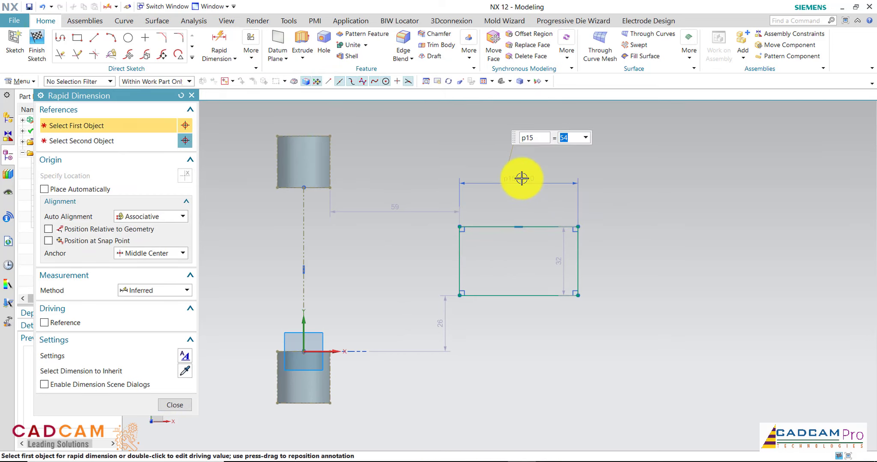
type(".1")
key("Return")
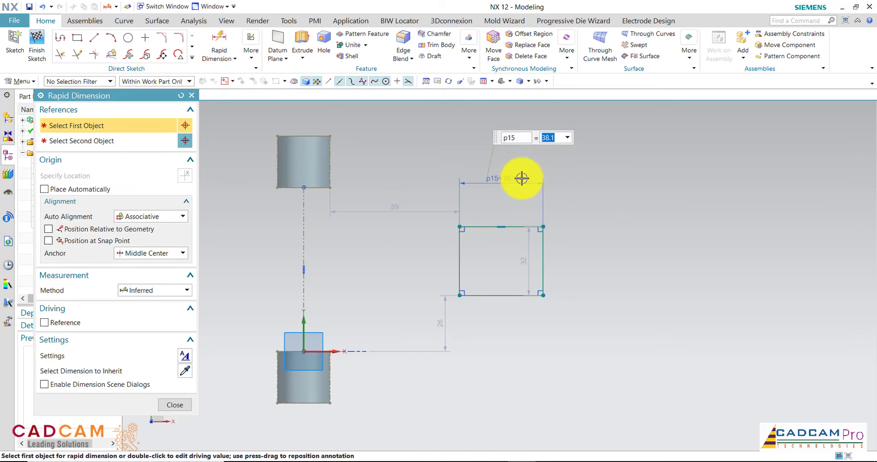
left_click(544, 256)
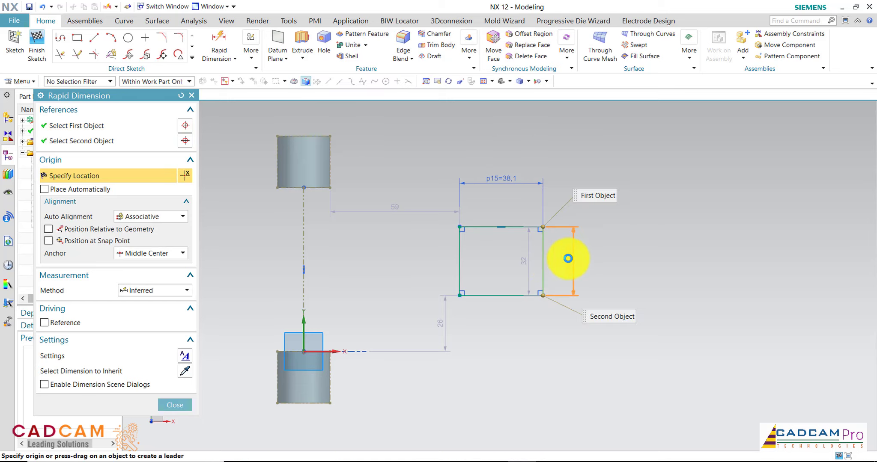
left_click(567, 258)
type("28.575")
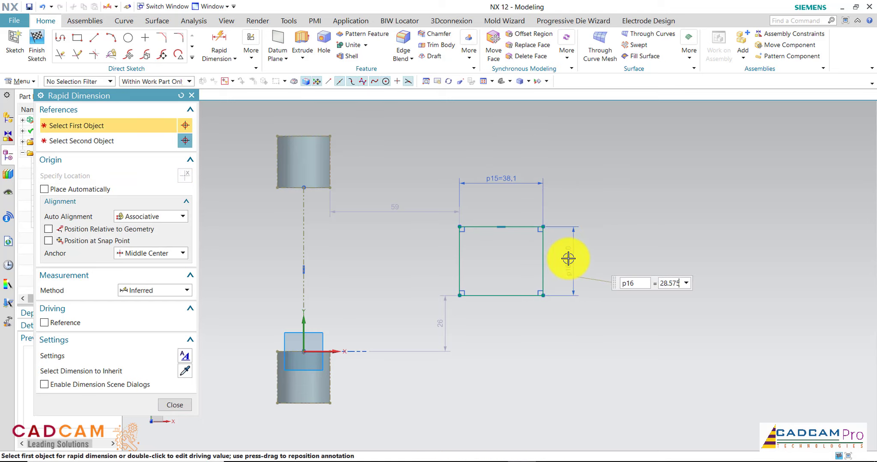
key("Return")
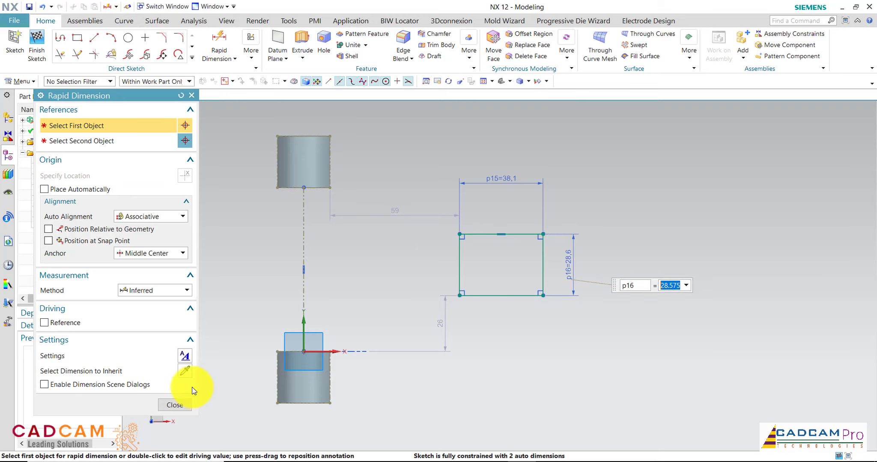
left_click(187, 406)
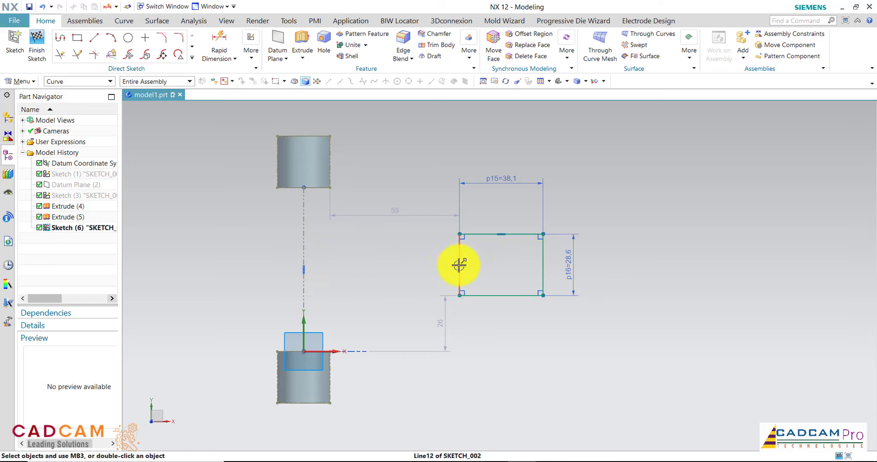
- Align the rectangle's left-edge midpoint horizontally with the reference line's midpoint
left_click(84, 82)
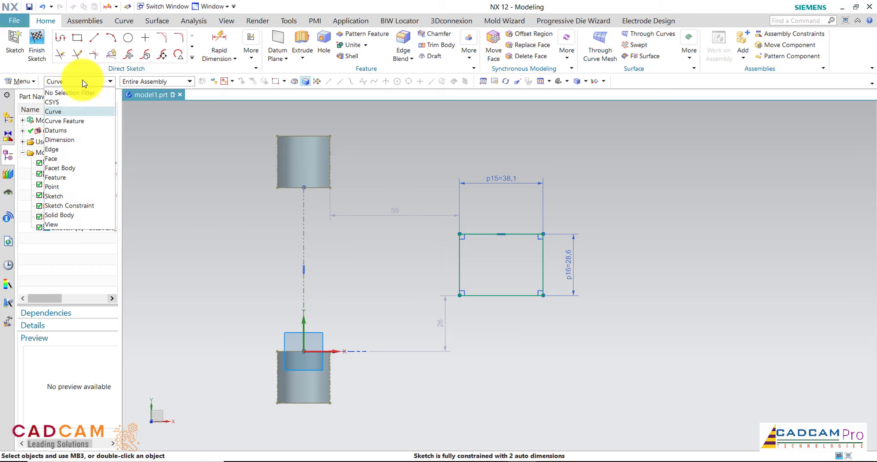
left_click(79, 92)
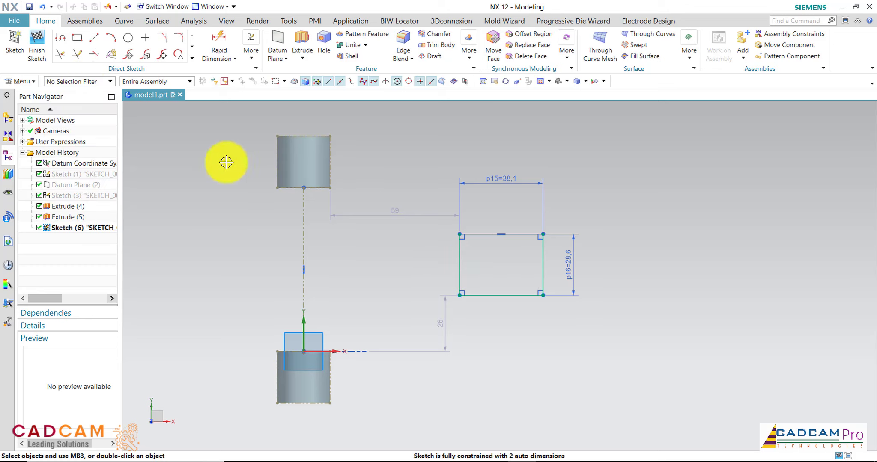
left_click(460, 265)
left_click(304, 269)
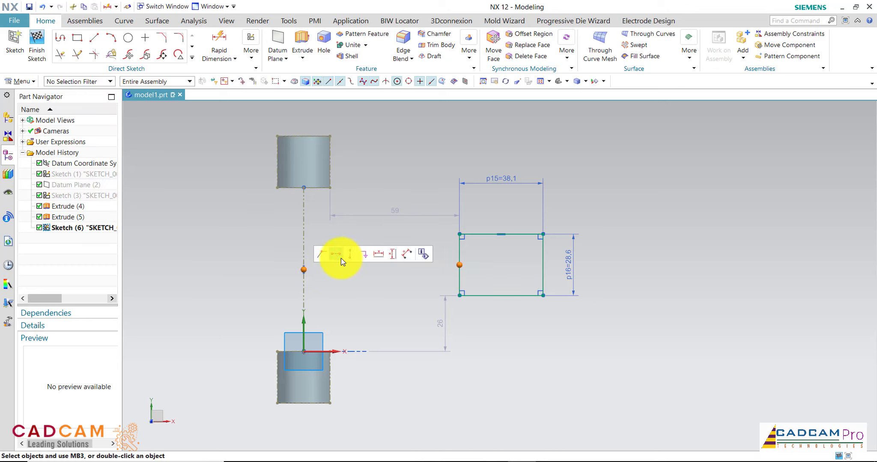
left_click(339, 257)
- Pick the rectangle's right edge as the first reference for a new Rapid Dimension
scroll(435, 222, "down", 1)
scroll(411, 257, "down", 1)
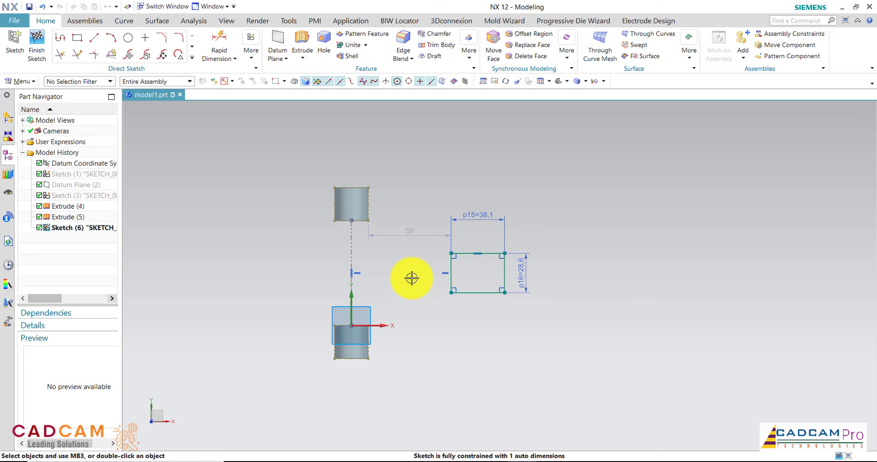
left_click(219, 48)
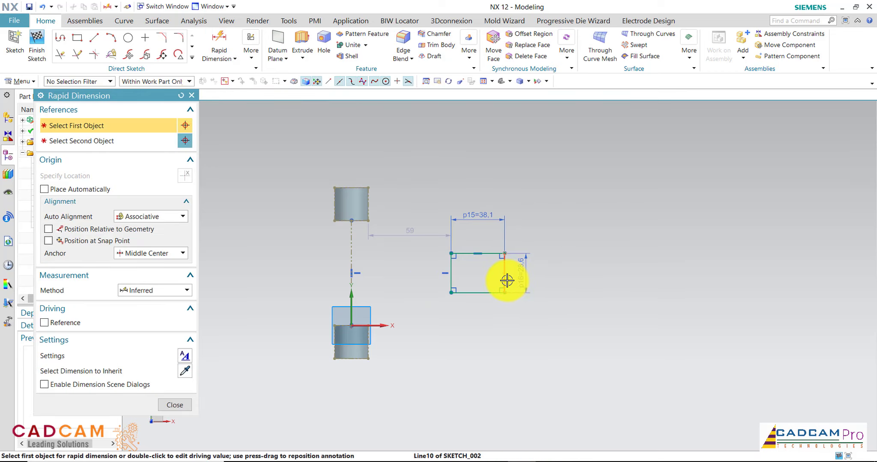
left_click(507, 280)
- Dimension the horizontal distance from the sketch origin to the rectangle's right edge as 114.5
left_click(354, 314)
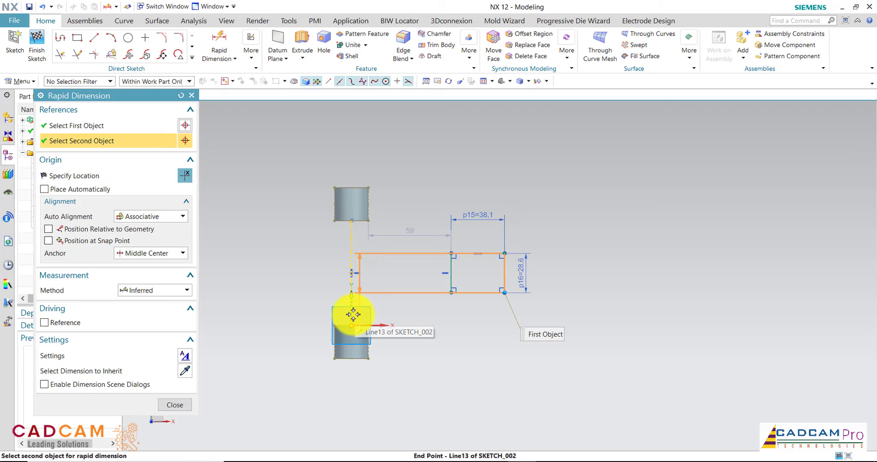
left_click(350, 303)
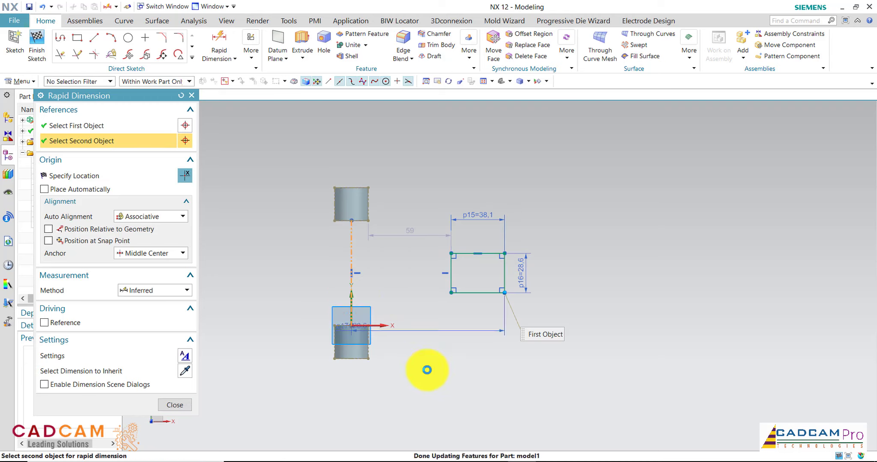
left_click(429, 381)
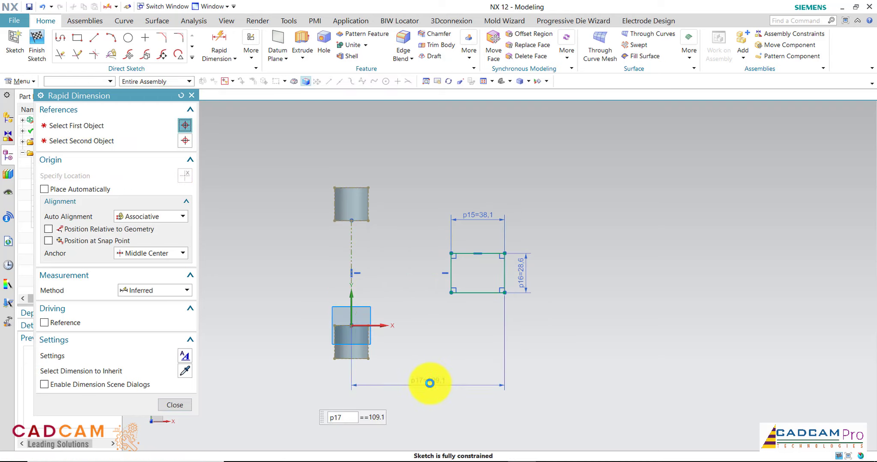
type(".5")
key("Return")
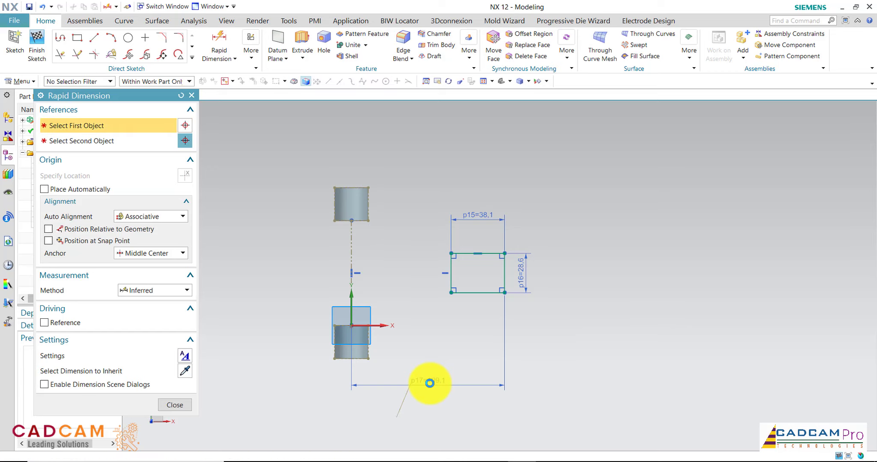
left_click(170, 405)
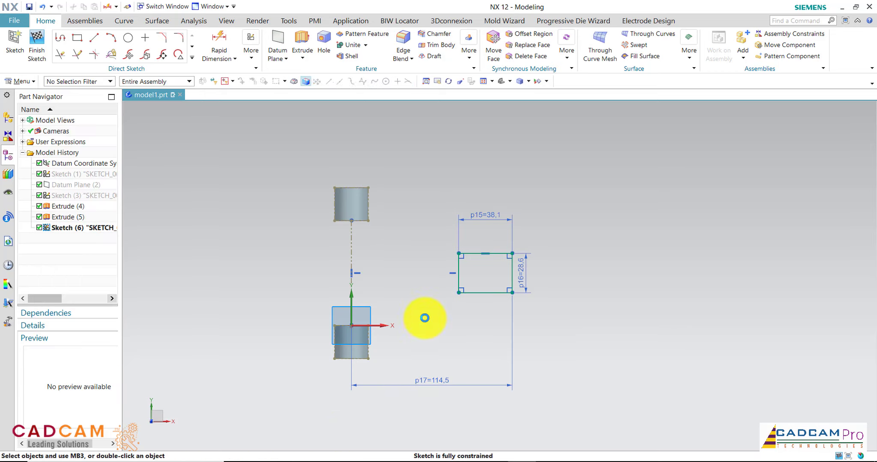
scroll(402, 297, "up", 1)
scroll(402, 297, "up", 1)
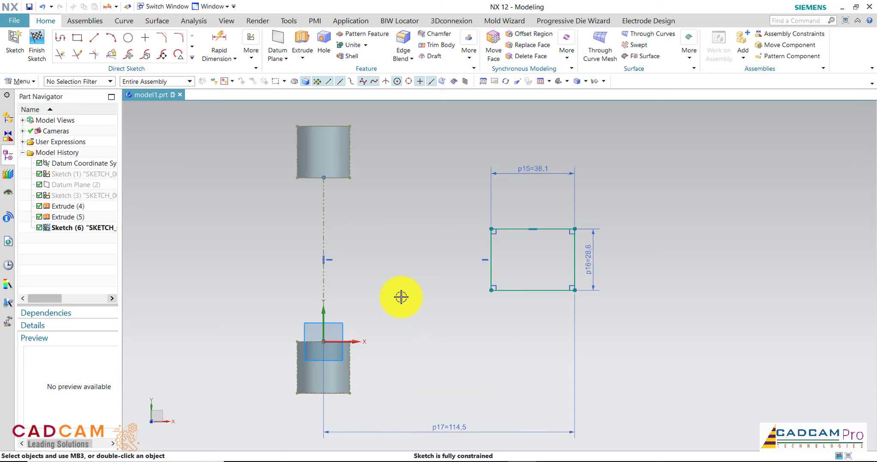
scroll(402, 297, "down", 2)
scroll(401, 297, "up", 1)
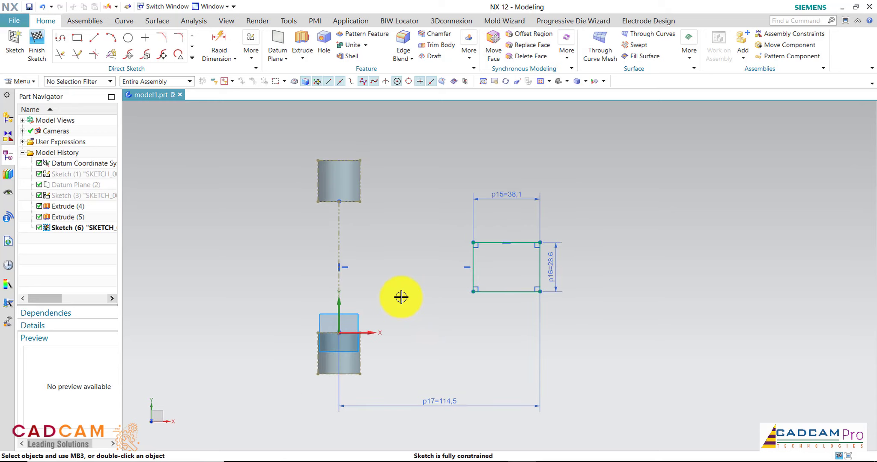
- Draw a narrow rectangle extending right from the top cylinder's axis
left_click(95, 38)
scroll(486, 176, "up", 2)
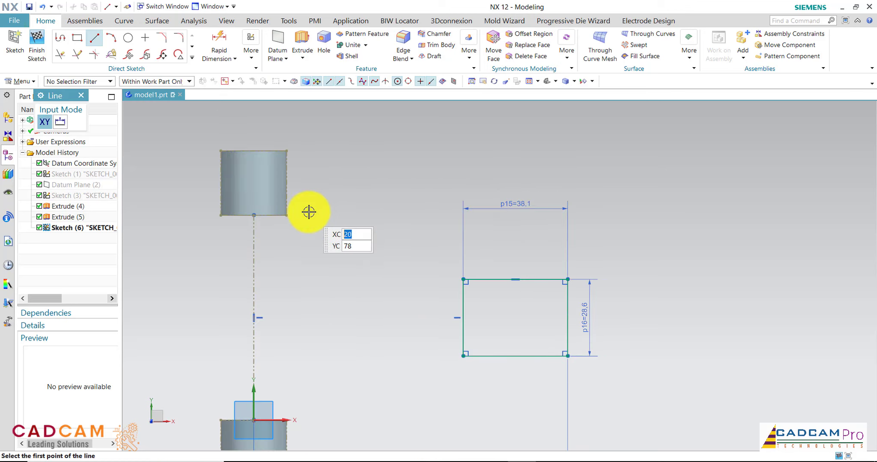
left_click(77, 38)
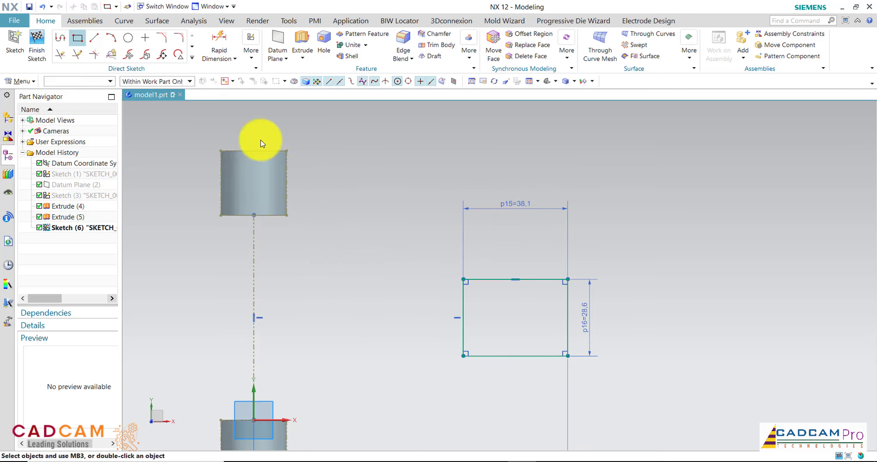
left_click(253, 217)
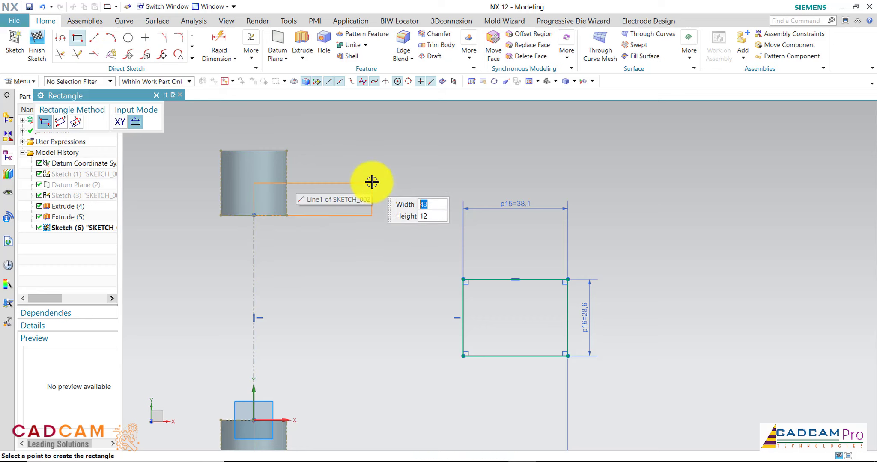
left_click(405, 156)
scroll(405, 155, "down", 2)
scroll(349, 303, "up", 1)
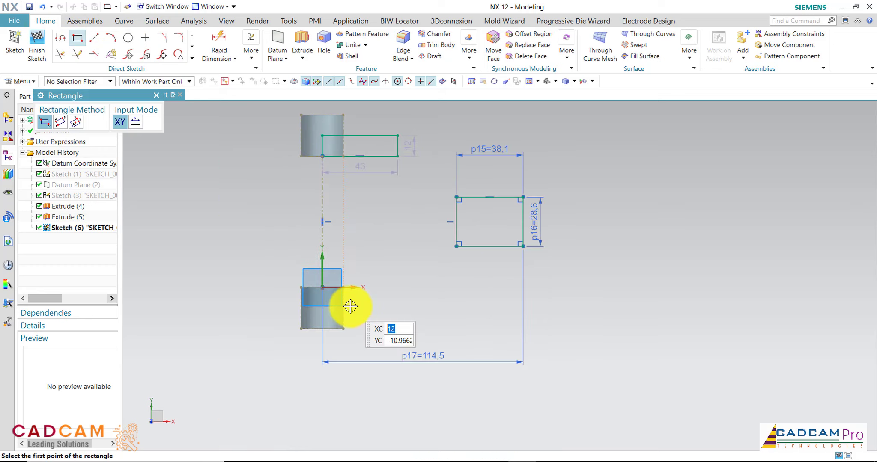
- Draw a matching rectangle about 12 high extending right from the sketch origin
left_click(315, 283)
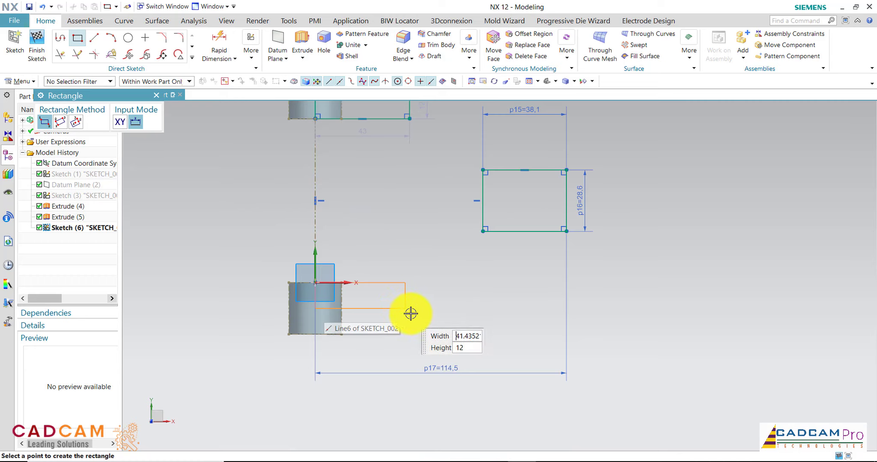
left_click(418, 316)
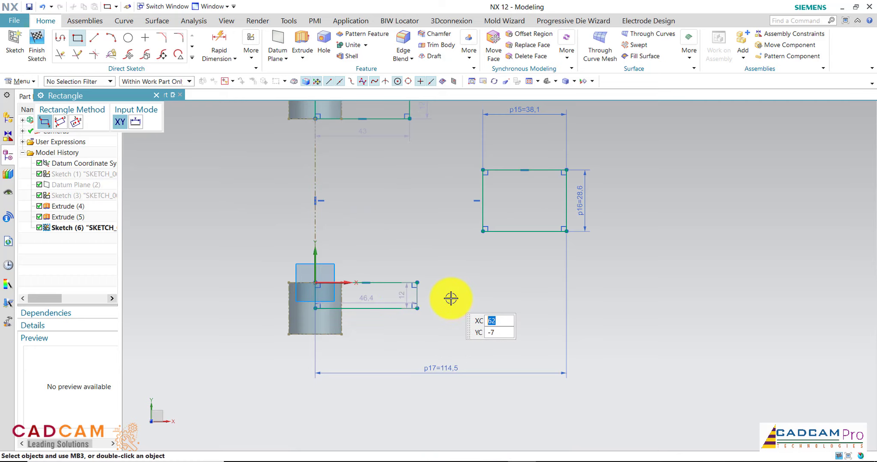
key("Escape")
scroll(451, 298, "down", 2)
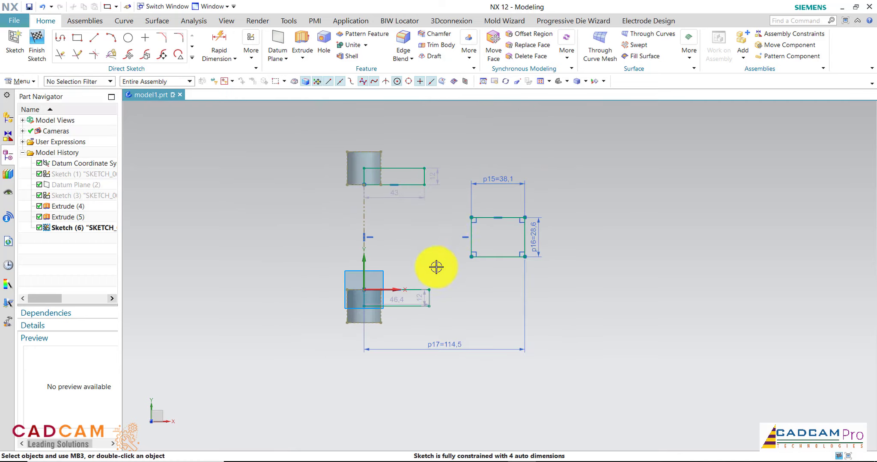
left_click(425, 173)
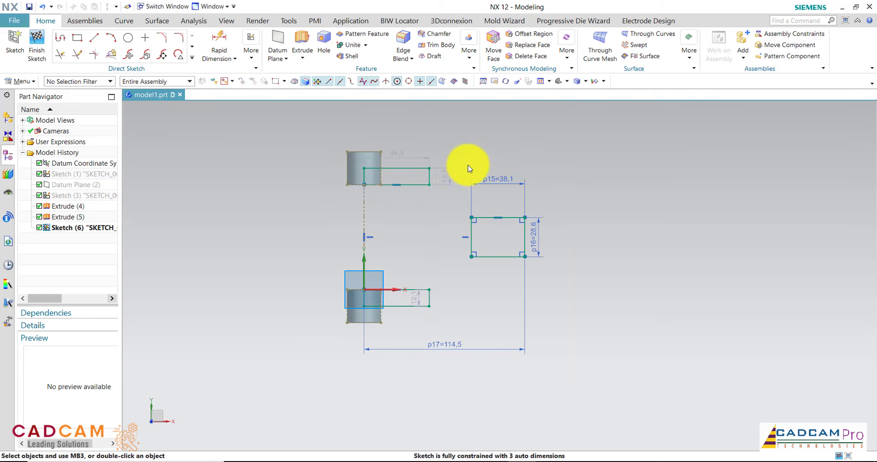
scroll(423, 220, "down", 2)
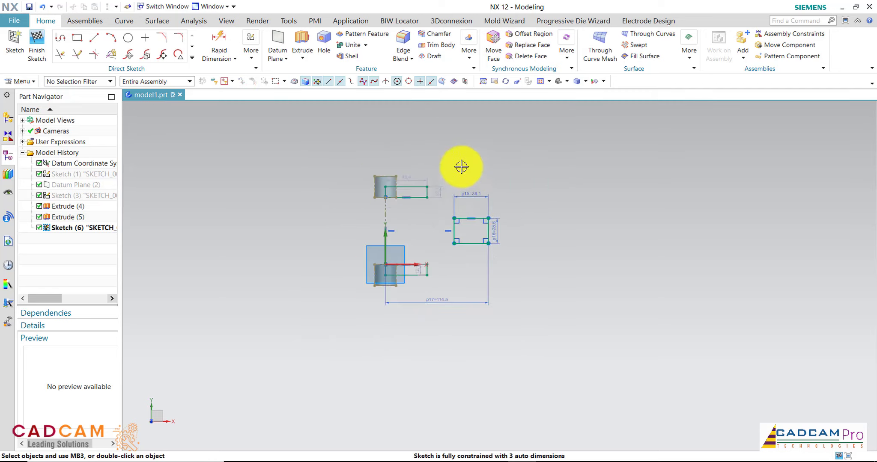
scroll(461, 167, "up", 2)
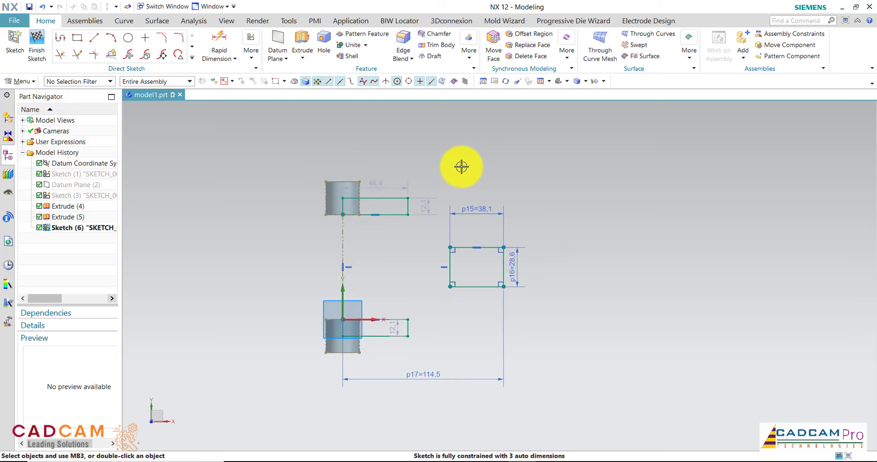
- Set the upper small rectangle's width to 24 and height to 15
left_click(380, 188)
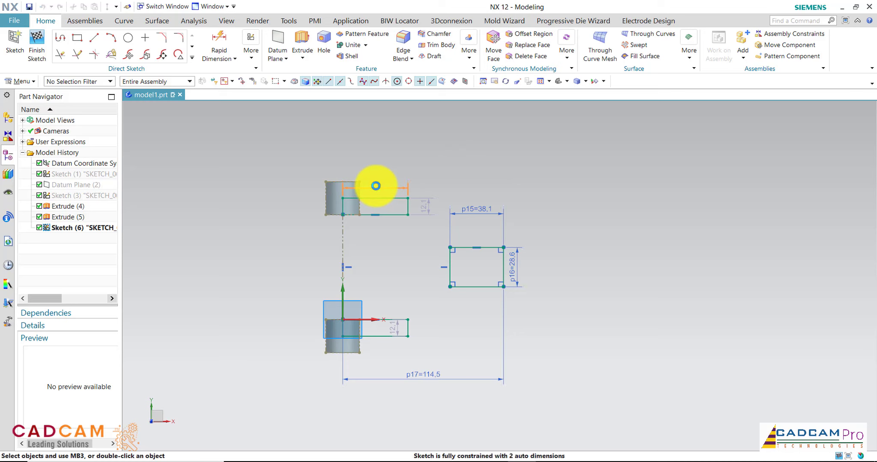
double_click(375, 186)
type("24")
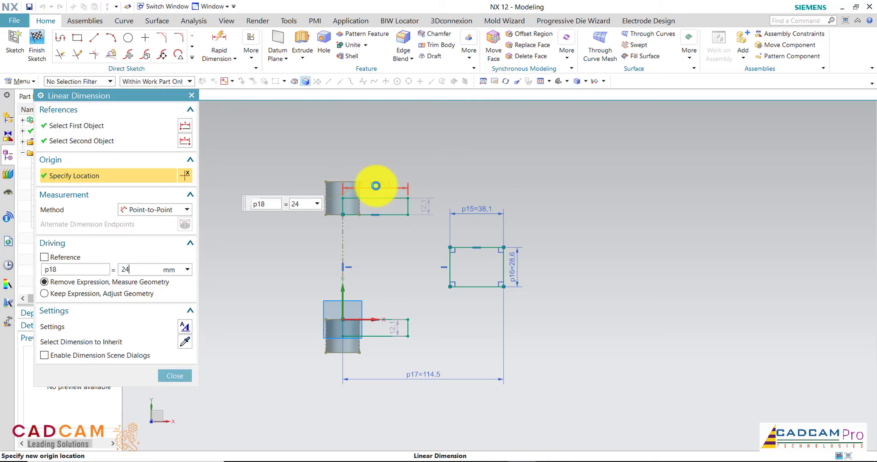
key("Return")
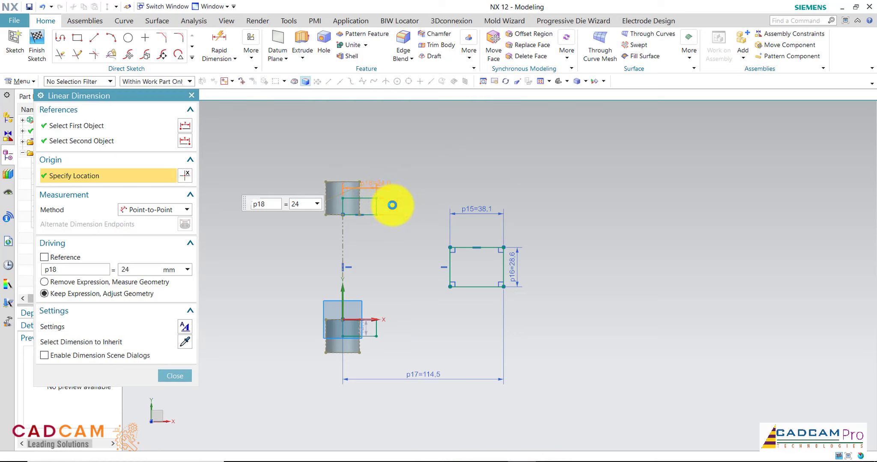
middle_click(392, 205)
left_click(392, 206)
key("Return")
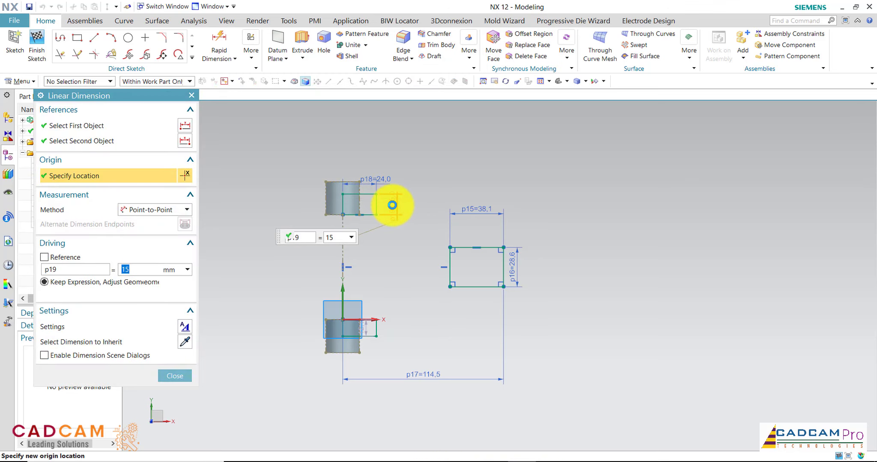
middle_click(393, 206)
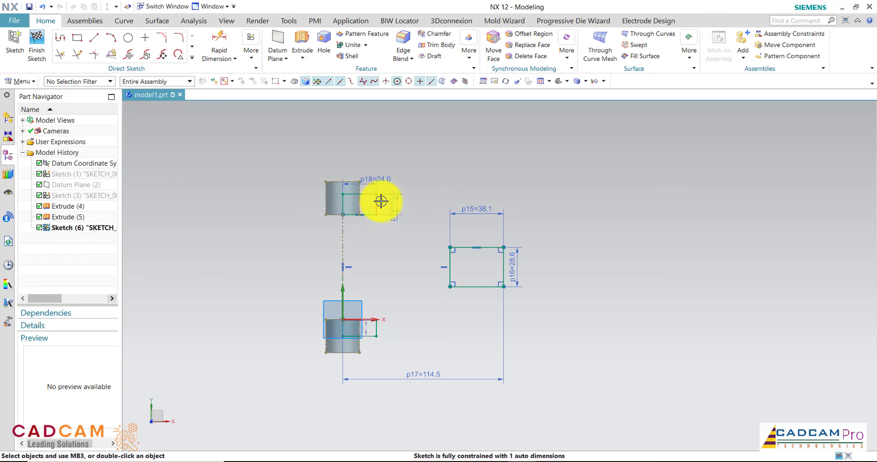
scroll(378, 200, "up", 2)
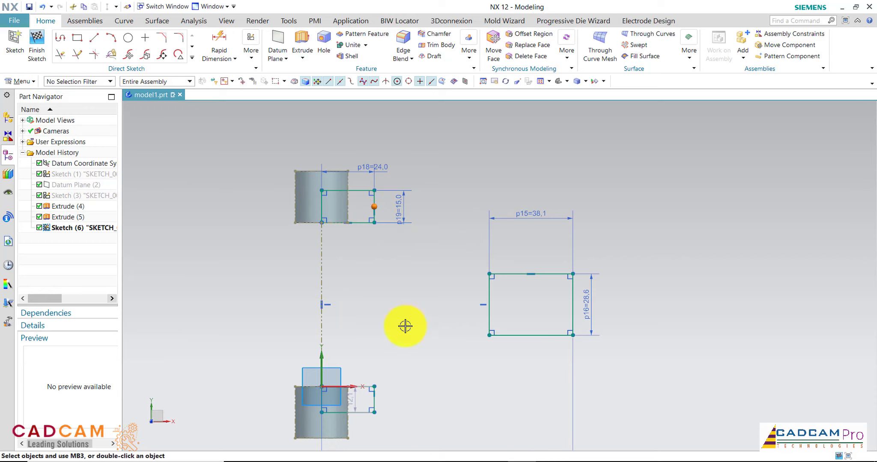
scroll(385, 193, "up", 2)
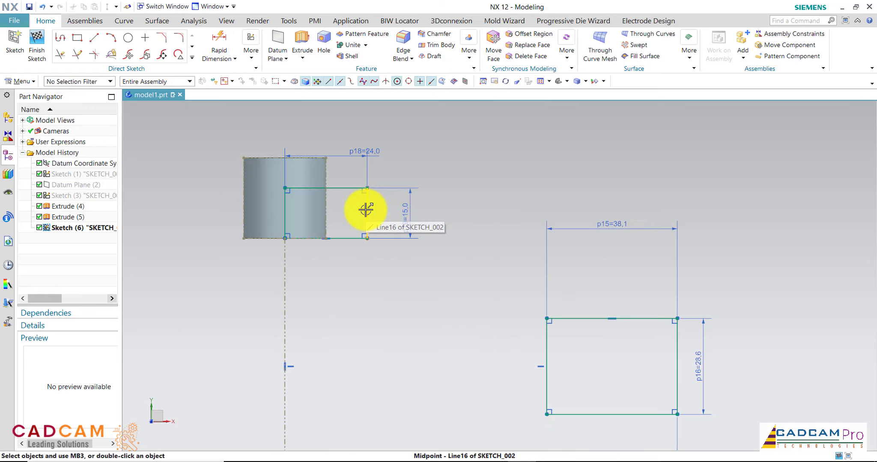
- Constrain the lower rectangle's right edge equal in length to the upper one's
left_click(369, 203)
scroll(377, 405, "down", 2)
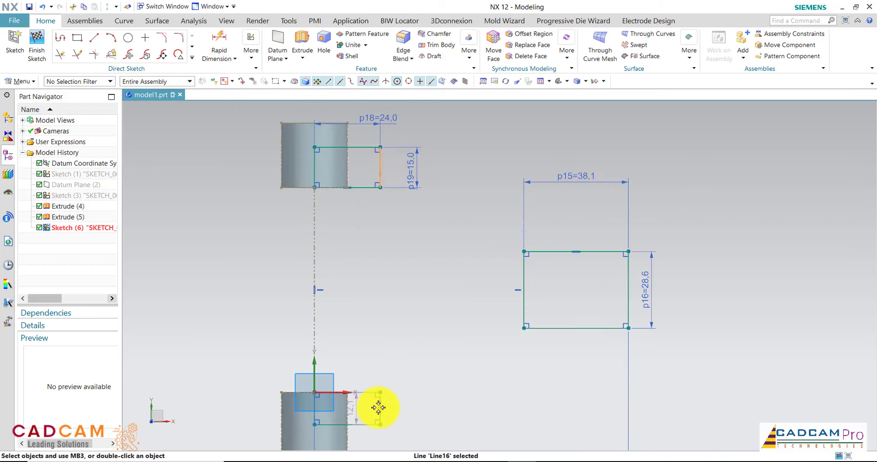
scroll(377, 405, "down", 1)
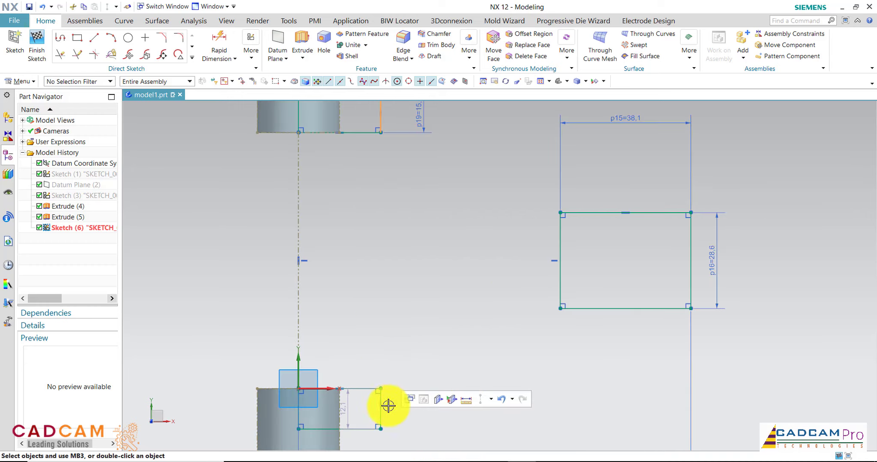
left_click(379, 411)
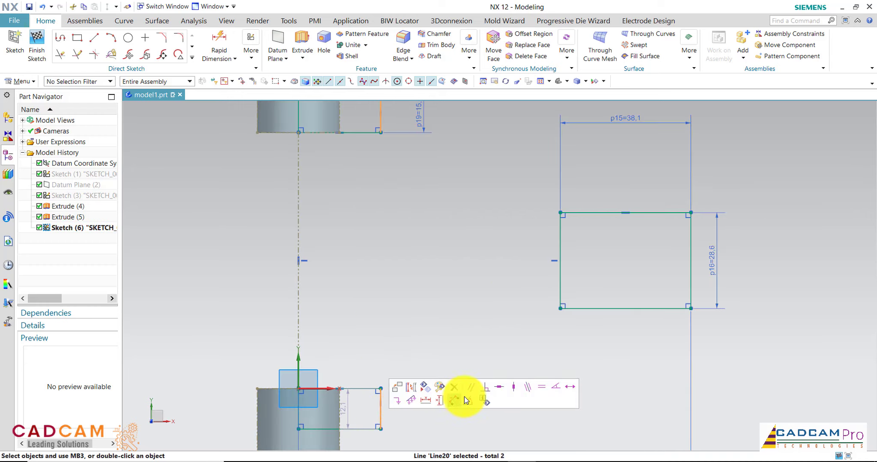
left_click(537, 388)
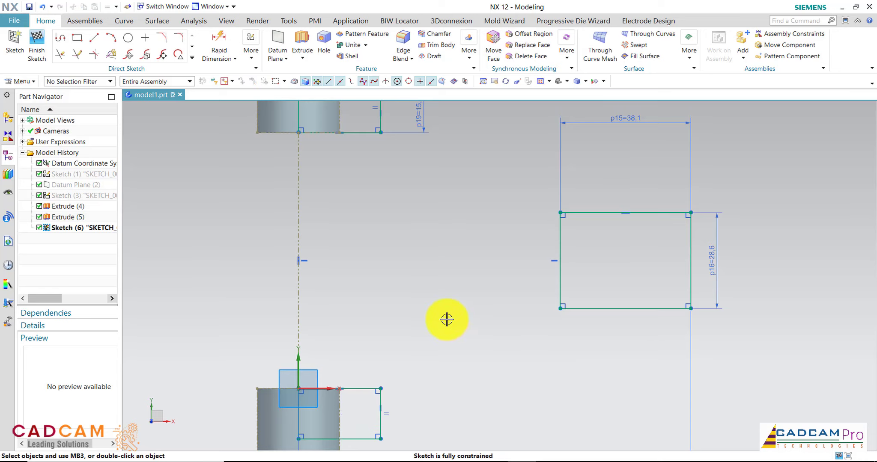
scroll(446, 320, "up", 2)
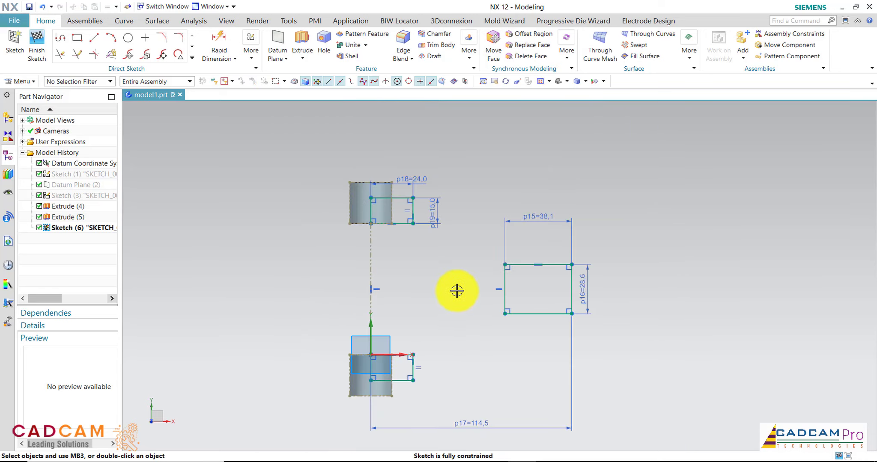
scroll(457, 290, "down", 1)
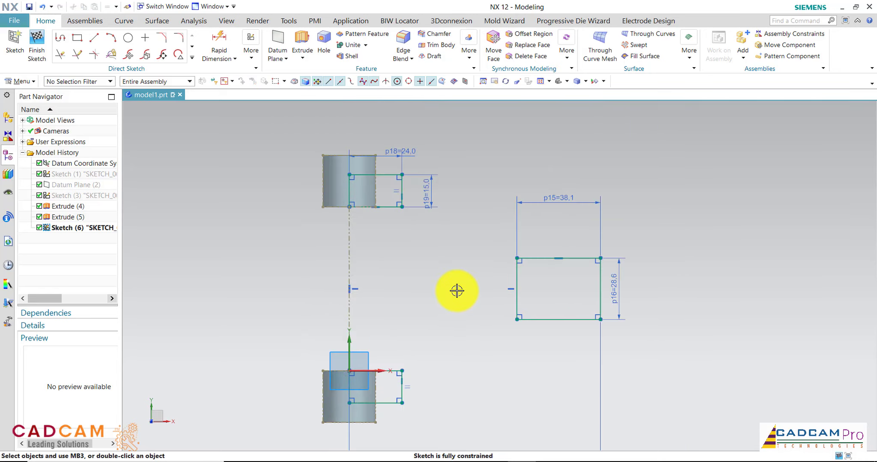
- Draw a slanted arm line from the upper small rectangle to the large rectangle's top edge
left_click(95, 38)
left_click(401, 175)
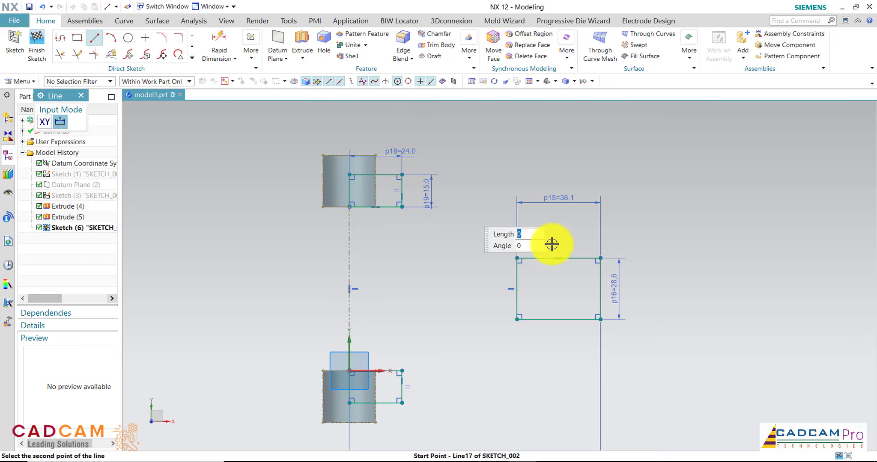
left_click(574, 258)
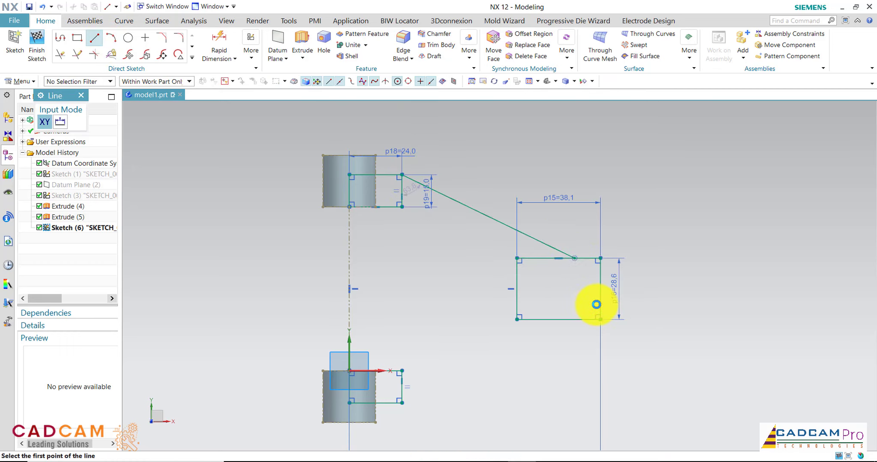
key("Escape")
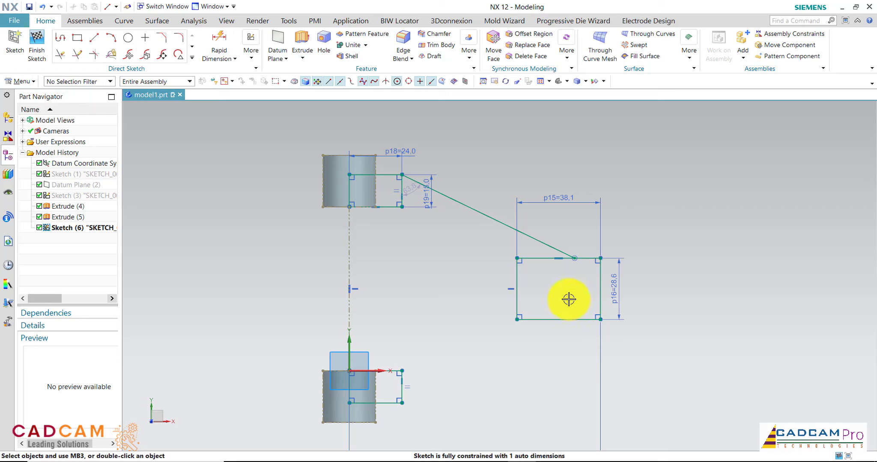
scroll(569, 300, "down", 1)
scroll(617, 256, "up", 1)
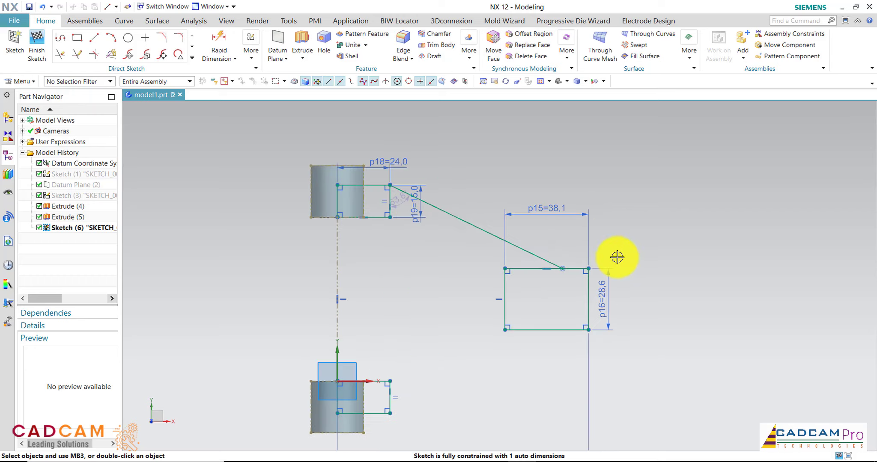
- Dimension the arm line's endpoint 14.5 from the rectangle's right side
left_click(211, 39)
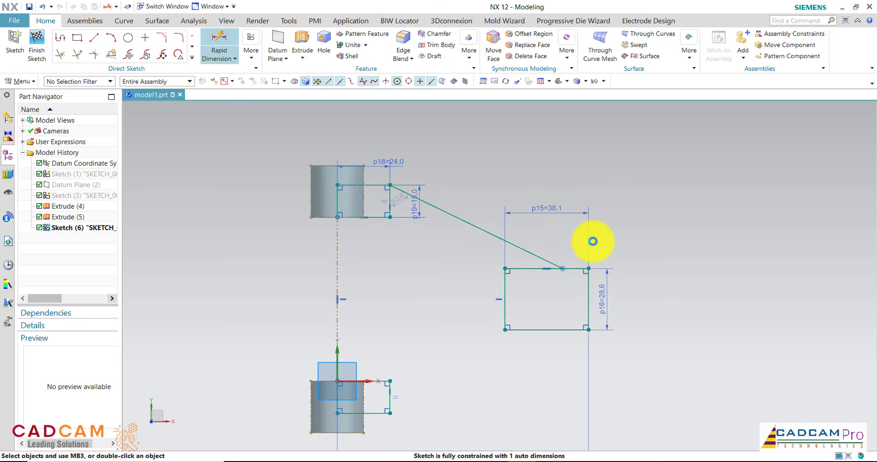
left_click(564, 270)
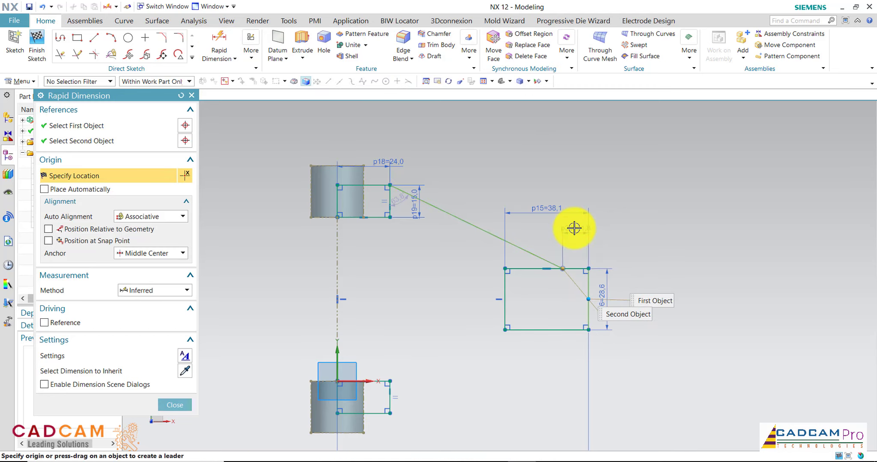
left_click(574, 228)
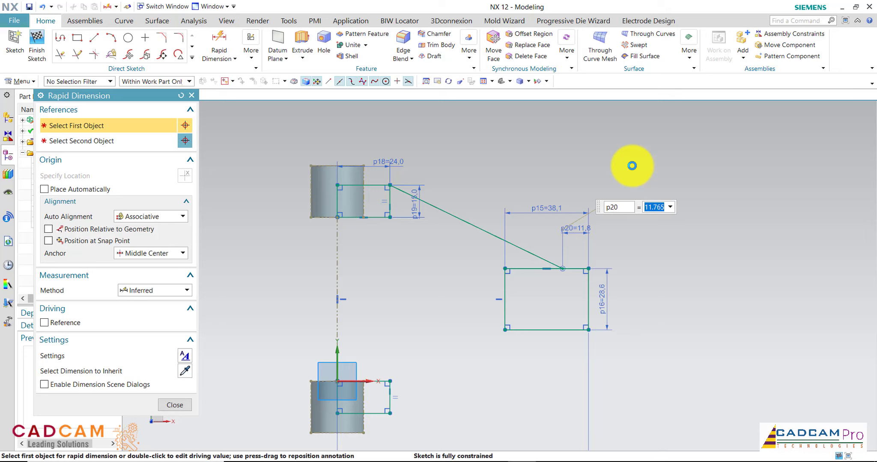
type("5")
key("Return")
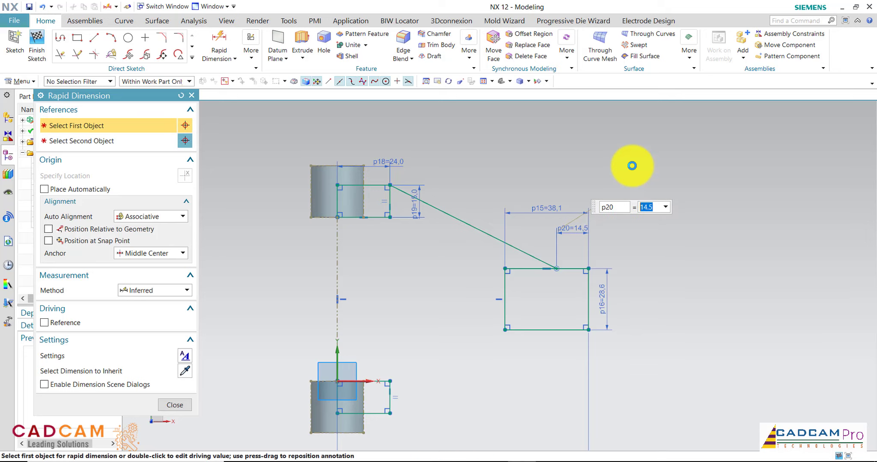
left_click(191, 95)
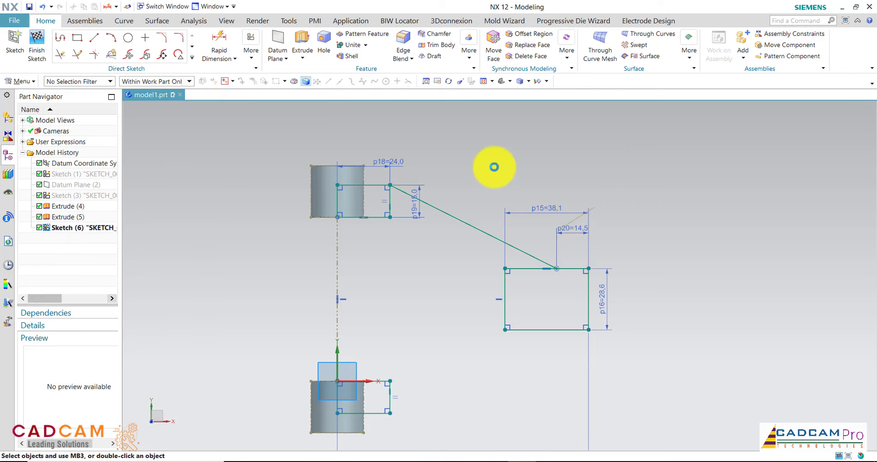
left_click(94, 38)
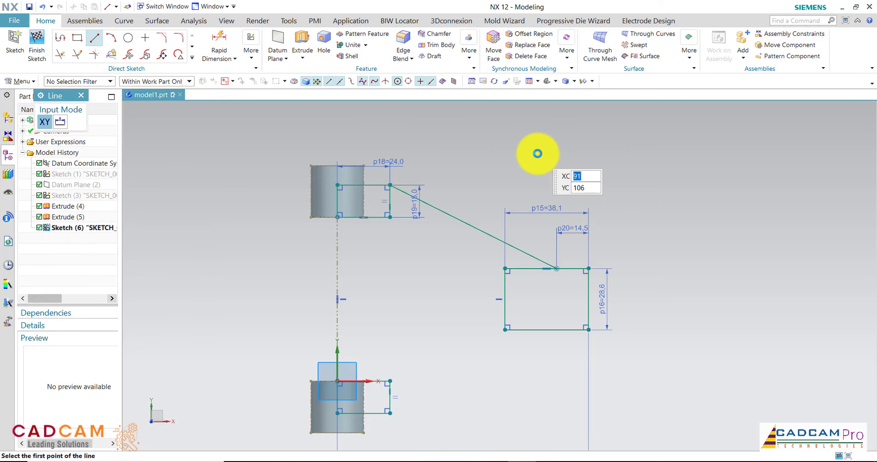
- Draw a lower arm line to the rectangle's bottom edge, its endpoint vertically aligned under the upper one
scroll(532, 153, "down", 2)
left_click(422, 363)
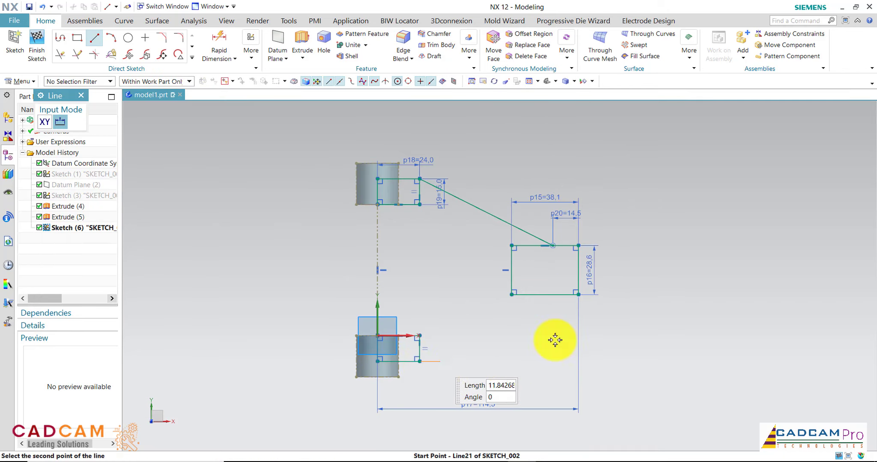
left_click(558, 294)
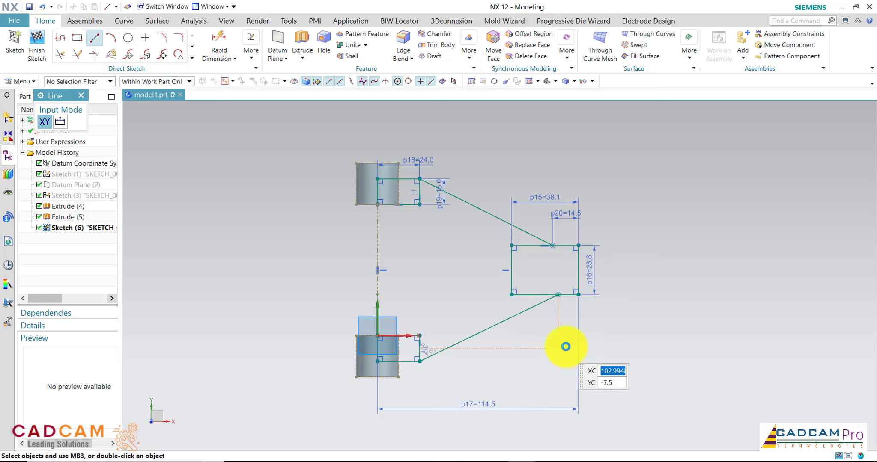
key("Escape")
scroll(565, 264, "up", 2)
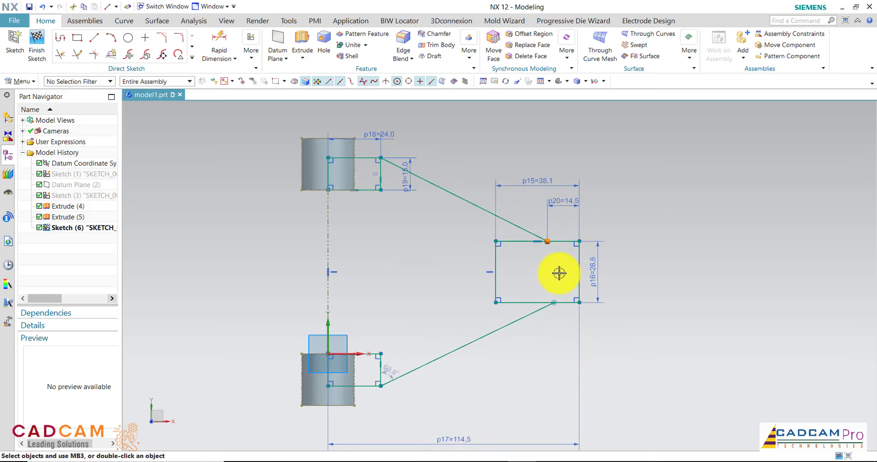
left_click(554, 302)
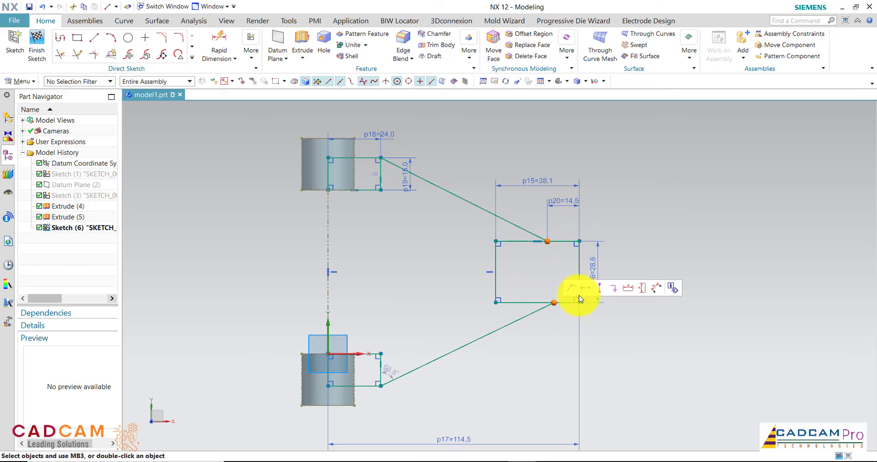
left_click(600, 291)
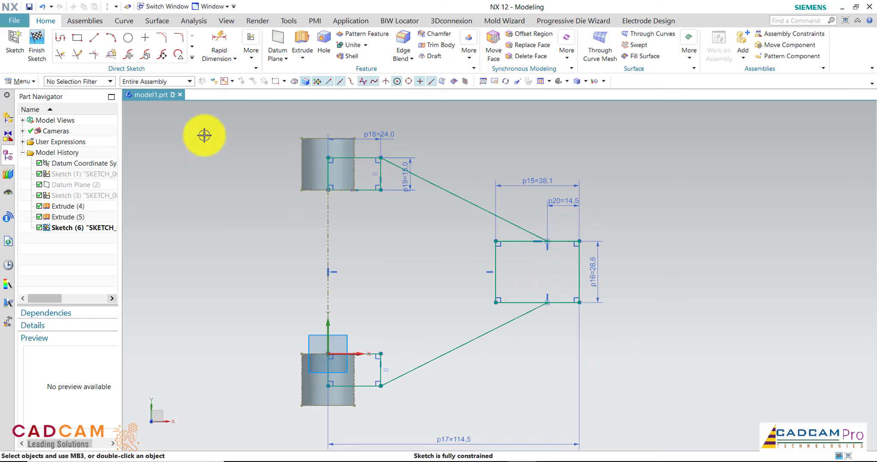
- Draw an upper inner arm line from the top block's corner and begin the lower one
left_click(94, 38)
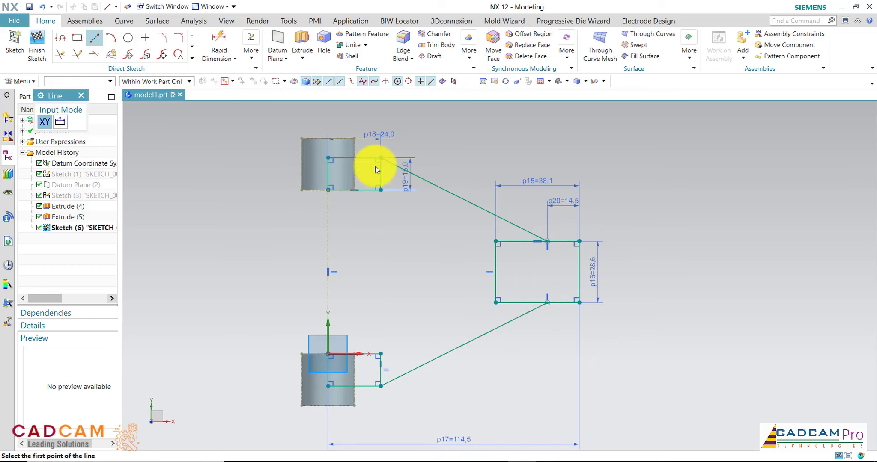
left_click(380, 190)
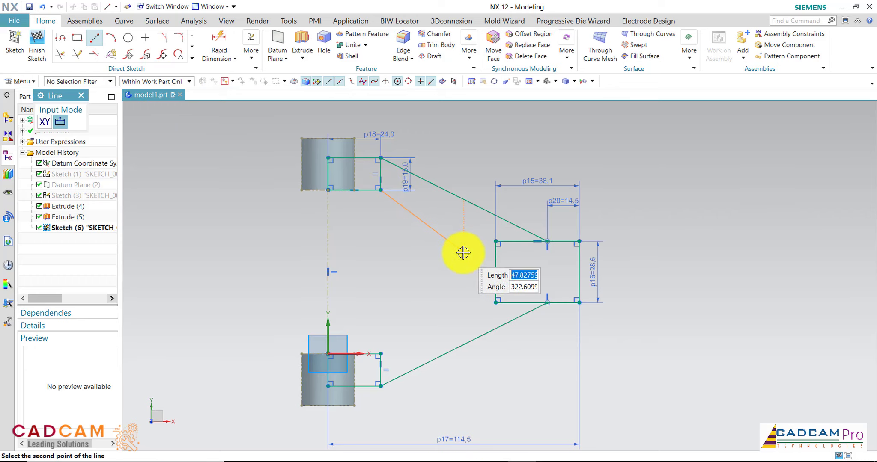
left_click(464, 252)
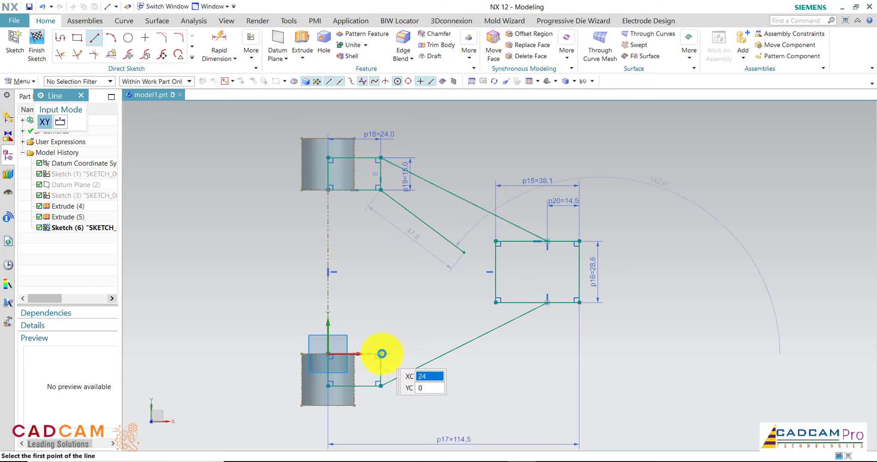
left_click(381, 353)
- Finish the lower inner line and make each inner arm line parallel to its outer arm line
left_click(463, 303)
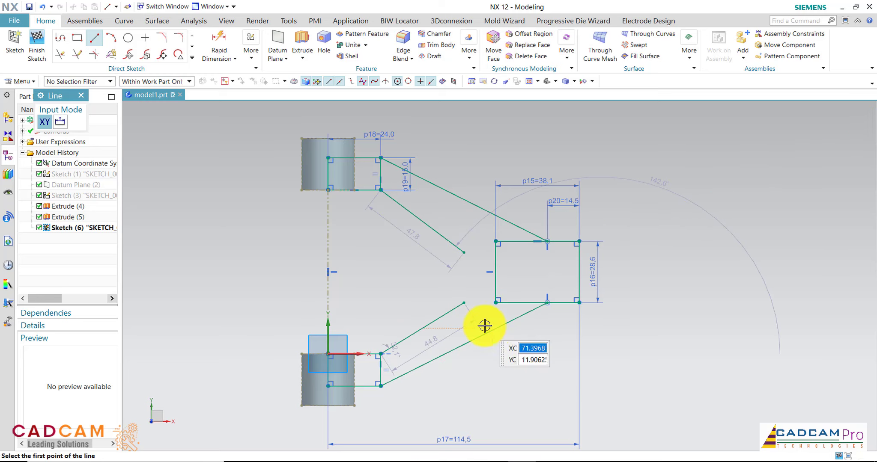
key("Escape")
left_click(439, 234)
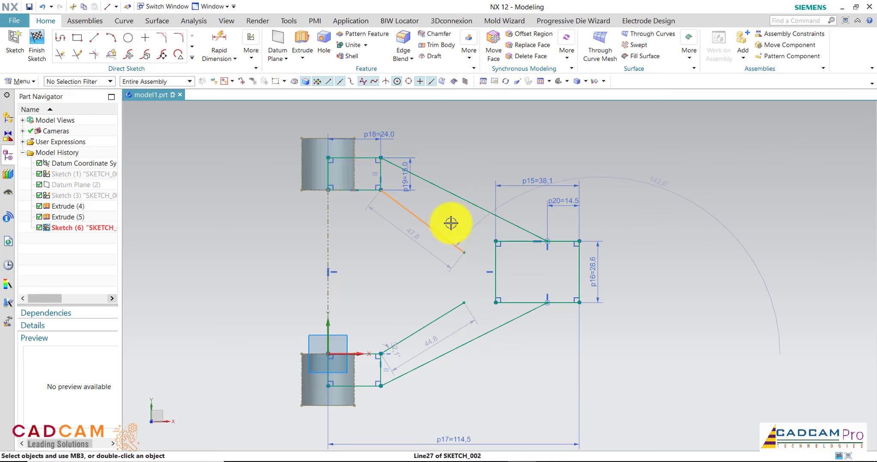
left_click(446, 189)
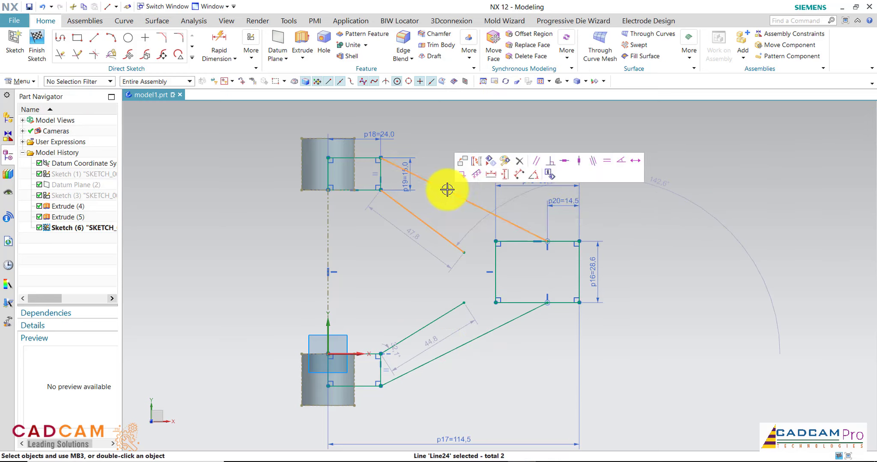
left_click(534, 162)
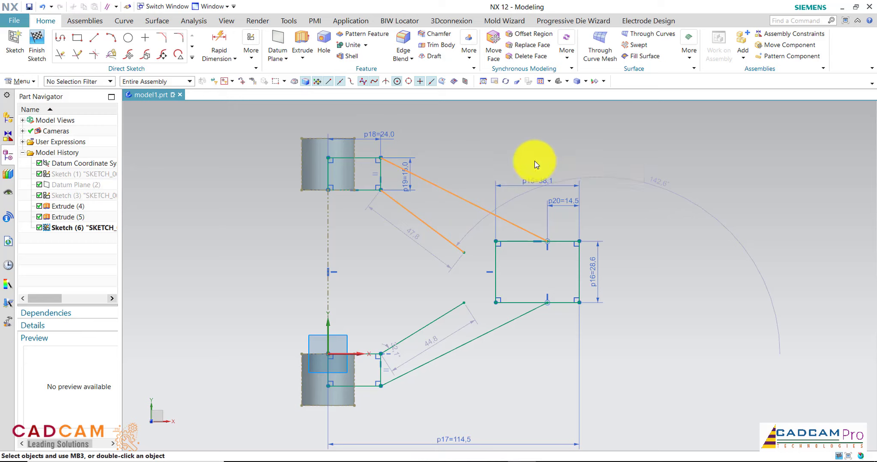
left_click(453, 309)
left_click(486, 333)
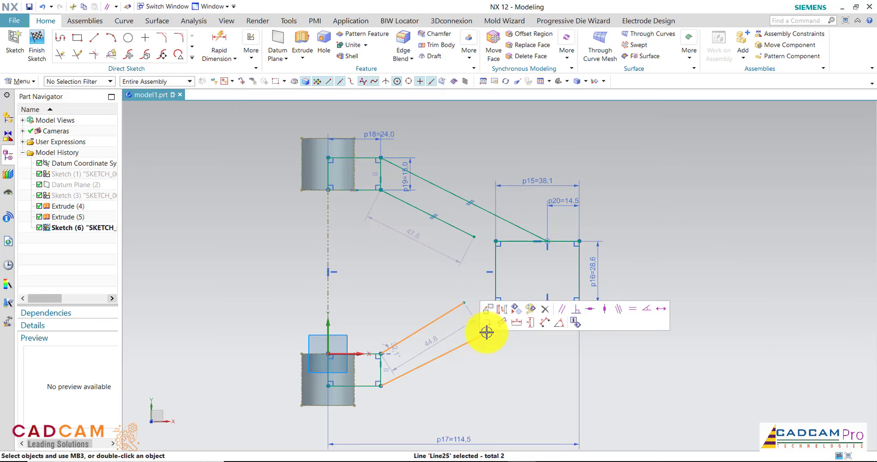
left_click(566, 311)
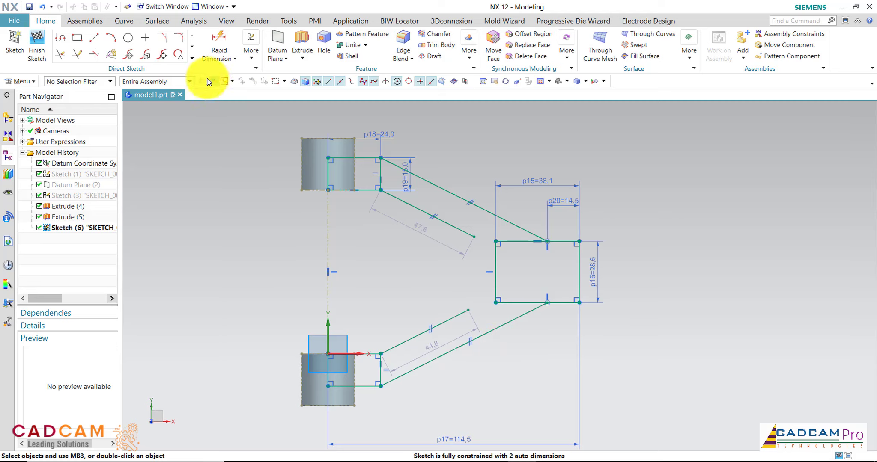
- Quick Extend the upper and lower inner arm lines to the 38.1 × 28.6 rectangle's left edge
left_click(86, 61)
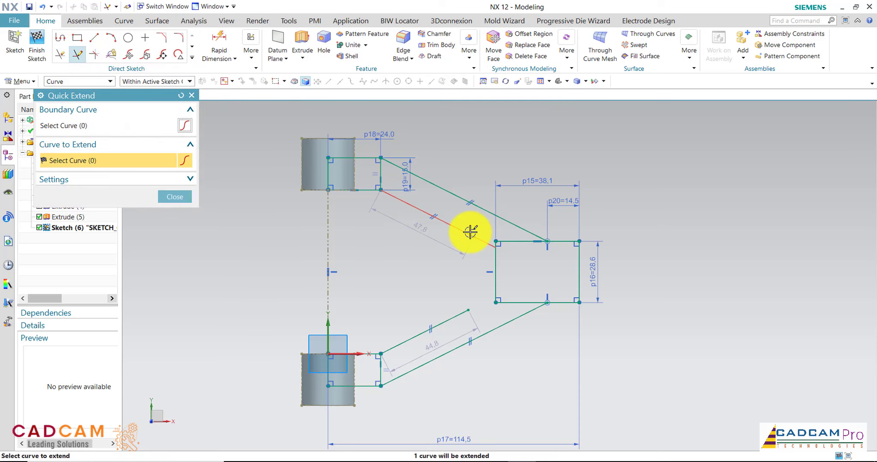
left_click(470, 234)
left_click(456, 315)
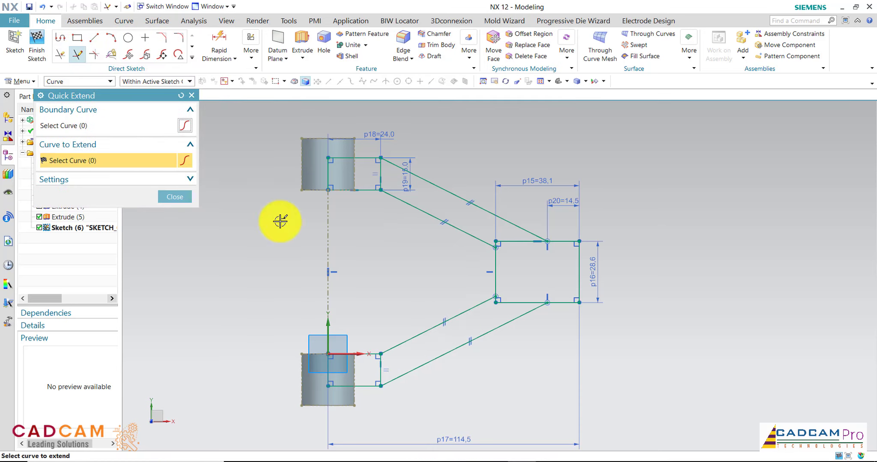
left_click(174, 196)
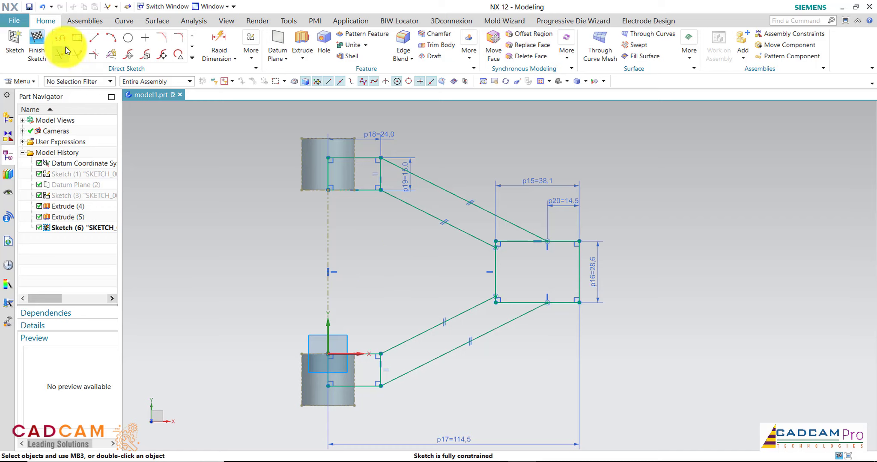
- Draw a short slanted line up from the lower inner arm's end
left_click(94, 41)
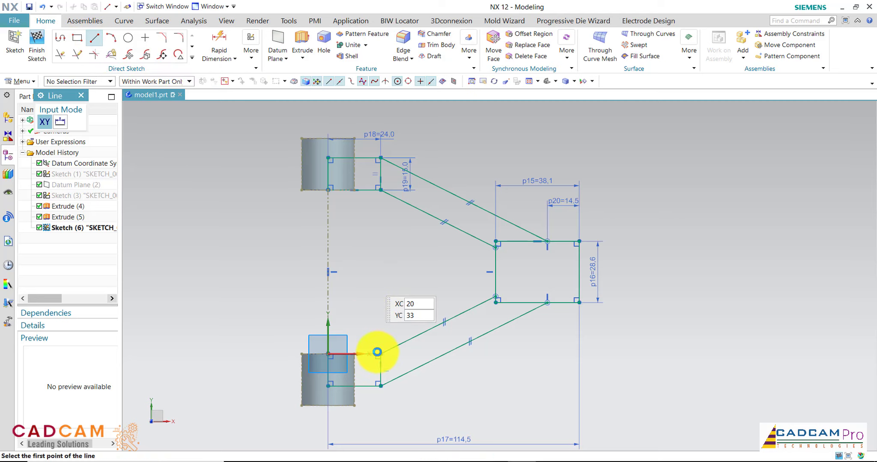
left_click(412, 295)
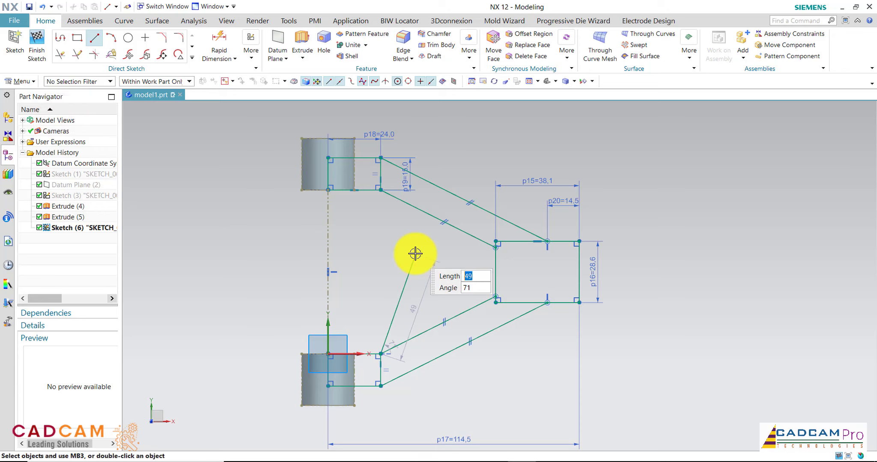
left_click(415, 254)
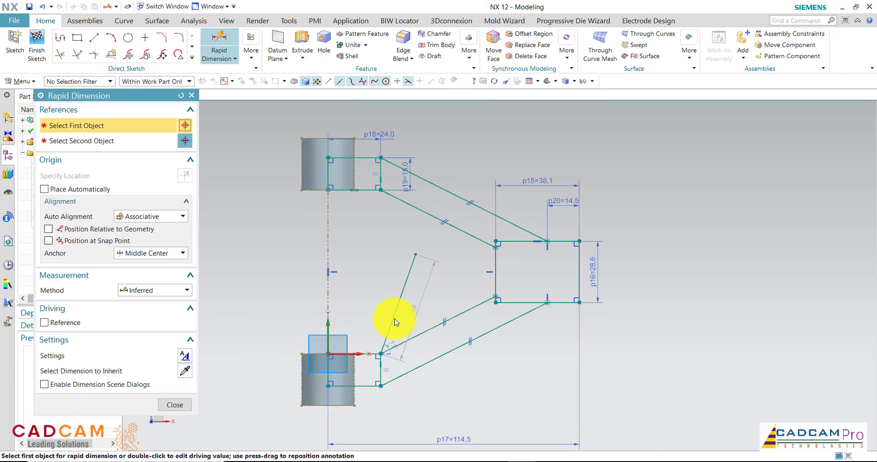
- Dimension the slanted line's angle to the horizontal axis as p21 = 105°
left_click(394, 316)
left_click(337, 355)
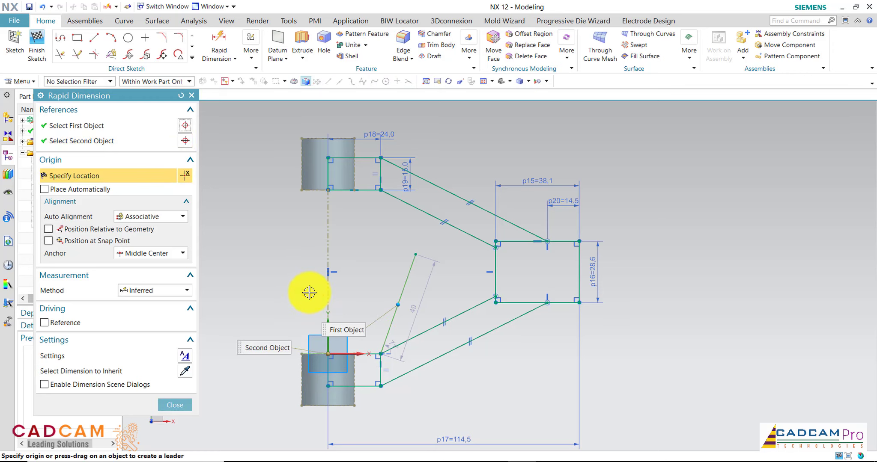
key("Escape")
left_click(225, 57)
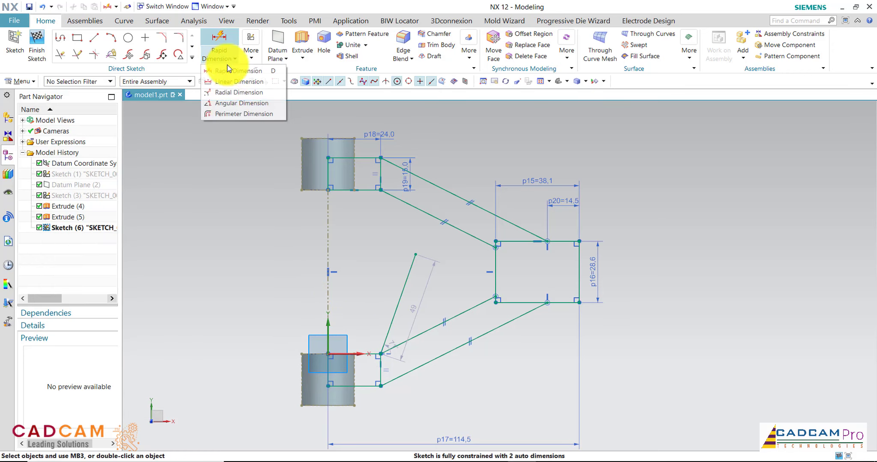
left_click(232, 103)
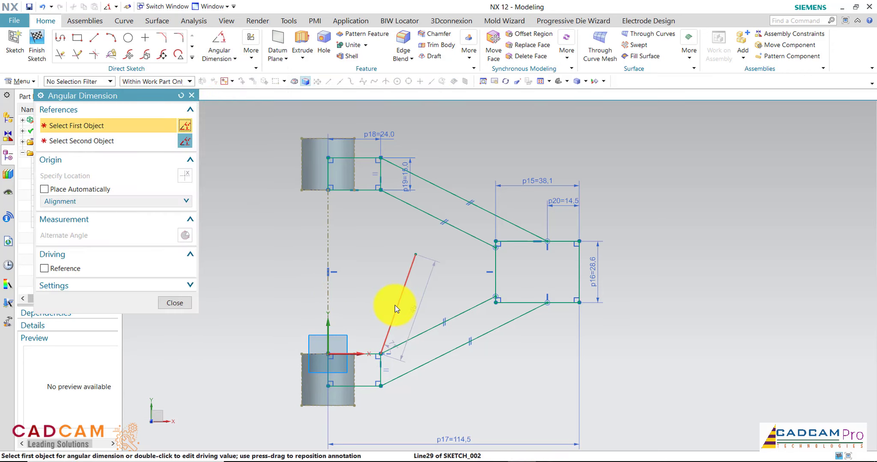
left_click(395, 306)
left_click(344, 354)
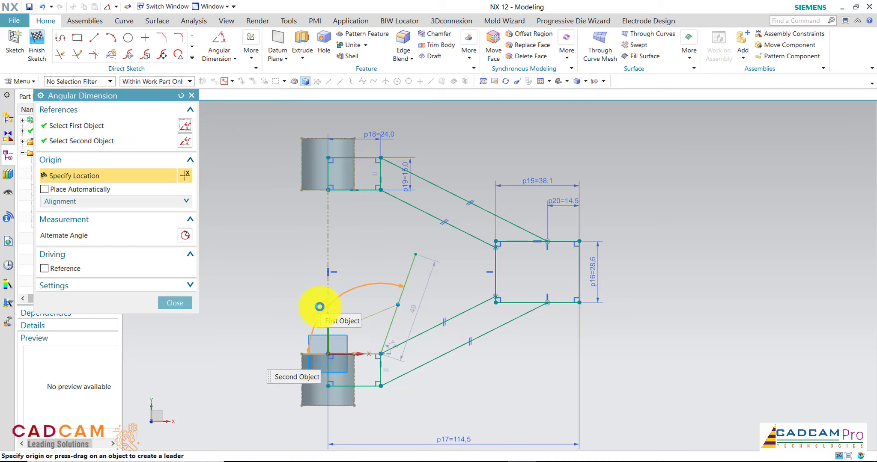
left_click(319, 307)
type("105")
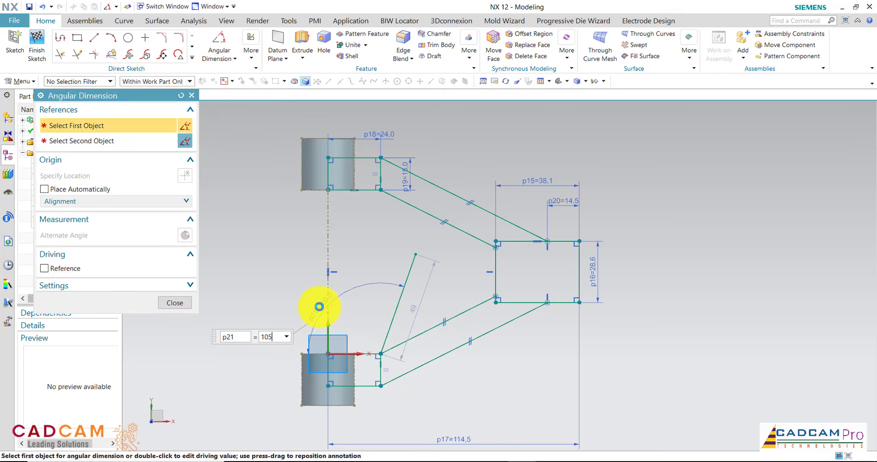
key("Return")
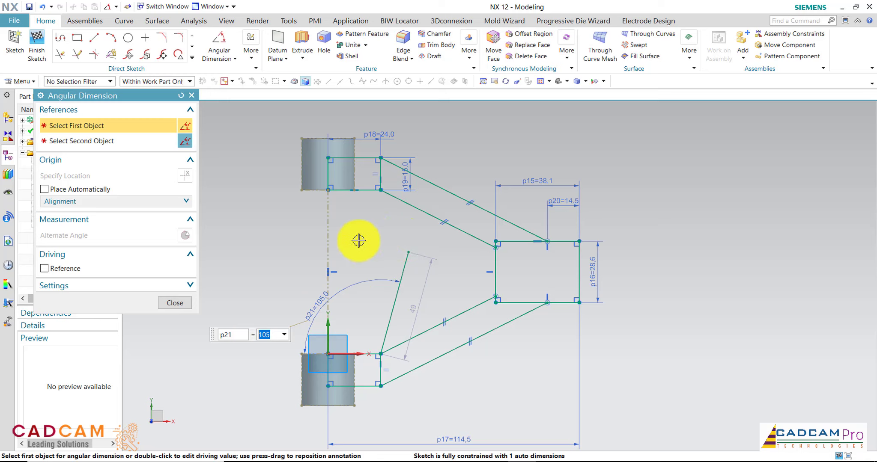
left_click(188, 303)
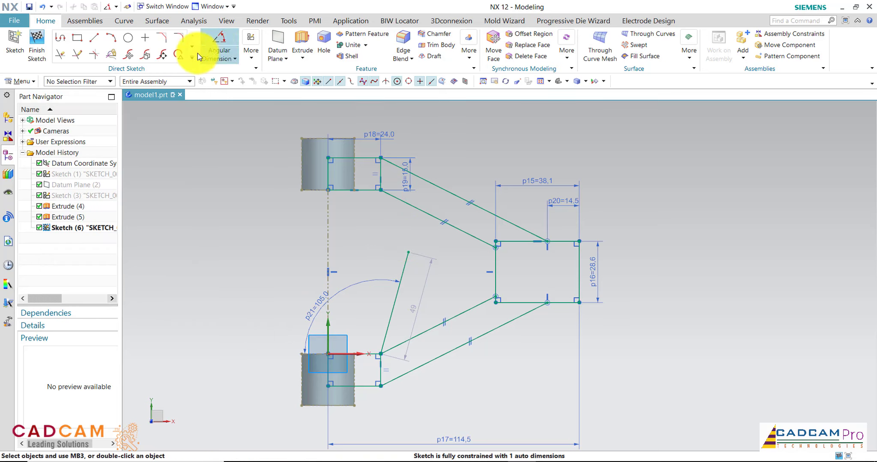
left_click(93, 54)
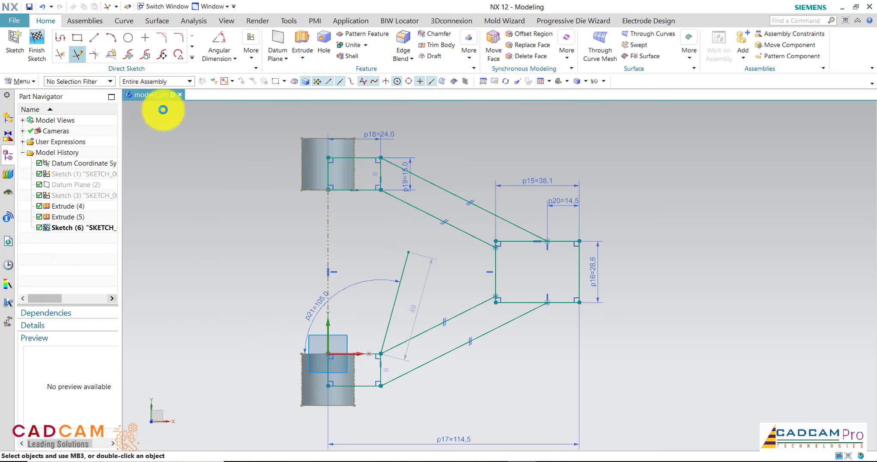
- Extend the slanted line to the upper arm and offset a reversed parallel copy by 14.5 mm
left_click(409, 256)
left_click(191, 95)
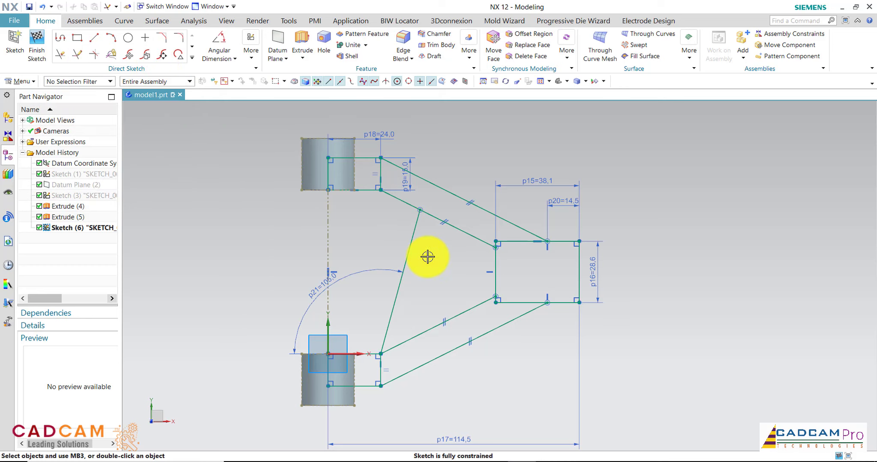
left_click(191, 58)
left_click(133, 129)
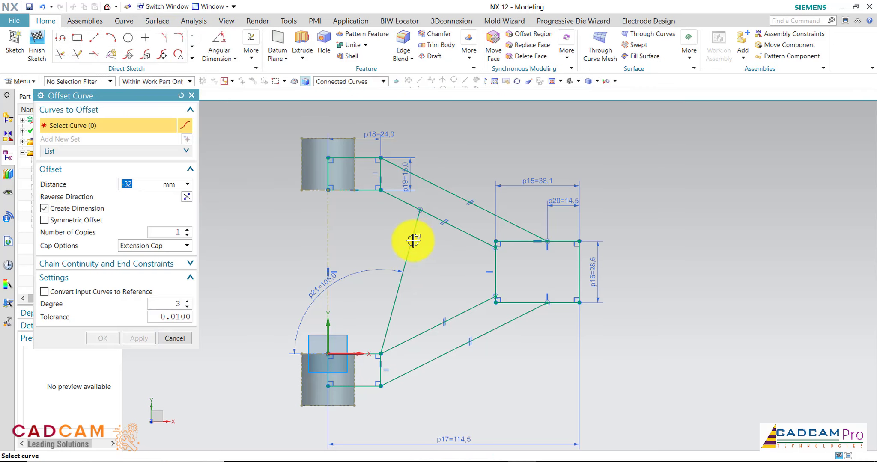
left_click(412, 238)
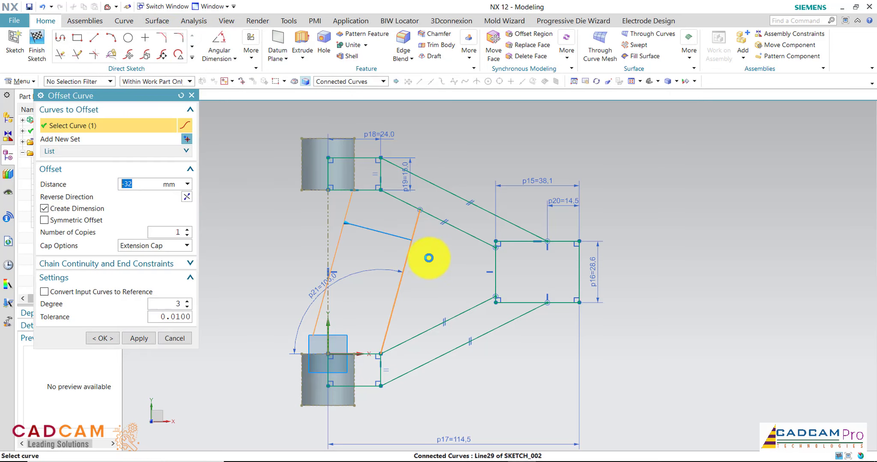
left_click(186, 197)
type("14.5")
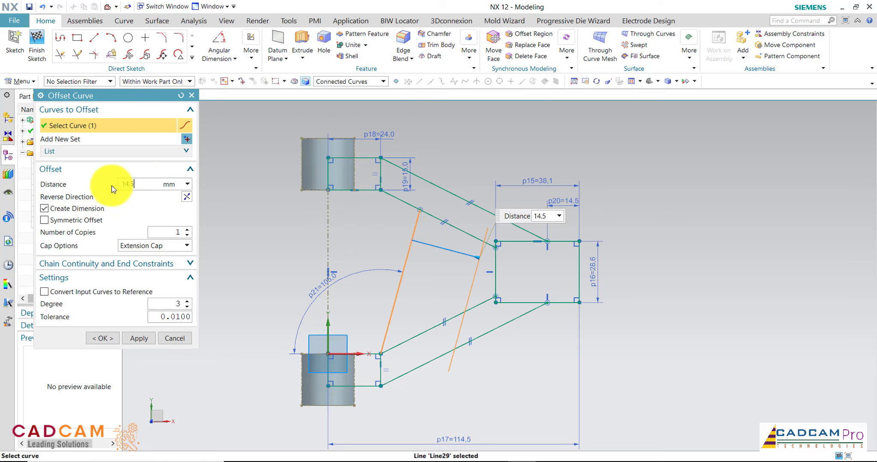
left_click(173, 233)
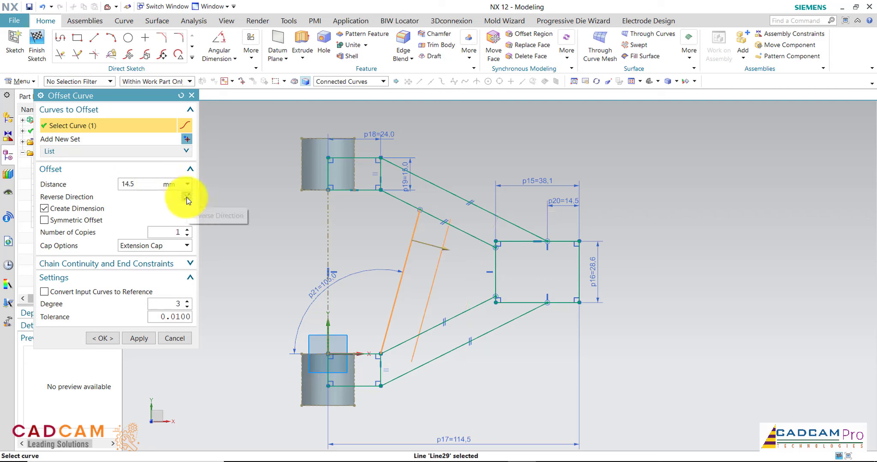
left_click(103, 338)
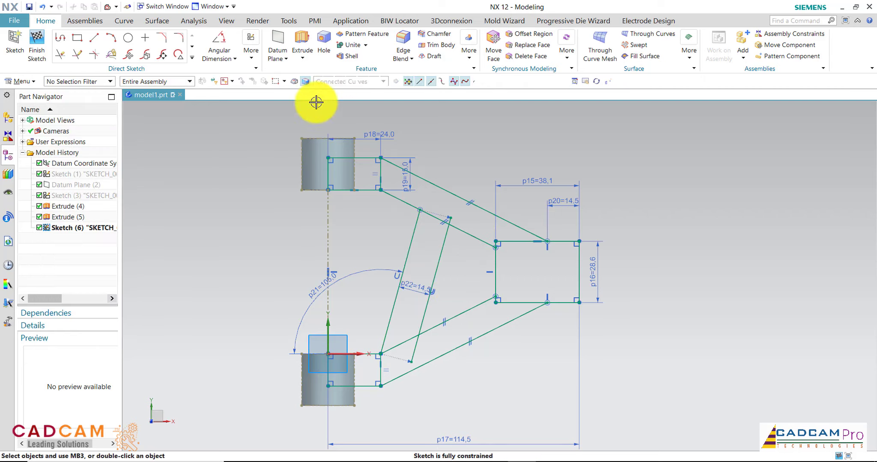
- Trim the offset line's overhang below the lower arm with Quick Trim
left_click(61, 55)
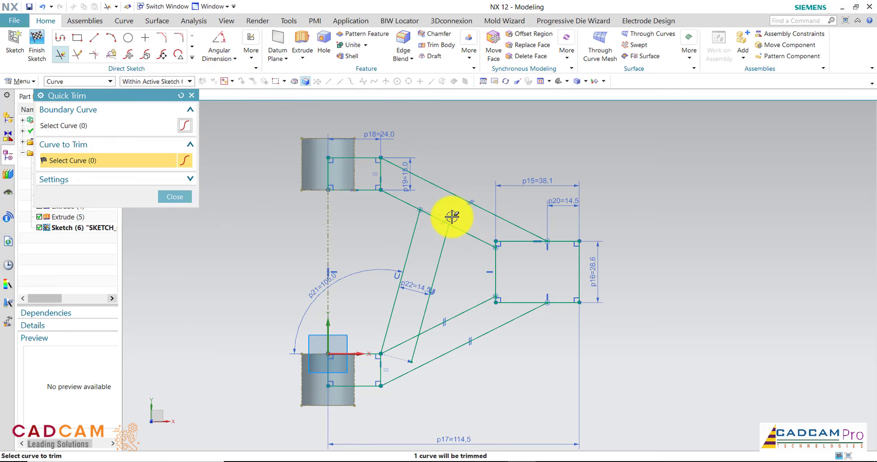
left_click(418, 348)
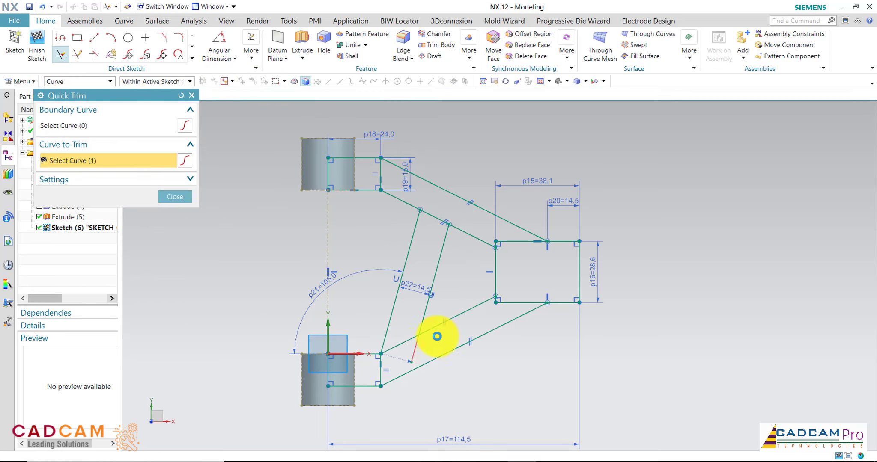
middle_click(468, 278)
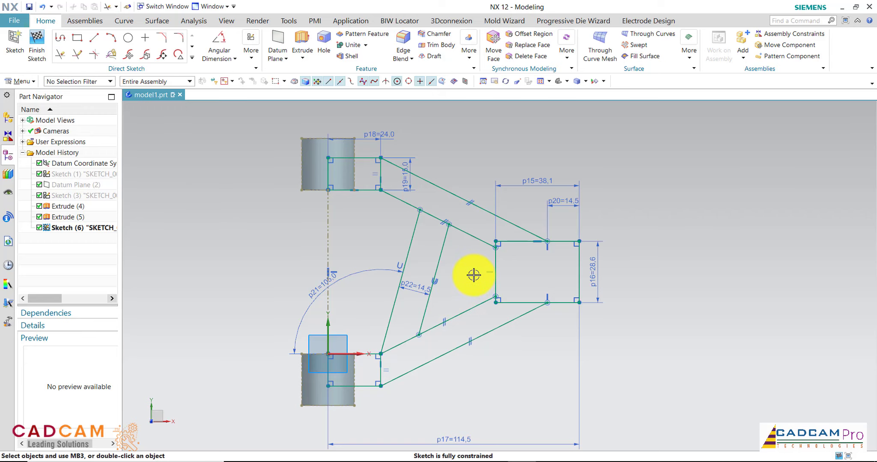
- Convert the short vertical lines at both cylinder ends into reference lines
scroll(381, 358, "down", 3)
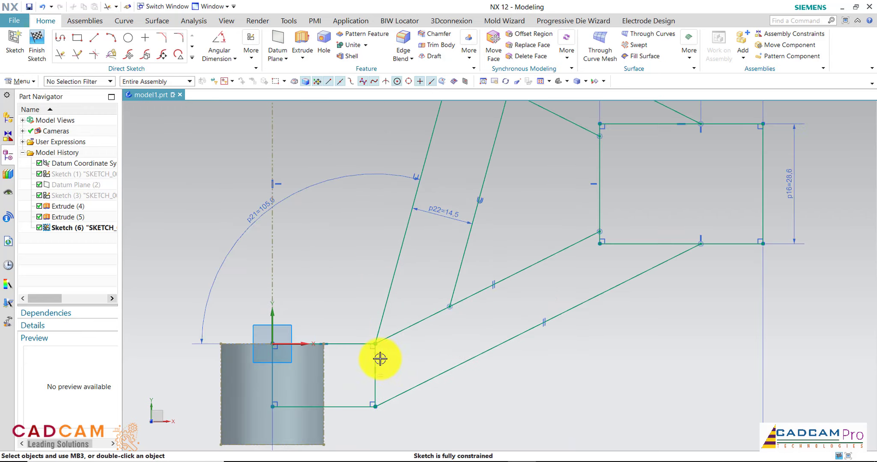
left_click(376, 359)
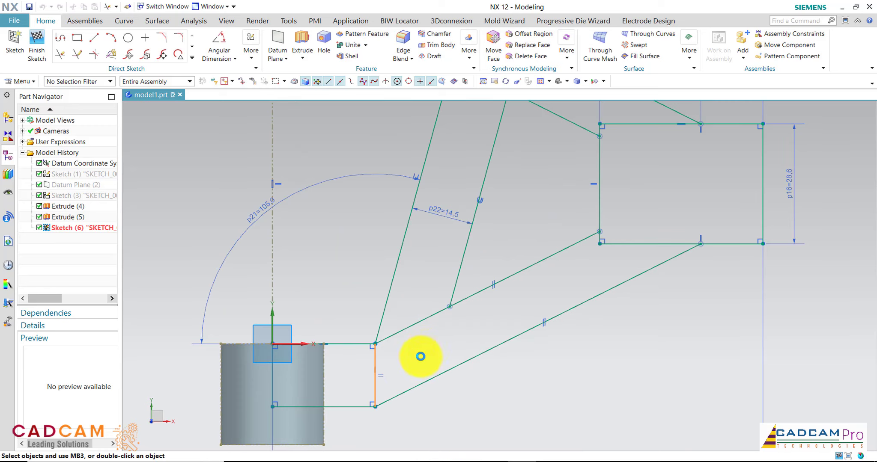
scroll(418, 359, "up", 3)
middle_click_drag(413, 364, 399, 270)
scroll(402, 239, "down", 2)
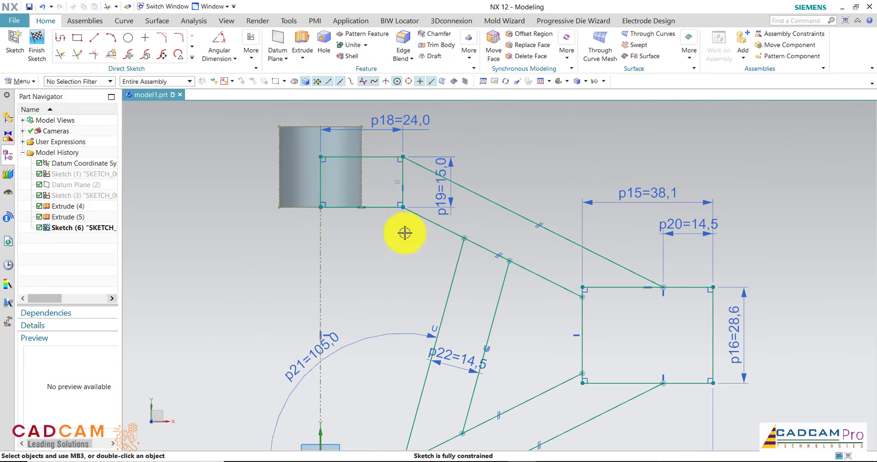
left_click(407, 172)
left_click(454, 139)
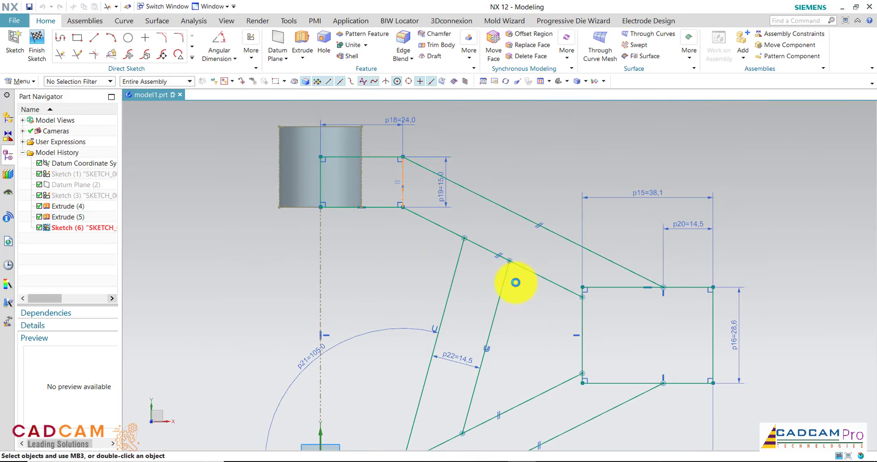
scroll(516, 285, "up", 2)
scroll(516, 309, "down", 2)
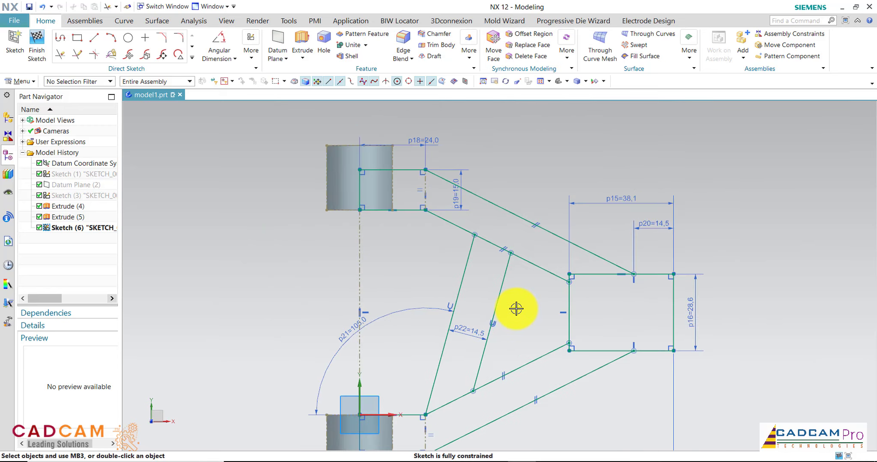
scroll(516, 308, "down", 1)
scroll(572, 299, "down", 1)
scroll(518, 285, "up", 2)
scroll(521, 284, "up", 1)
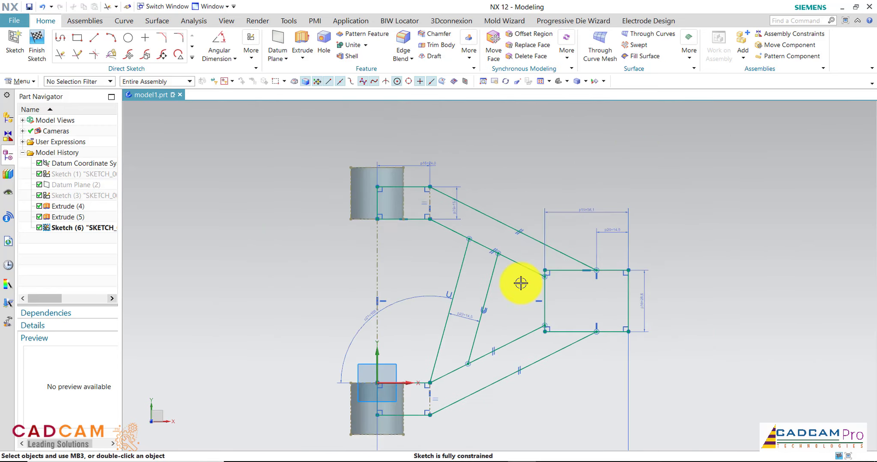
scroll(505, 342, "down", 2)
scroll(512, 340, "up", 2)
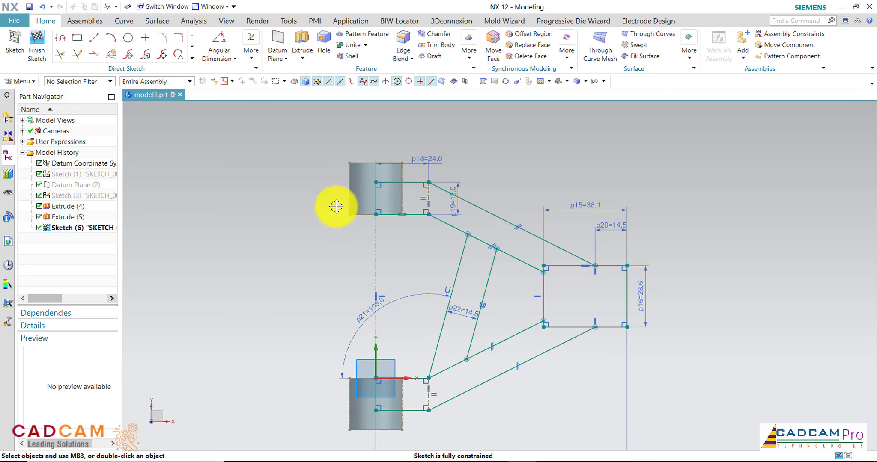
mouse_move(336, 205)
middle_mouse_down()
mouse_move(294, 210)
mouse_move(295, 222)
middle_mouse_up()
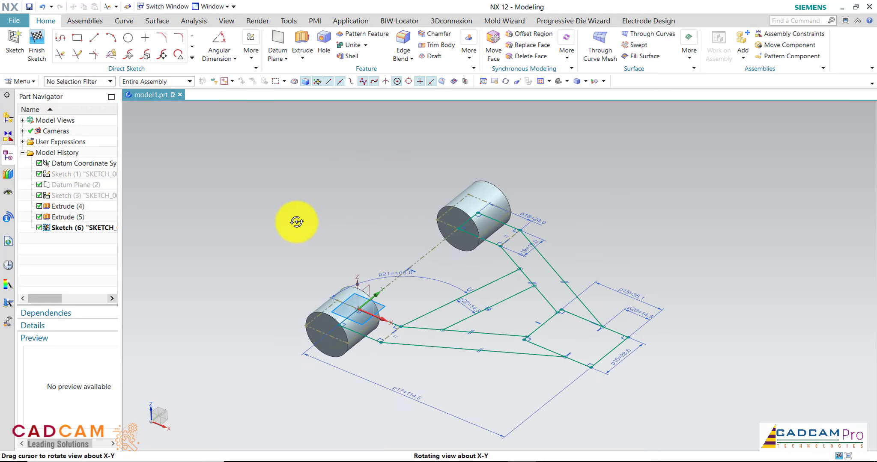
- Finish Sketch (6), zoom the model to fit, and start an Extrude
left_click(37, 49)
scroll(337, 192, "up", 1)
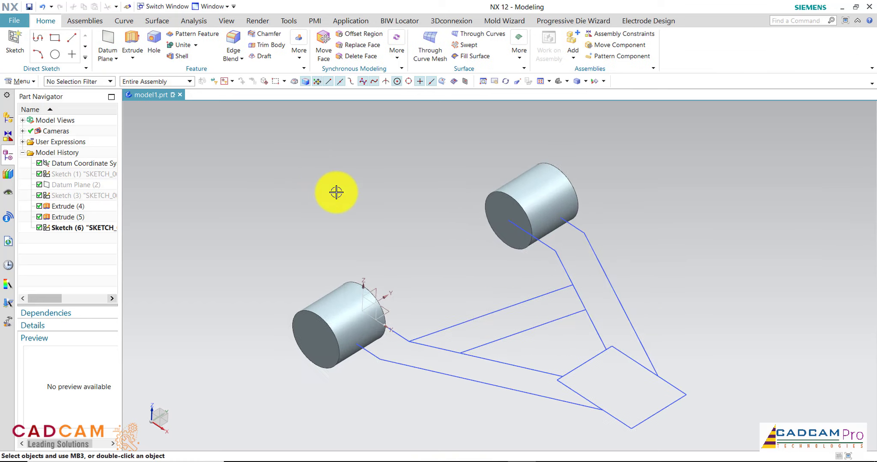
scroll(343, 192, "up", 1)
scroll(344, 194, "down", 1)
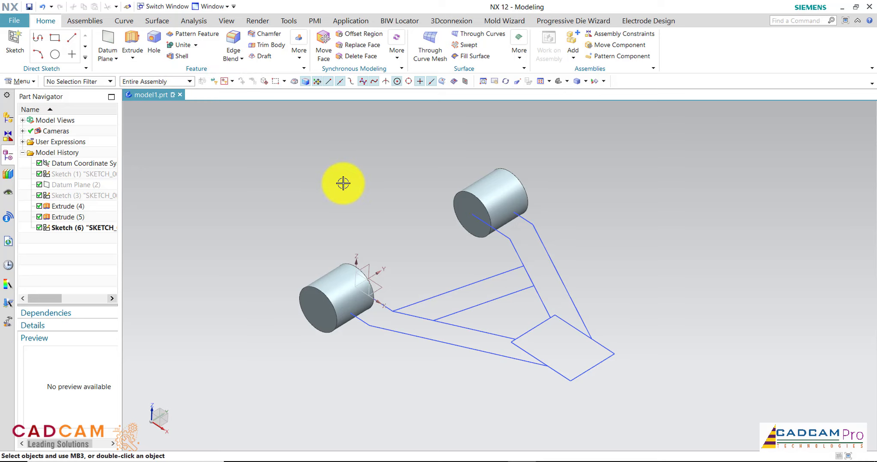
left_click(134, 40)
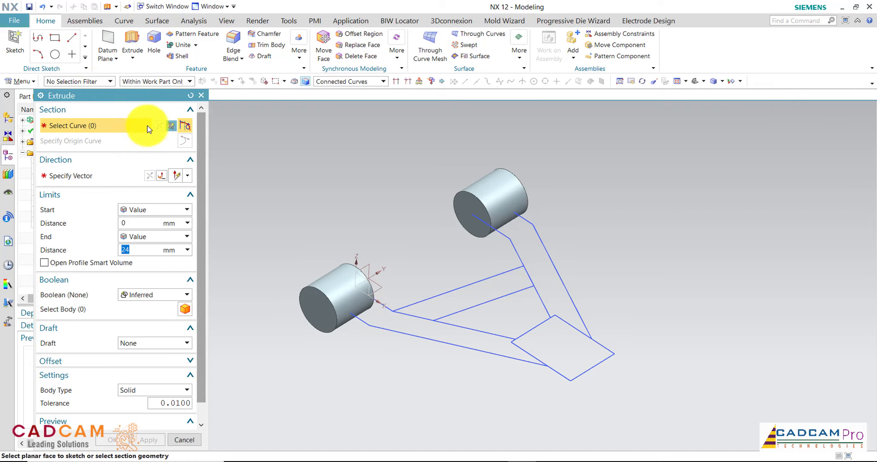
- Pick the connected arm curves, check the preview, and reset the extrusion
left_click(364, 316)
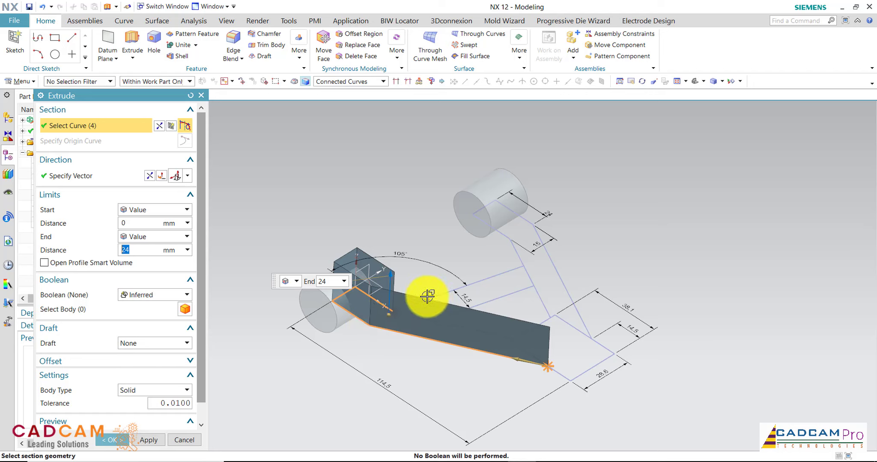
middle_click_drag(454, 319, 439, 331)
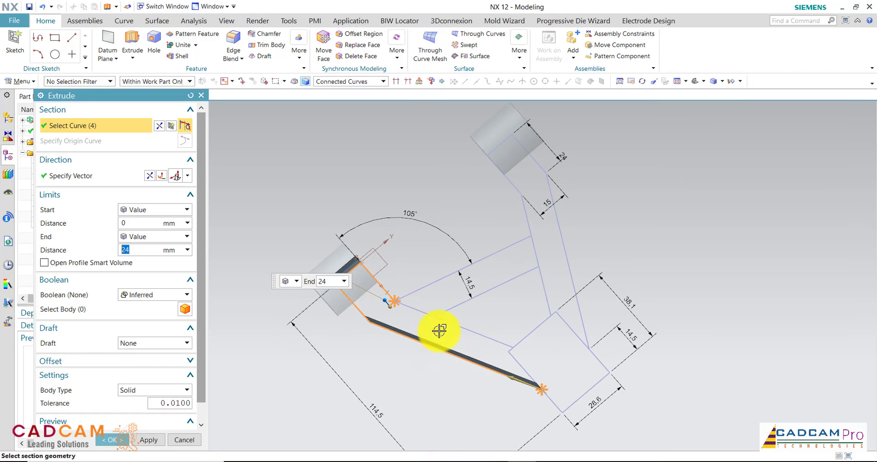
left_click(200, 95)
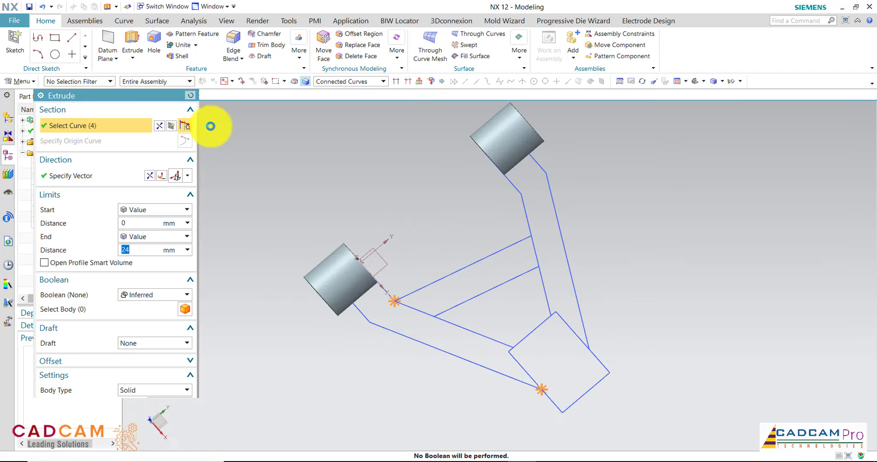
- Re-pick the outer arm chain and inner lines as Connected Curves, then clear the section again
left_click(98, 82)
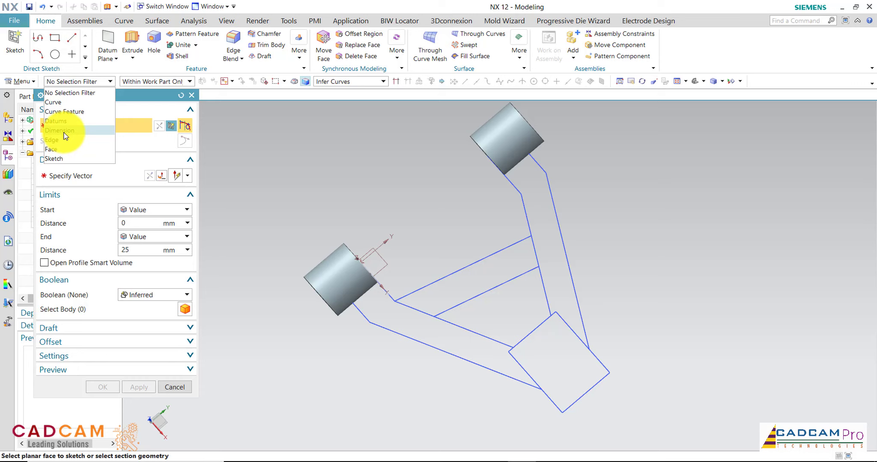
left_click(357, 83)
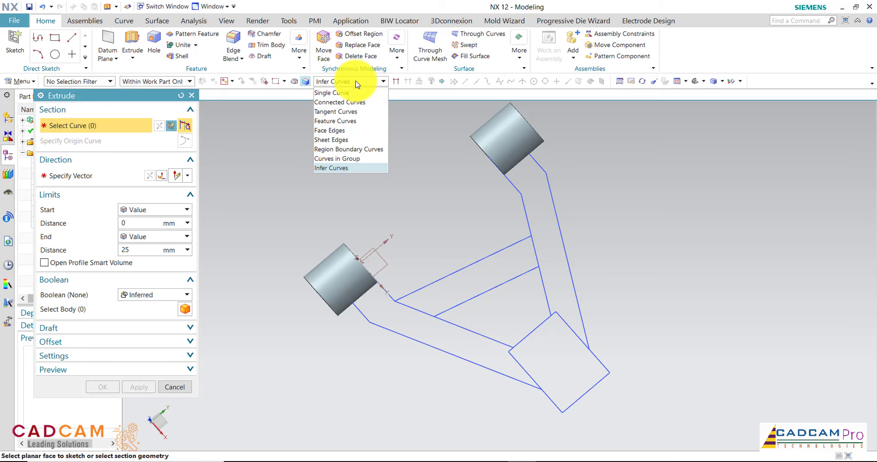
left_click(348, 102)
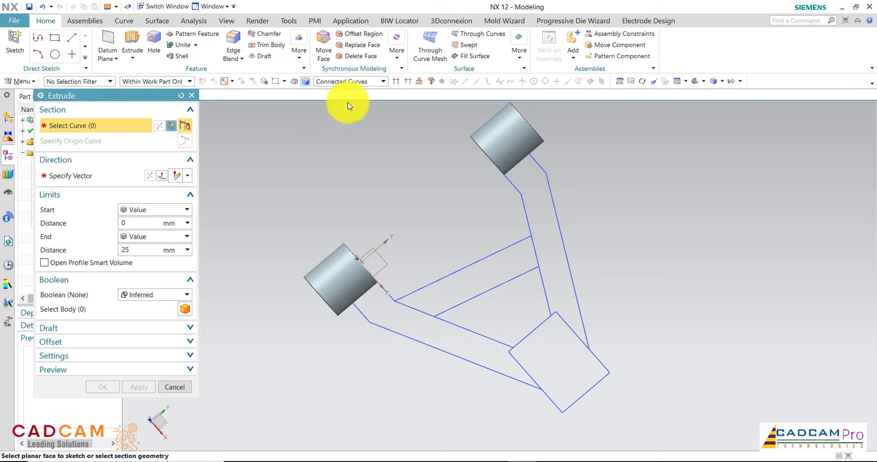
left_click(387, 290)
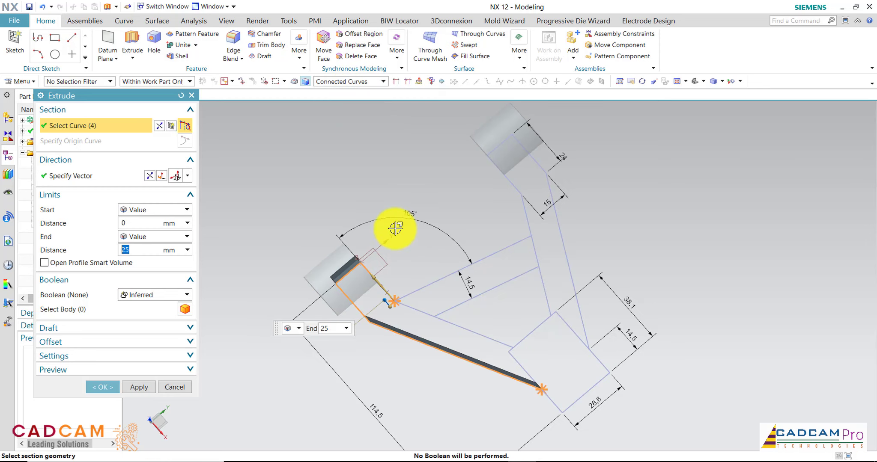
left_click(463, 307)
left_click(531, 247)
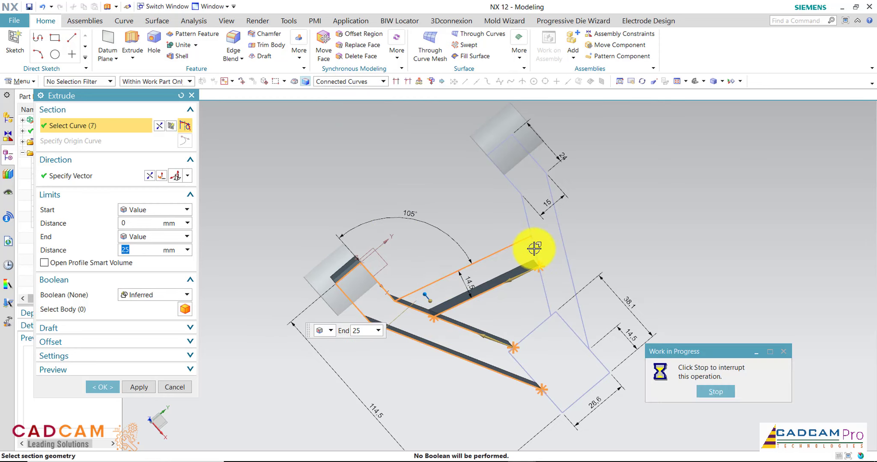
left_click(533, 247)
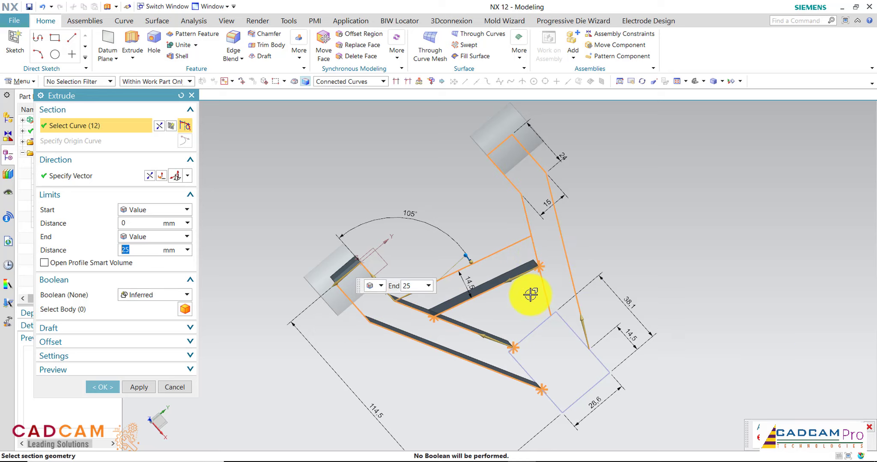
mouse_move(532, 346)
middle_mouse_down()
mouse_move(541, 257)
mouse_move(843, 410)
middle_mouse_up()
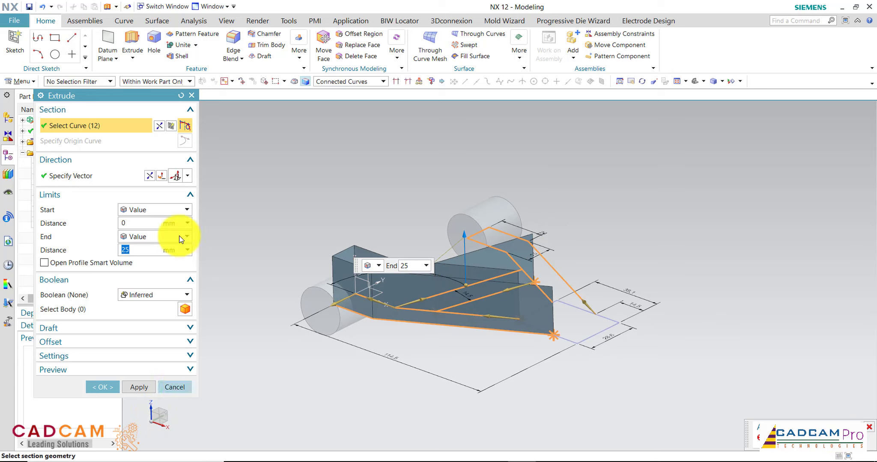
left_click(180, 95)
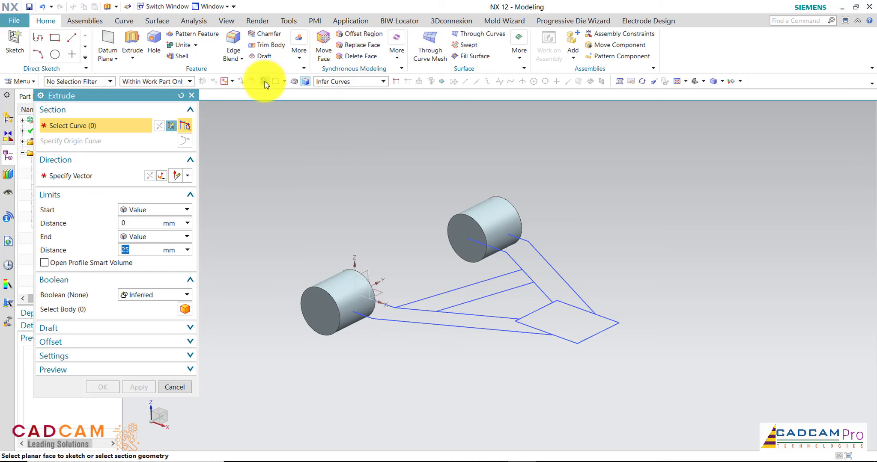
- Select the four arm regions using the Region Boundary Curves rule
left_click(327, 81)
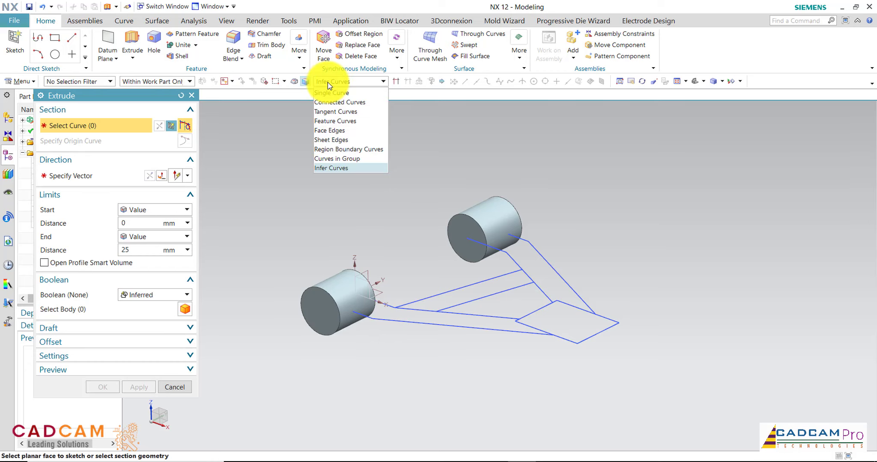
left_click(358, 150)
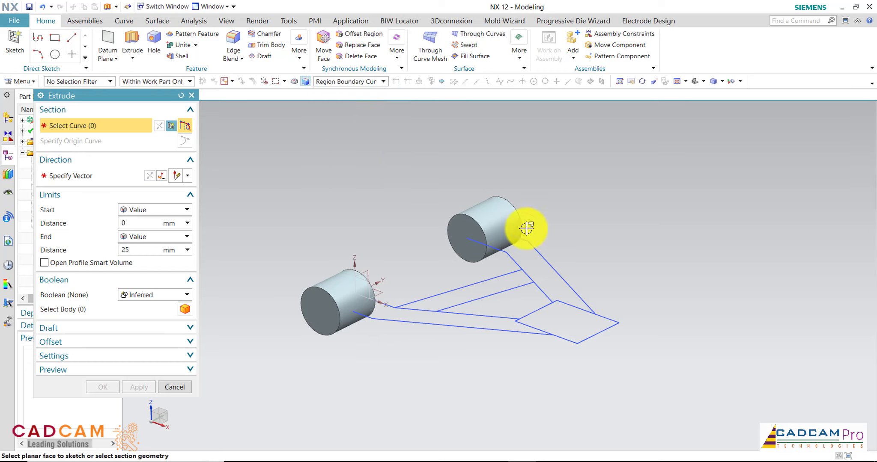
left_click(531, 256)
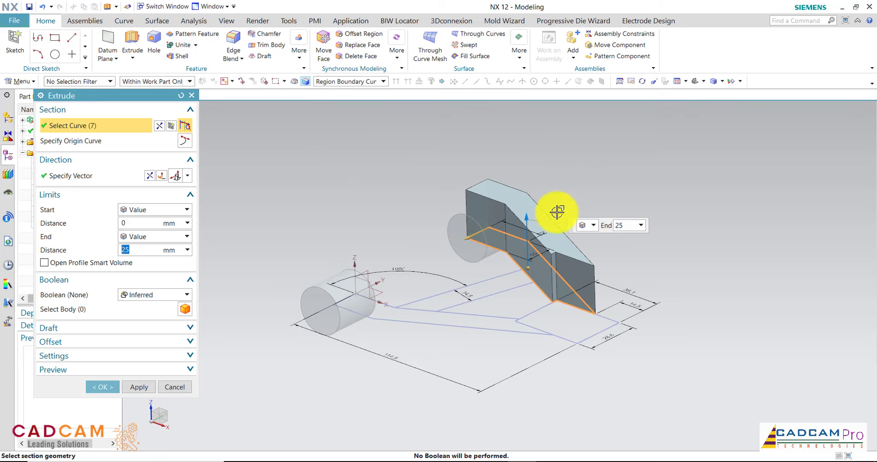
left_click(506, 280)
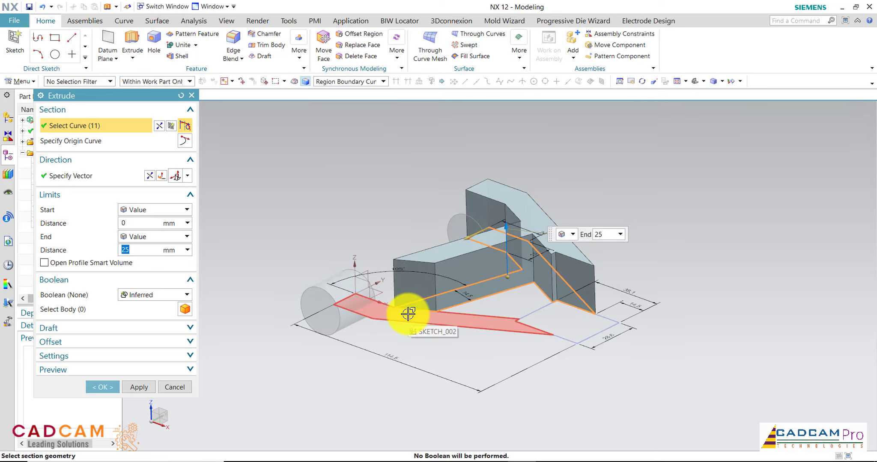
left_click(407, 314)
left_click(552, 316)
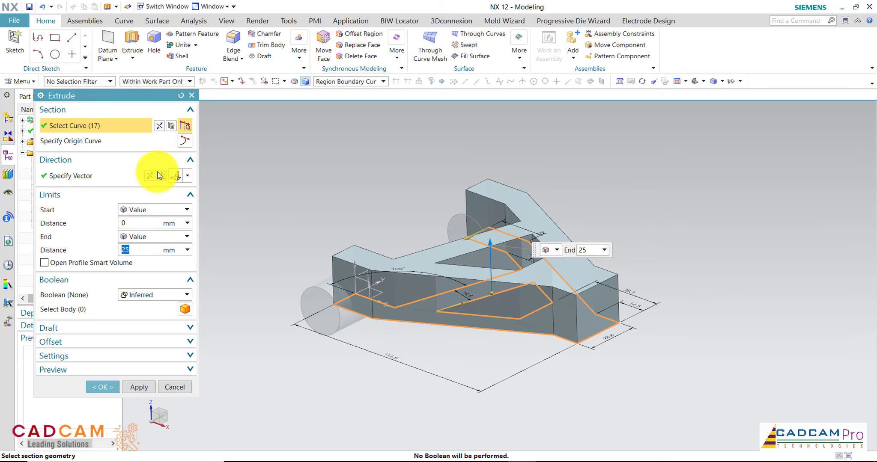
- Set the extrusion limits to Symmetric Value 19/2 and preview the solid arm
left_click(155, 210)
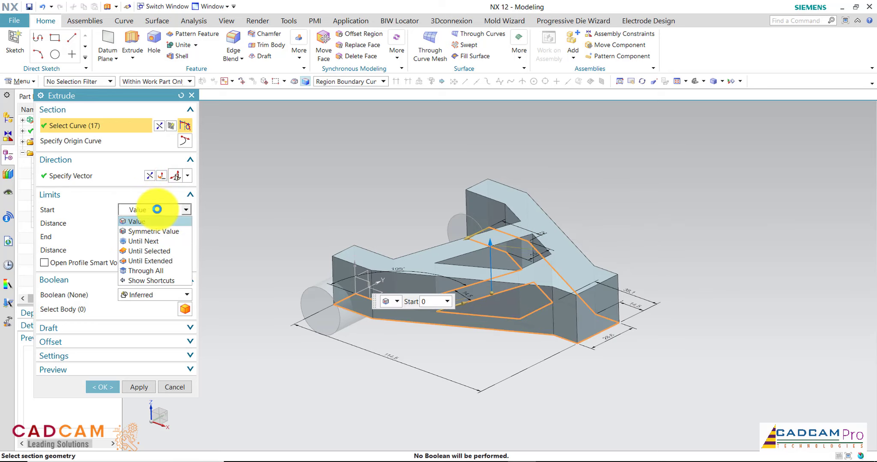
left_click(149, 232)
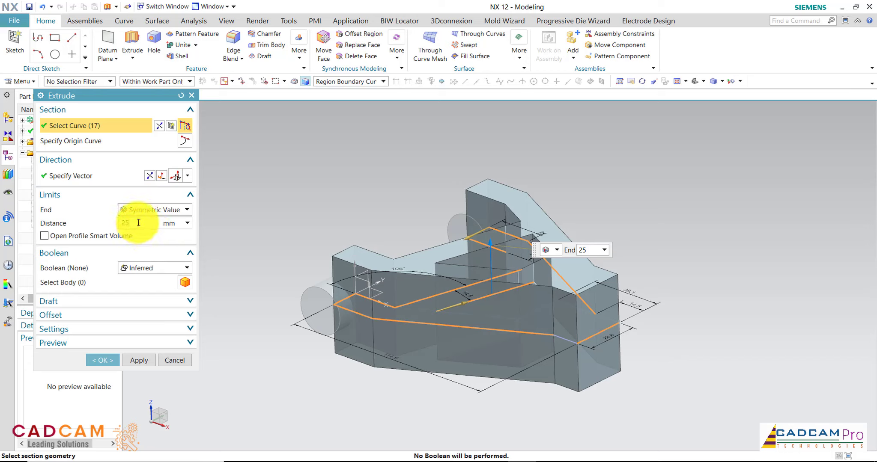
left_click_drag(138, 222, 110, 223)
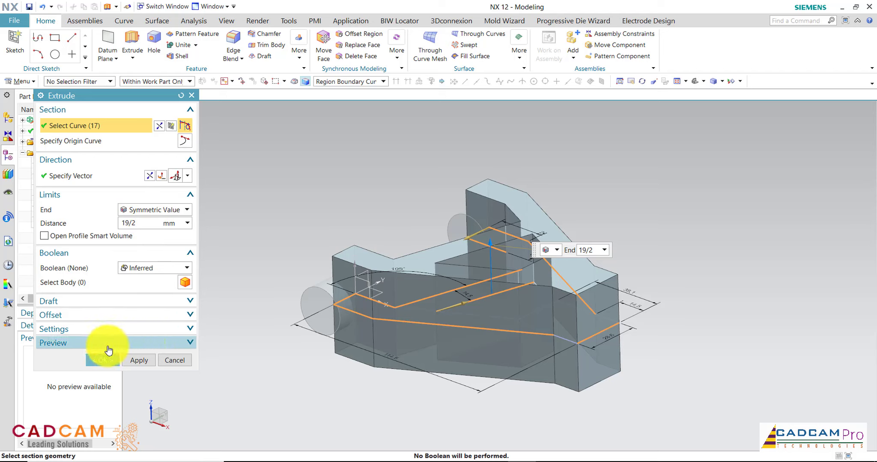
left_click(133, 343)
left_click(185, 359)
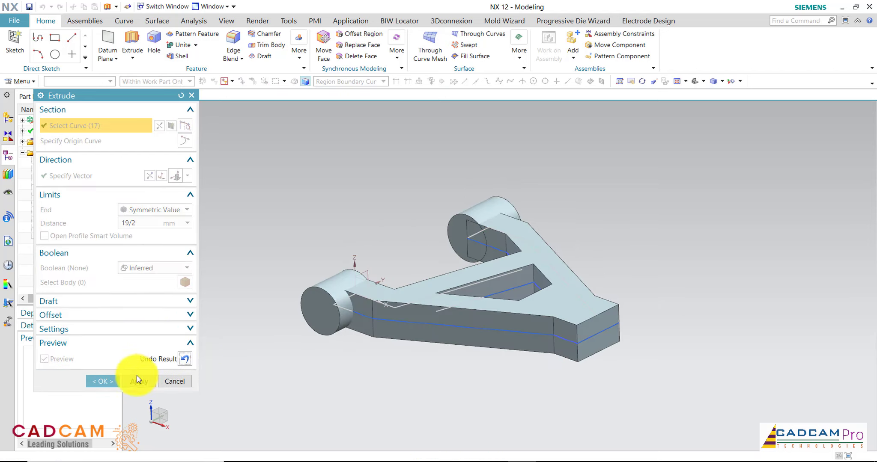
- Set the extrusion's Boolean to Unite with the near cylinder body
left_click(185, 358)
left_click(170, 268)
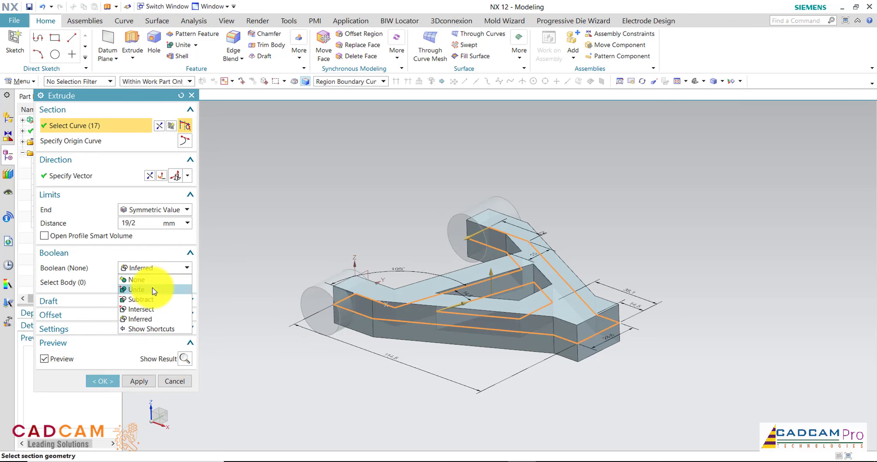
left_click(136, 290)
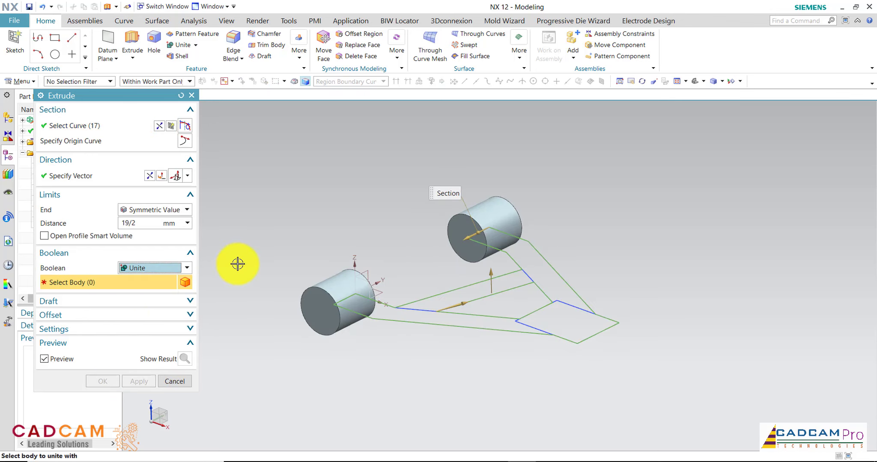
left_click(155, 269)
left_click(148, 281)
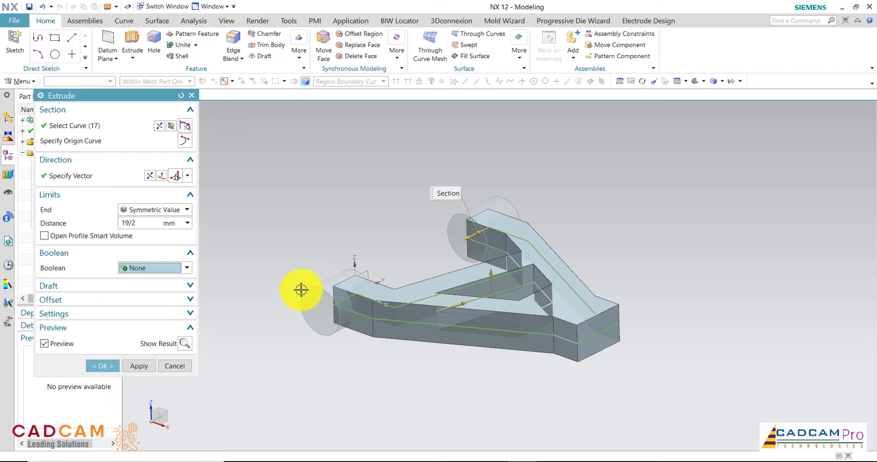
left_click(165, 270)
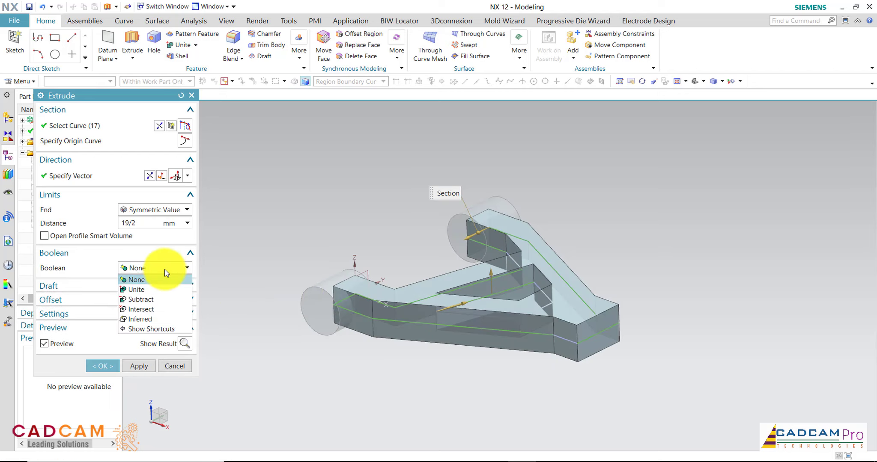
left_click(150, 290)
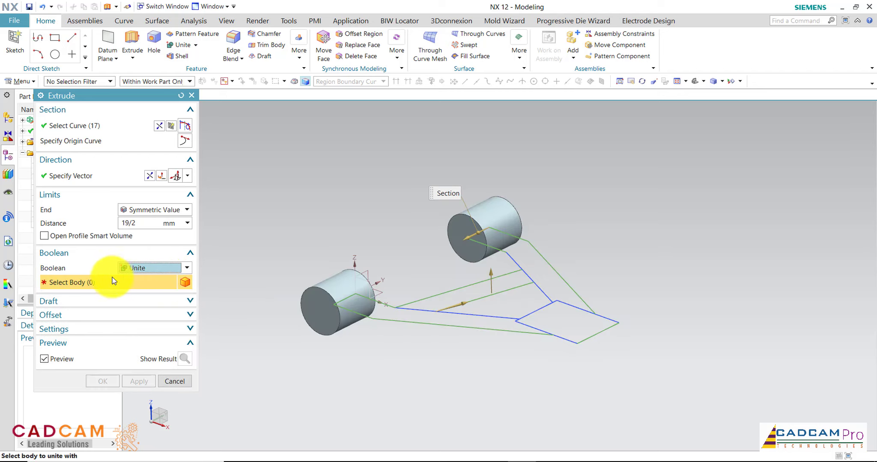
left_click(335, 289)
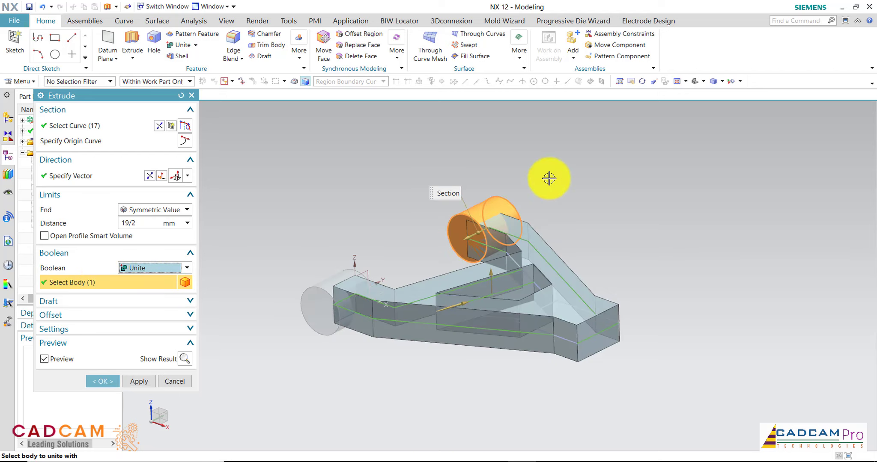
- Preview the merged arm and cylinder and confirm Extrude (7)
left_click(185, 359)
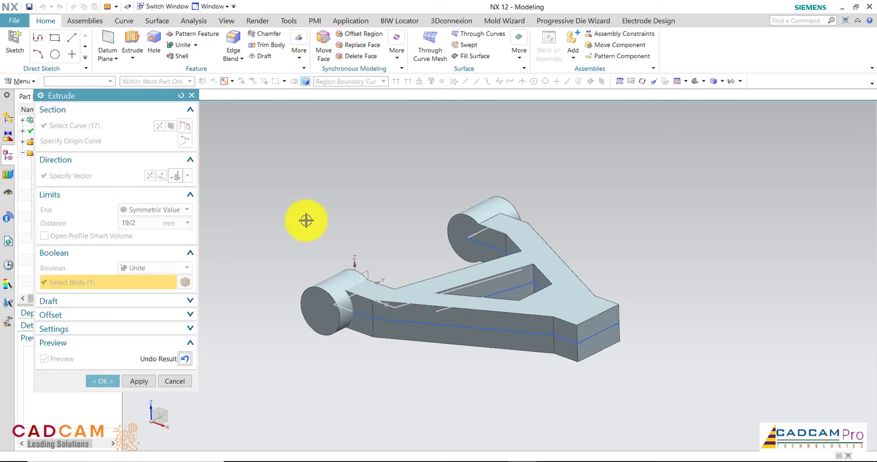
mouse_move(311, 232)
middle_mouse_down()
mouse_move(285, 290)
mouse_move(299, 282)
mouse_move(309, 236)
middle_mouse_up()
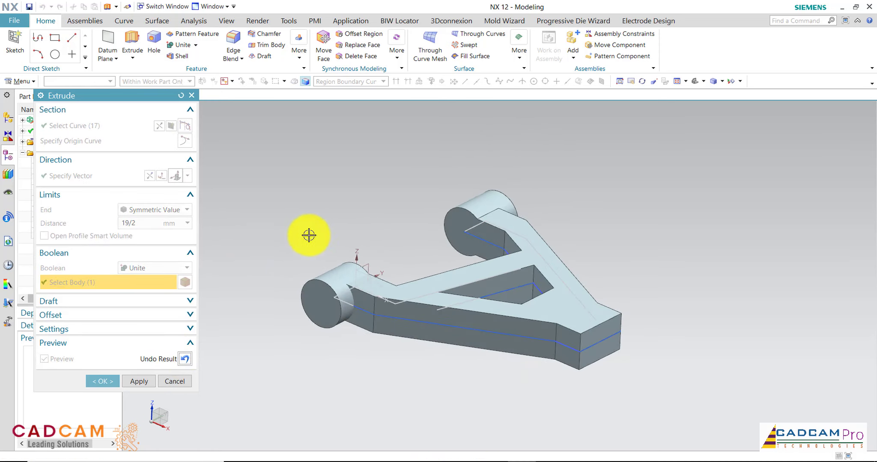
left_click(117, 384)
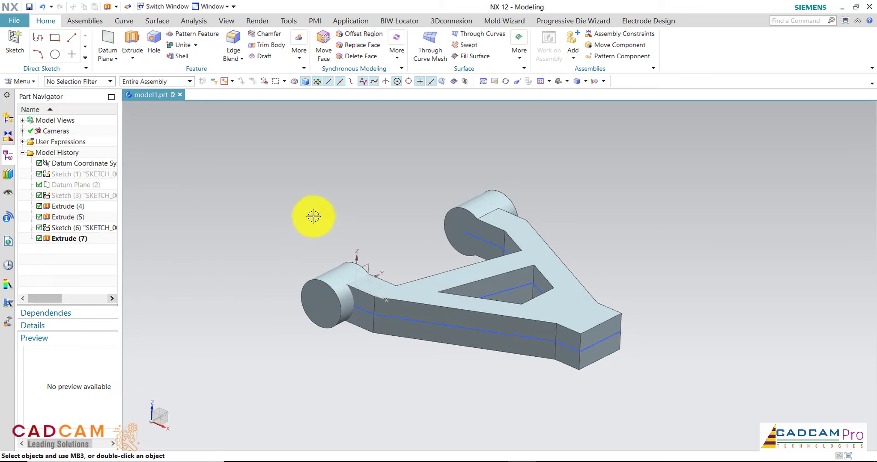
- Hide Sketch (6) from the model history
mouse_move(313, 216)
middle_mouse_down()
mouse_move(383, 224)
mouse_move(349, 267)
middle_mouse_up()
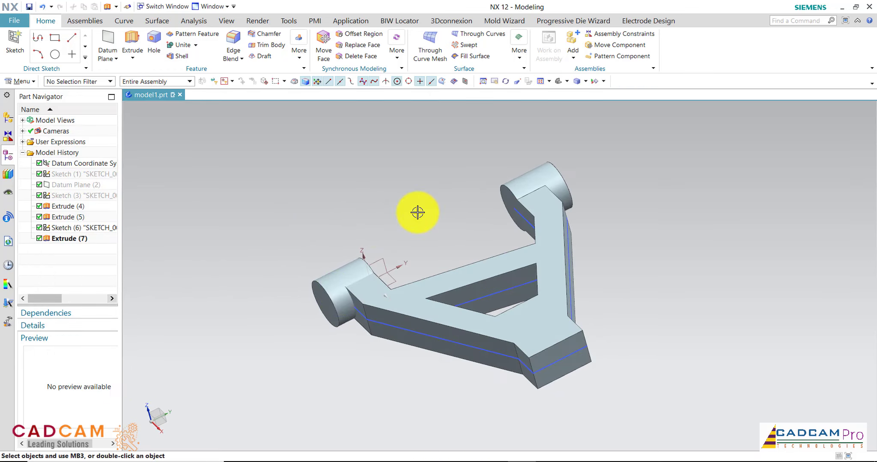
middle_click_drag(419, 210, 441, 202)
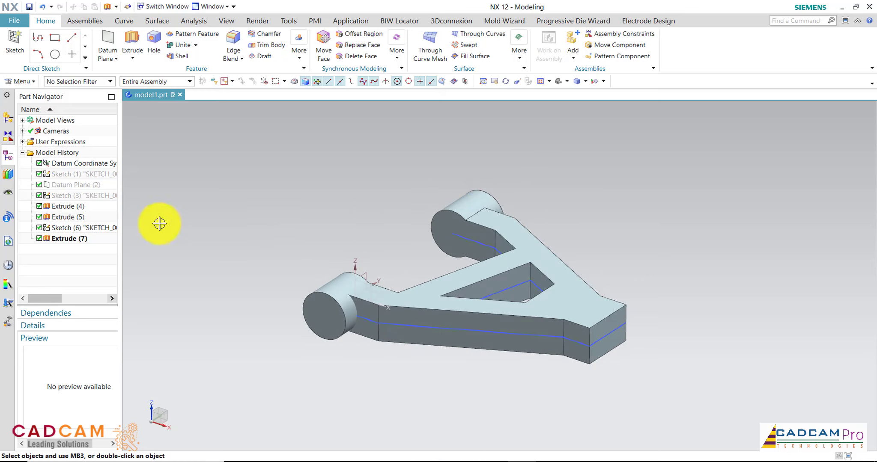
left_click(72, 230)
right_click(72, 230)
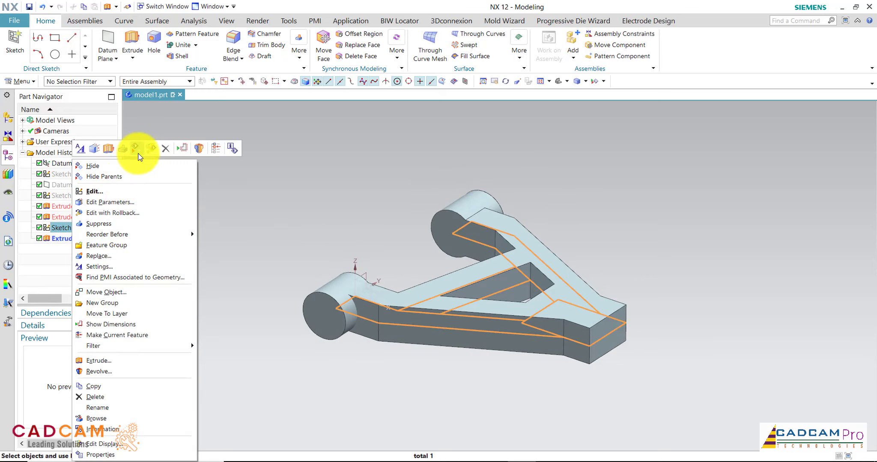
left_click(135, 150)
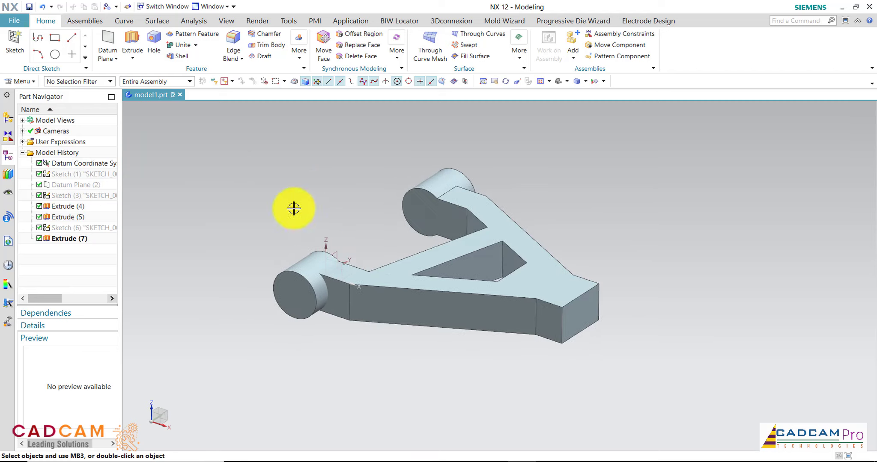
- Unite the front cylinder into the arm body, creating Unite (8)
left_click(196, 46)
left_click(186, 60)
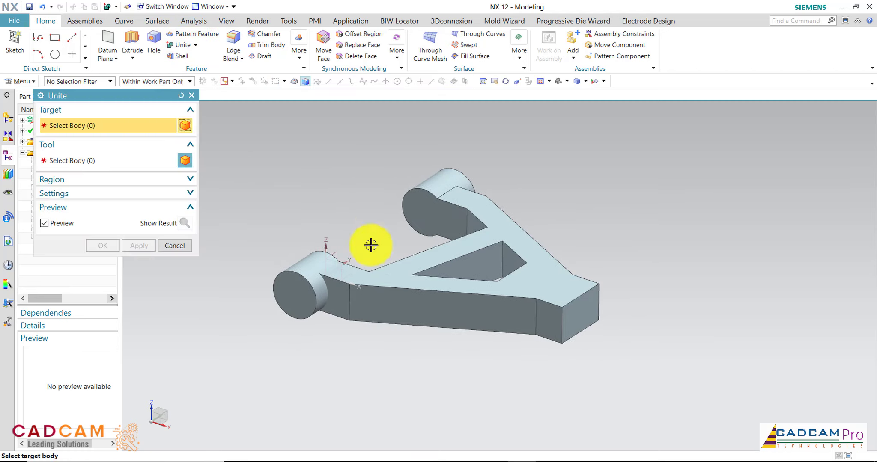
left_click(382, 284)
left_click(303, 262)
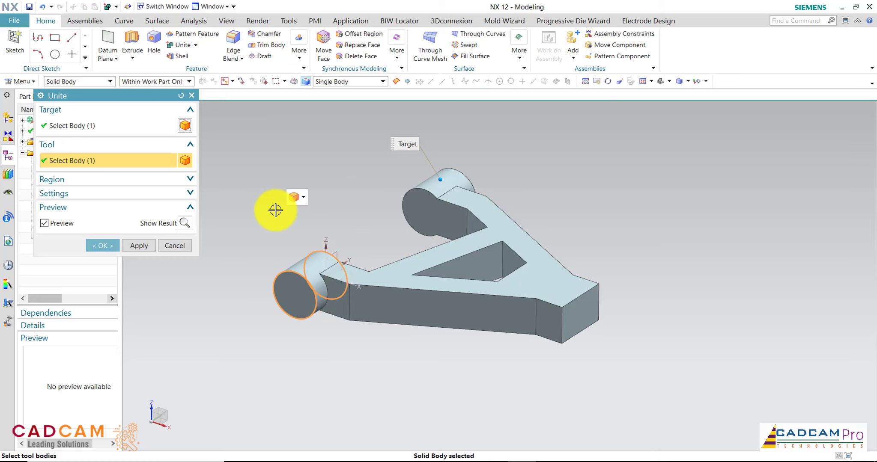
left_click(185, 223)
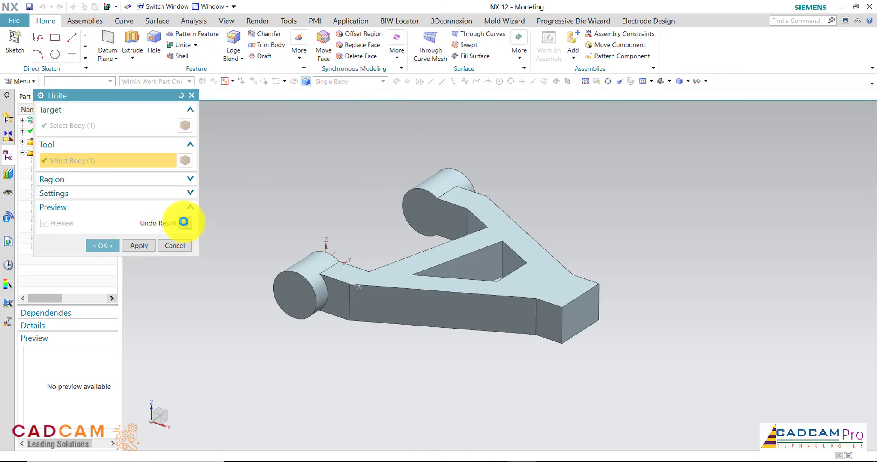
left_click(107, 247)
mouse_move(330, 220)
middle_mouse_down()
mouse_move(309, 216)
mouse_move(337, 211)
mouse_move(323, 251)
mouse_move(337, 210)
mouse_move(335, 221)
middle_mouse_up()
scroll(323, 217, "down", 2)
scroll(323, 217, "up", 1)
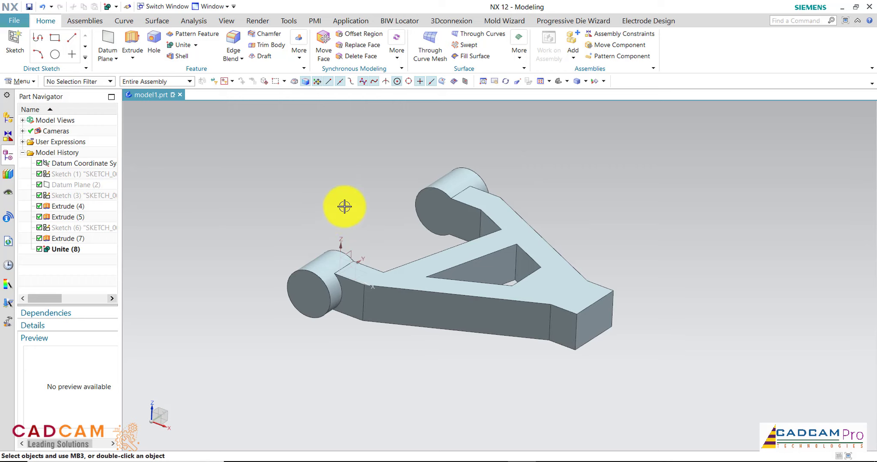
- Round both vertical end edges of the arm with a 24 mm edge blend
left_click(232, 43)
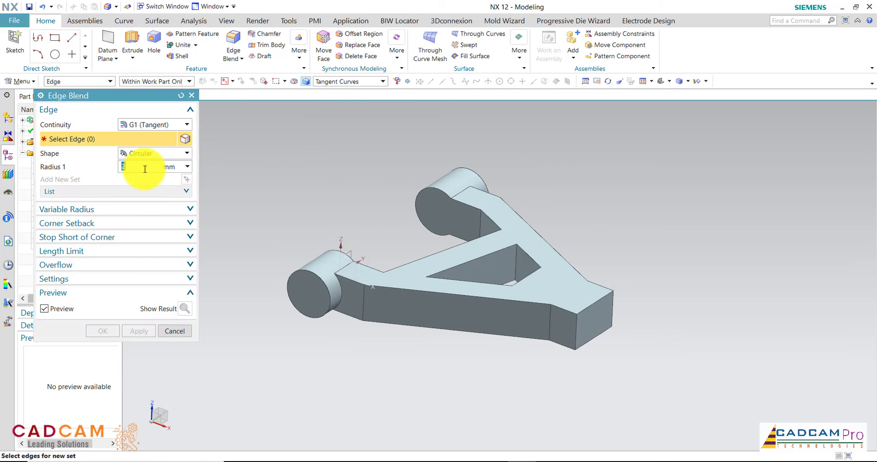
type("24")
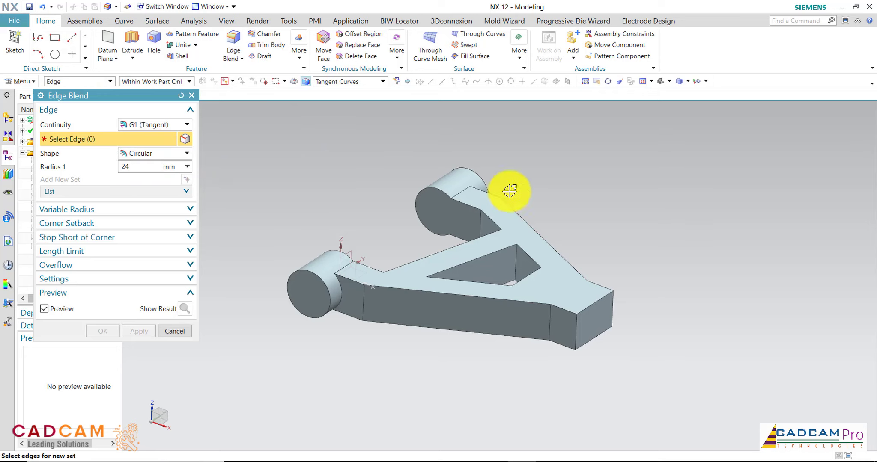
left_click(549, 314)
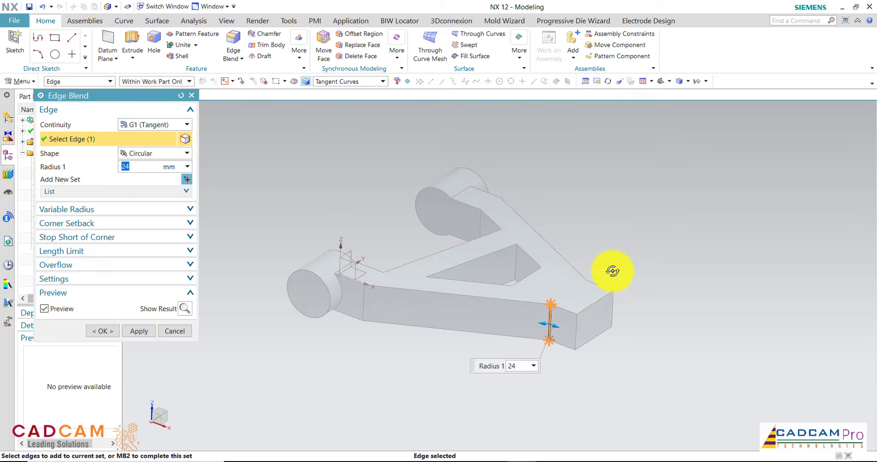
mouse_move(612, 271)
middle_mouse_down()
mouse_move(581, 288)
mouse_move(509, 377)
middle_mouse_up()
left_click(506, 335)
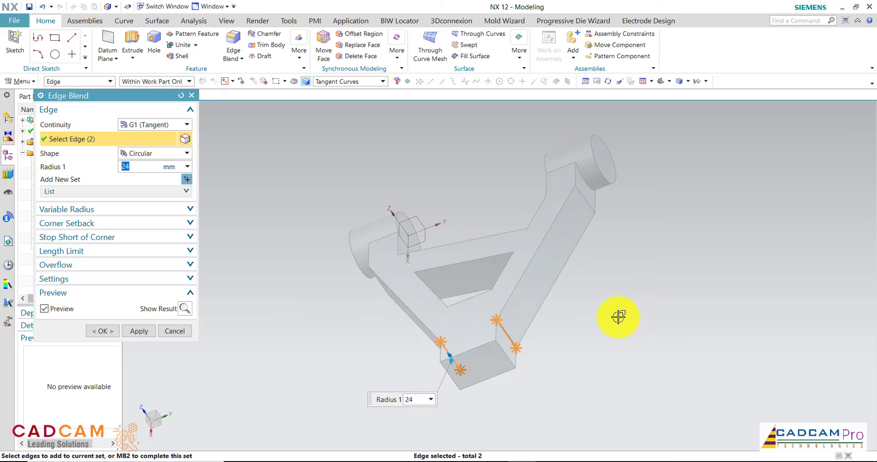
mouse_move(618, 317)
middle_mouse_down()
mouse_move(661, 300)
mouse_move(642, 280)
middle_mouse_up()
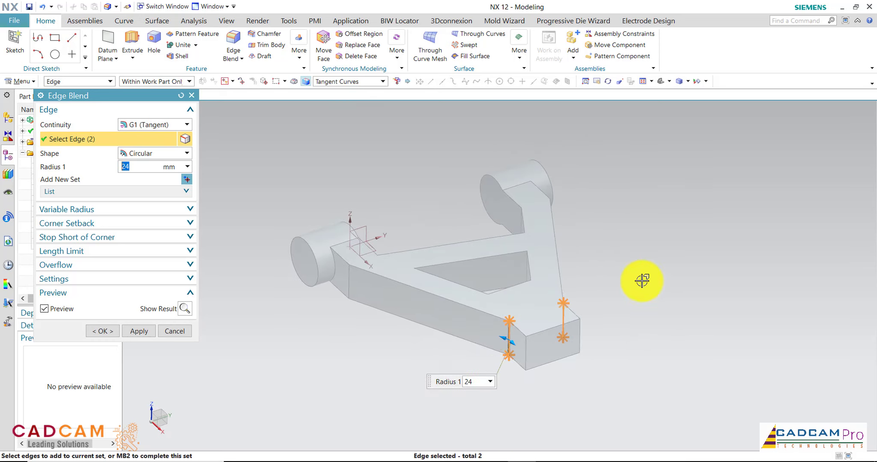
mouse_move(618, 255)
middle_mouse_down()
mouse_move(628, 237)
mouse_move(653, 250)
mouse_move(673, 278)
mouse_move(646, 247)
mouse_move(640, 261)
middle_mouse_up()
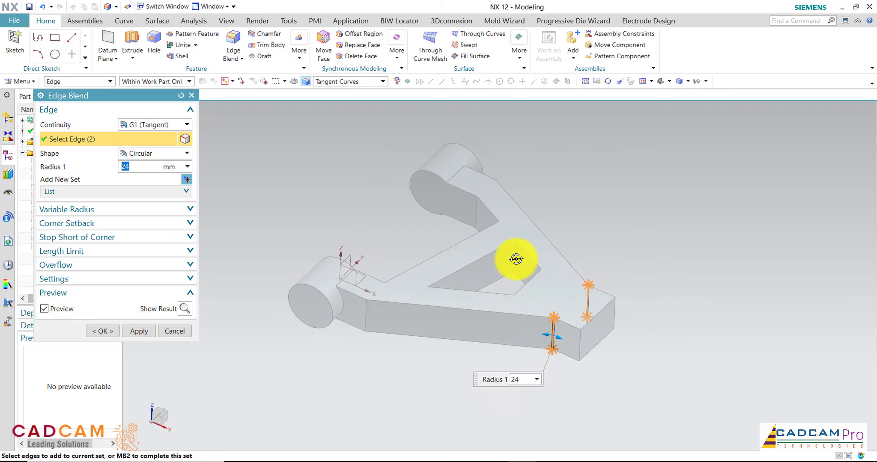
left_click(188, 310)
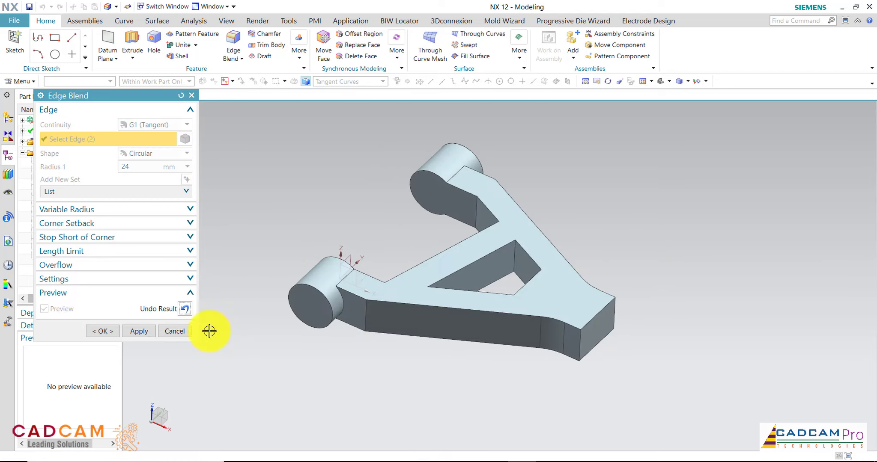
left_click(143, 333)
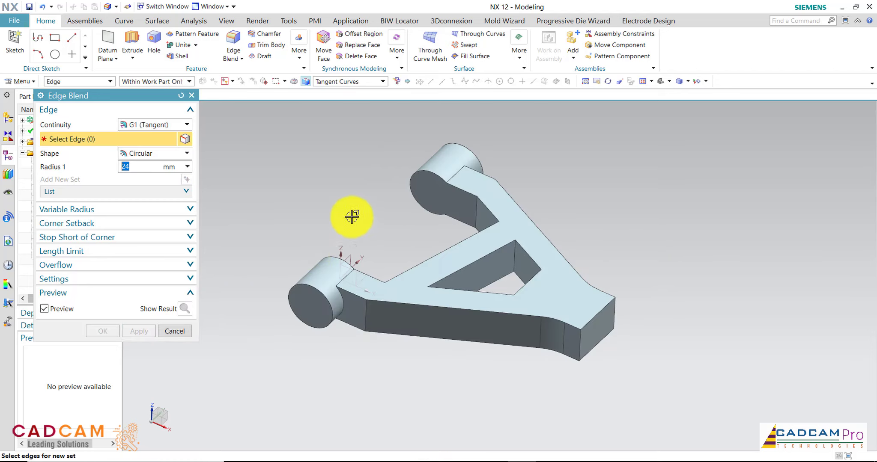
middle_click_drag(352, 207, 353, 206)
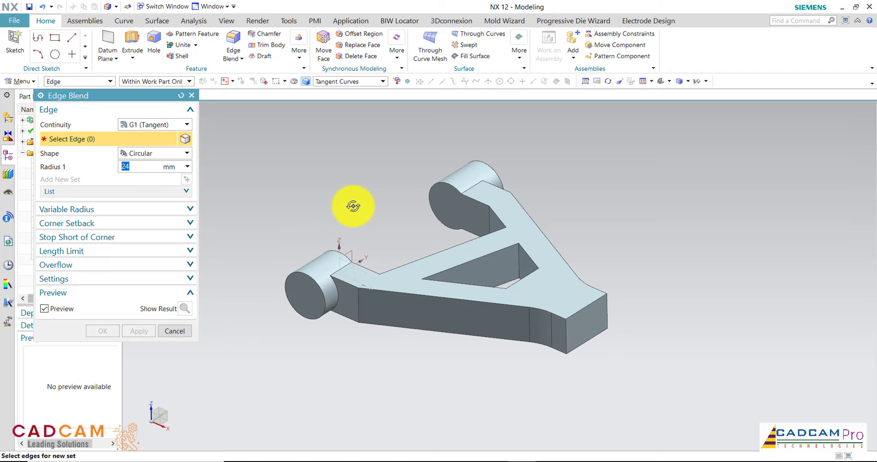
left_click_drag(142, 167, 104, 168)
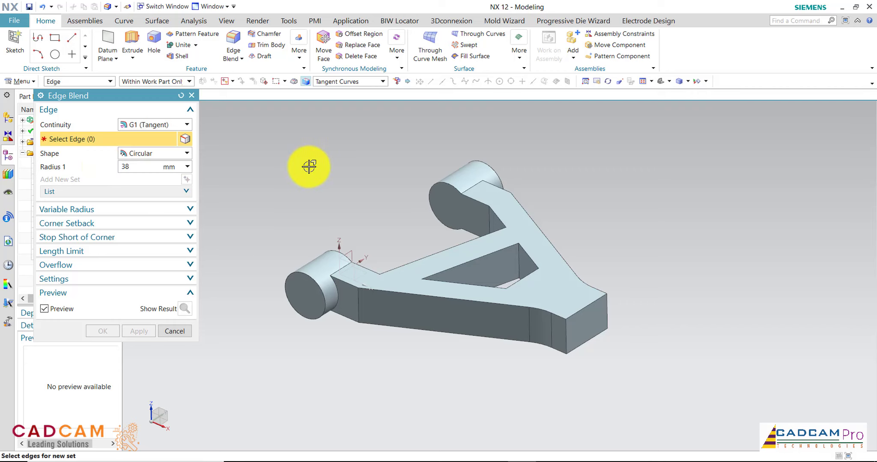
left_click(358, 298)
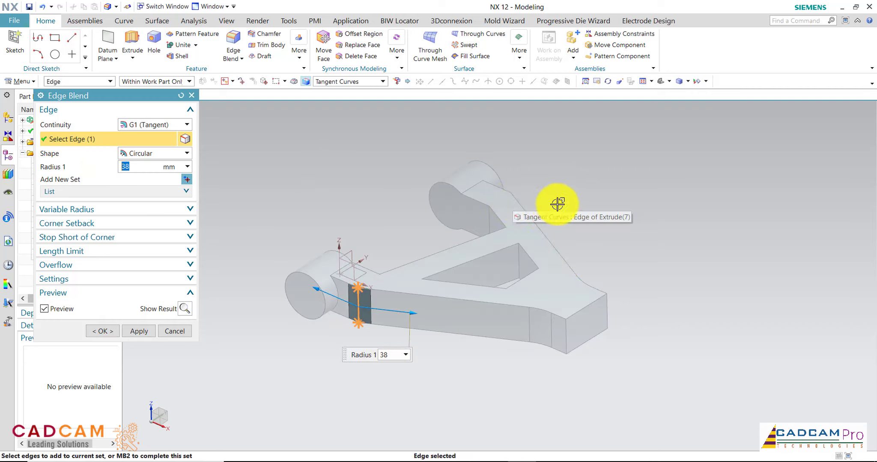
middle_click_drag(558, 203, 567, 222)
left_click(593, 221)
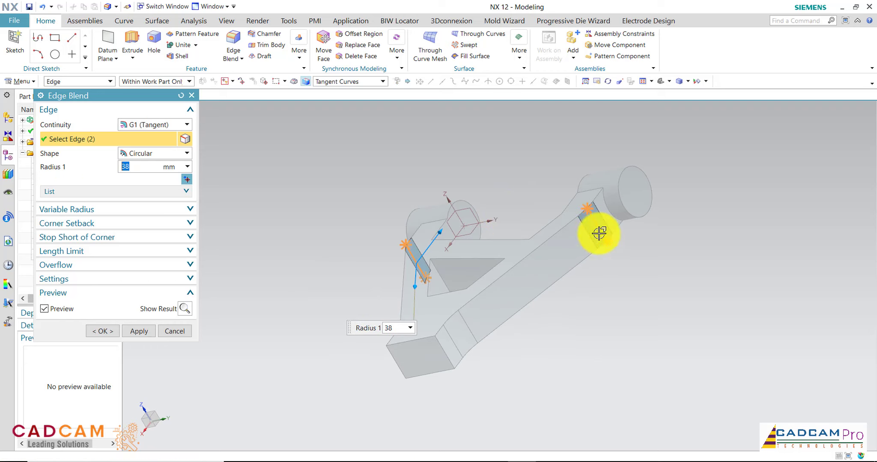
left_click(184, 310)
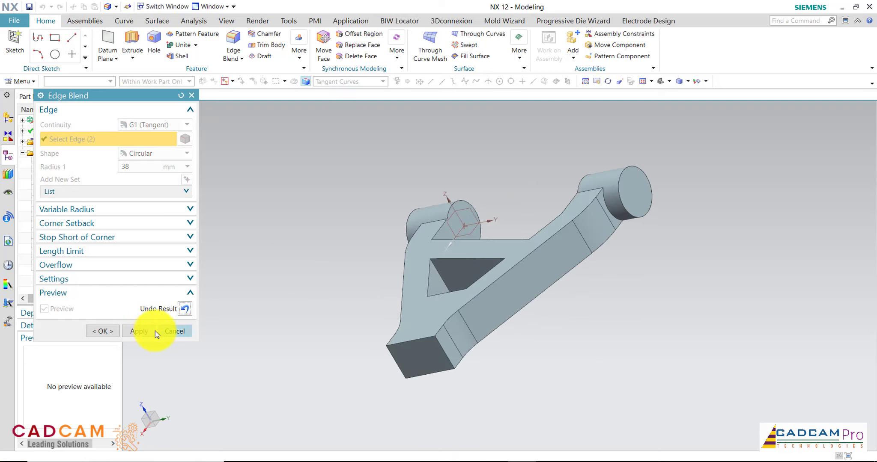
left_click(167, 334)
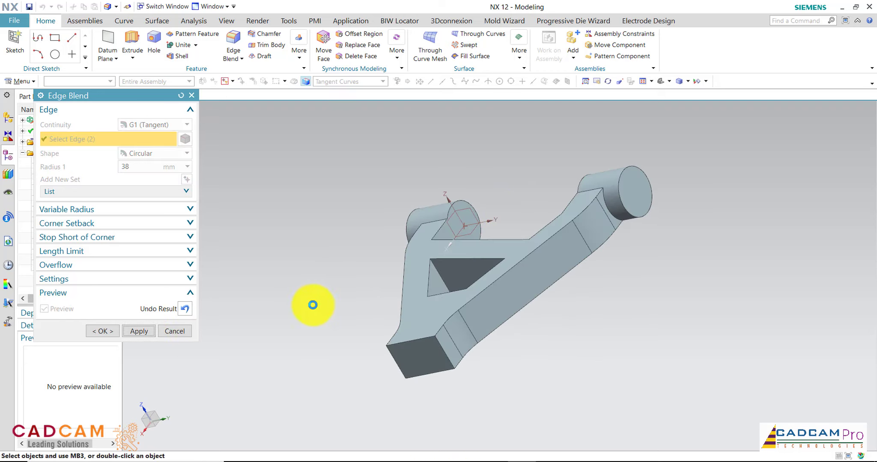
- Add a 24 mm edge blend on the far cylinder-to-arm junction edge, creating Edge Blend (11)
mouse_move(303, 313)
middle_mouse_down()
mouse_move(378, 285)
mouse_move(372, 313)
mouse_move(367, 308)
middle_mouse_up()
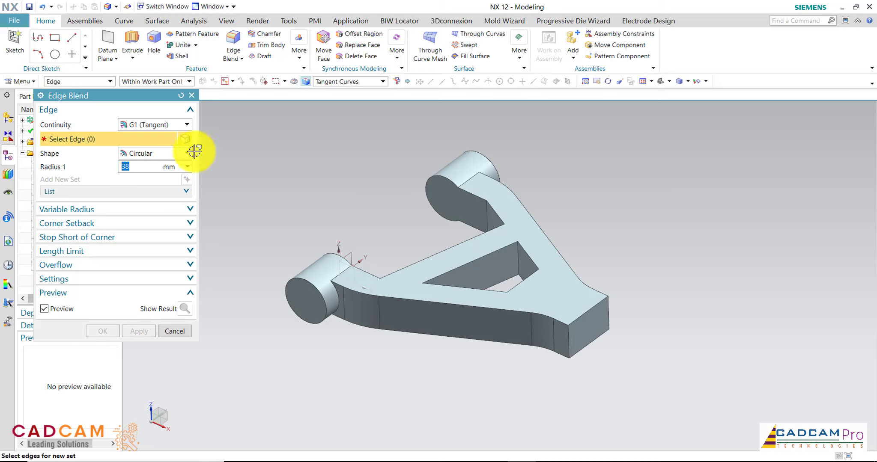
type("24")
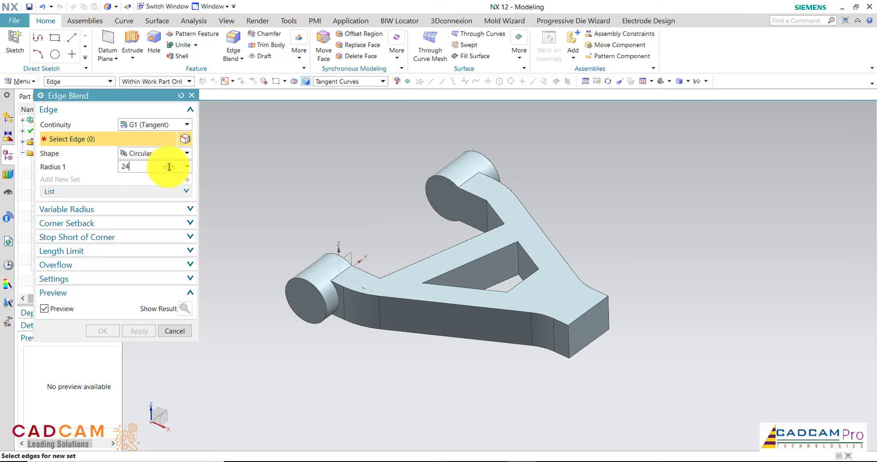
left_click(485, 217)
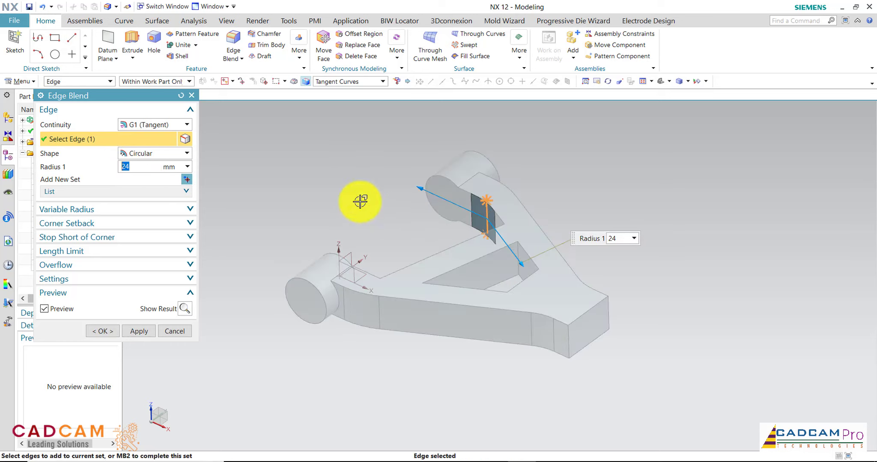
mouse_move(374, 192)
middle_mouse_down()
mouse_move(380, 209)
mouse_move(374, 187)
mouse_move(398, 204)
mouse_move(392, 192)
mouse_move(378, 235)
mouse_move(379, 215)
mouse_move(371, 219)
middle_mouse_up()
left_click(110, 335)
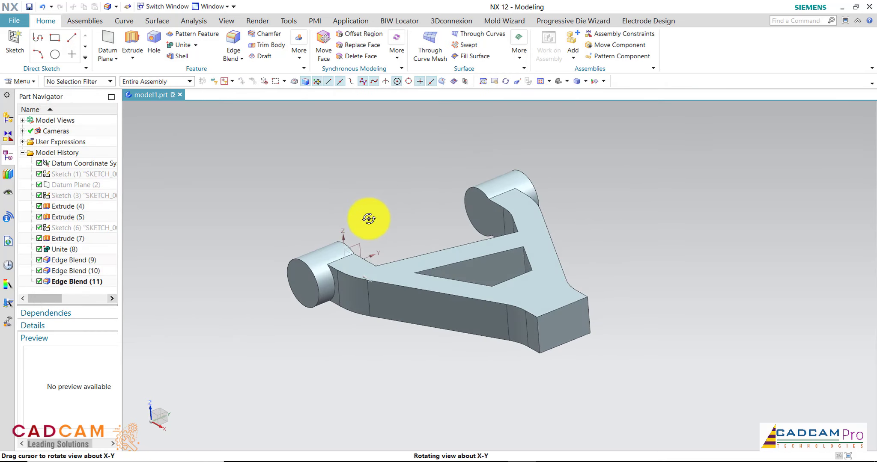
- Start a 4.75 mm Edge Blend on the first triangular-cutout edge and preview it
left_click(230, 41)
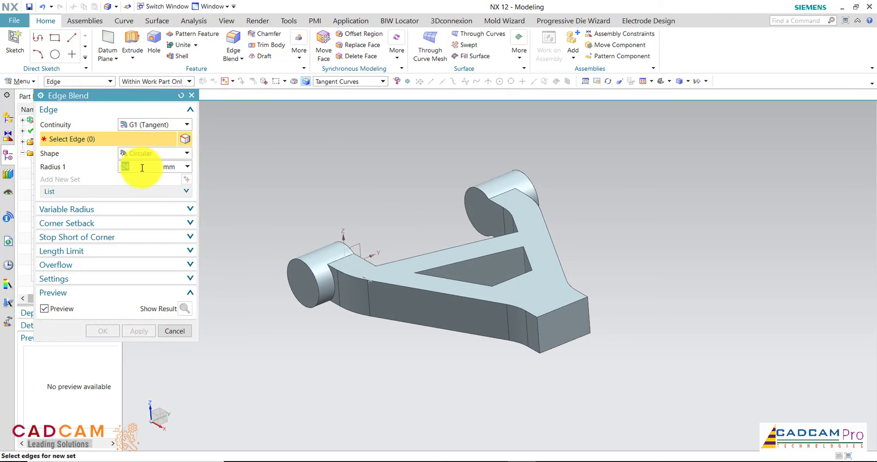
type("24")
double_click(139, 167)
mouse_move(401, 202)
middle_mouse_down()
mouse_move(448, 238)
mouse_move(456, 235)
middle_mouse_up()
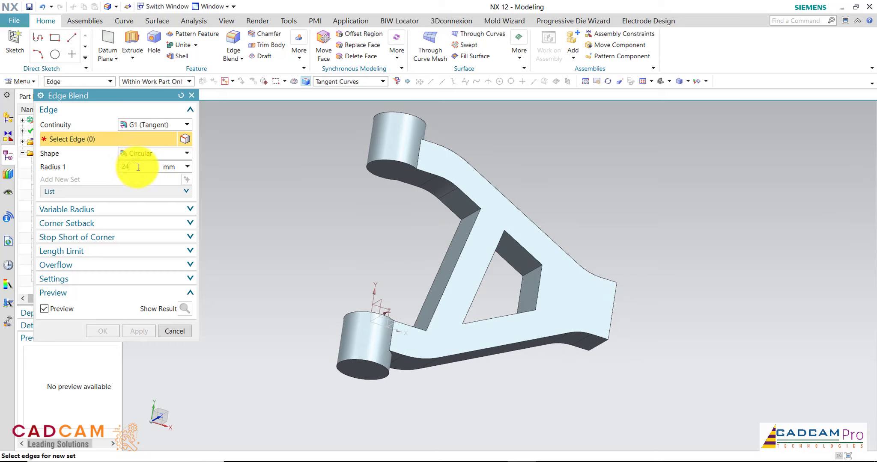
left_click_drag(138, 167, 98, 170)
type("4.75")
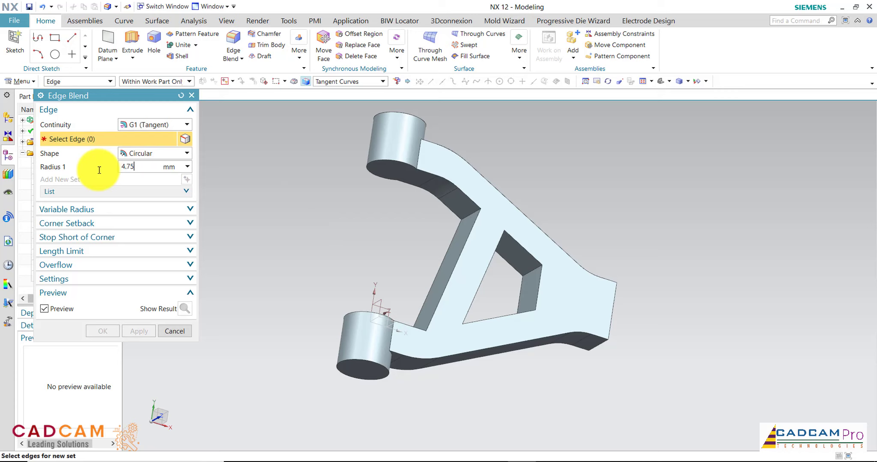
mouse_move(391, 219)
middle_mouse_down()
mouse_move(375, 211)
mouse_move(405, 210)
middle_mouse_up()
left_click(514, 260)
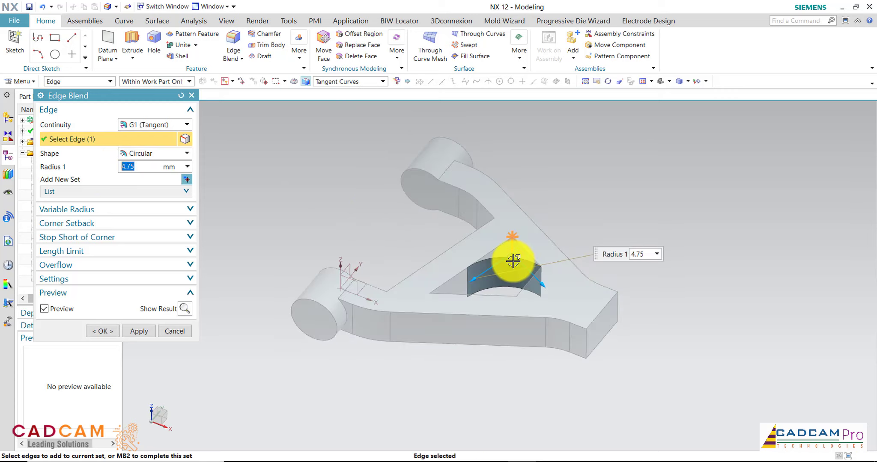
left_click(185, 309)
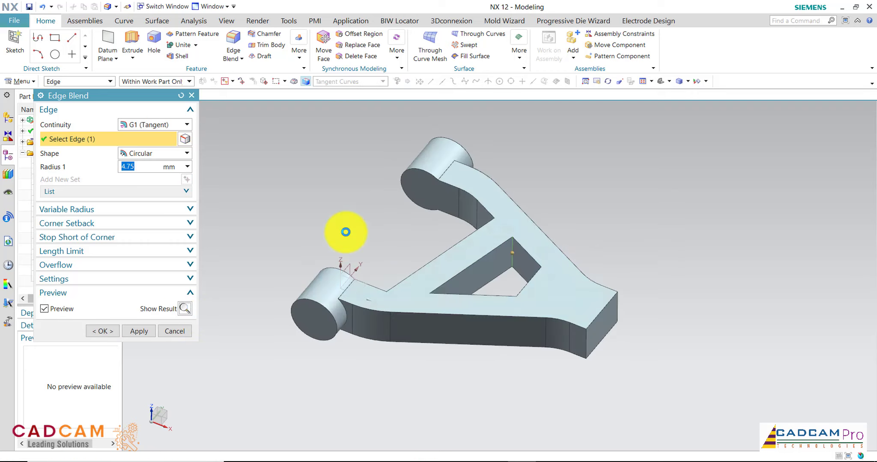
- Add the remaining inner vertical edges, six in total, and apply the 4.75 mm blend
mouse_move(372, 217)
middle_mouse_down()
mouse_move(423, 251)
mouse_move(392, 278)
middle_mouse_up()
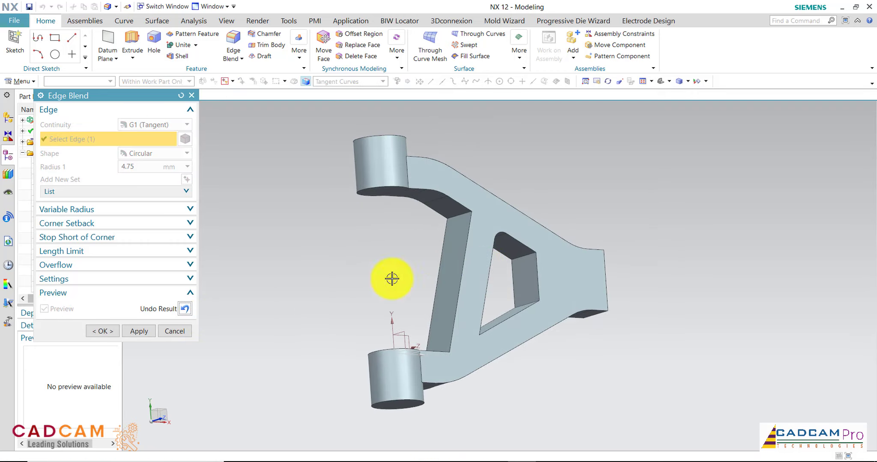
left_click(189, 309)
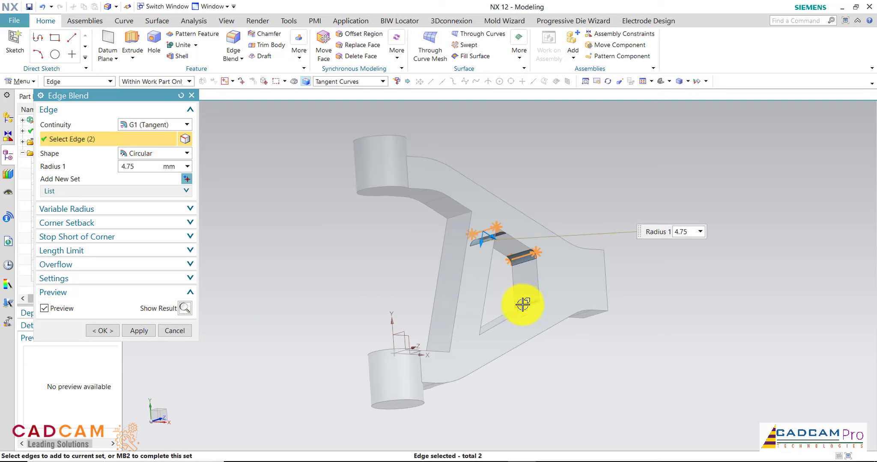
left_click(522, 305)
left_click(459, 219)
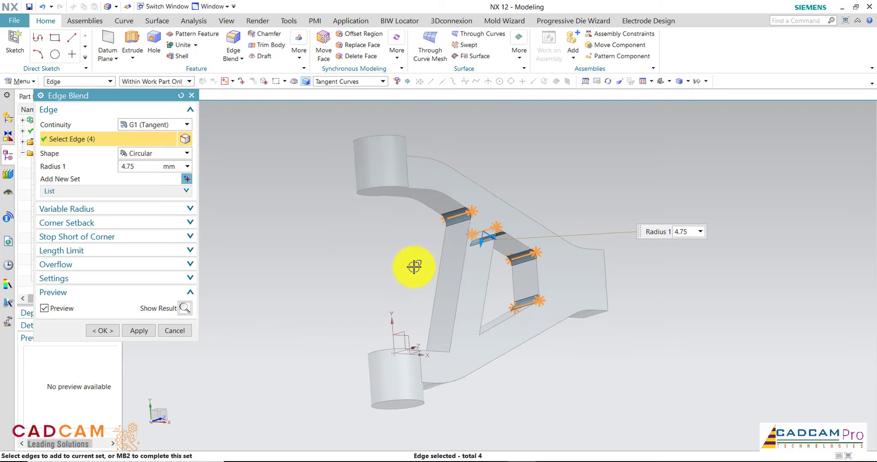
mouse_move(411, 265)
middle_mouse_down()
mouse_move(401, 299)
mouse_move(440, 349)
middle_mouse_up()
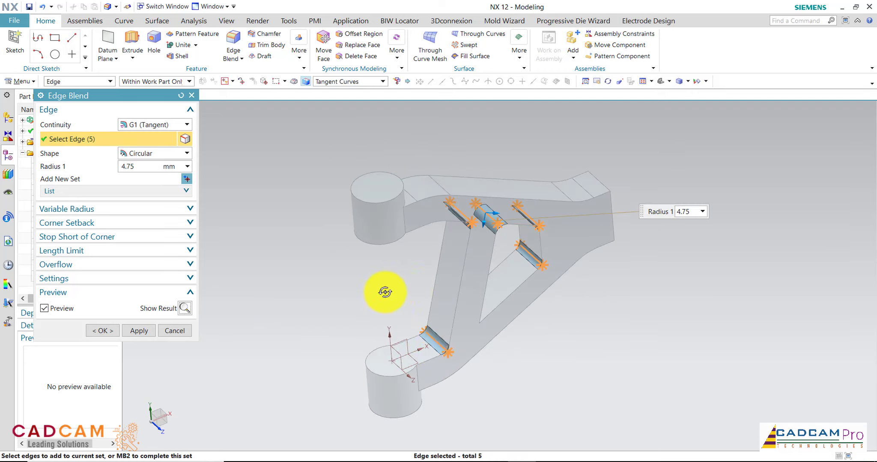
mouse_move(385, 293)
middle_mouse_down()
mouse_move(352, 304)
mouse_move(519, 303)
mouse_move(534, 319)
middle_mouse_up()
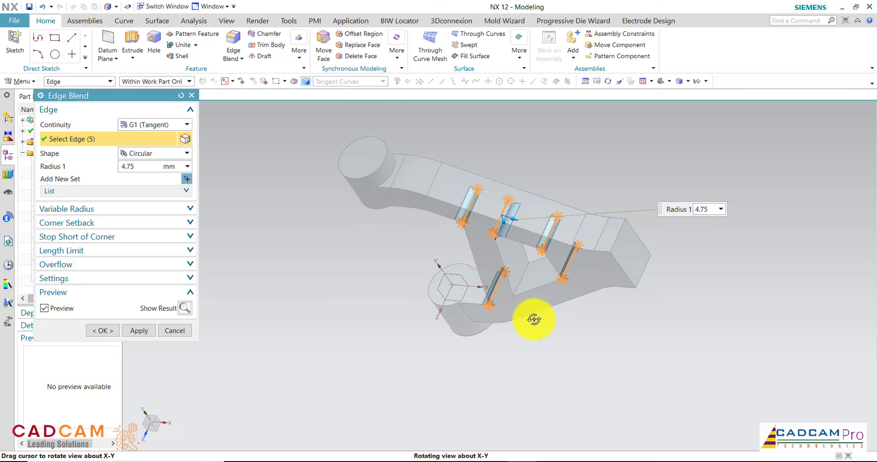
left_click(520, 286)
mouse_move(405, 300)
middle_mouse_down()
mouse_move(436, 221)
mouse_move(417, 204)
mouse_move(395, 237)
mouse_move(400, 230)
mouse_move(411, 255)
mouse_move(415, 219)
middle_mouse_up()
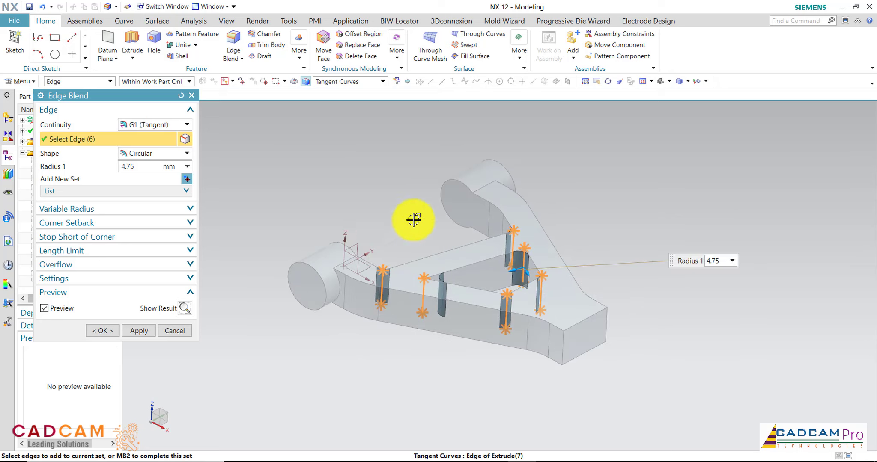
left_click(155, 332)
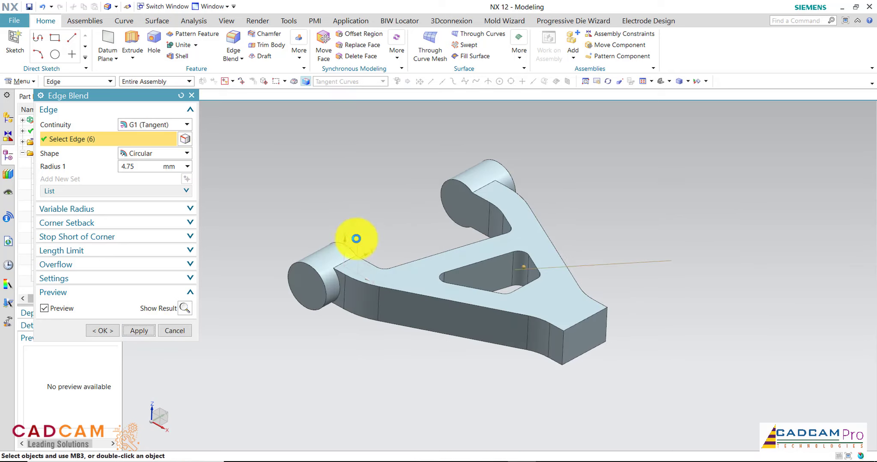
- Blend the arm's top, bottom, underside and cutout edge chains (50 edges) at 4.75 mm
left_click(407, 294)
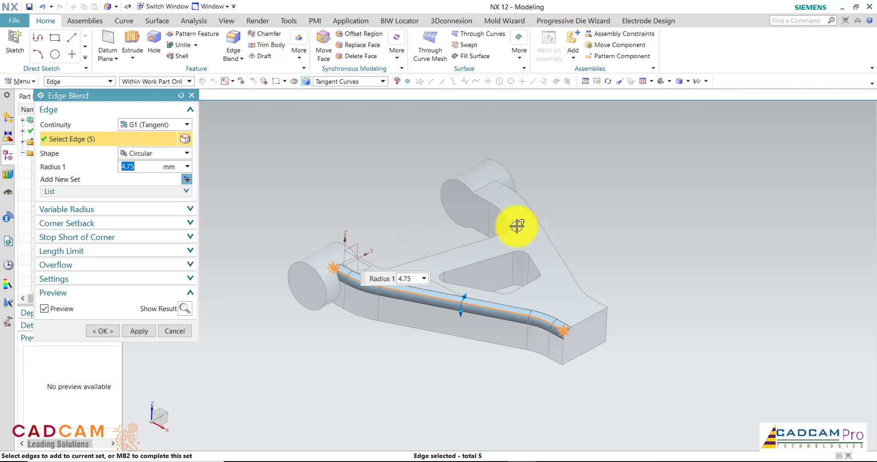
left_click(535, 223)
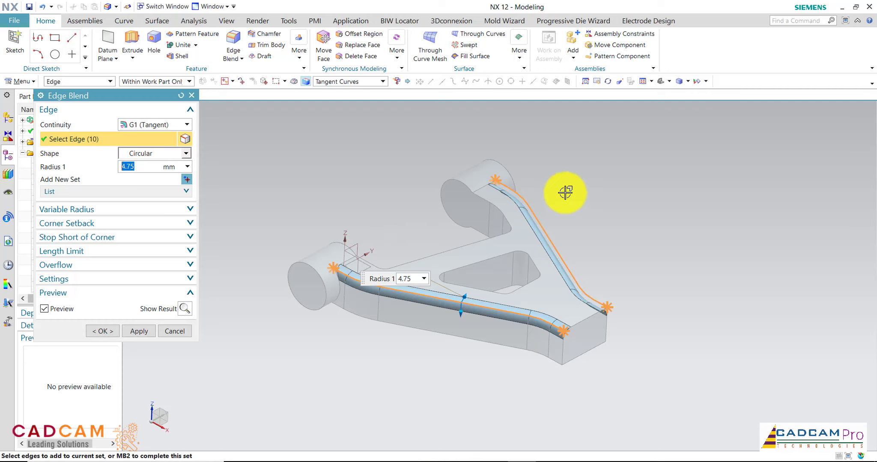
left_click(504, 349)
mouse_move(630, 311)
middle_mouse_down()
mouse_move(570, 274)
mouse_move(575, 314)
mouse_move(614, 361)
mouse_move(622, 347)
mouse_move(613, 329)
middle_mouse_up()
left_click(571, 274)
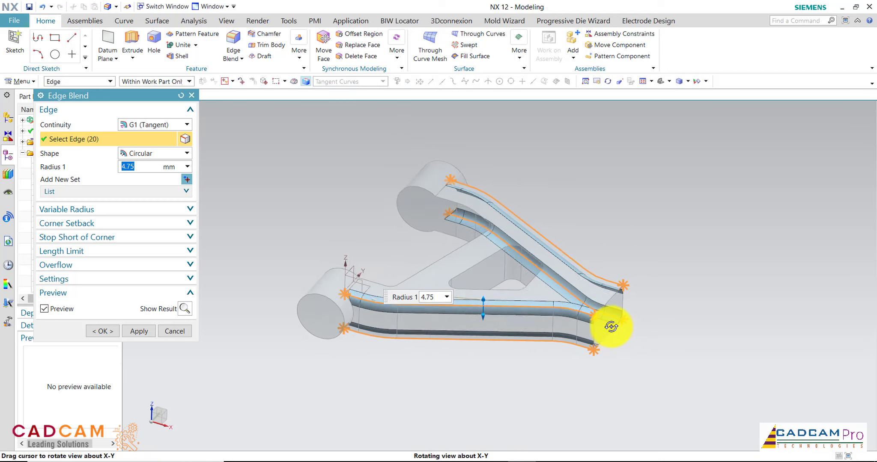
left_click(473, 240)
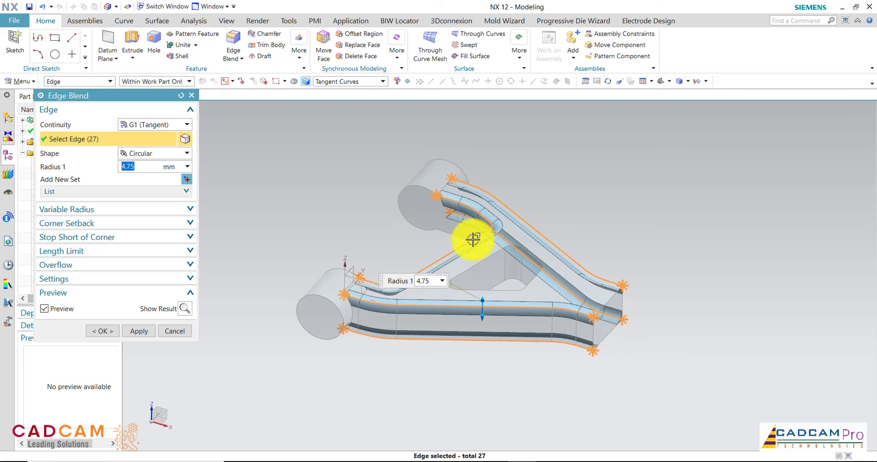
left_click(498, 253)
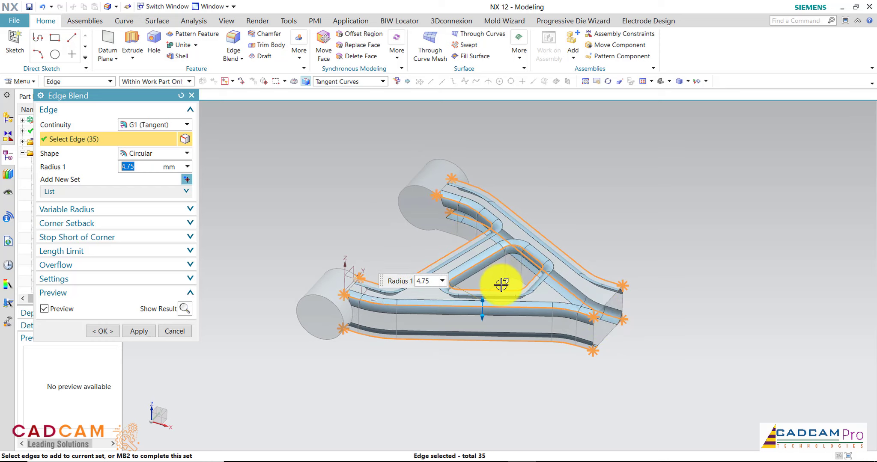
left_click(500, 286)
mouse_move(417, 235)
middle_mouse_down()
mouse_move(472, 248)
mouse_move(437, 265)
middle_mouse_up()
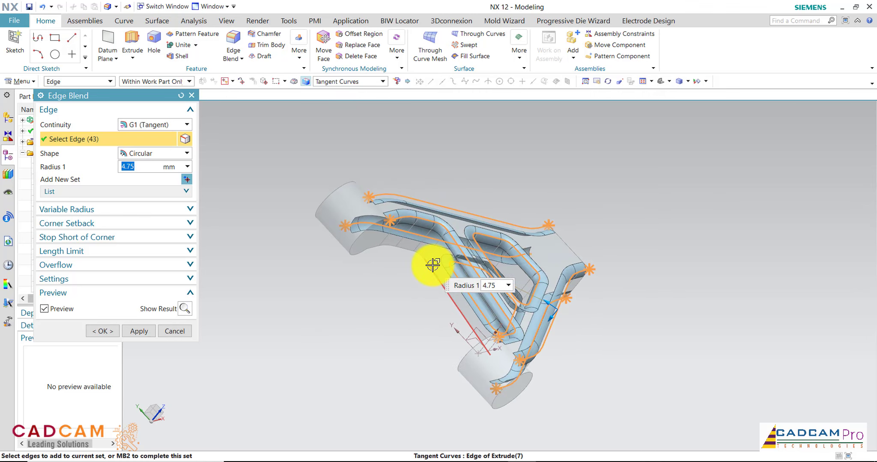
left_click(432, 265)
mouse_move(352, 301)
middle_mouse_down()
mouse_move(307, 290)
mouse_move(288, 308)
mouse_move(298, 323)
mouse_move(308, 297)
mouse_move(280, 308)
middle_mouse_up()
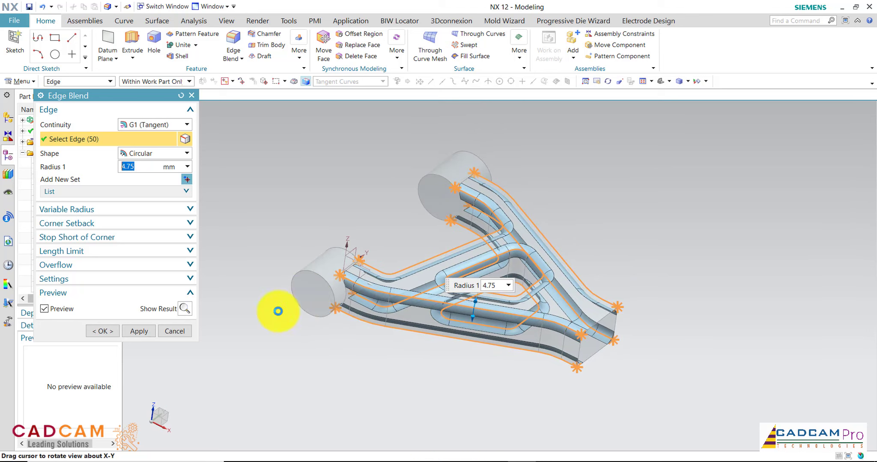
left_click(139, 331)
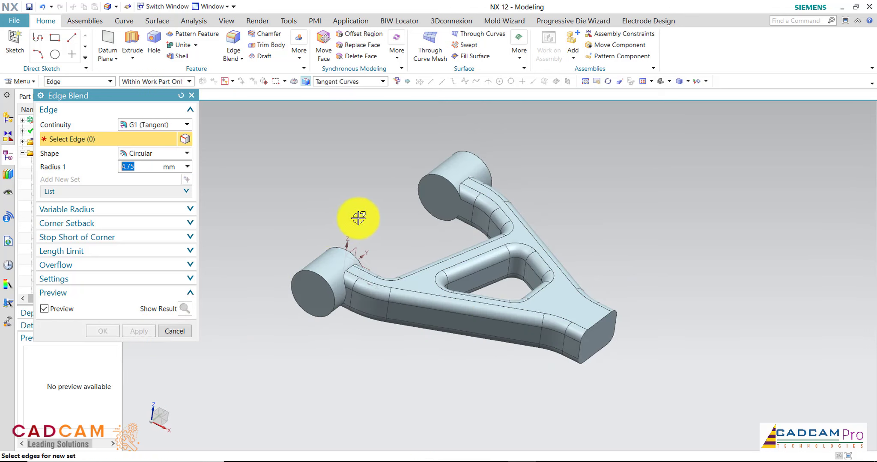
- Blend the arm-to-cylinder junction edges at both cylinders with a 2.5 mm radius
mouse_move(354, 219)
middle_mouse_down()
mouse_move(336, 218)
mouse_move(346, 212)
mouse_move(354, 221)
middle_mouse_up()
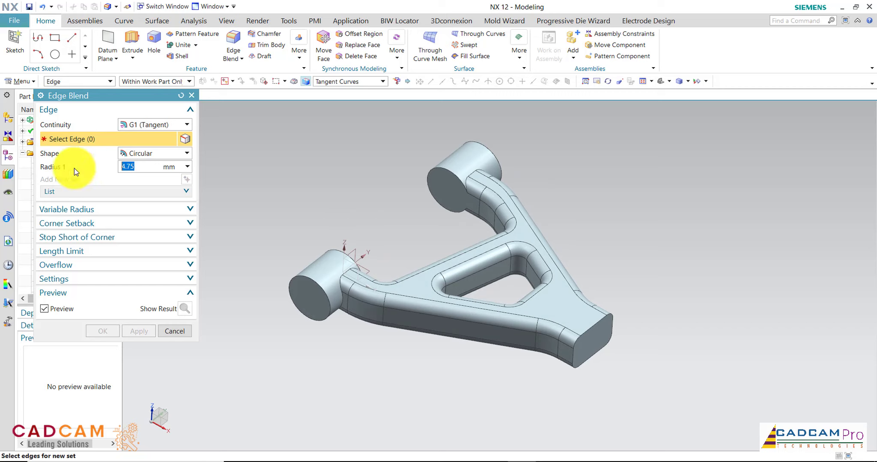
type("2.5")
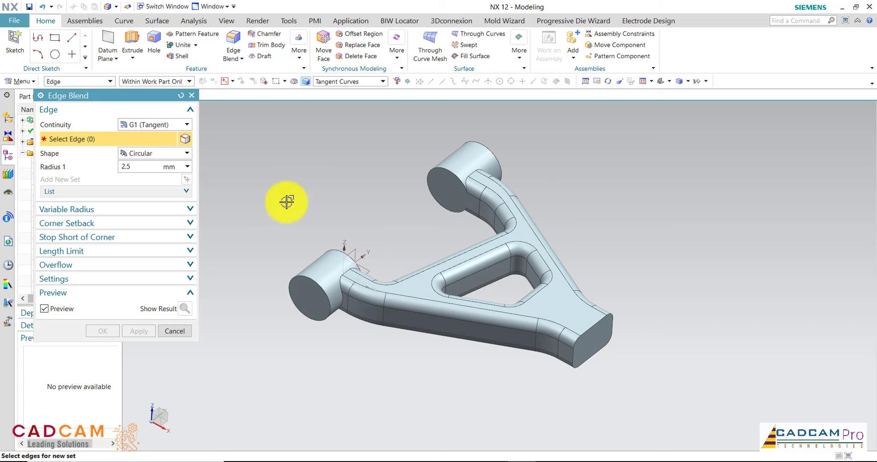
left_click(341, 283)
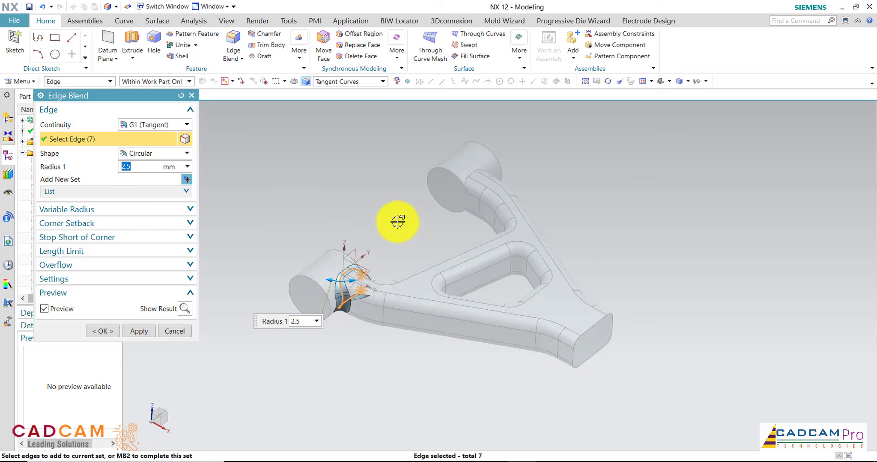
mouse_move(394, 223)
middle_mouse_down()
mouse_move(358, 246)
mouse_move(390, 225)
mouse_move(524, 182)
middle_mouse_up()
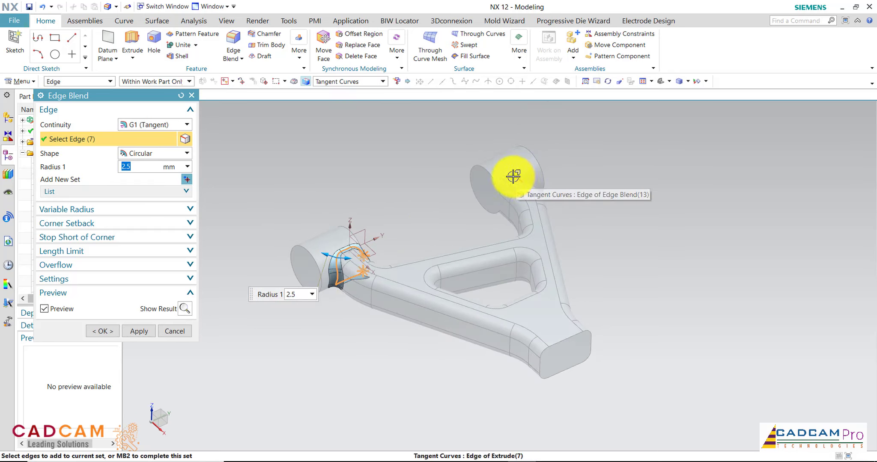
left_click(516, 176)
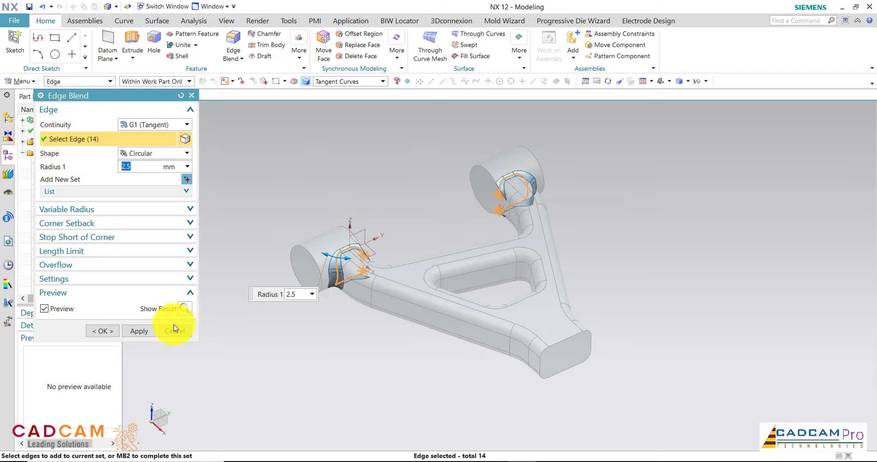
left_click(154, 332)
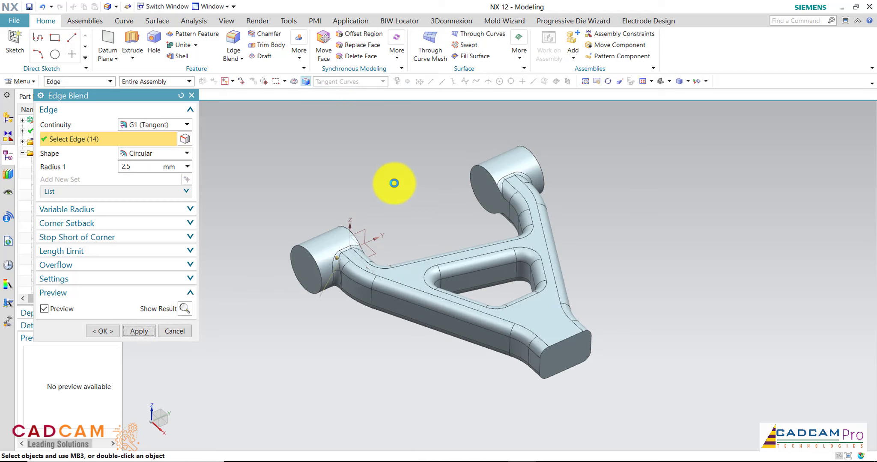
- Round both circular rims of each cylinder with the 2.5 mm blend
left_click(484, 166)
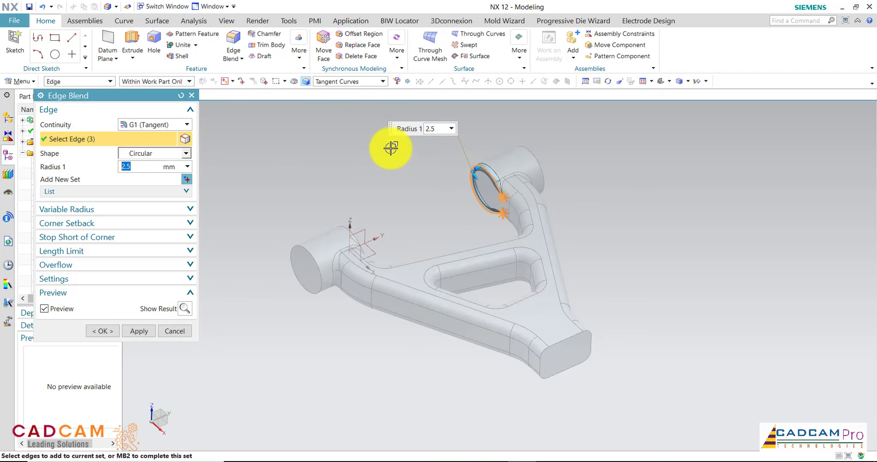
left_click(519, 149)
left_click(349, 227)
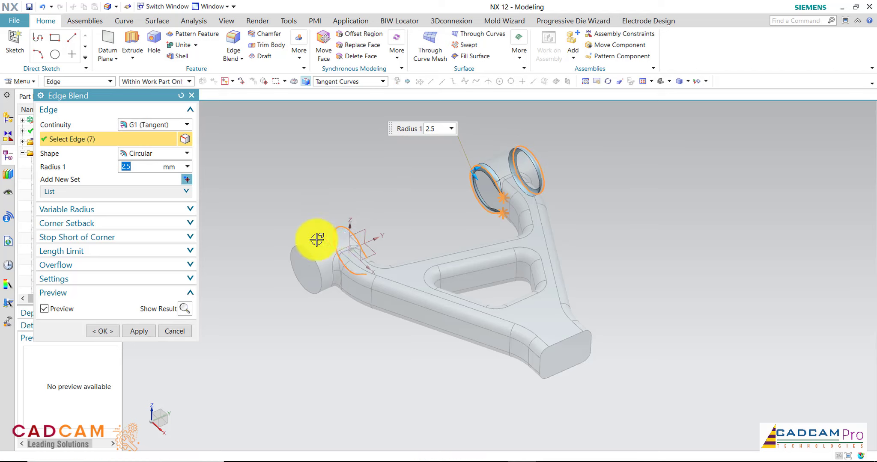
left_click(299, 251)
left_click(127, 333)
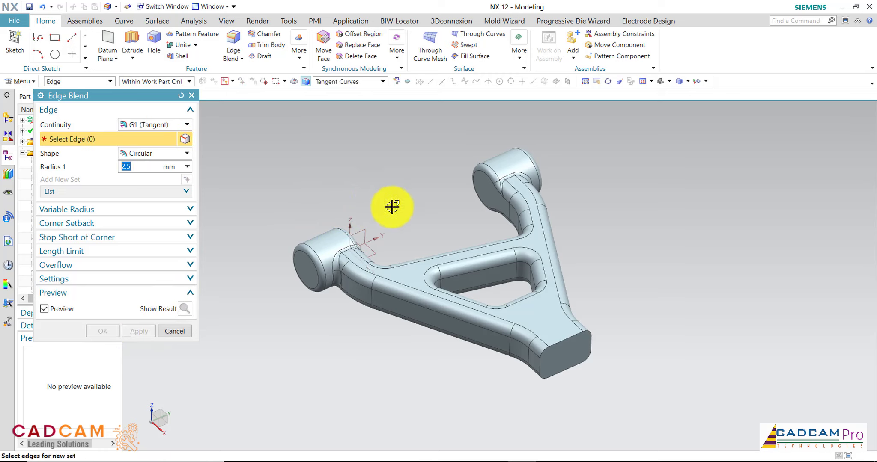
- Close Edge Blend and inspect the fully rounded arm from several angles
mouse_move(393, 208)
middle_mouse_down()
mouse_move(390, 242)
mouse_move(364, 201)
mouse_move(325, 219)
mouse_move(330, 228)
mouse_move(360, 227)
mouse_move(362, 205)
mouse_move(327, 208)
mouse_move(358, 231)
mouse_move(353, 222)
mouse_move(323, 231)
middle_mouse_up()
scroll(532, 256, "up", 3)
scroll(487, 250, "down", 4)
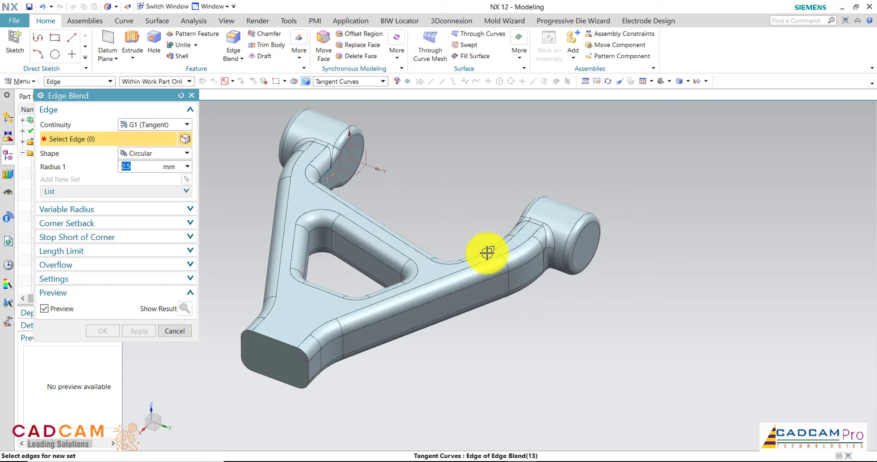
scroll(470, 234, "down", 2)
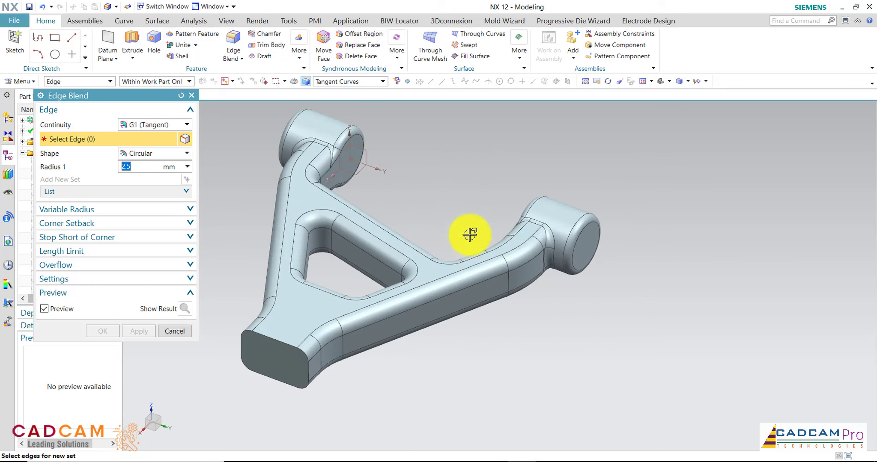
left_click(182, 332)
mouse_move(449, 236)
middle_mouse_down()
mouse_move(411, 225)
mouse_move(519, 235)
mouse_move(516, 252)
middle_mouse_up()
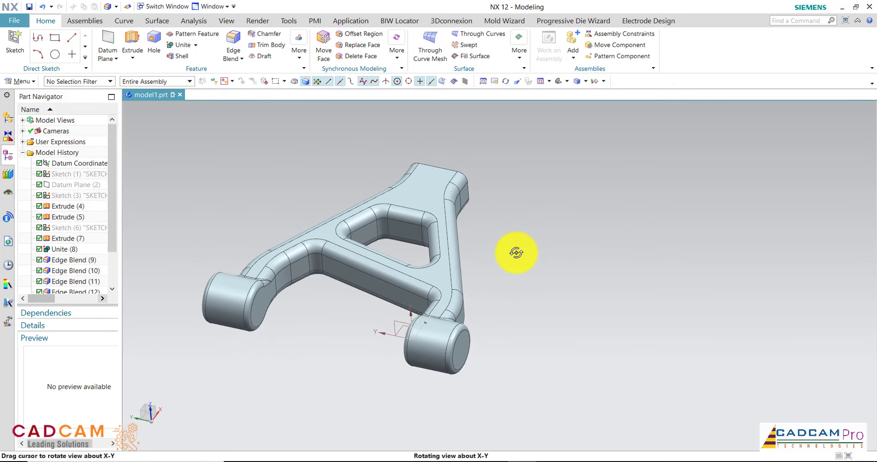
scroll(516, 253, "up", 2)
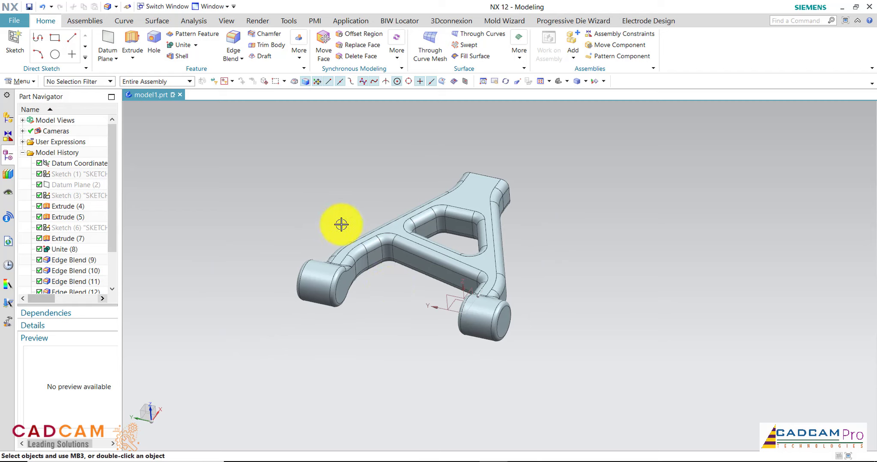
mouse_move(359, 186)
middle_mouse_down()
mouse_move(363, 164)
mouse_move(352, 194)
mouse_move(344, 190)
mouse_move(357, 184)
middle_mouse_up()
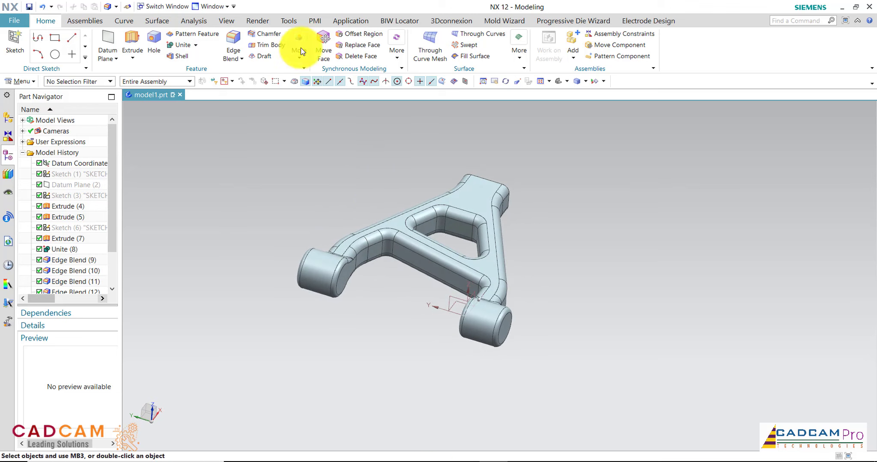
left_click(225, 21)
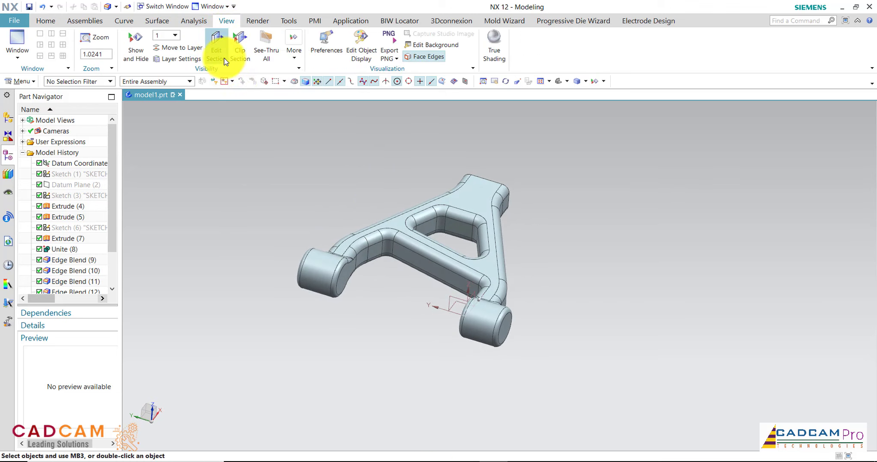
- Cut the arm with a single section plane at offset 0 and inspect the cross-section
left_click(212, 50)
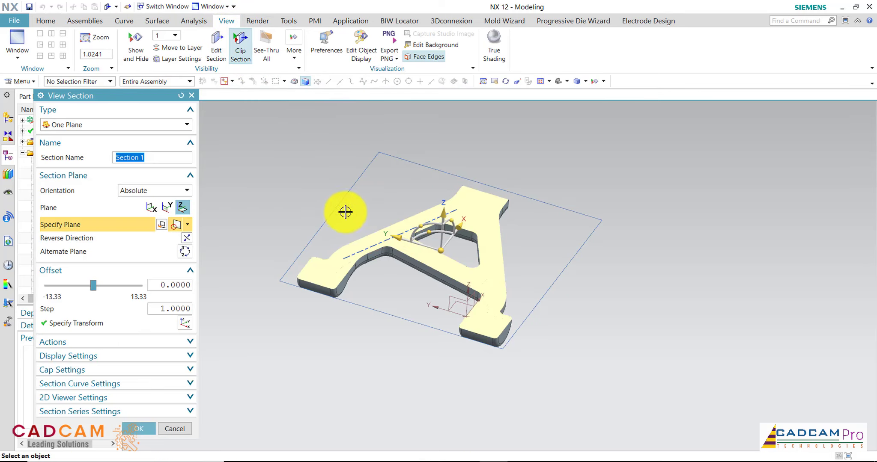
middle_click_drag(345, 211, 336, 209)
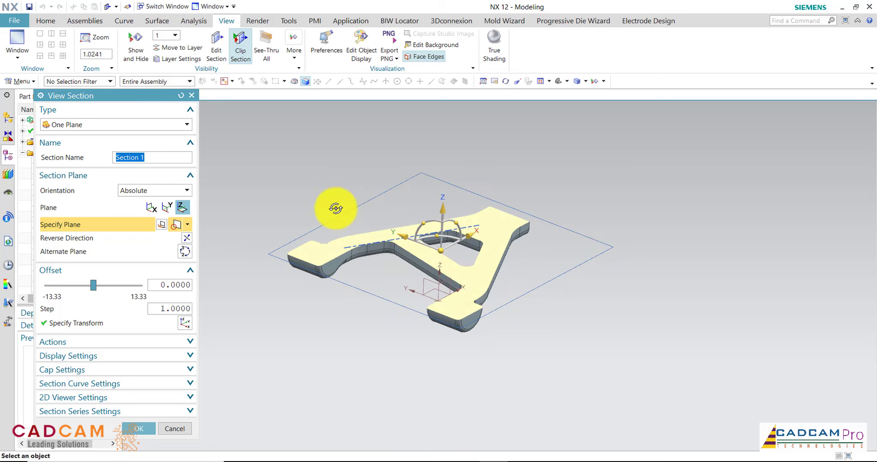
left_click(148, 435)
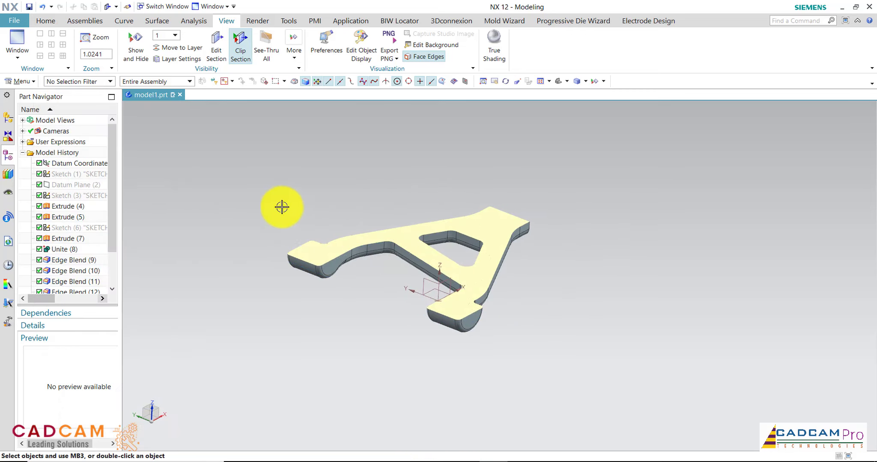
mouse_move(328, 187)
middle_mouse_down()
mouse_move(313, 196)
mouse_move(319, 219)
mouse_move(326, 195)
middle_mouse_up()
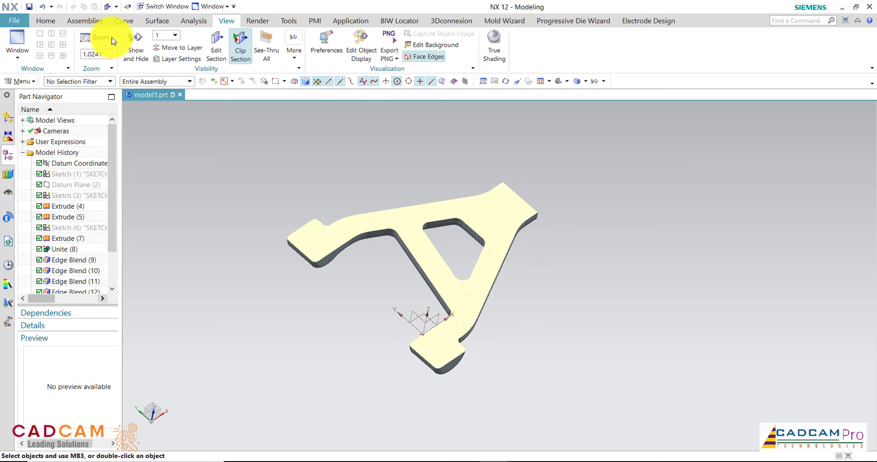
- Create a sketch on the inferred datum plane and begin an Intersection Curve
left_click(51, 22)
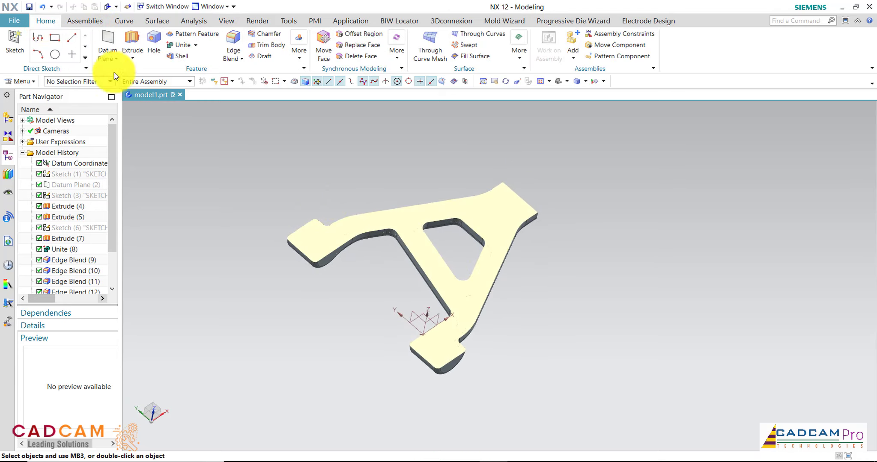
left_click(13, 40)
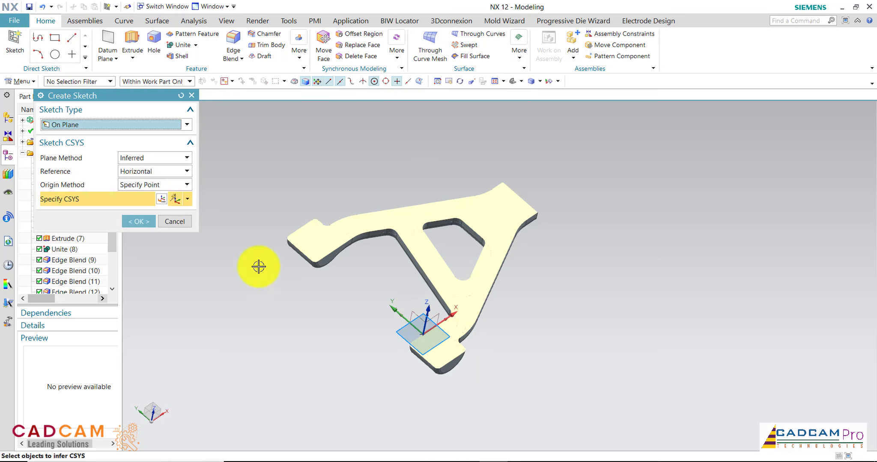
left_click(141, 222)
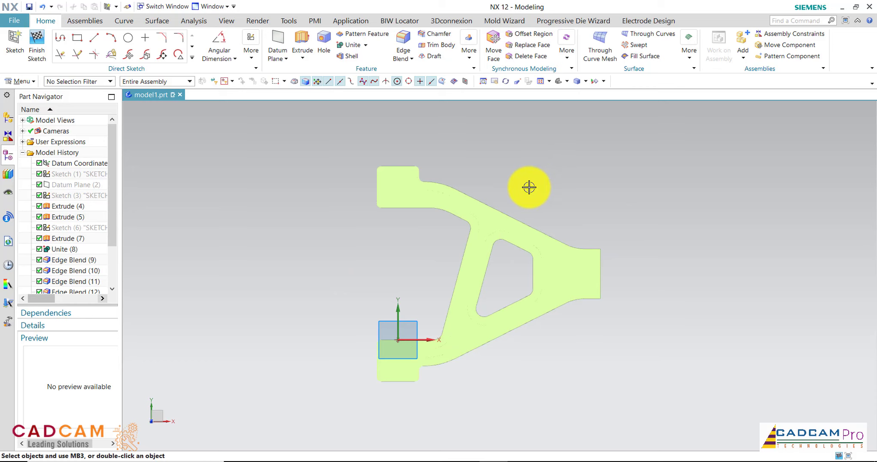
scroll(529, 187, "up", 2)
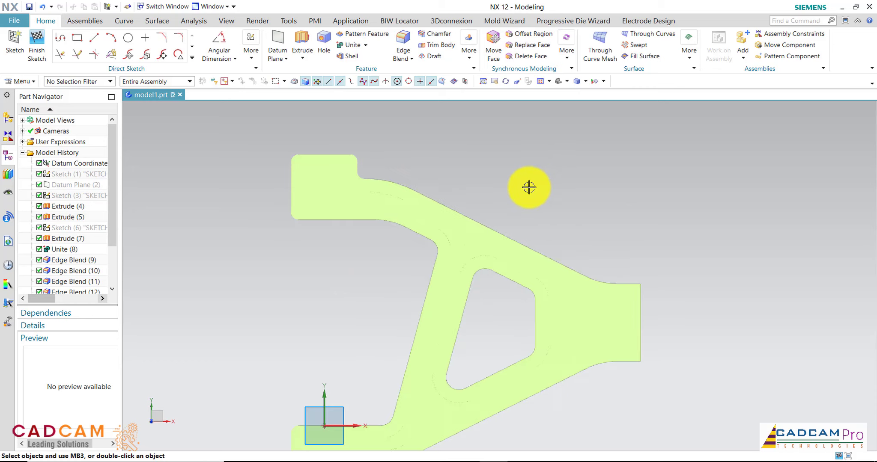
left_click(191, 58)
left_click(100, 139)
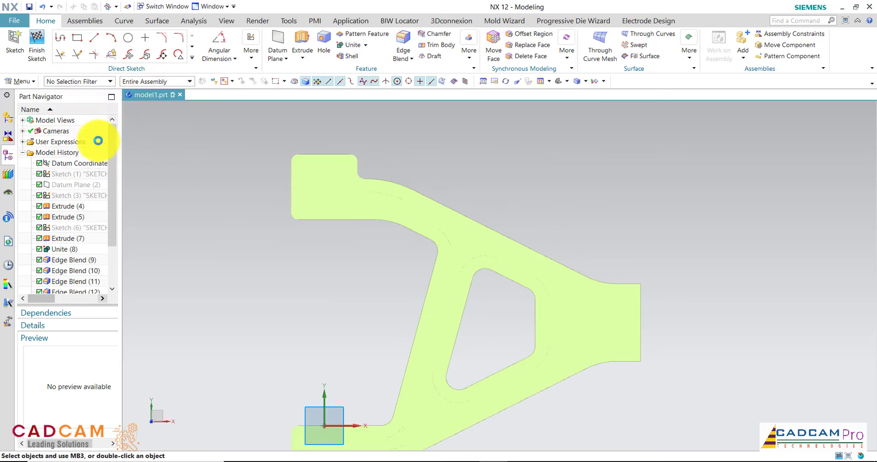
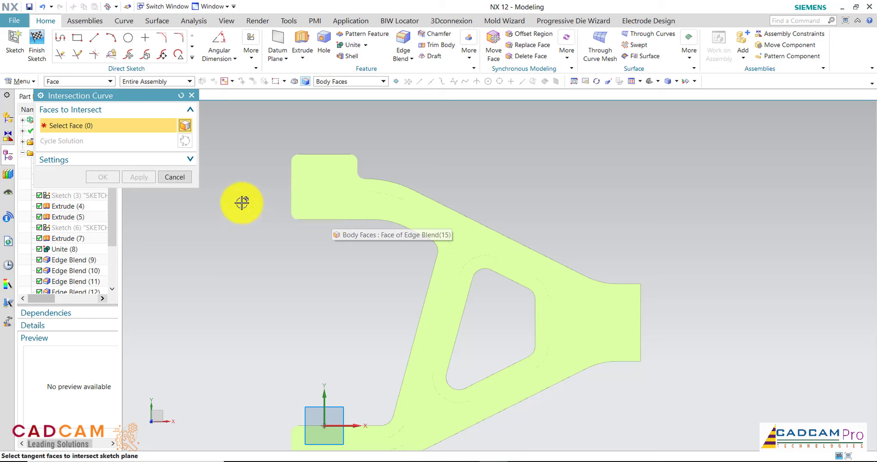
- Create intersection curves from the bracket's tangent faces
left_click(428, 284)
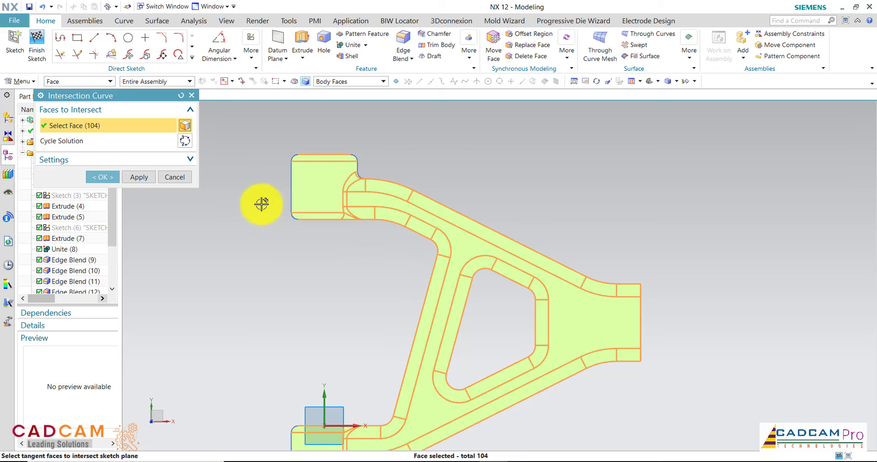
left_click(114, 177)
scroll(476, 173, "up", 3)
scroll(476, 173, "down", 2)
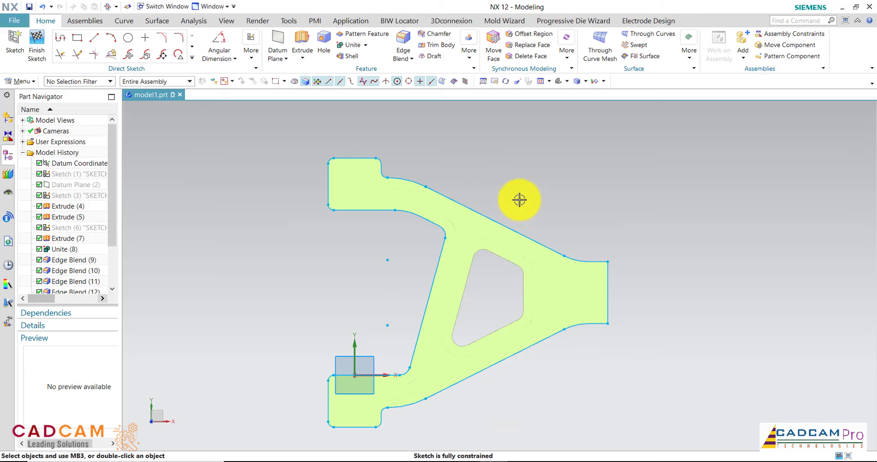
- Set the selection filter to Curve, box-select all sketch curves, then clear the selection
left_click(79, 82)
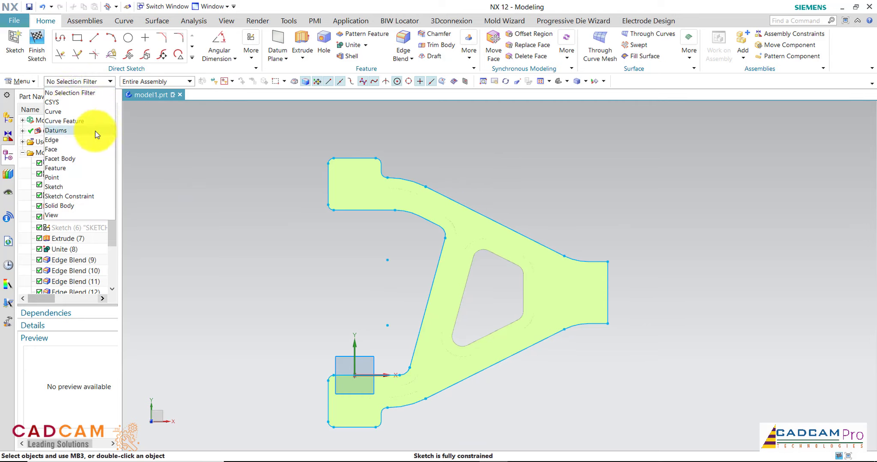
left_click(218, 157)
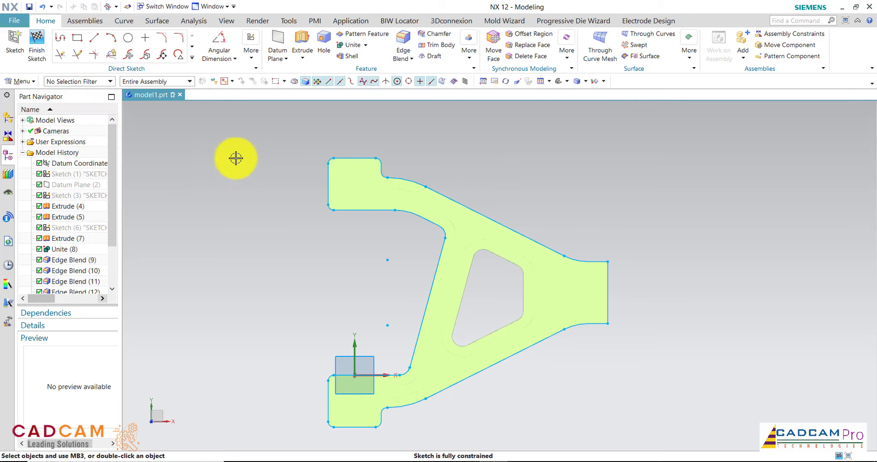
left_click(172, 80)
left_click(284, 124)
left_click(73, 81)
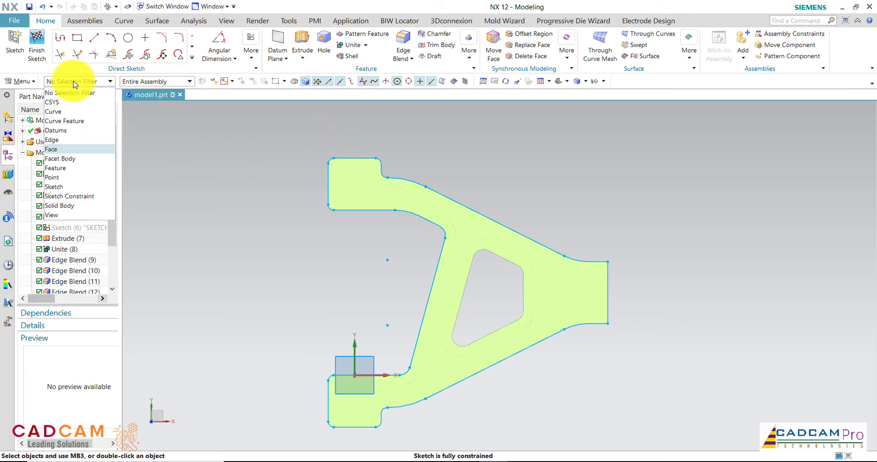
left_click(64, 112)
scroll(266, 141, "down", 2)
left_click_drag(237, 135, 649, 395)
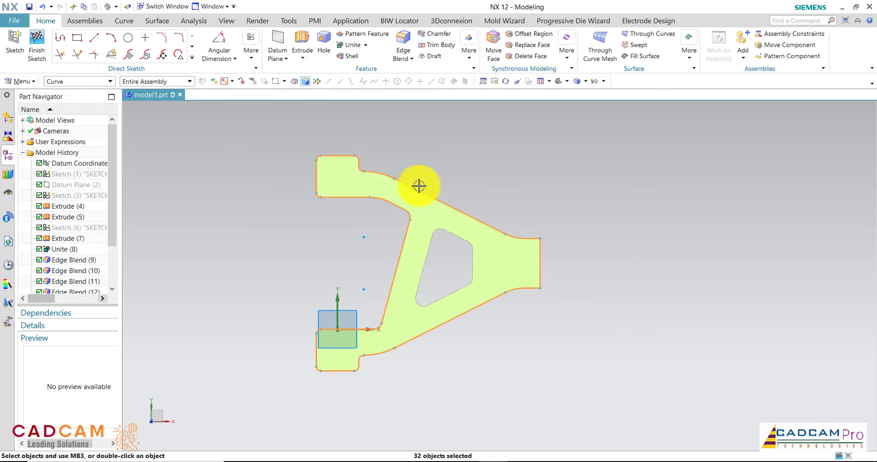
right_click(440, 185)
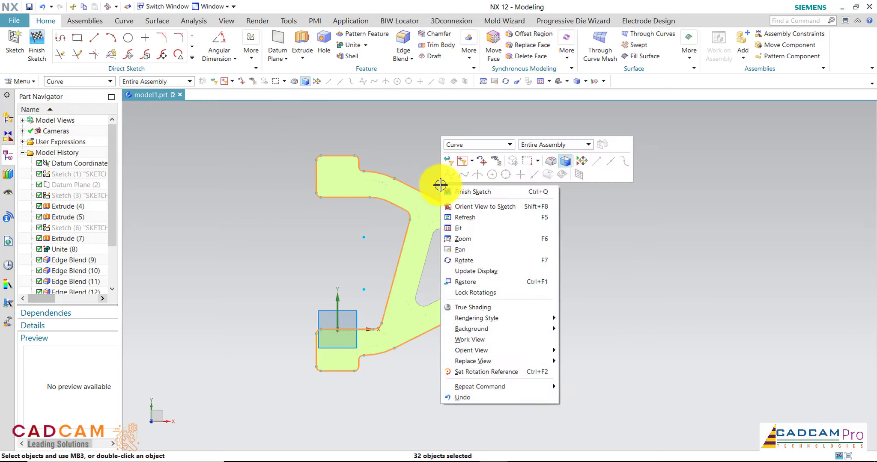
left_click(430, 180)
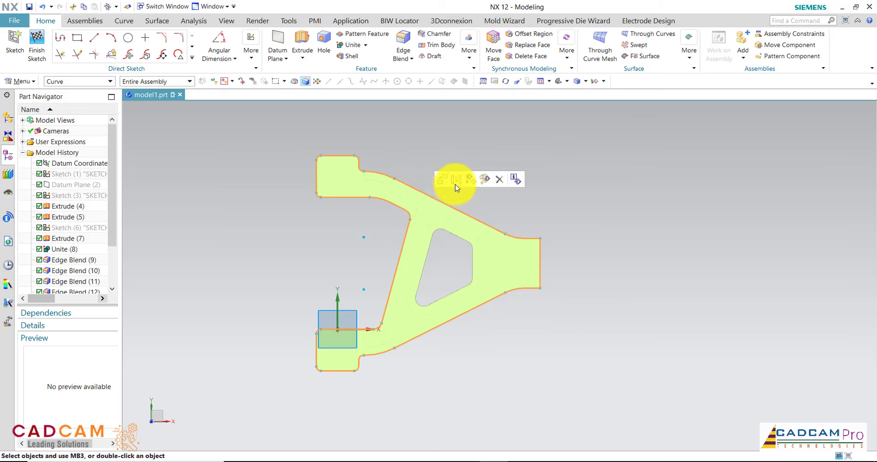
key("Escape")
- Draw a 3-point arc from the upper arm's underside to the diagonal edge, enlarging its radius
scroll(350, 213, "down", 2)
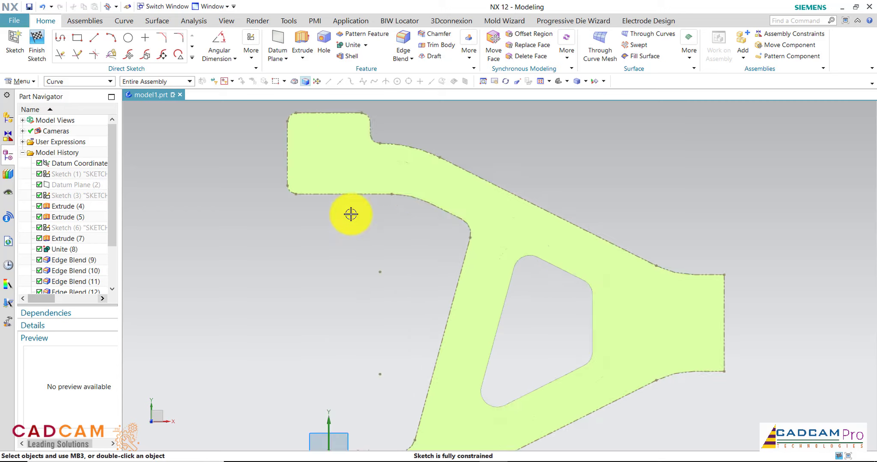
scroll(407, 250, "down", 1)
scroll(409, 254, "up", 3)
scroll(410, 255, "down", 2)
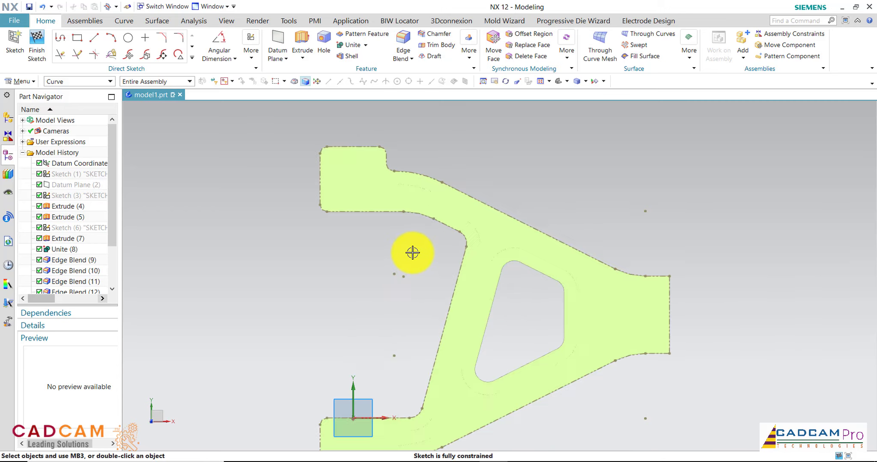
left_click(112, 46)
scroll(427, 250, "down", 1)
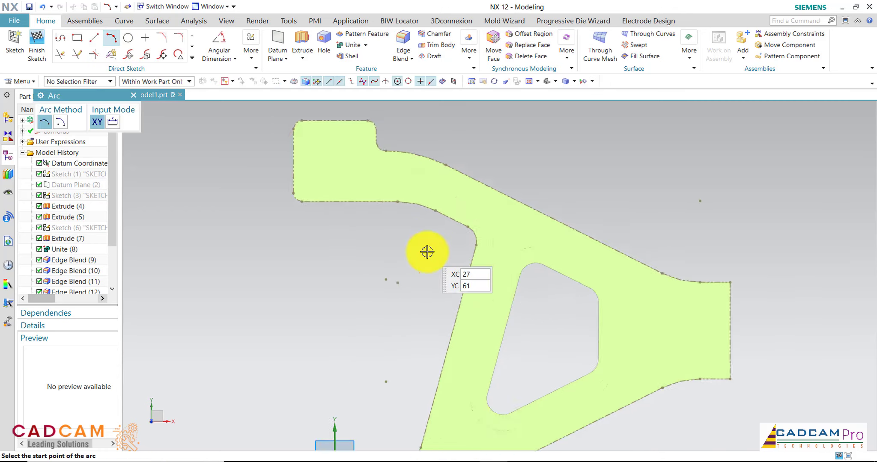
scroll(411, 240, "down", 1)
left_click(364, 189)
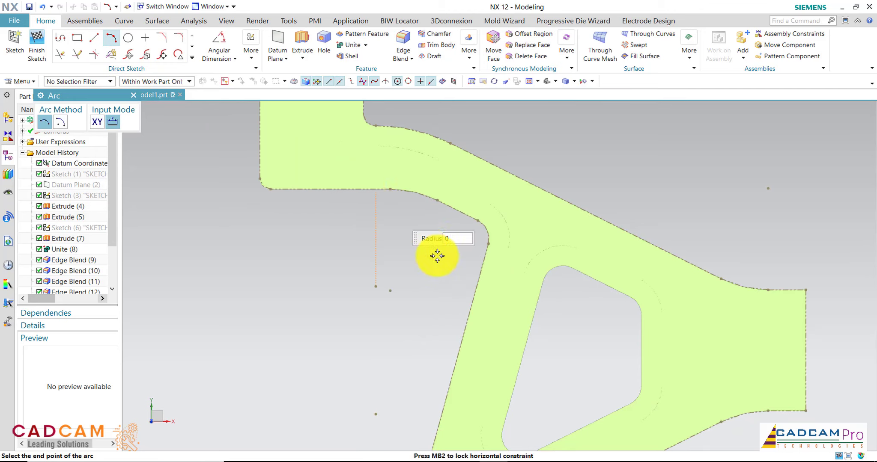
left_click(471, 313)
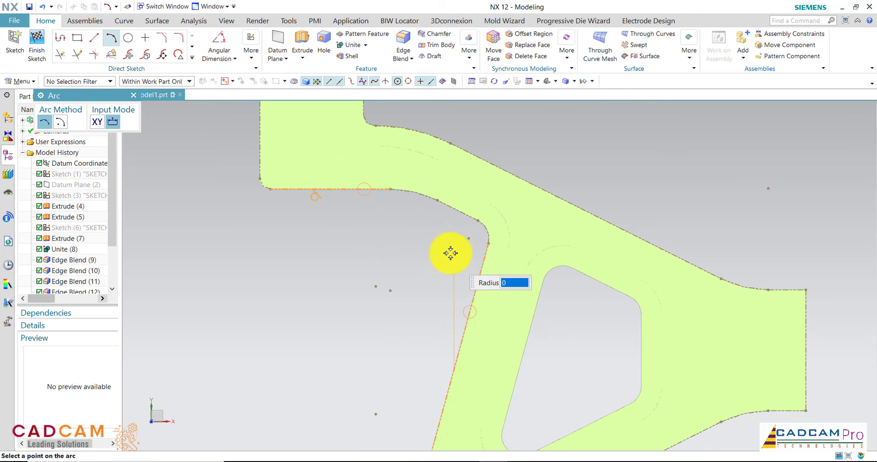
left_click(444, 244)
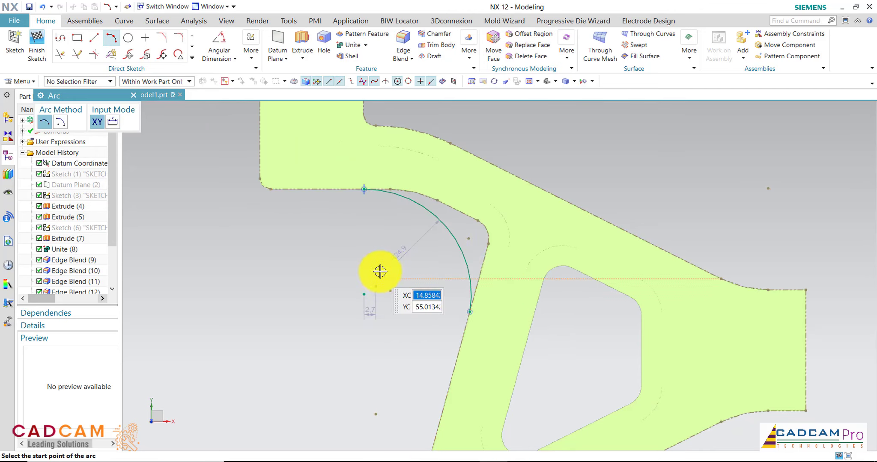
left_click(133, 96)
scroll(407, 262, "up", 1)
scroll(421, 259, "down", 1)
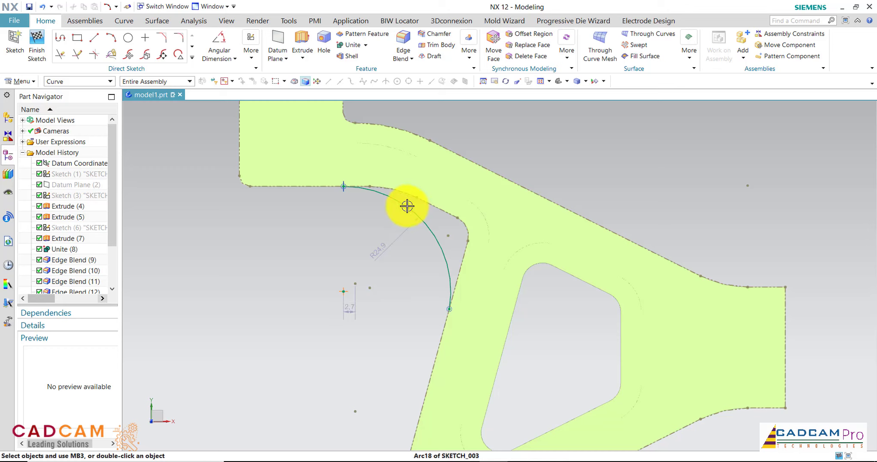
mouse_move(407, 207)
left_mouse_down()
mouse_move(402, 214)
mouse_move(409, 213)
mouse_move(448, 264)
left_mouse_up()
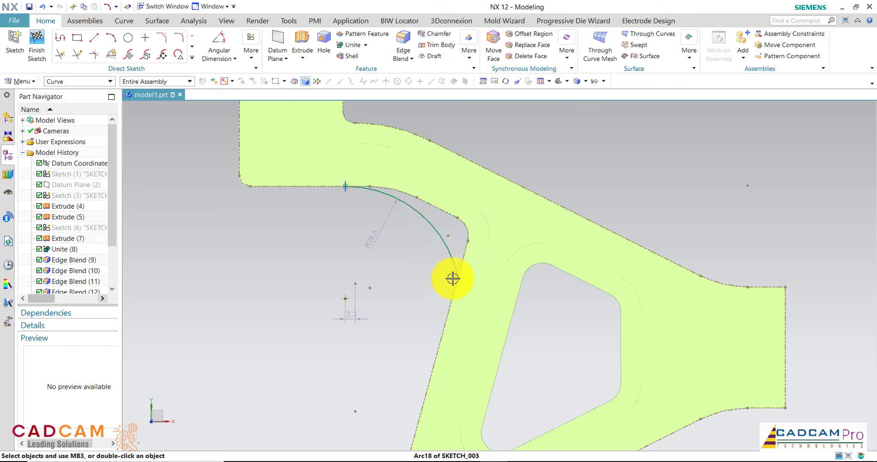
- Make the arc tangent to both the diagonal and horizontal lines, giving R26.5
left_click(453, 279)
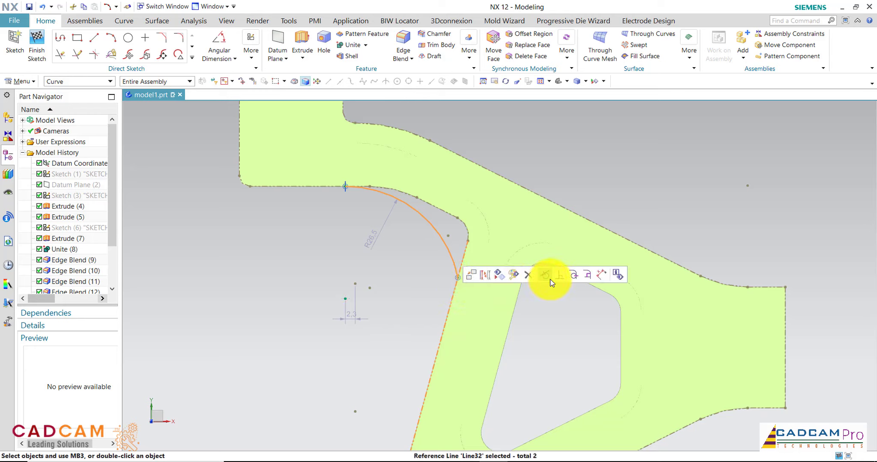
left_click(549, 279)
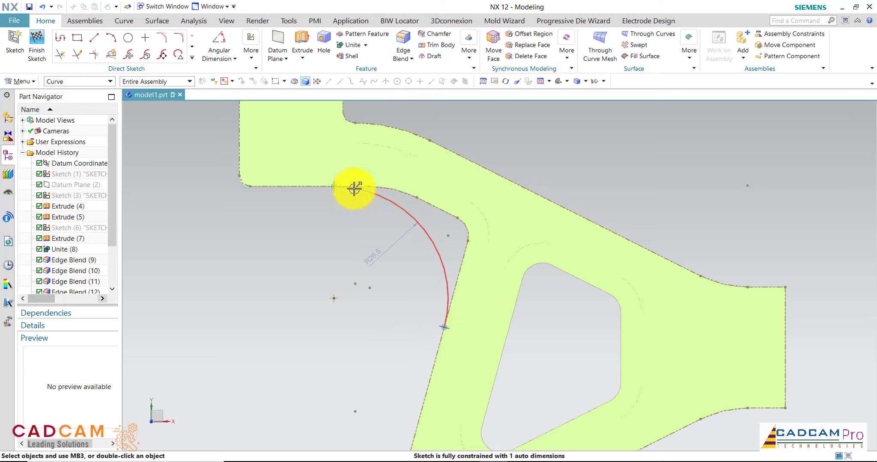
left_click(327, 186)
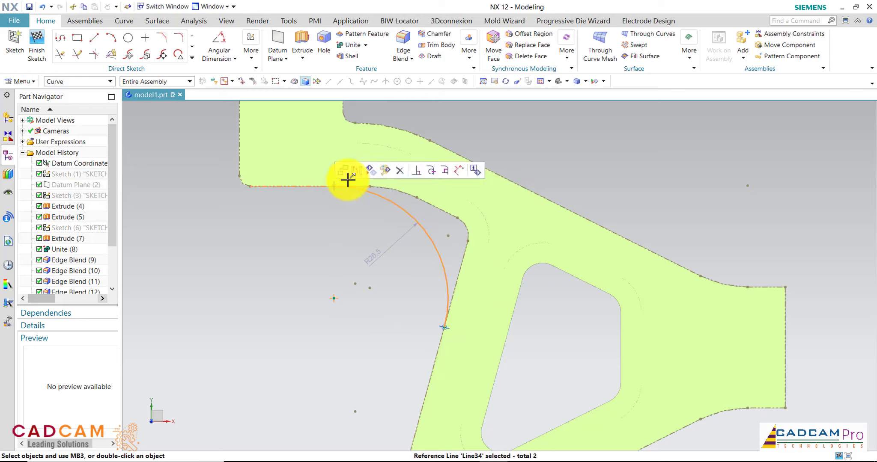
left_click(425, 173)
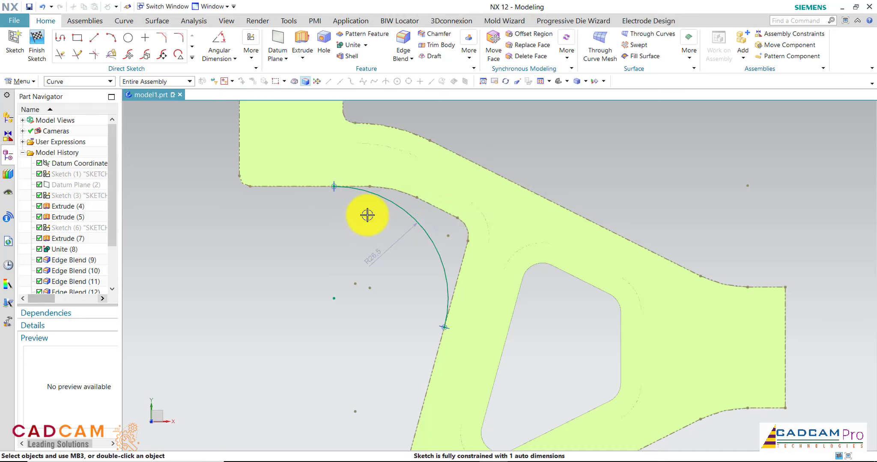
- Orbit along the part's walls and drag the corner arc smaller, to R24.3
middle_click_drag(368, 218, 372, 190)
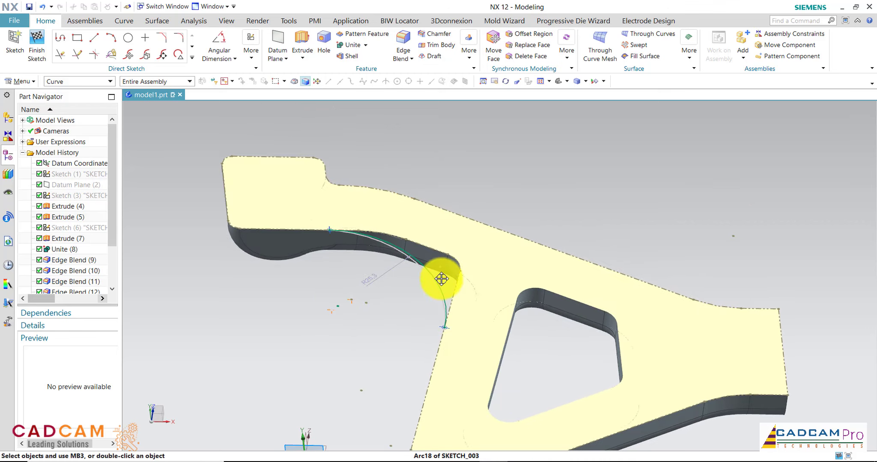
left_click_drag(442, 280, 442, 281)
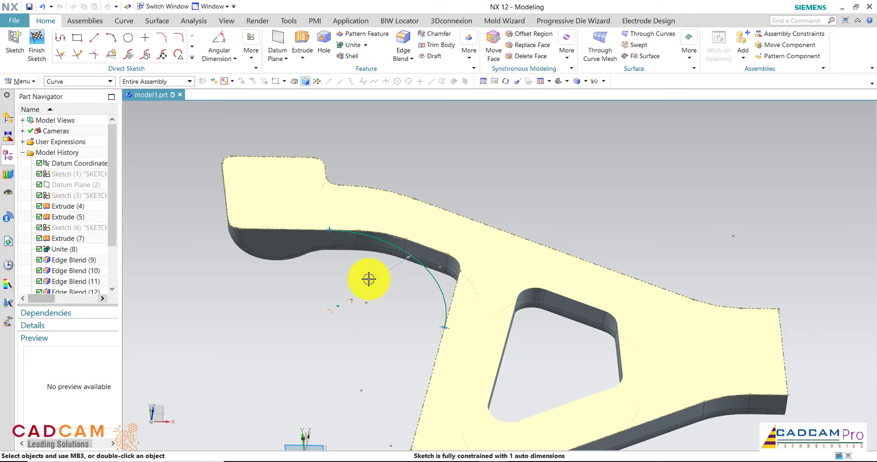
middle_click_drag(382, 286, 388, 298)
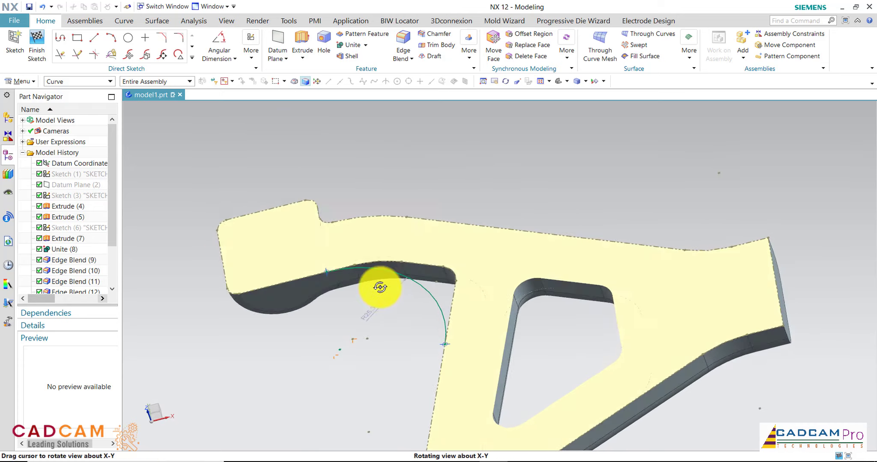
scroll(374, 310, "up", 3)
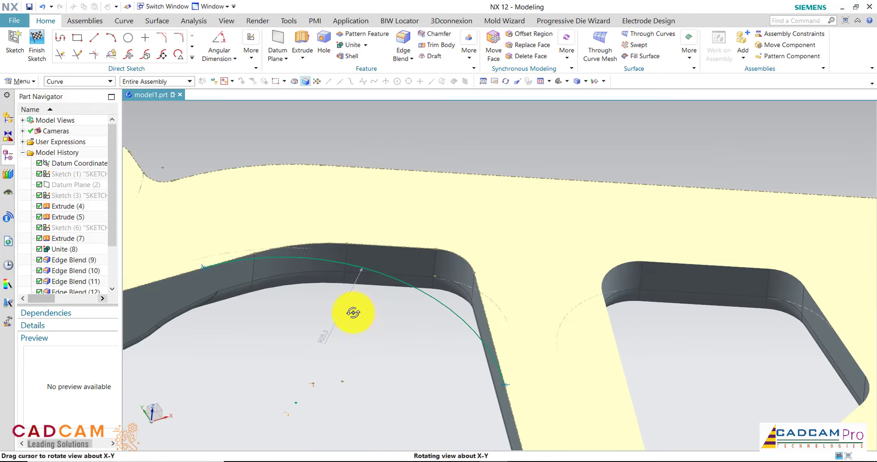
middle_click_drag(360, 310, 345, 329)
left_click_drag(410, 277, 416, 269)
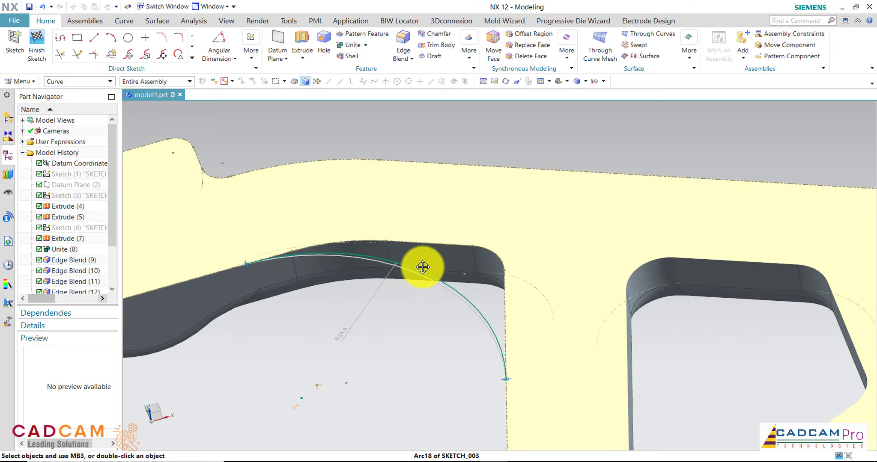
scroll(402, 290, "down", 3)
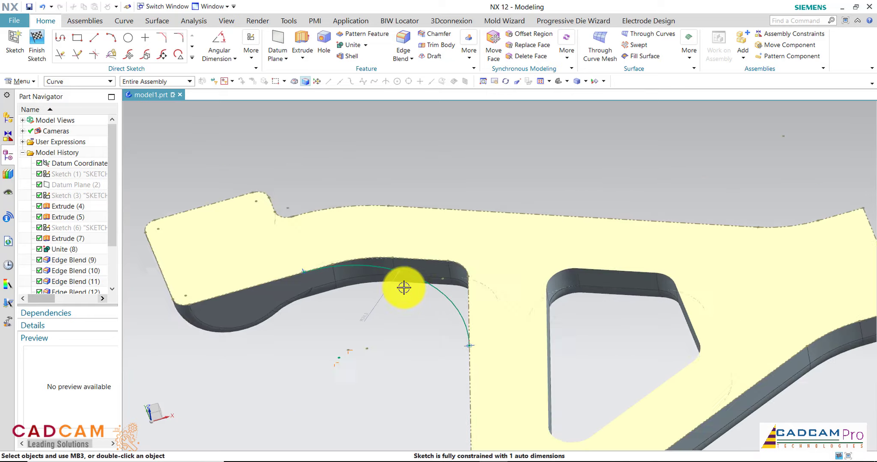
- Switch to the Top view to look flat onto the sketch
left_click(566, 82)
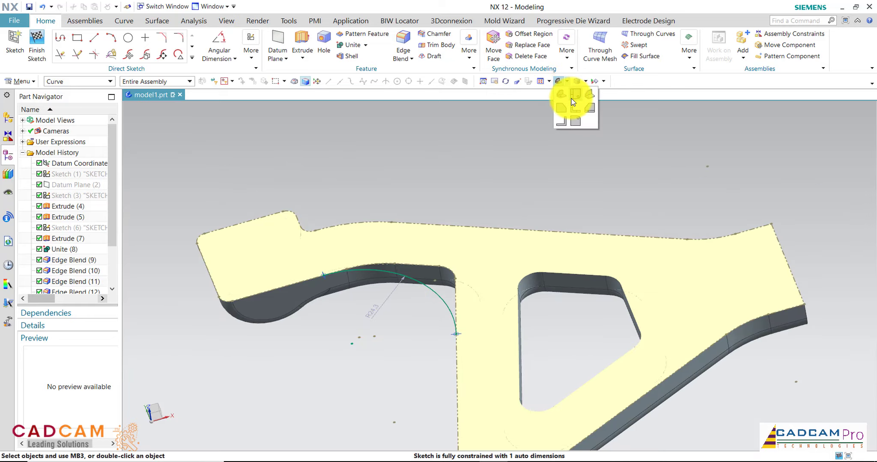
left_click(567, 99)
scroll(510, 152, "up", 1)
scroll(505, 161, "up", 1)
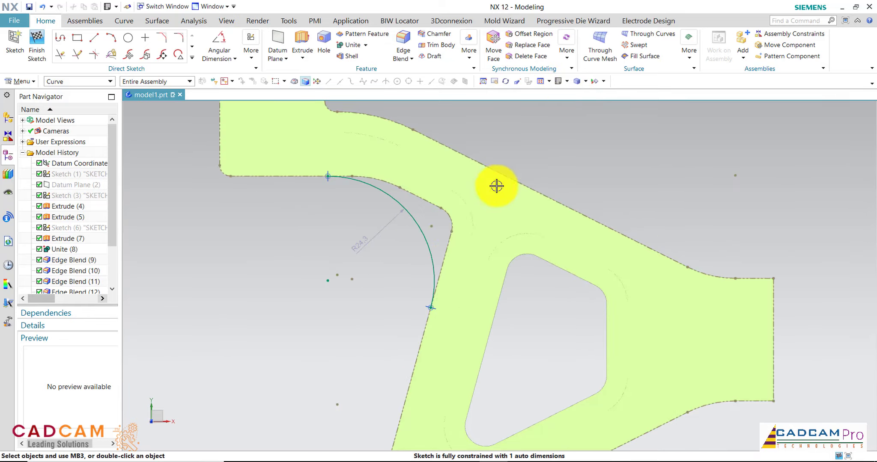
scroll(440, 274, "up", 1)
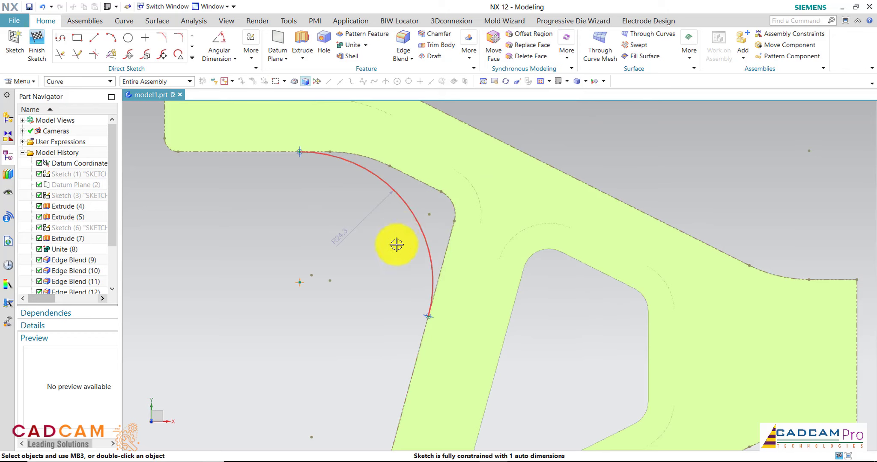
scroll(398, 242, "down", 4)
scroll(384, 341, "down", 2)
scroll(376, 272, "up", 1)
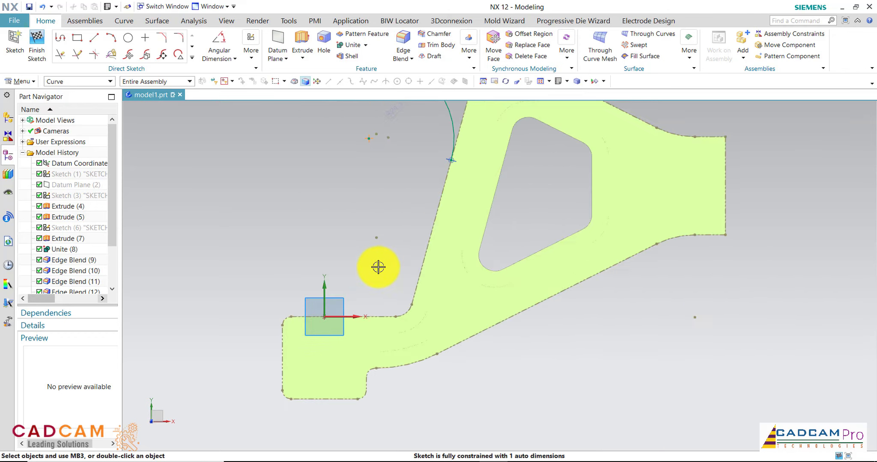
- Draw a line from the lower horizontal edge to the slanted outer edge
left_click(95, 38)
scroll(373, 267, "up", 2)
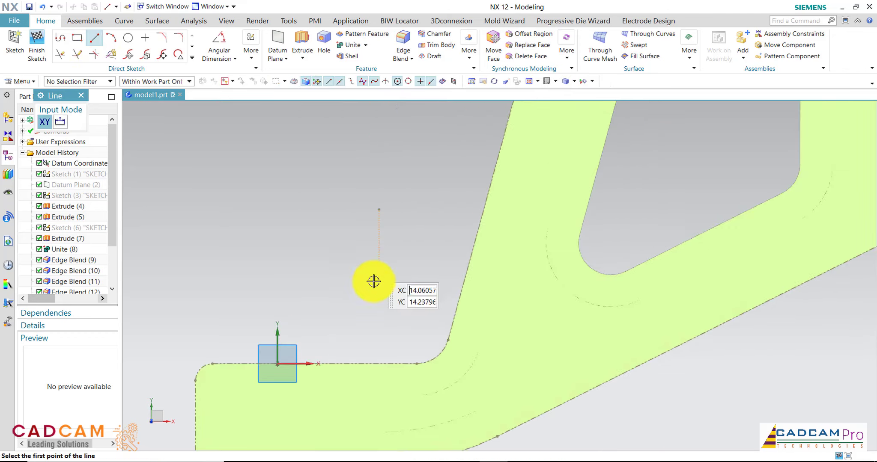
left_click(322, 365)
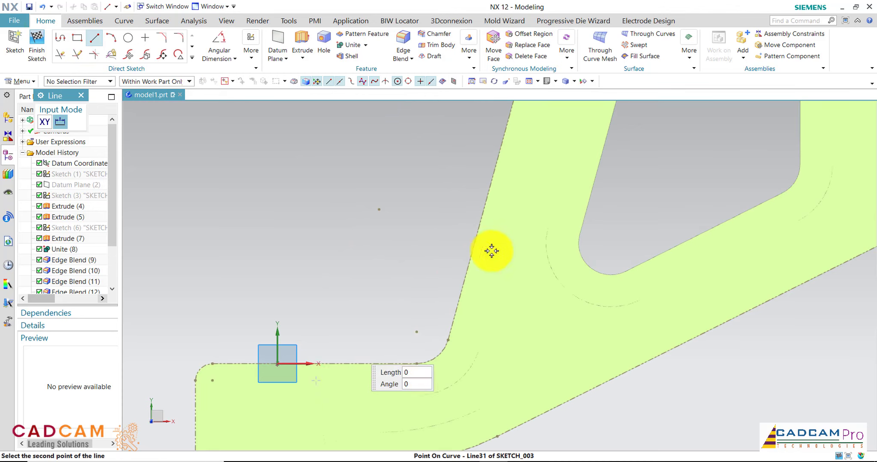
left_click(487, 195)
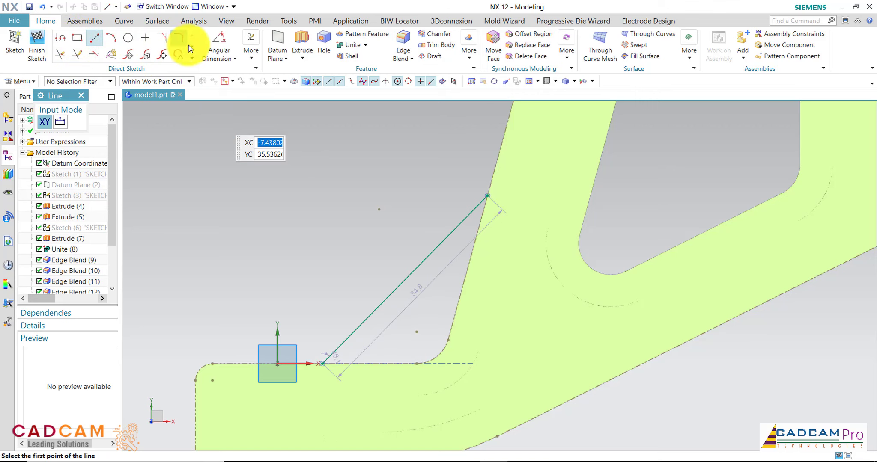
- Dimension the line at 45° from the sketch's vertical axis
left_click(221, 43)
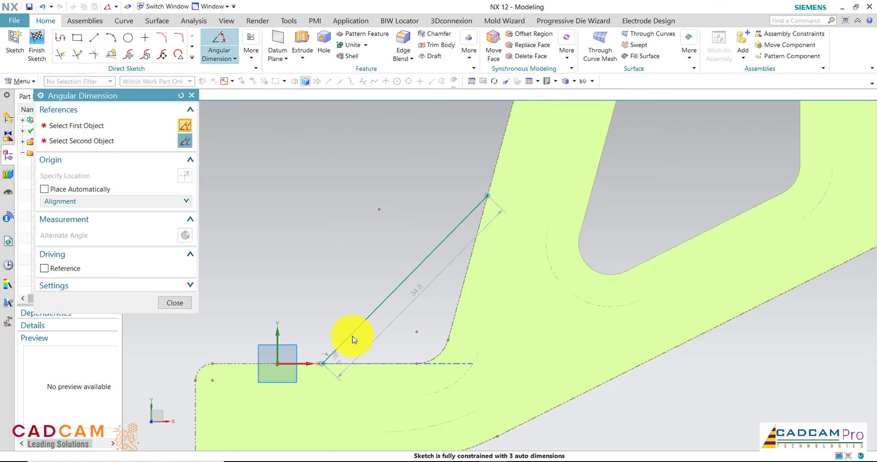
left_click(318, 341)
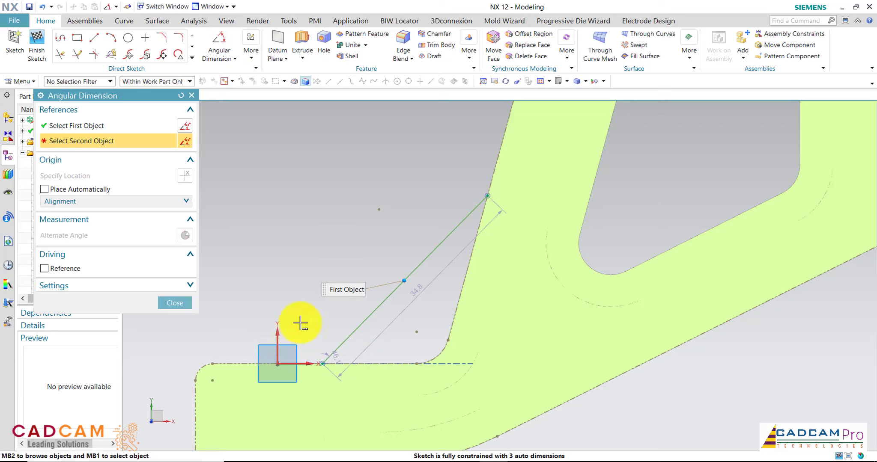
left_click(328, 347)
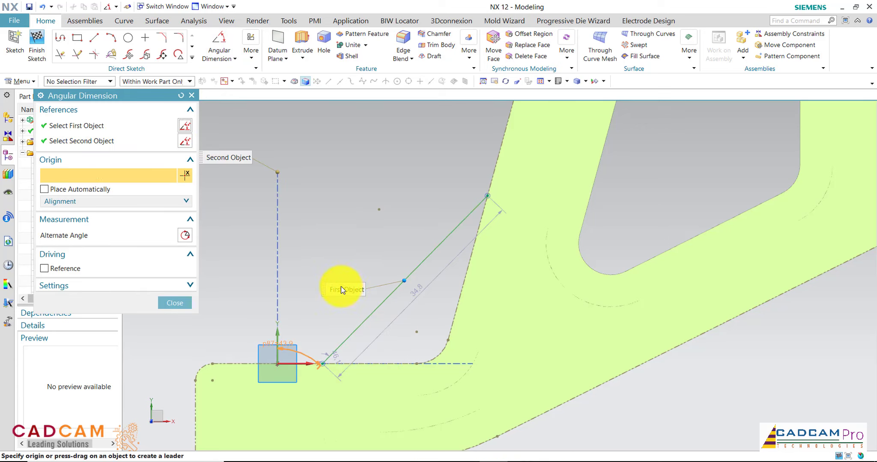
left_click(337, 265)
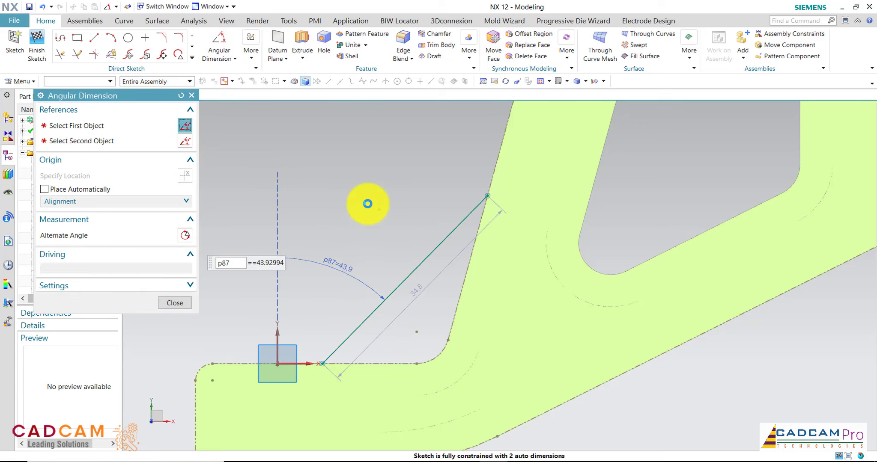
type("45")
key("Return")
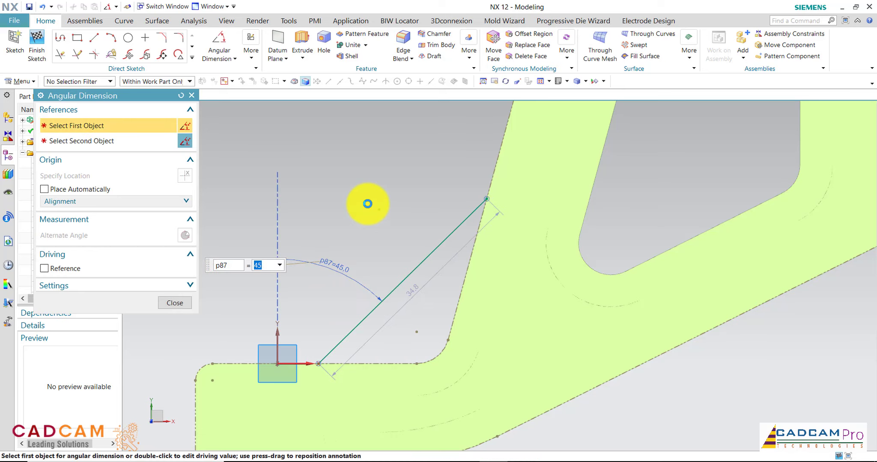
left_click(178, 304)
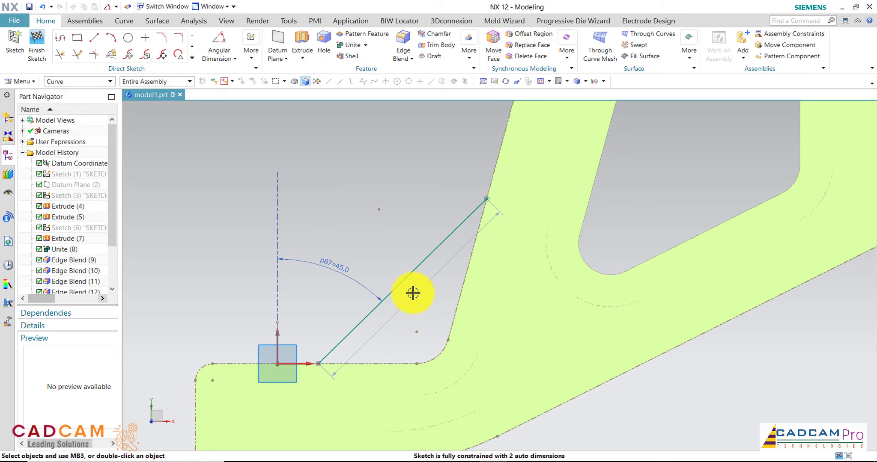
- Tilt the part to check its thickness and slide the line's start point along the edge
scroll(387, 254, "down", 2)
scroll(388, 254, "down", 2)
scroll(387, 254, "up", 1)
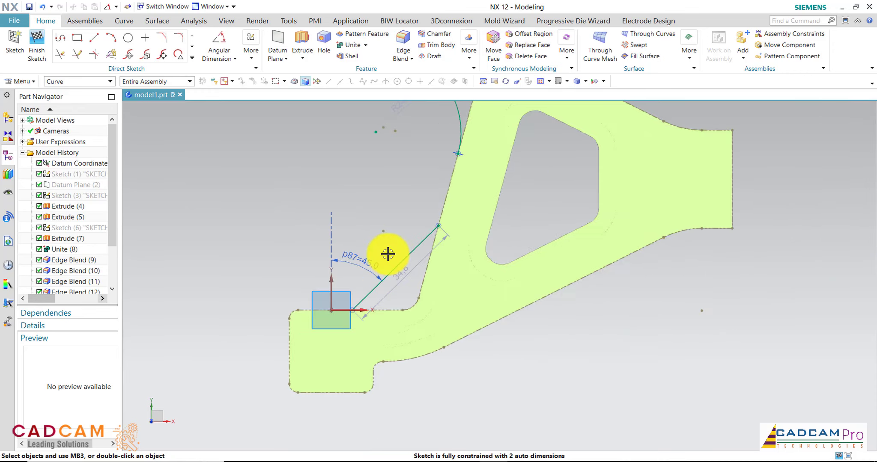
scroll(509, 317, "down", 1)
scroll(521, 323, "down", 1)
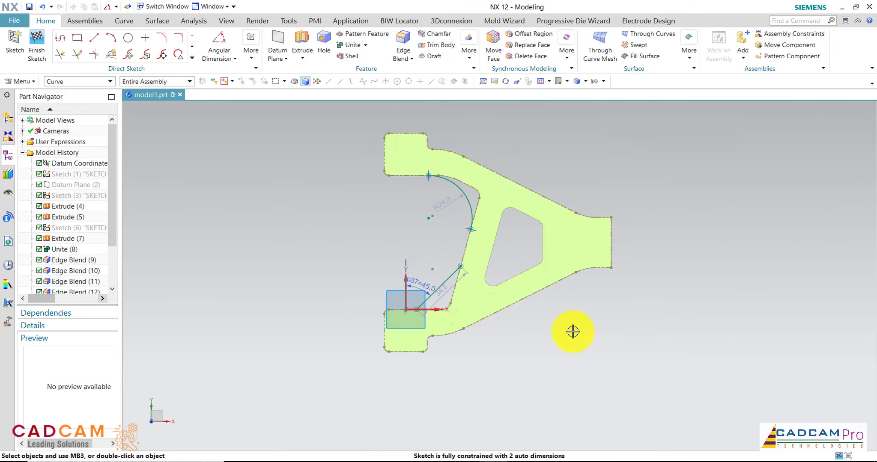
scroll(401, 360, "up", 2)
scroll(347, 290, "up", 2)
scroll(405, 311, "up", 1)
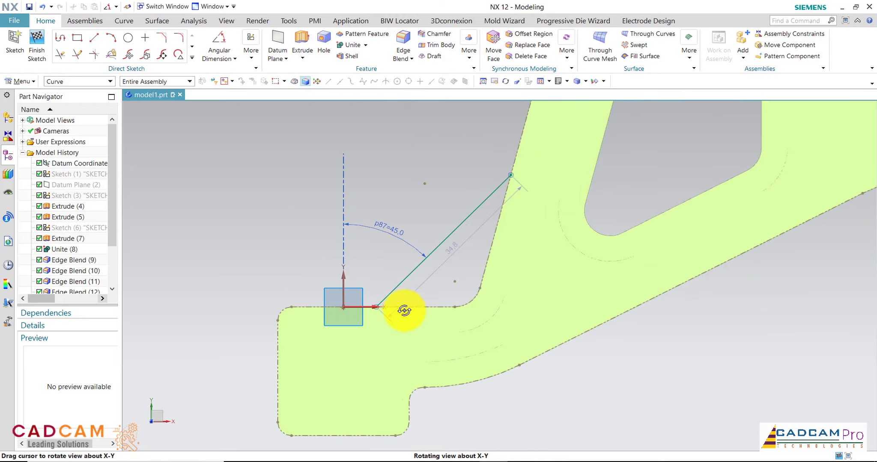
middle_click_drag(404, 311, 405, 313)
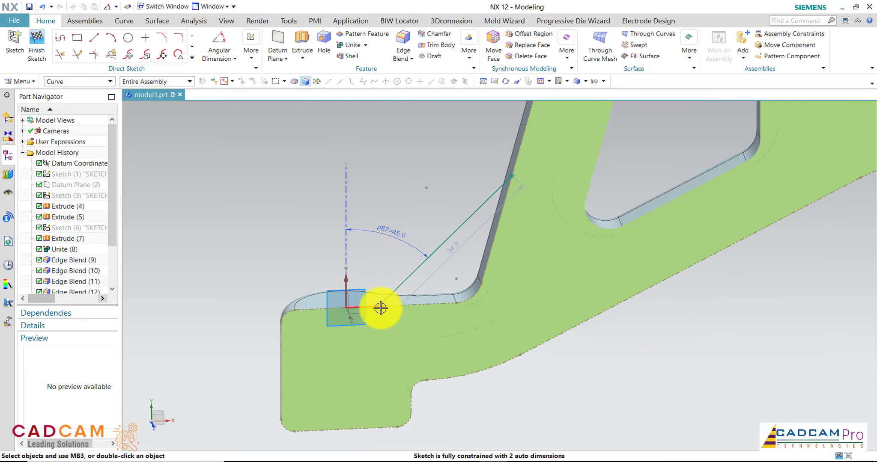
left_click_drag(379, 307, 406, 309)
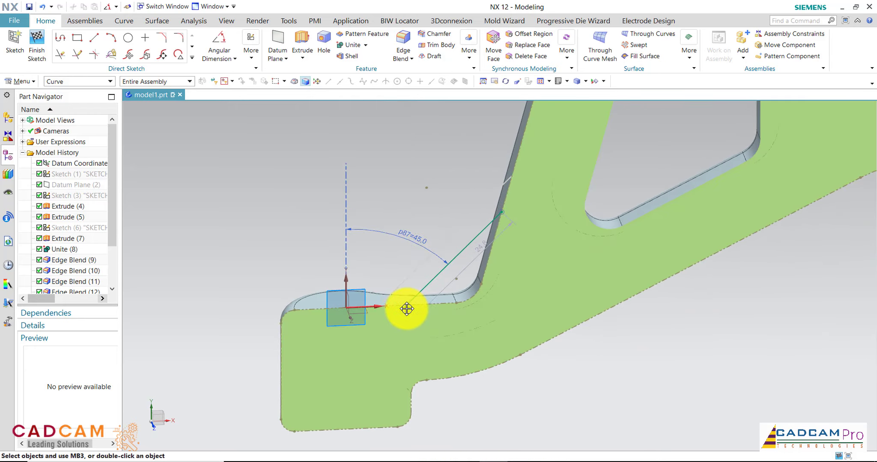
middle_click_drag(398, 272, 463, 253)
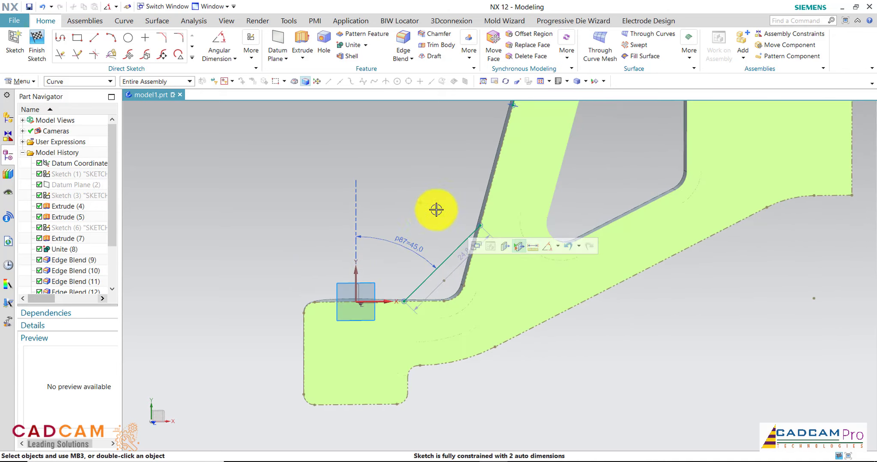
middle_click_drag(435, 208, 429, 194)
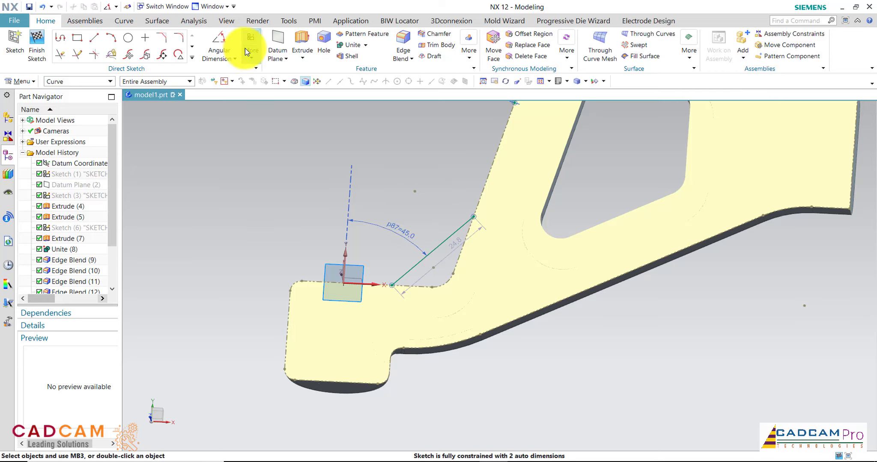
- Give the sketched line a length dimension of 30
left_click(224, 56)
left_click(225, 74)
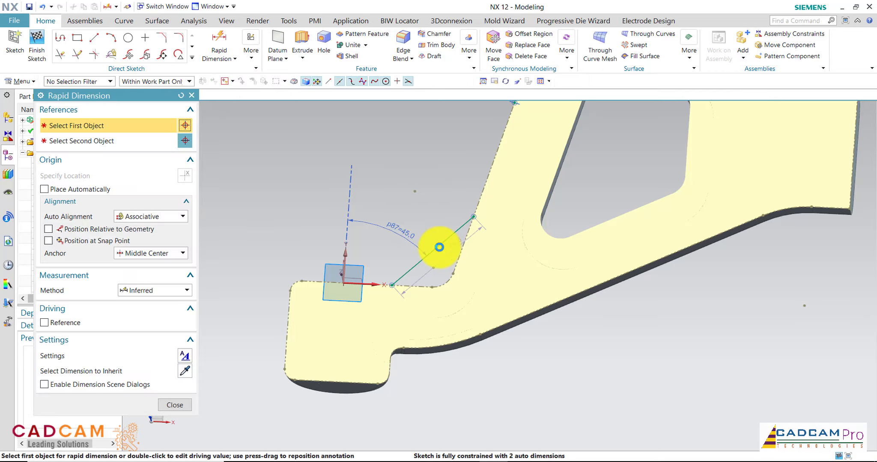
left_click(439, 247)
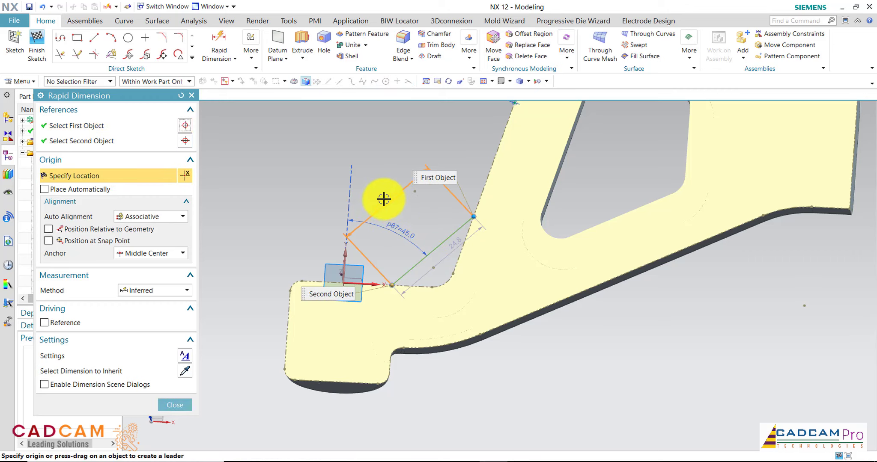
left_click(383, 199)
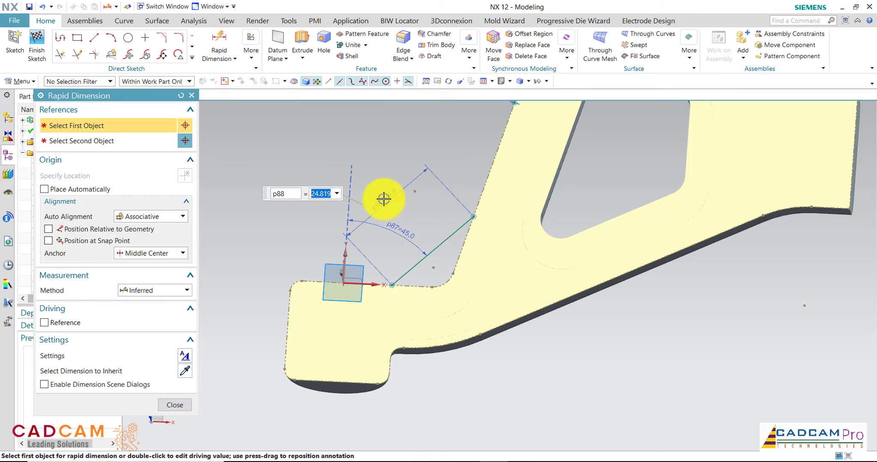
key("Return")
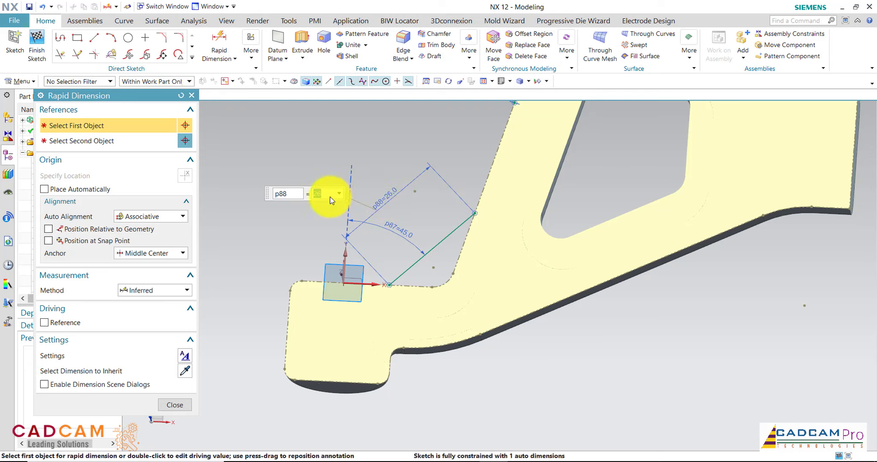
type("0")
key("Return")
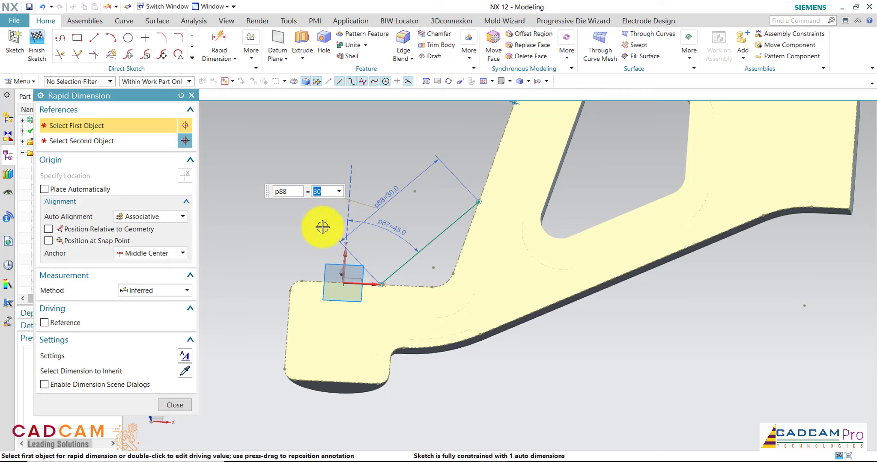
left_click(173, 405)
mouse_move(446, 212)
middle_mouse_down()
mouse_move(435, 220)
mouse_move(434, 251)
mouse_move(433, 229)
middle_mouse_up()
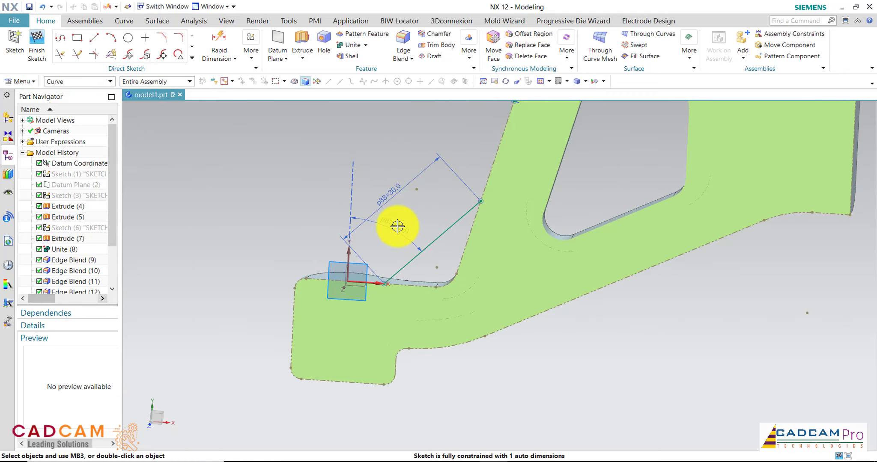
- Change the line's angle dimension from 45° to 40°
left_click(94, 81)
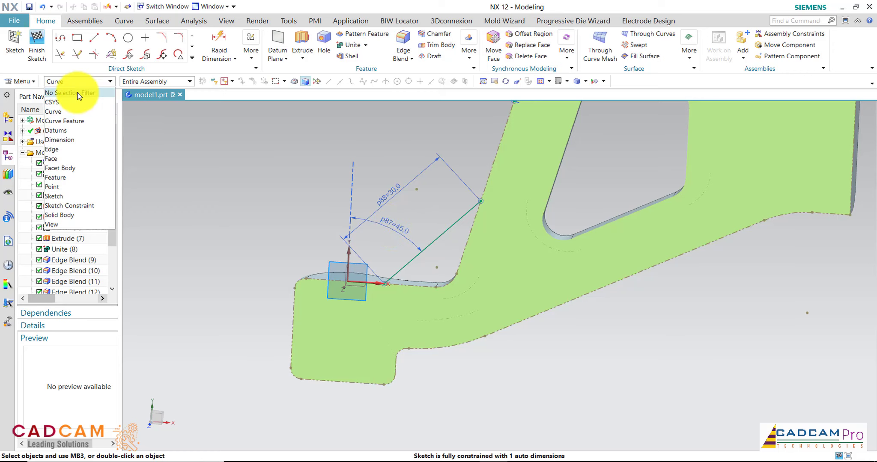
double_click(395, 226)
left_click(138, 236)
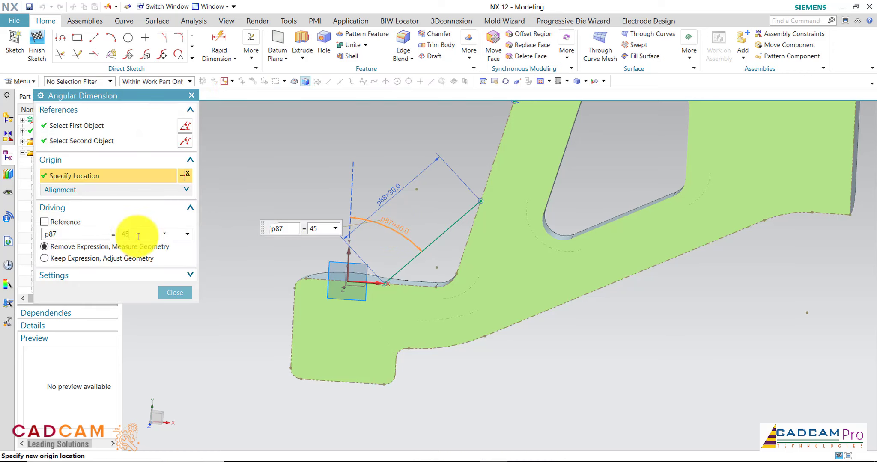
left_click_drag(138, 237, 91, 236)
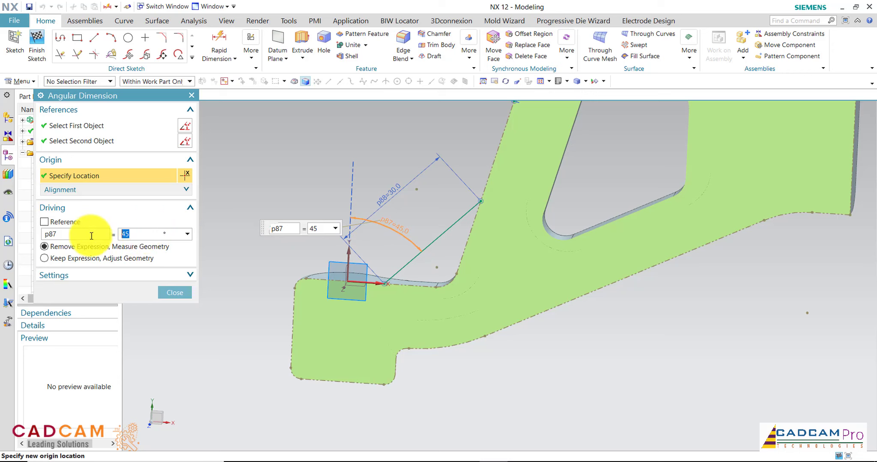
type("40")
key("Return")
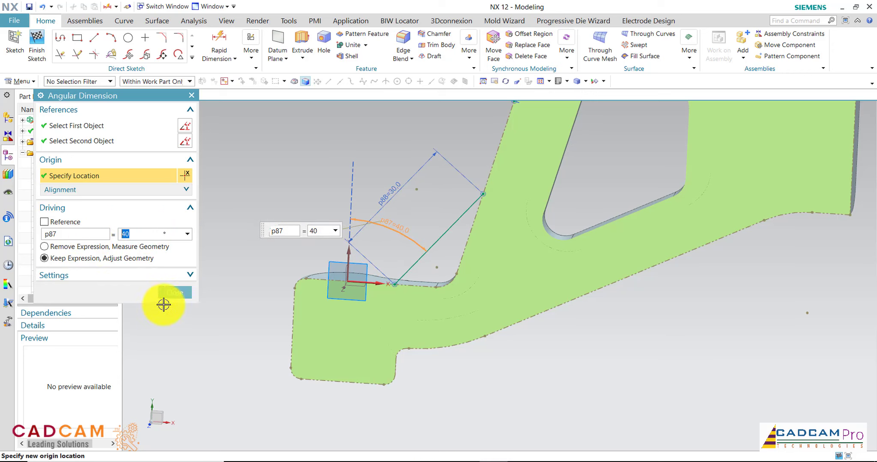
left_click(182, 295)
key("ctrl+f")
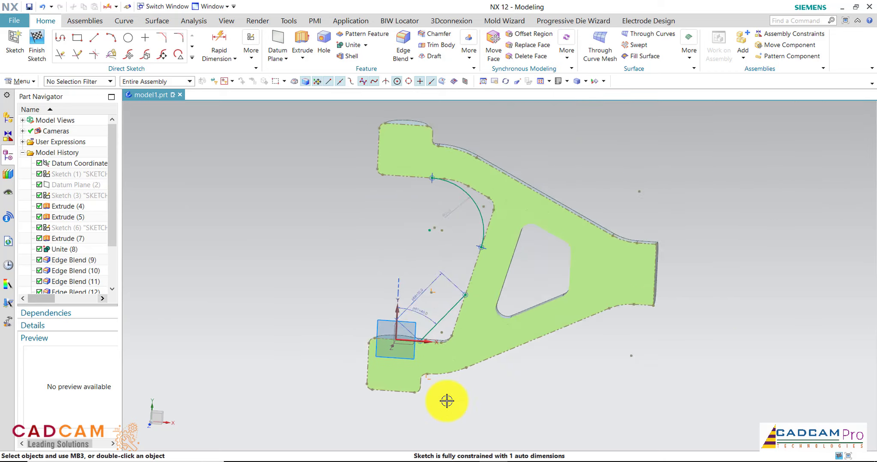
middle_click_drag(526, 392, 526, 382)
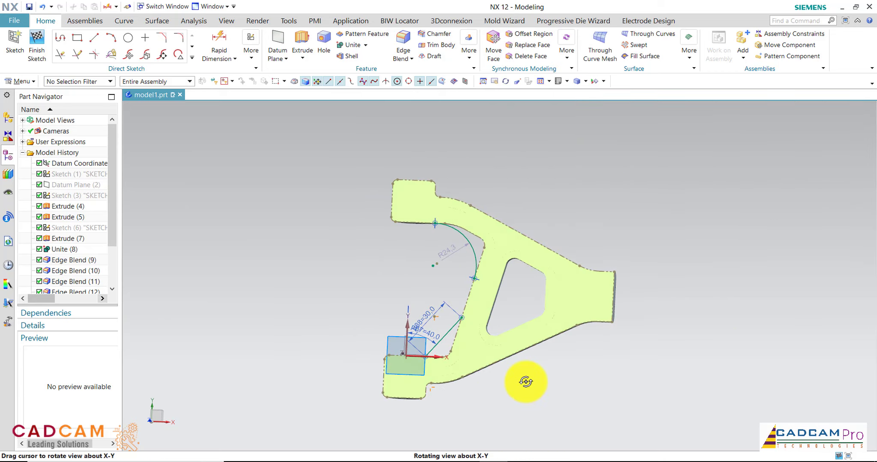
- Finish the sketch and add a 7.6 mm symmetric rib along the arc
left_click(37, 38)
mouse_move(307, 200)
middle_mouse_down()
mouse_move(401, 280)
mouse_move(373, 279)
middle_mouse_up()
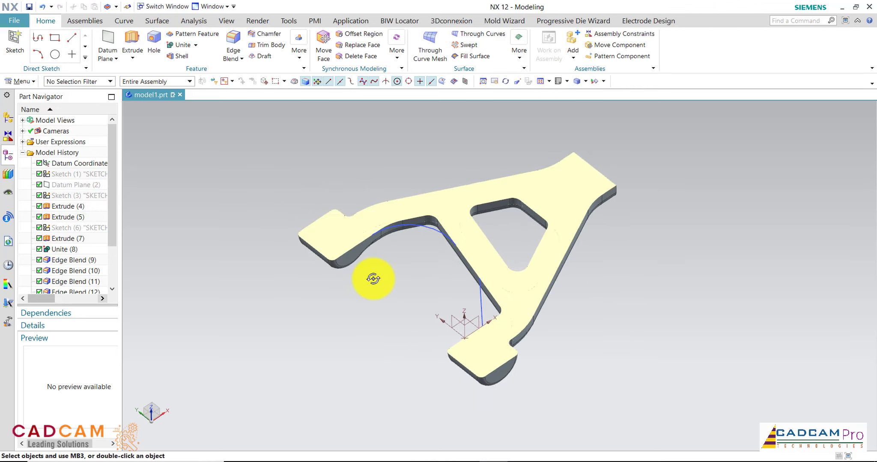
left_click(299, 60)
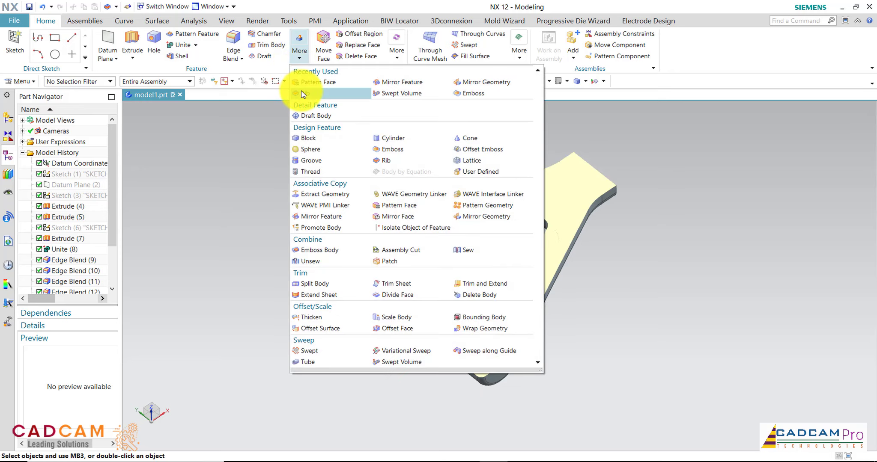
left_click(392, 164)
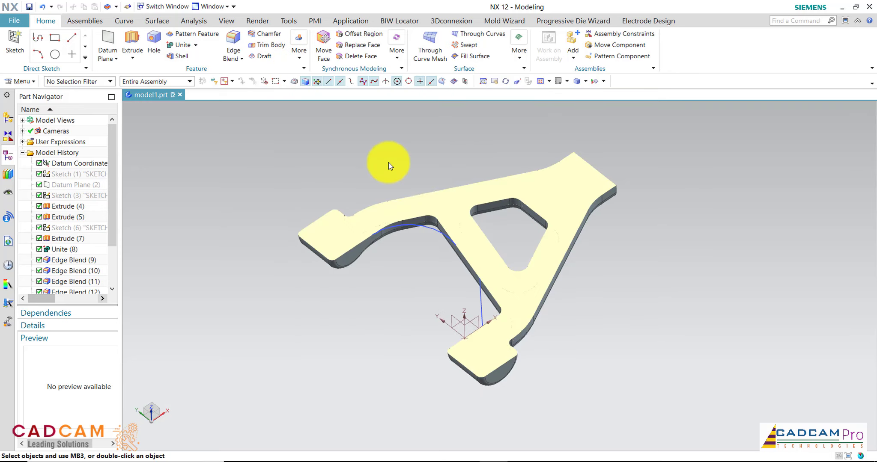
left_click(422, 229)
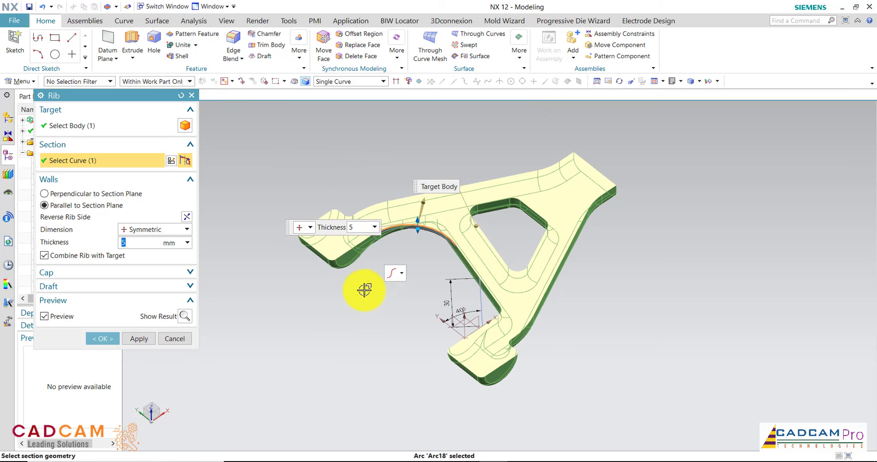
middle_click_drag(360, 288, 364, 268)
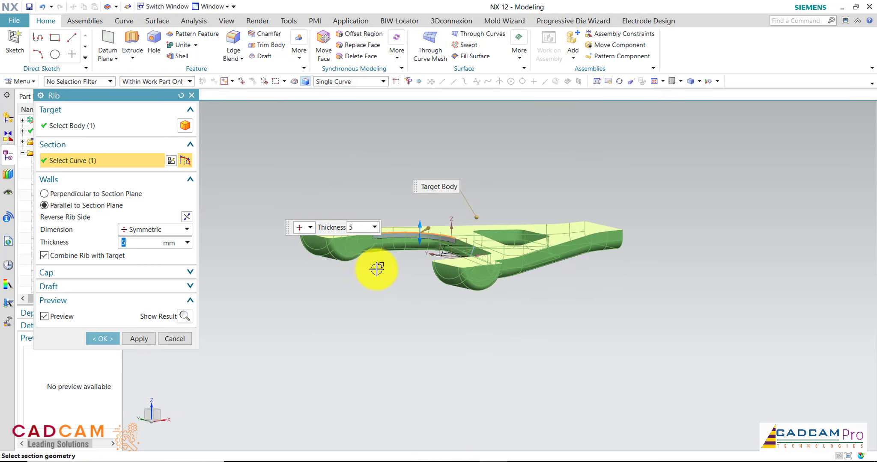
scroll(412, 223, "up", 2)
scroll(408, 219, "up", 3)
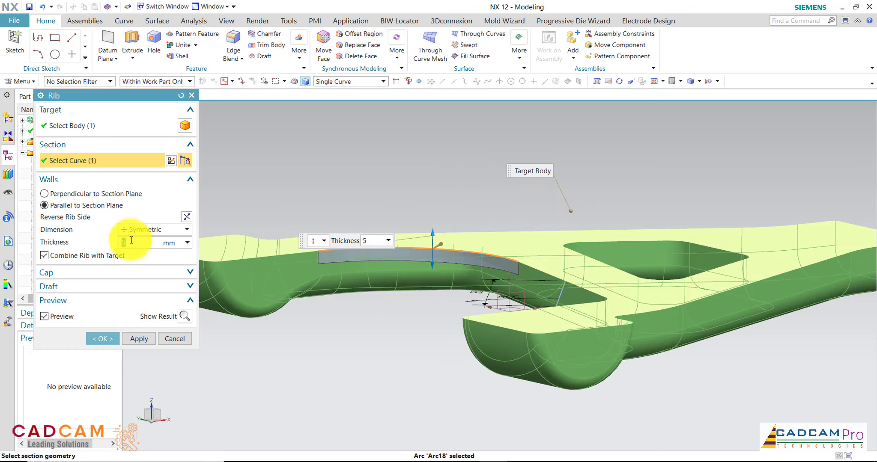
type("7.")
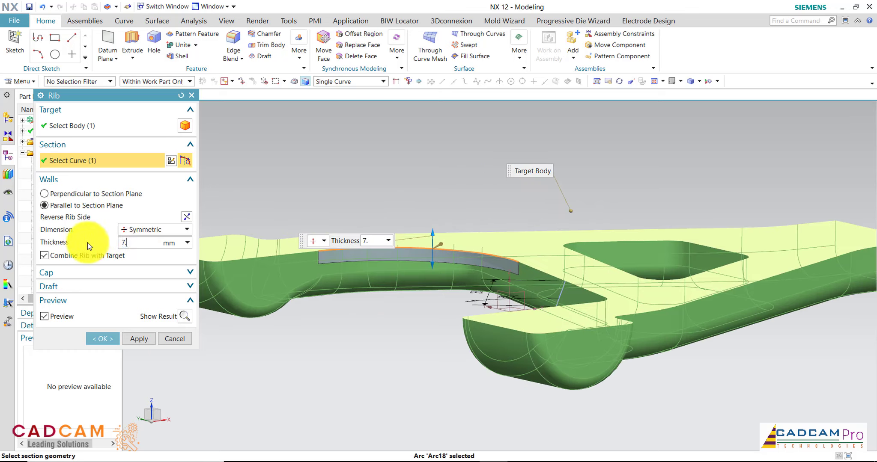
type("6")
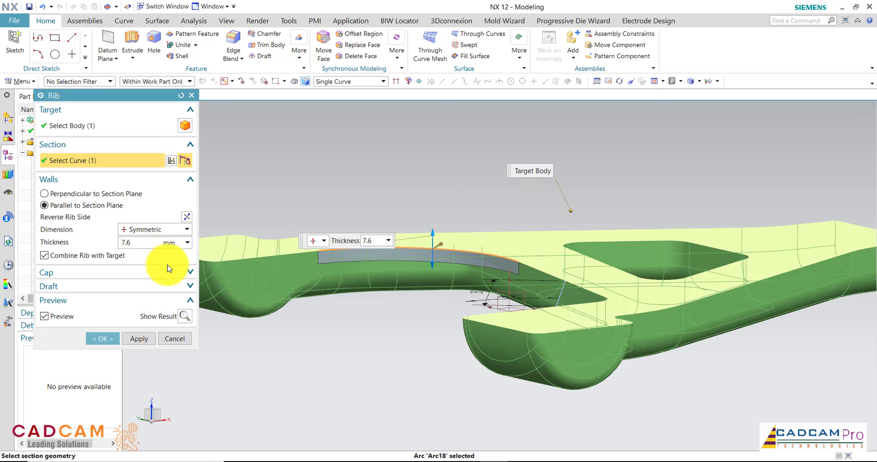
left_click(187, 316)
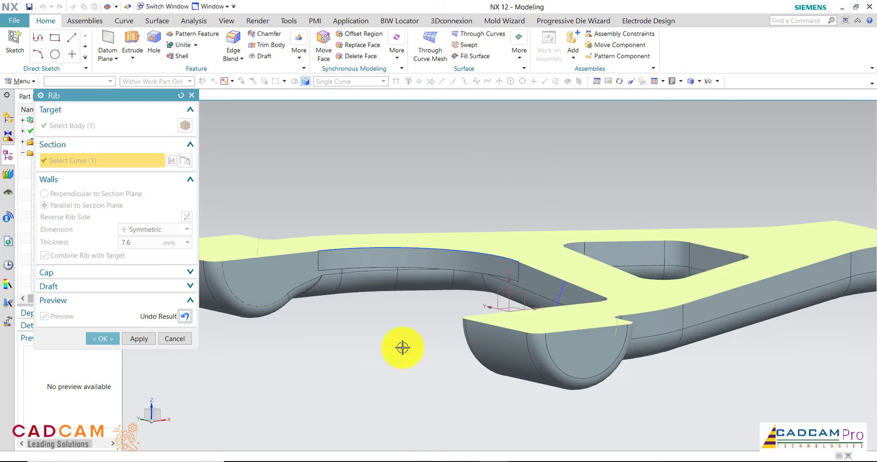
scroll(405, 342, "down", 3)
mouse_move(409, 337)
middle_mouse_down()
mouse_move(383, 247)
mouse_move(380, 294)
middle_mouse_up()
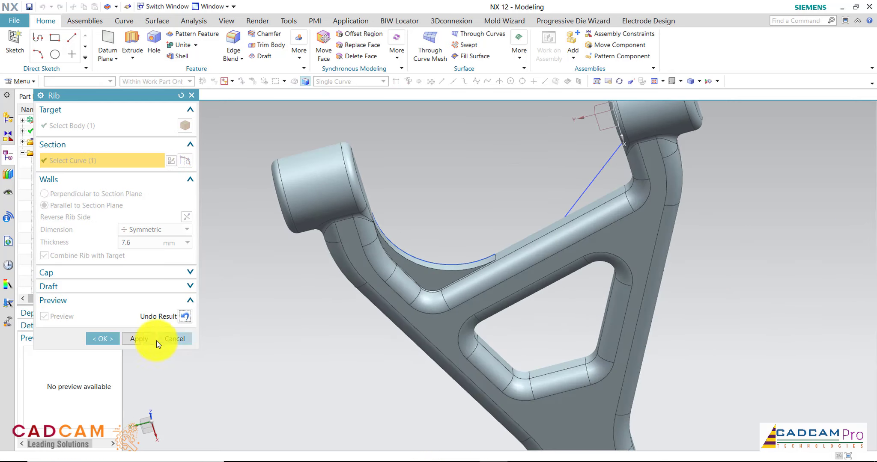
left_click(140, 340)
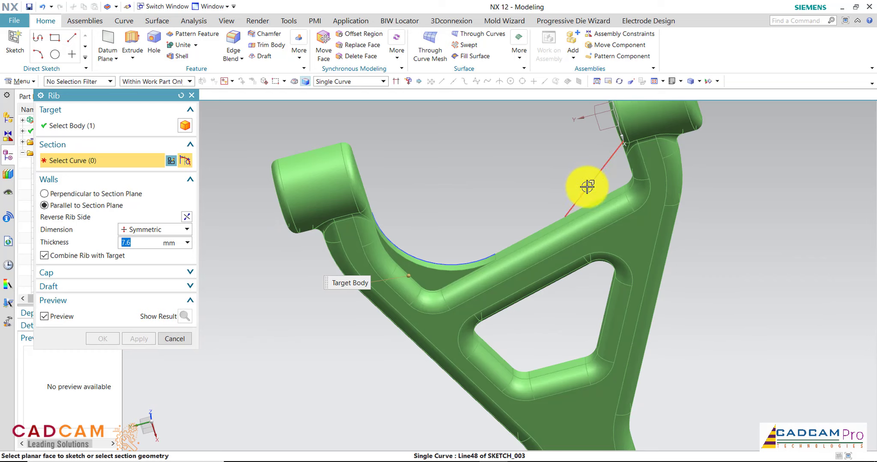
- Add a second 7.6 mm rib along the straight sketch line
left_click(587, 187)
mouse_move(515, 190)
middle_mouse_down()
mouse_move(511, 220)
mouse_move(531, 236)
mouse_move(522, 203)
mouse_move(505, 196)
mouse_move(503, 246)
middle_mouse_up()
left_click(141, 334)
left_click(99, 339)
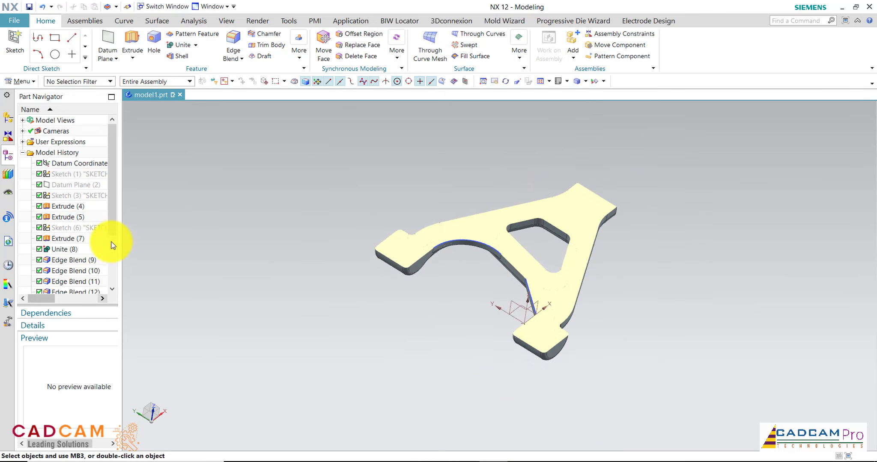
- Select Sketch (16) and turn off Clip Section to show the full solid bracket
left_click_drag(115, 226, 93, 280)
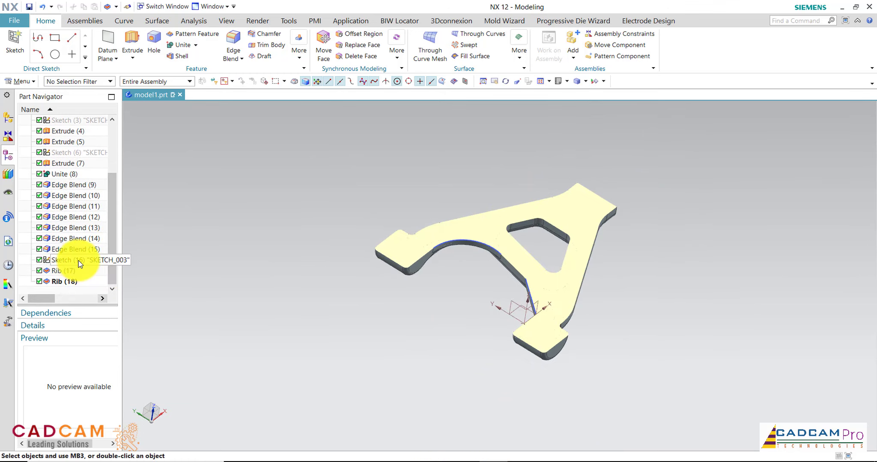
left_click(79, 264)
right_click(95, 261)
mouse_move(470, 296)
middle_mouse_down()
mouse_move(486, 301)
mouse_move(439, 211)
mouse_move(444, 284)
mouse_move(407, 258)
mouse_move(416, 244)
middle_mouse_up()
left_click(227, 21)
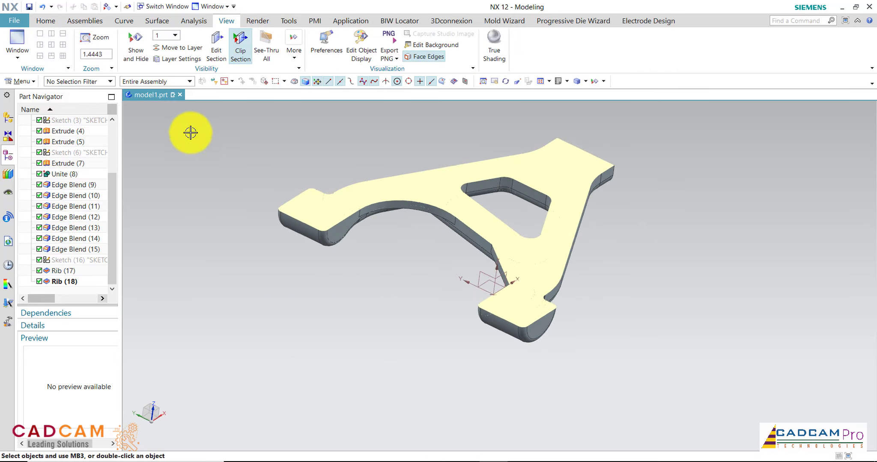
left_click(239, 46)
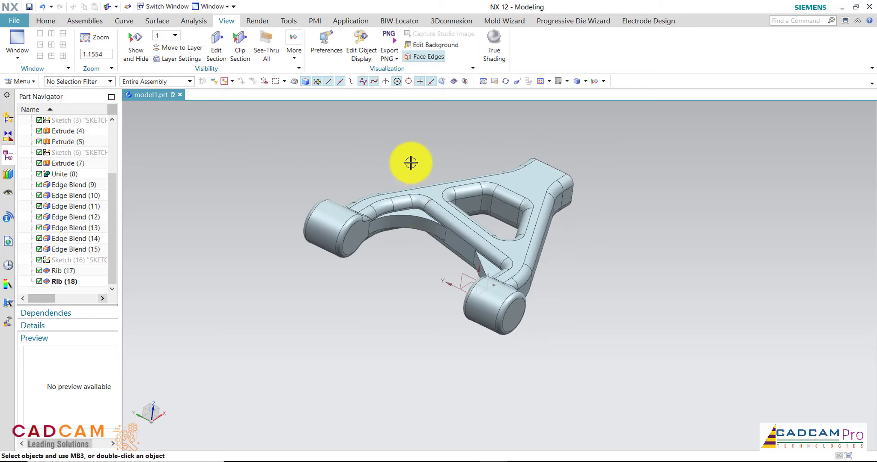
scroll(410, 170, "up", 1)
middle_click_drag(401, 175, 397, 176)
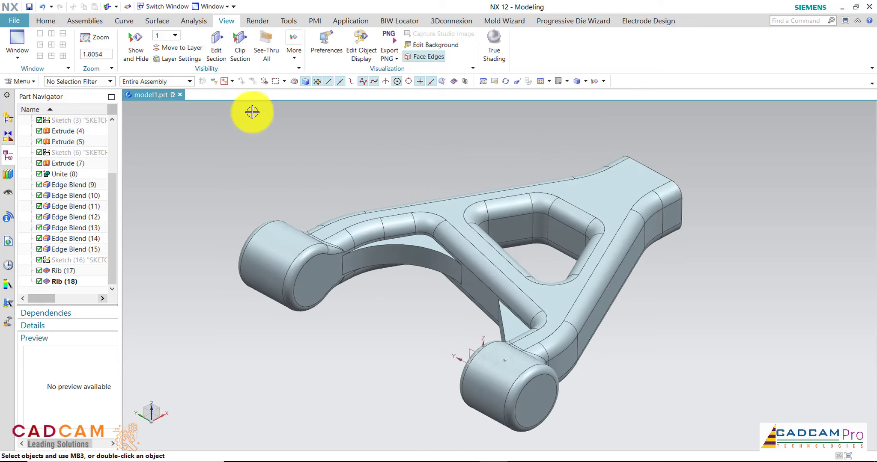
left_click(46, 21)
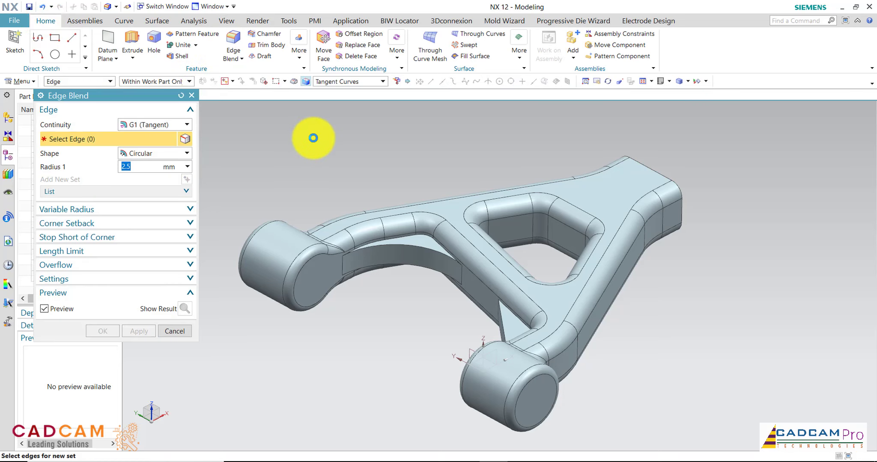
- Blend four rib edges with a 2.5 mm radius
left_click(419, 249)
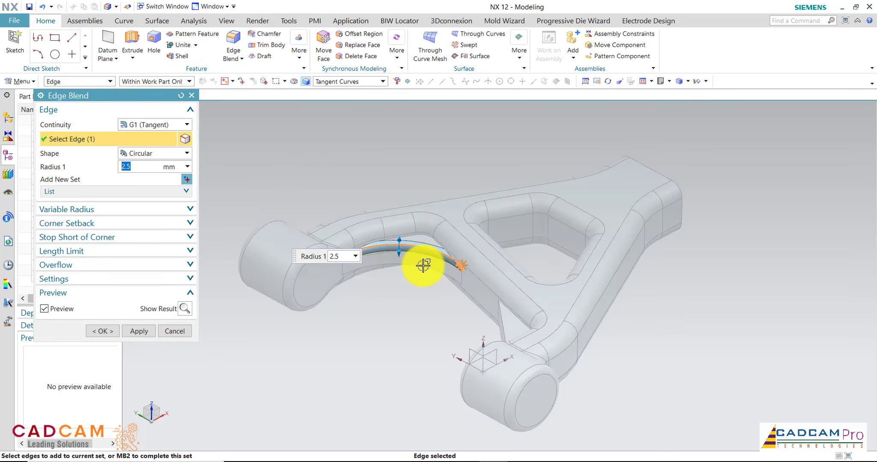
left_click(425, 275)
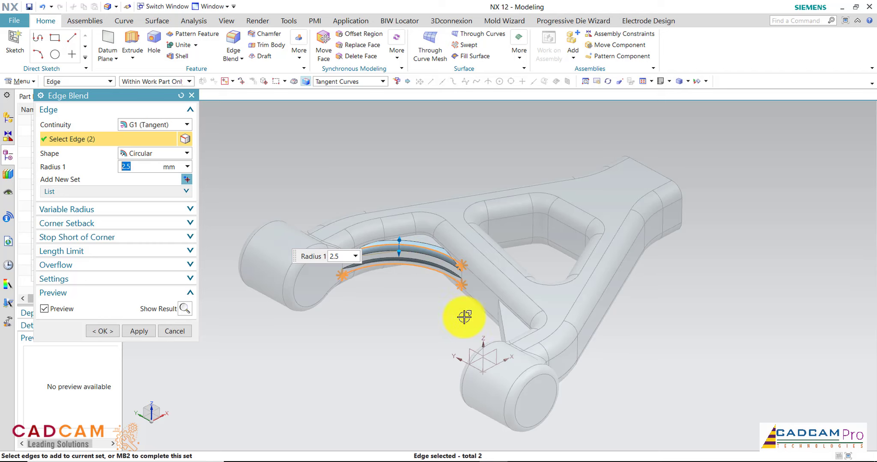
left_click(504, 330)
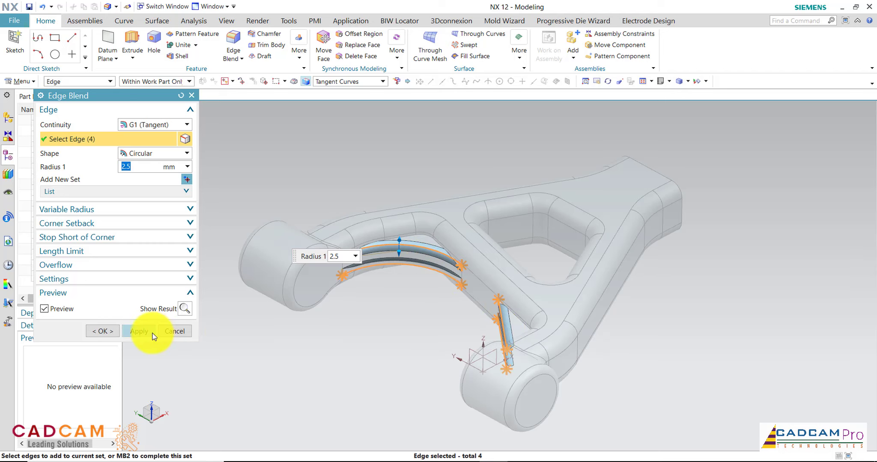
left_click(139, 331)
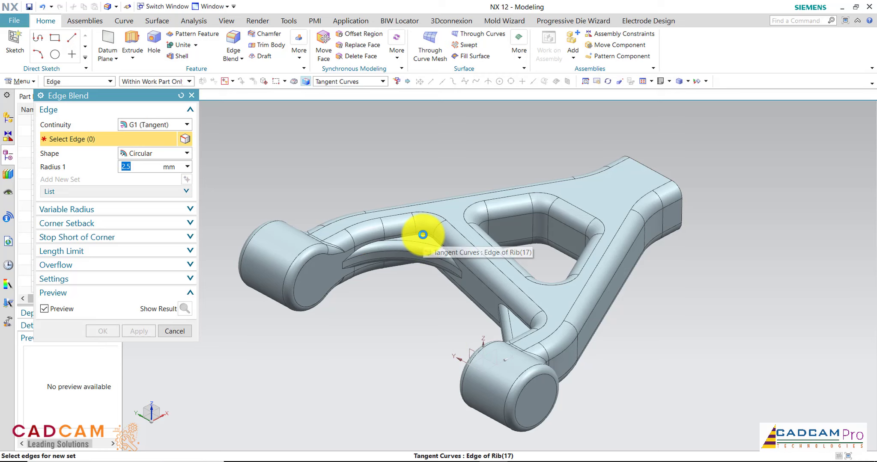
- Blend the Rib (17) edge chain and the pocket edge loops at 2.5 mm
left_click(445, 259)
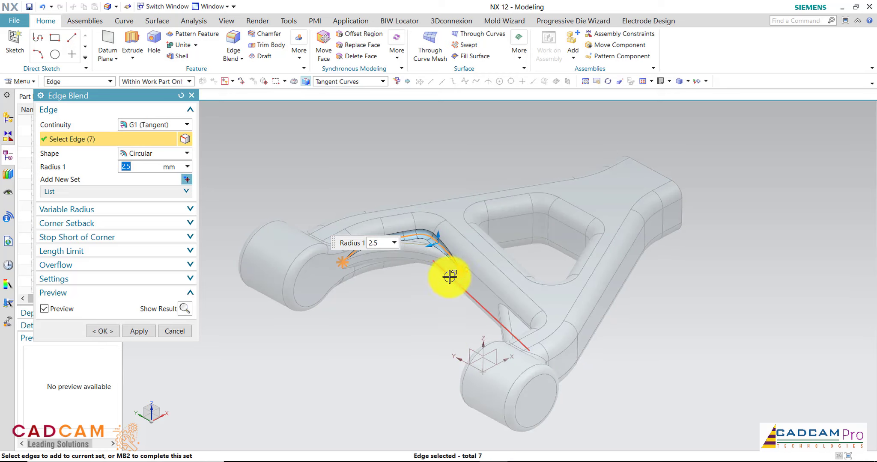
scroll(448, 308, "up", 2)
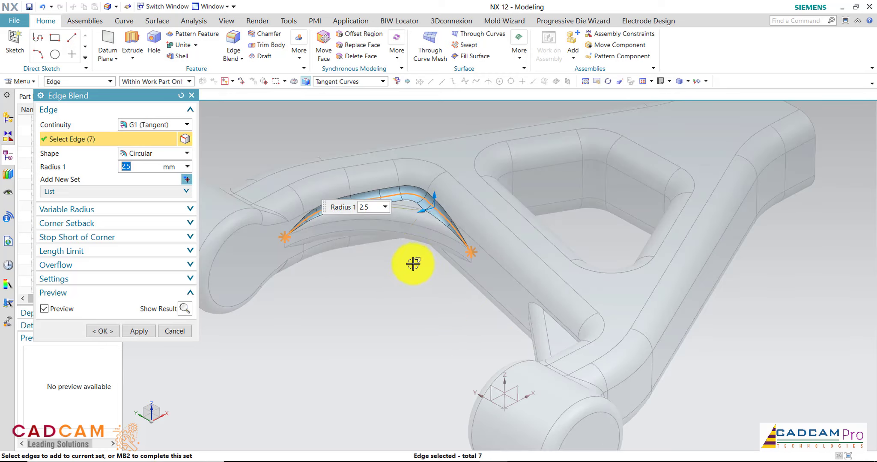
mouse_move(407, 265)
middle_mouse_down()
mouse_move(496, 308)
mouse_move(434, 298)
mouse_move(513, 299)
mouse_move(543, 254)
middle_mouse_up()
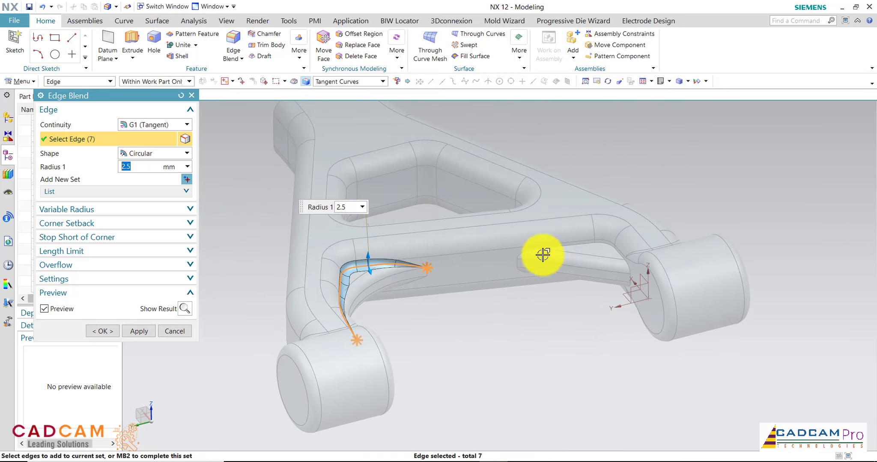
left_click(548, 247)
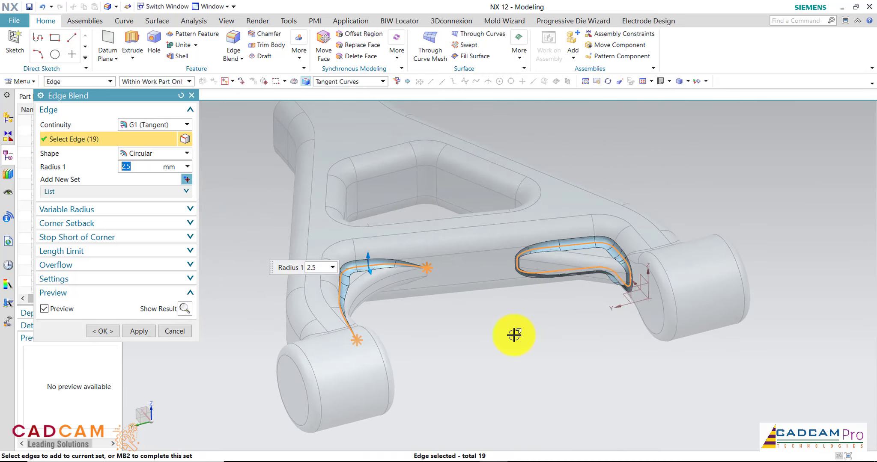
mouse_move(514, 336)
middle_mouse_down()
mouse_move(470, 331)
mouse_move(422, 273)
middle_mouse_up()
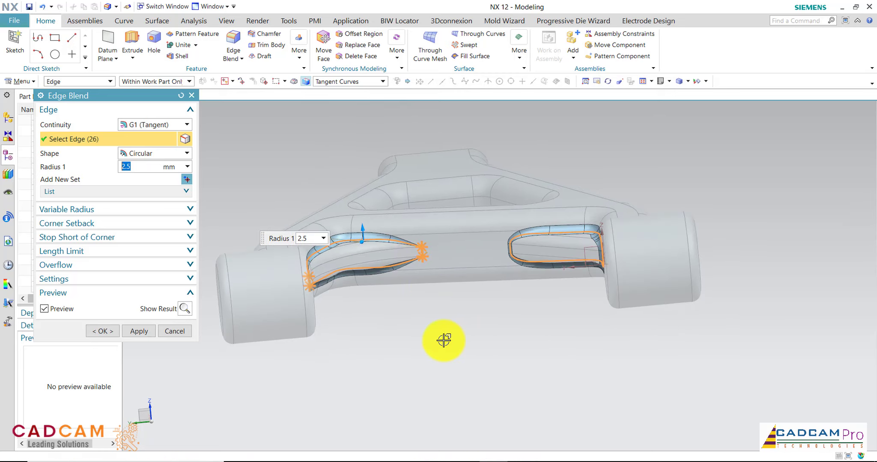
left_click(118, 332)
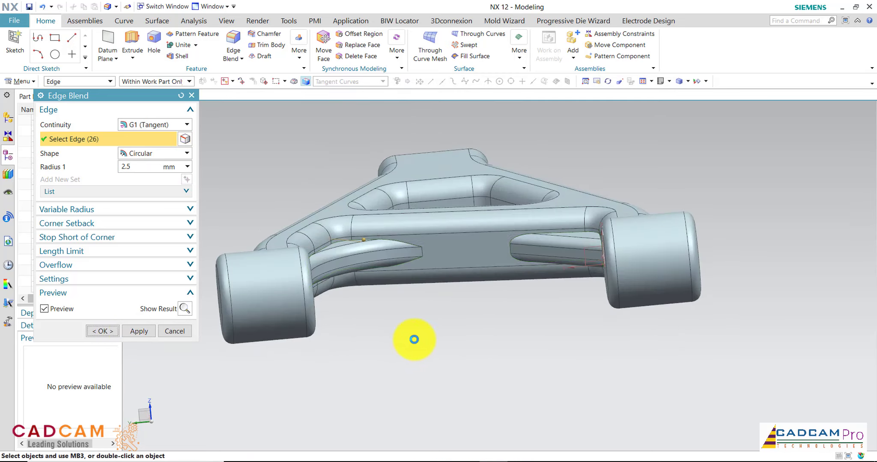
mouse_move(464, 325)
middle_mouse_down()
mouse_move(361, 312)
mouse_move(384, 215)
mouse_move(345, 231)
mouse_move(354, 215)
mouse_move(266, 195)
mouse_move(260, 231)
mouse_move(268, 203)
mouse_move(306, 207)
mouse_move(294, 225)
mouse_move(284, 205)
mouse_move(276, 210)
mouse_move(284, 215)
middle_mouse_up()
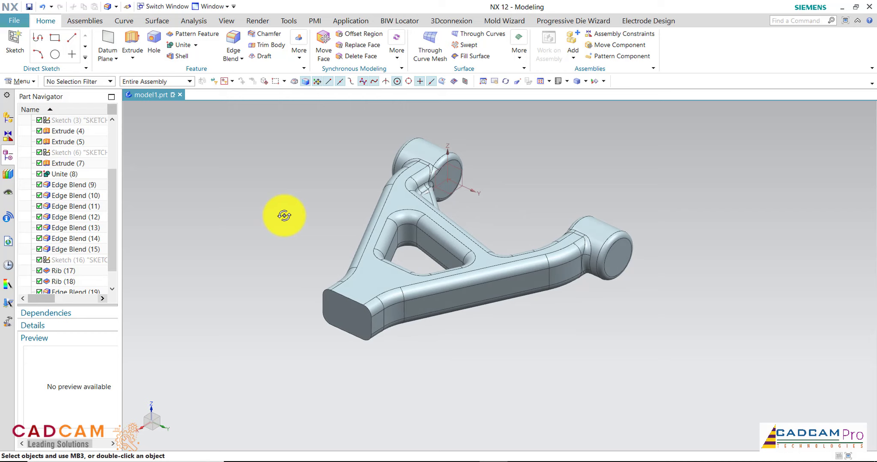
- Start a sketch on the arm's end face and draw a Ø24 circle
left_click(14, 43)
left_click(347, 312)
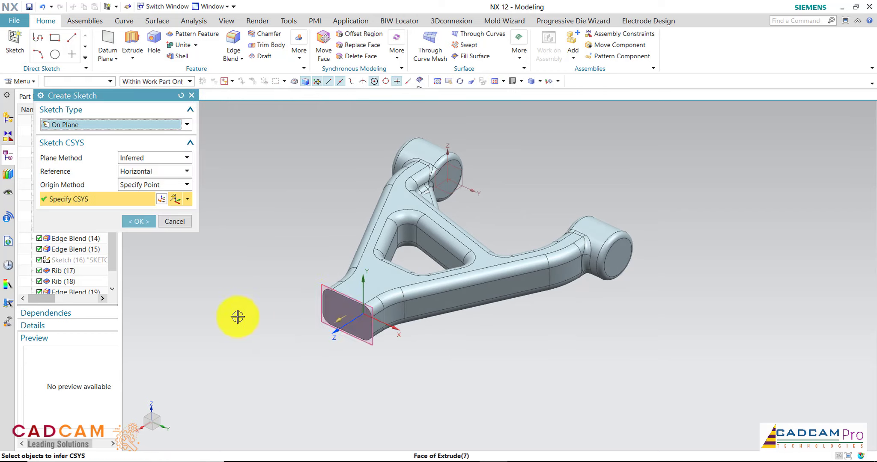
left_click(144, 223)
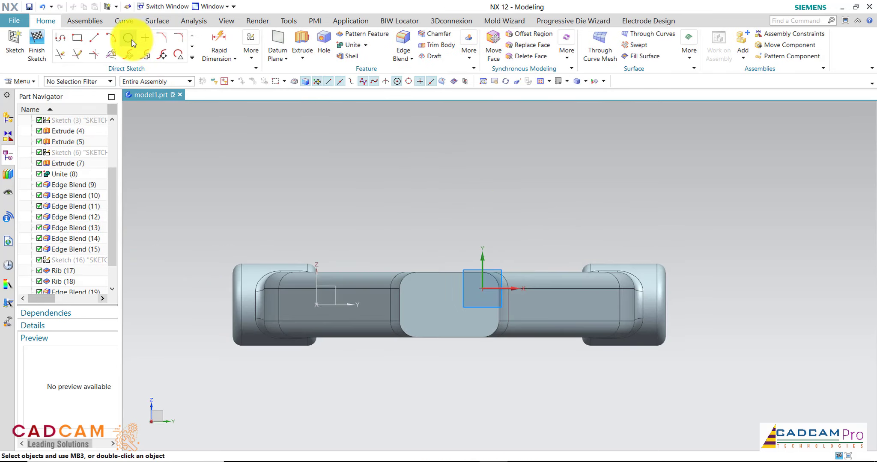
left_click(128, 38)
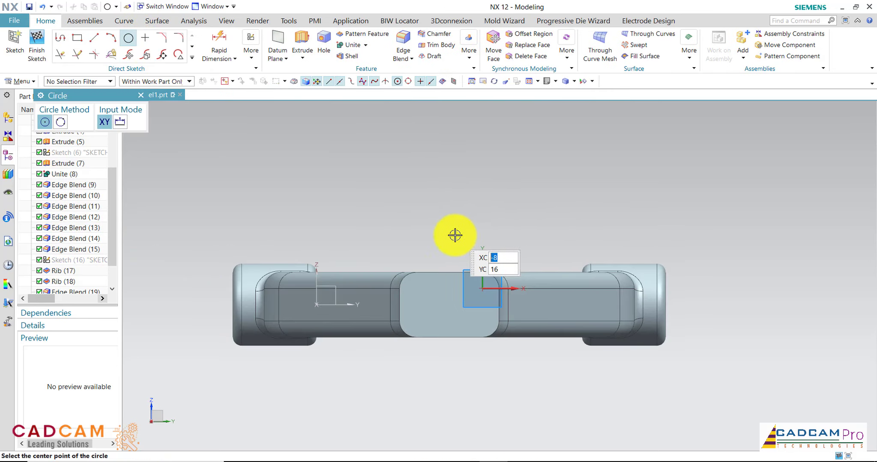
left_click(437, 289)
type("2")
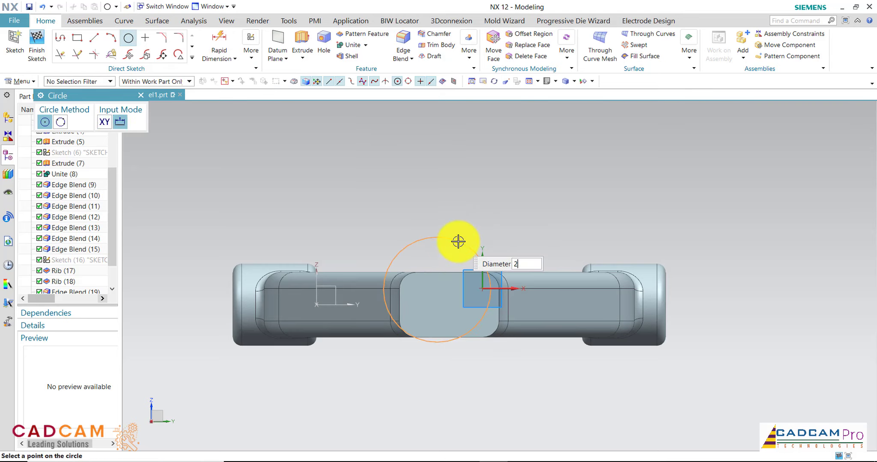
type("4")
key("Return")
key("Escape")
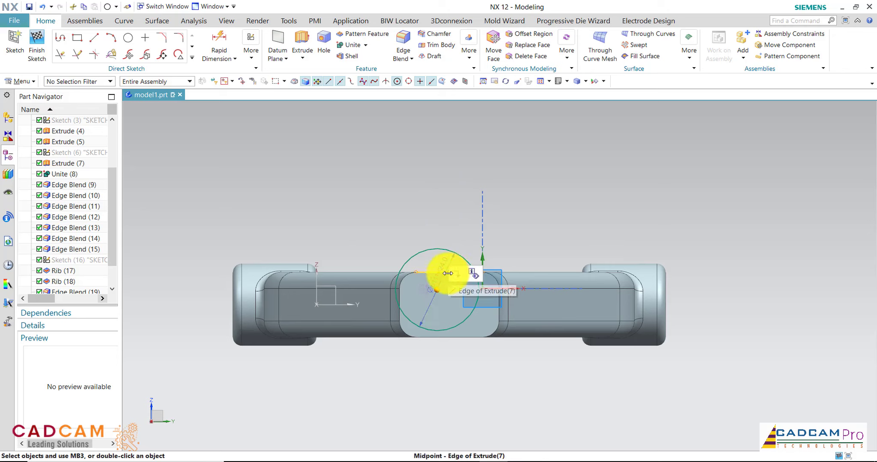
- Constrain the circle's centre to the end edge's midpoint, then switch to the isometric view
left_click(448, 274)
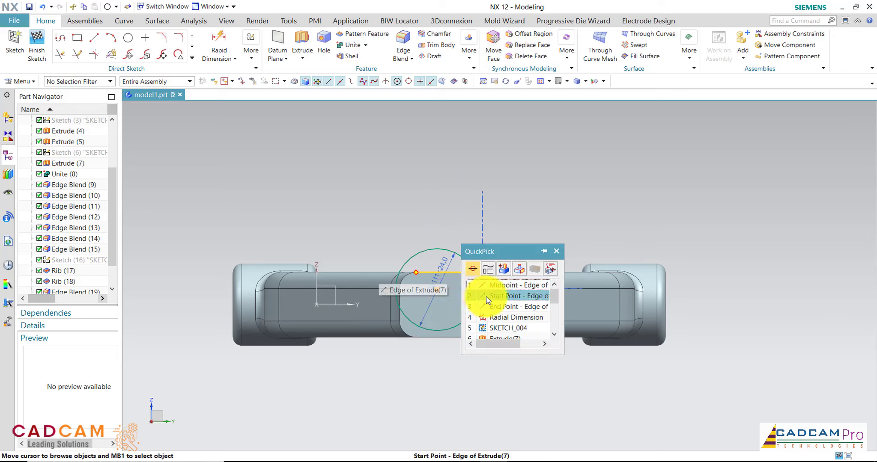
scroll(471, 231, "up", 3)
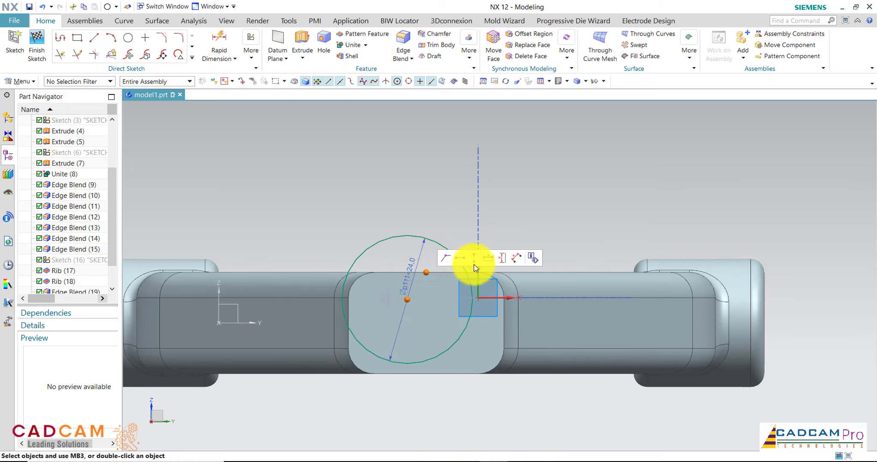
left_click_drag(474, 268, 444, 313)
left_click(427, 301)
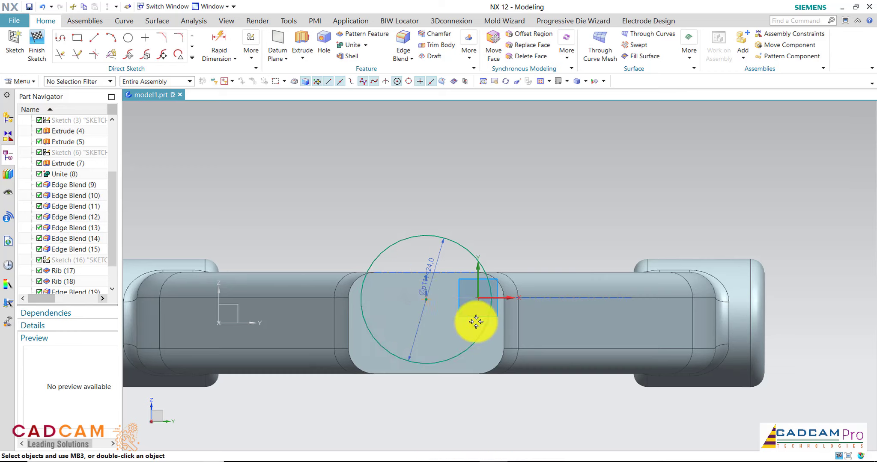
left_click(504, 323)
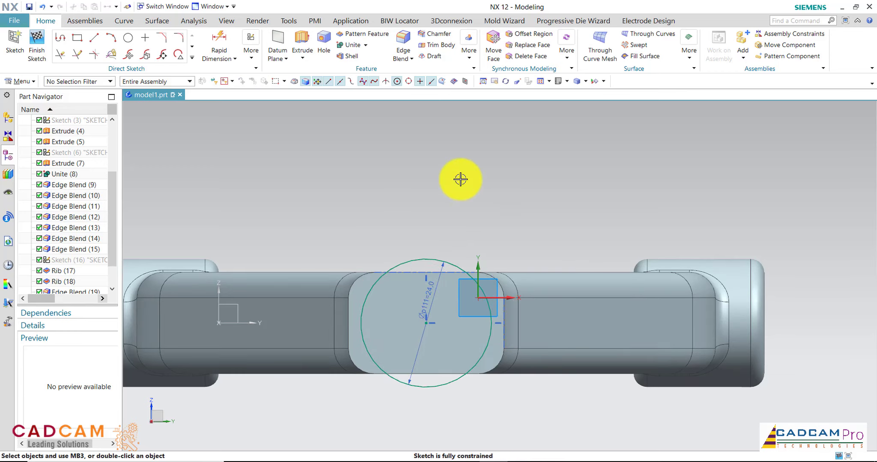
scroll(460, 179, "down", 2)
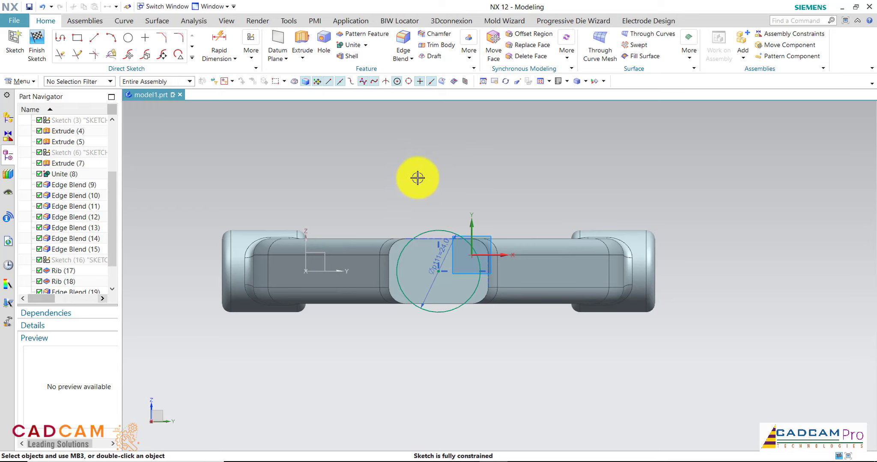
key("End")
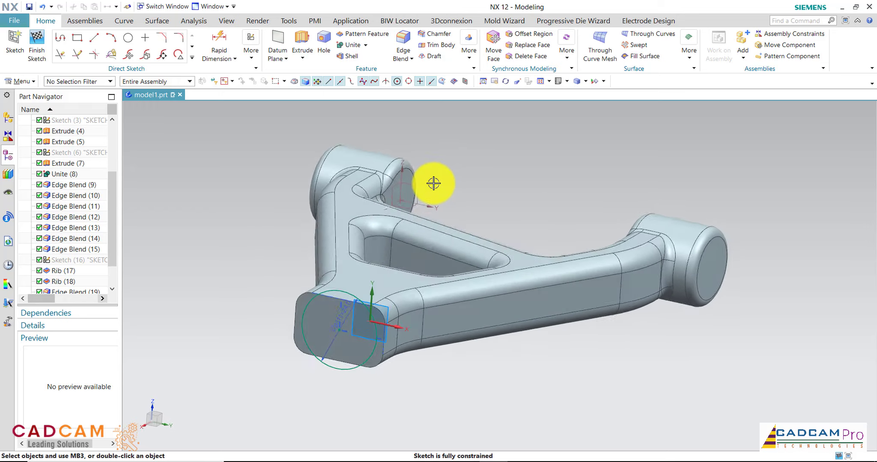
- Finish the sketch and pick the end circle as extrude profile using Curve filter and Connected Curves
left_click(38, 46)
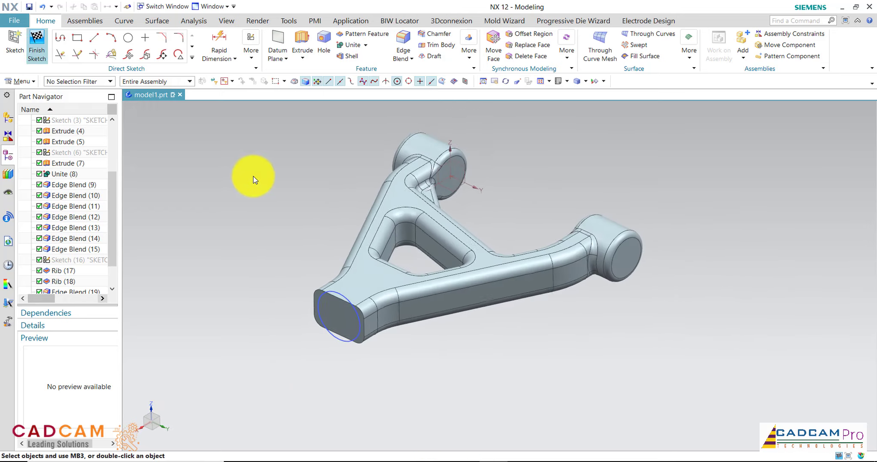
left_click(133, 43)
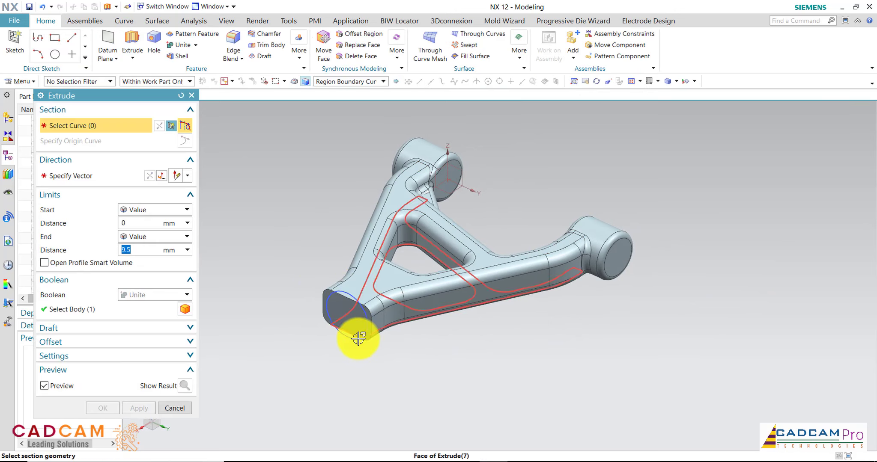
left_click(86, 82)
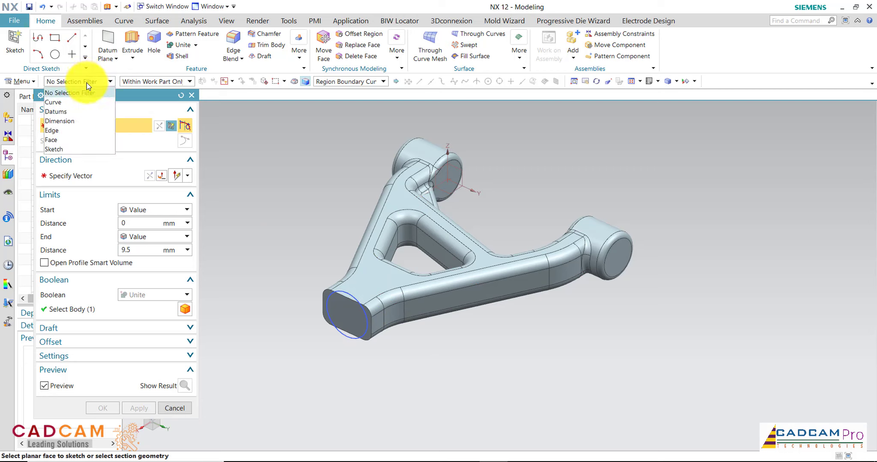
left_click(78, 103)
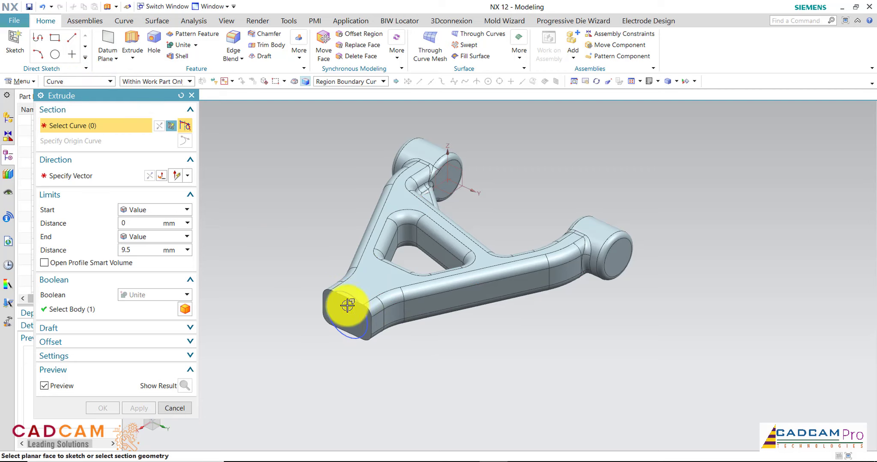
scroll(347, 306, "up", 2)
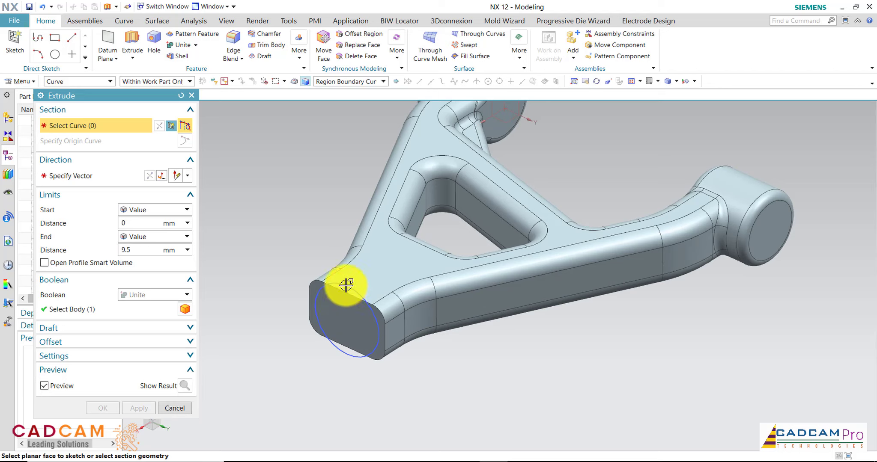
left_click(340, 83)
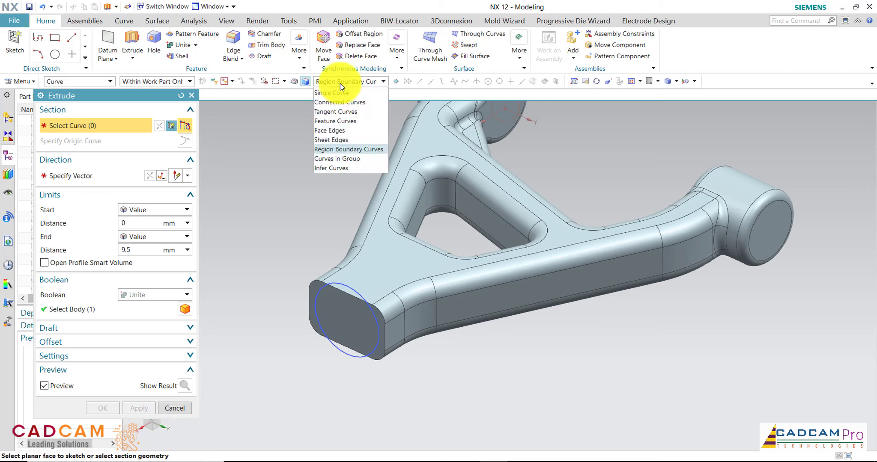
left_click(340, 97)
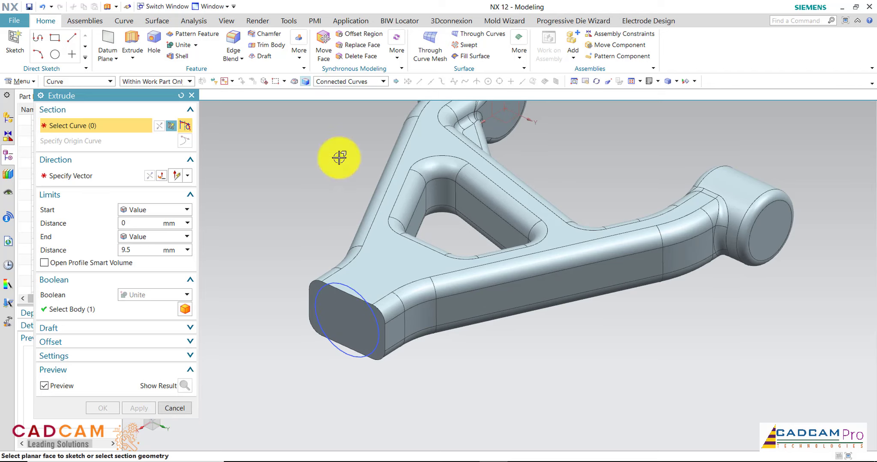
left_click(342, 287)
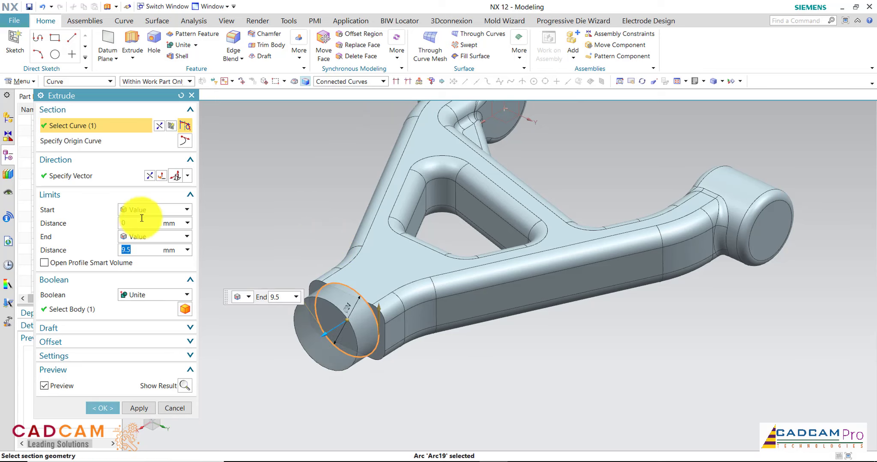
- Reverse the extrusion into the arm, set End to 29 mm, and unite it with the bracket
left_click(151, 181)
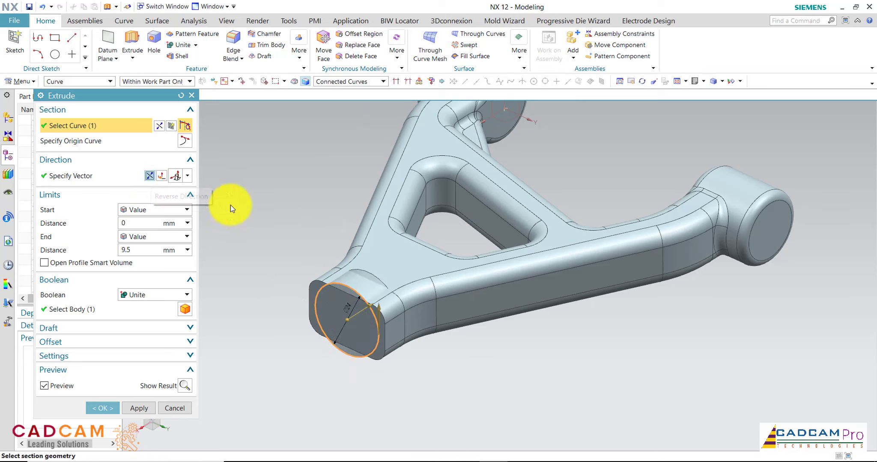
mouse_move(264, 237)
middle_mouse_down()
mouse_move(638, 260)
mouse_move(659, 250)
middle_mouse_up()
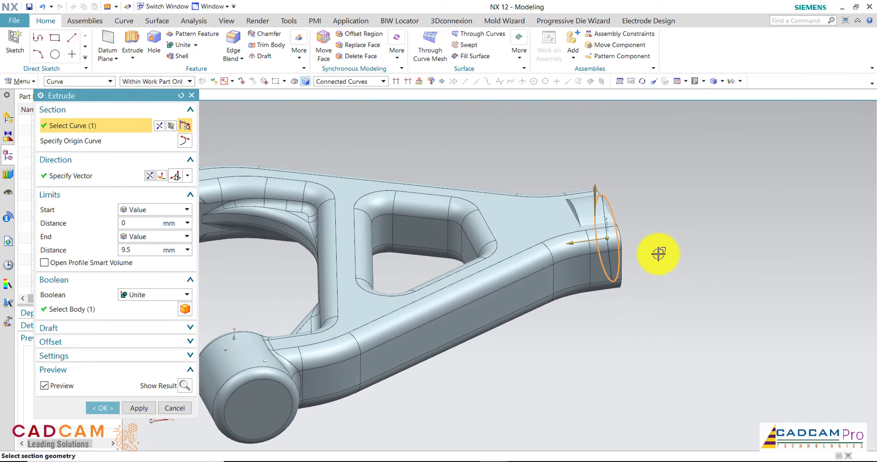
left_click_drag(568, 244, 503, 253)
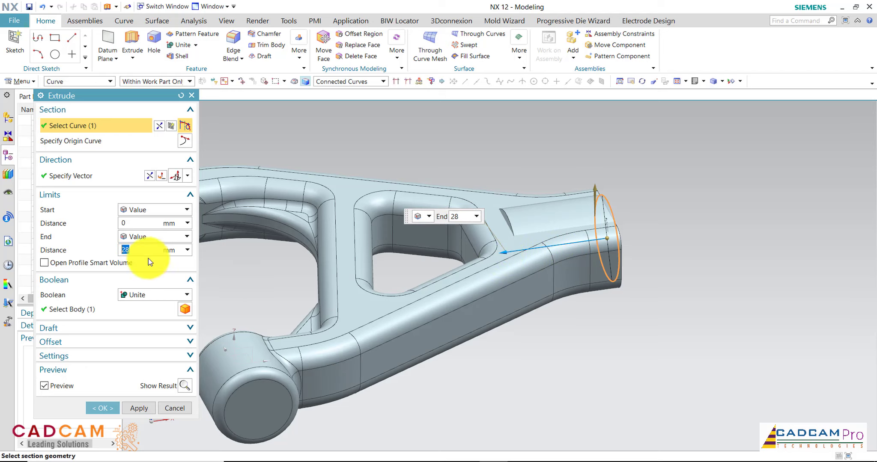
left_click_drag(143, 250, 105, 251)
type("29")
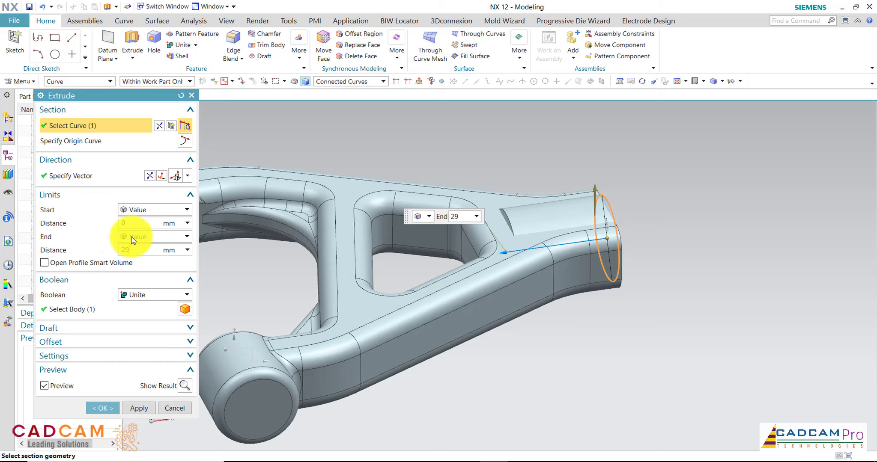
left_click(116, 408)
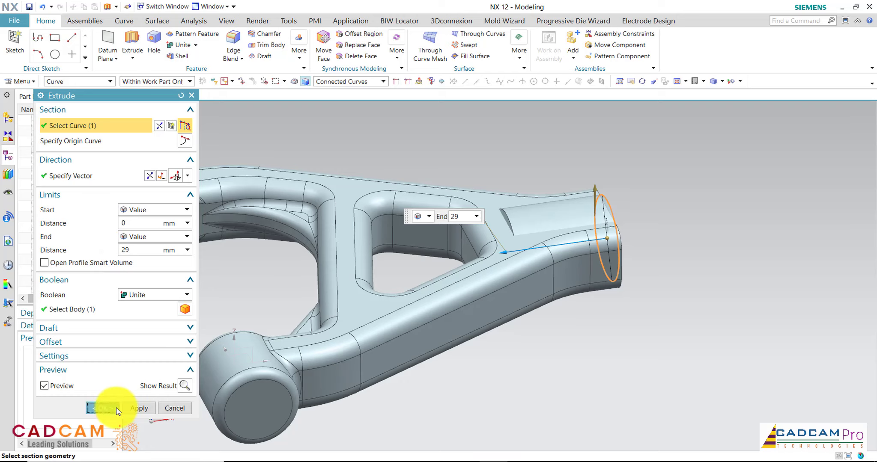
mouse_move(568, 361)
middle_mouse_down()
mouse_move(588, 363)
mouse_move(521, 342)
middle_mouse_up()
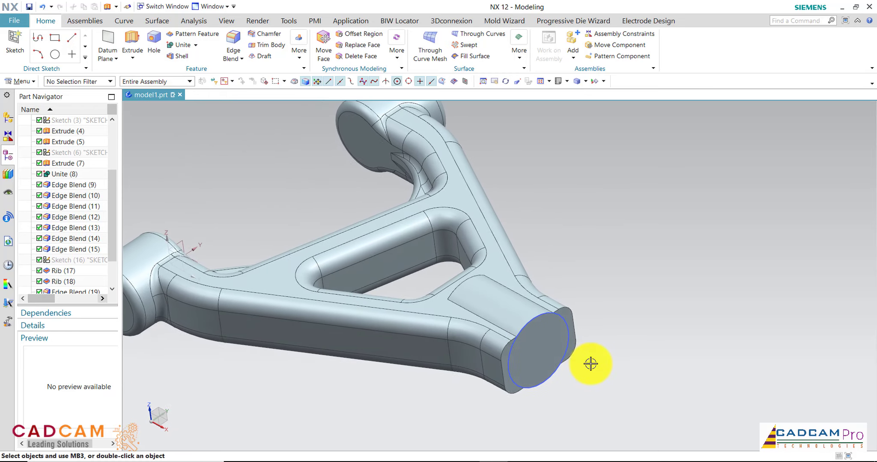
- Hide the end-boss sketch from the part navigator
scroll(43, 289, "down", 2)
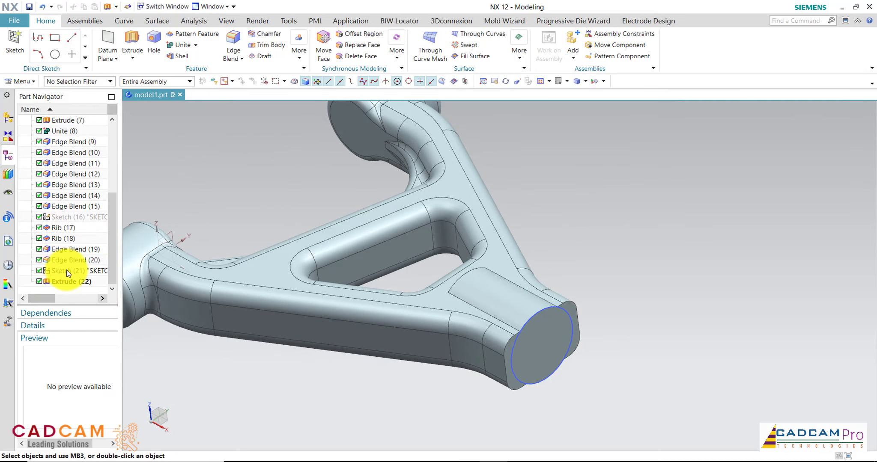
left_click(67, 270)
right_click(68, 270)
left_click(132, 313)
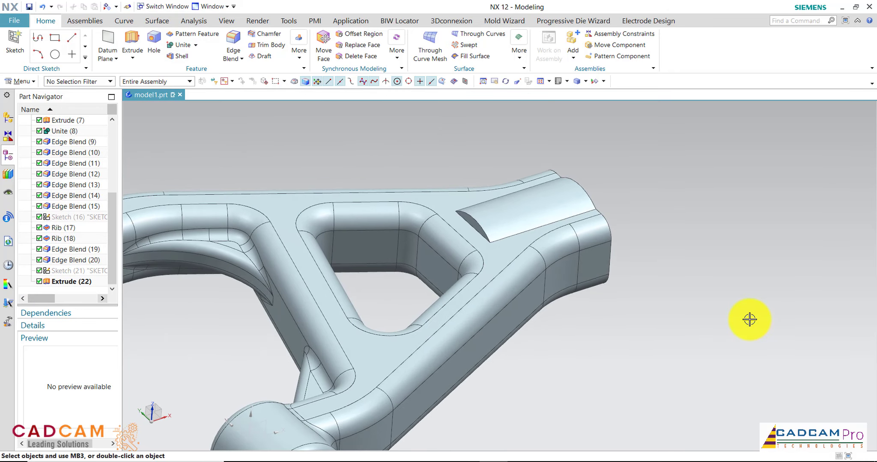
- Change the end-boss circle diameter from 24 to 28 mm, then hide the sketch again
right_click(67, 271)
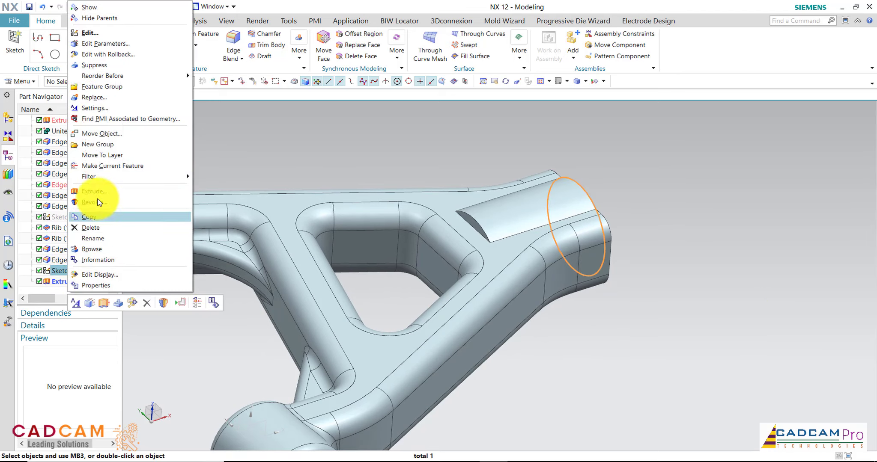
left_click(99, 34)
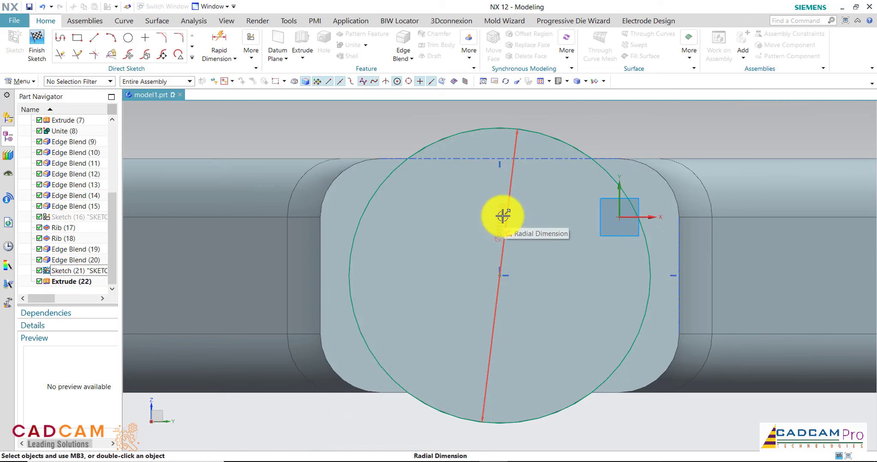
double_click(502, 216)
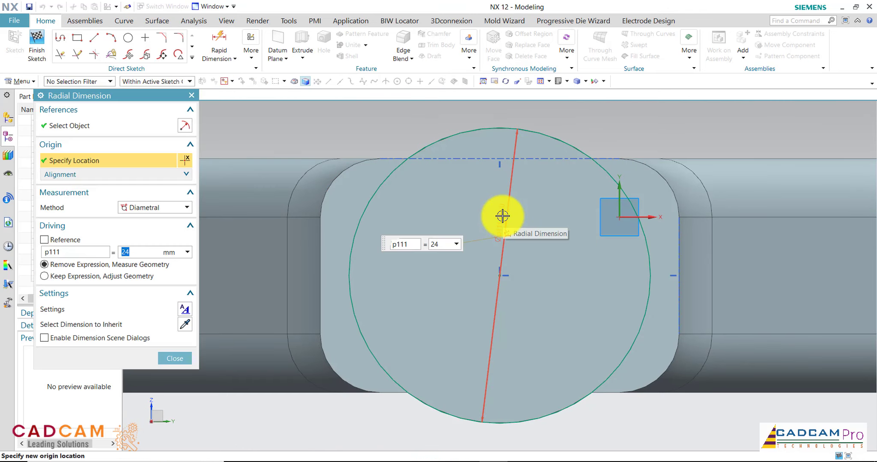
type("28")
key("Return")
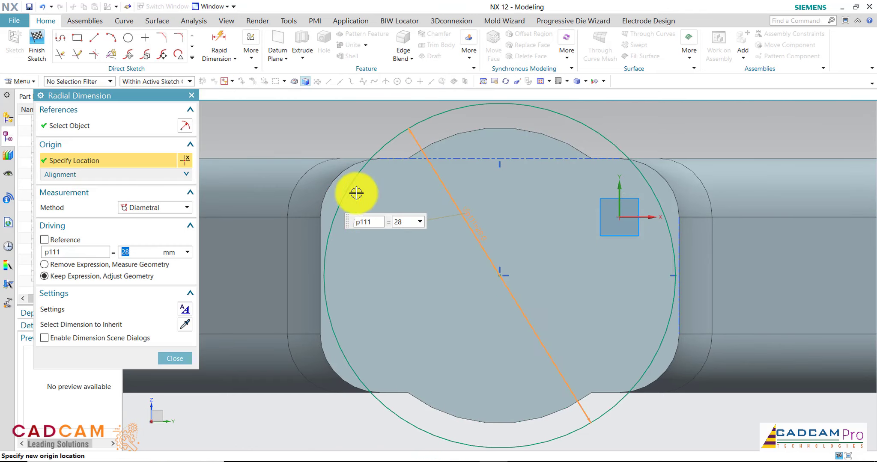
left_click(169, 361)
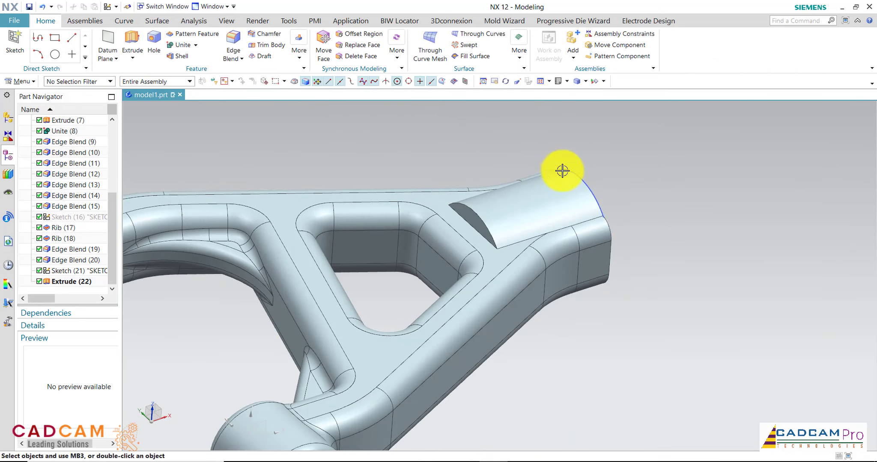
left_click(587, 181)
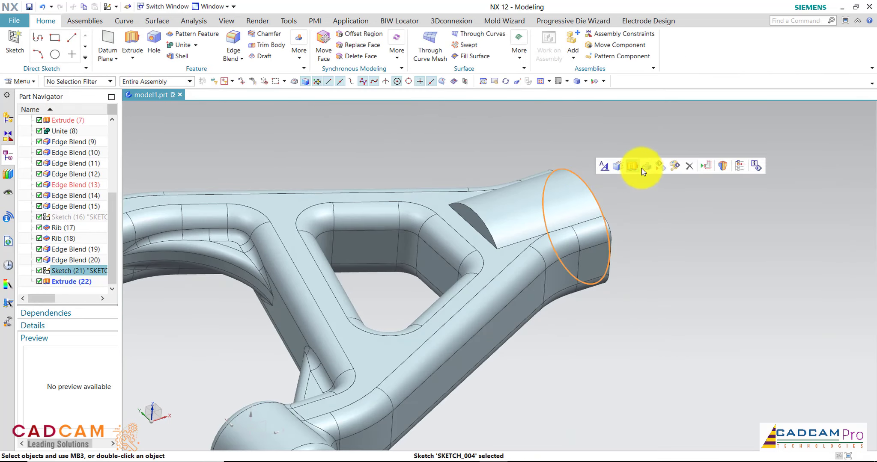
left_click(659, 167)
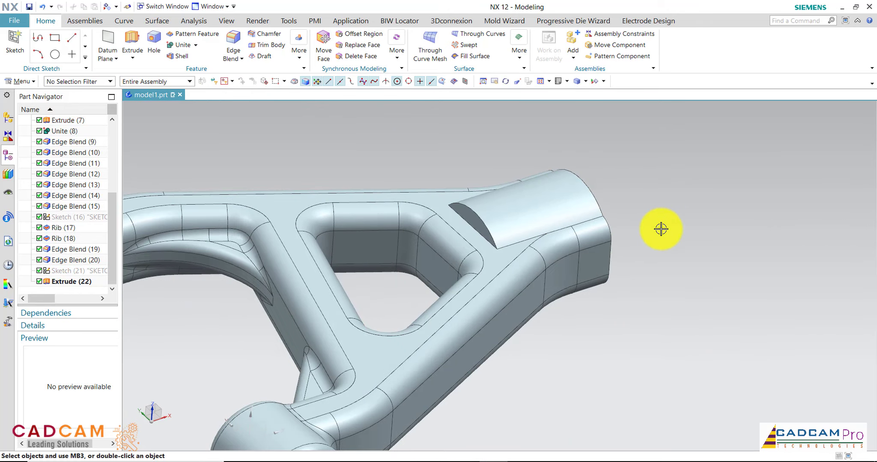
middle_click_drag(663, 217, 651, 237)
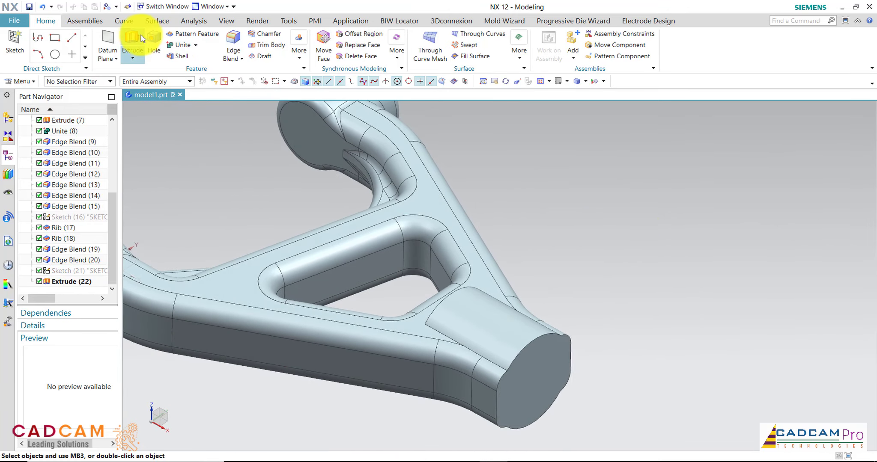
- Apply 2.5 mm edge blends to the first boss's edge chains where it meets the arm
left_click(232, 39)
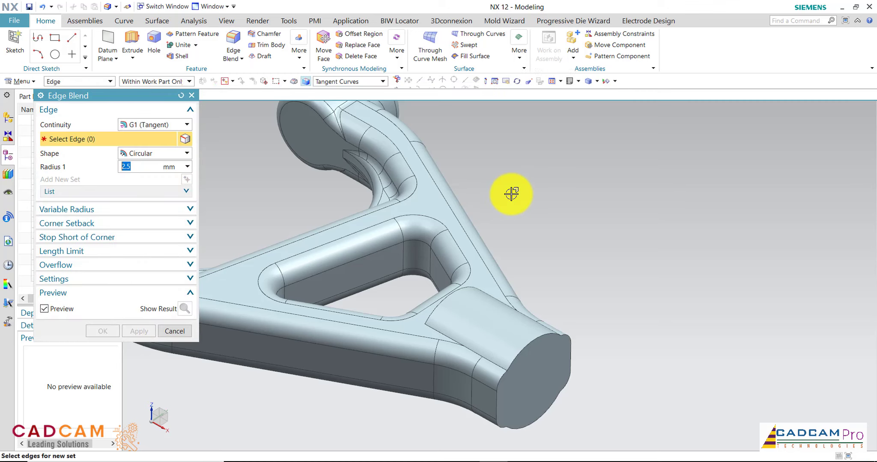
left_click(484, 356)
mouse_move(526, 286)
middle_mouse_down()
mouse_move(388, 333)
mouse_move(399, 358)
middle_mouse_up()
left_click(402, 365)
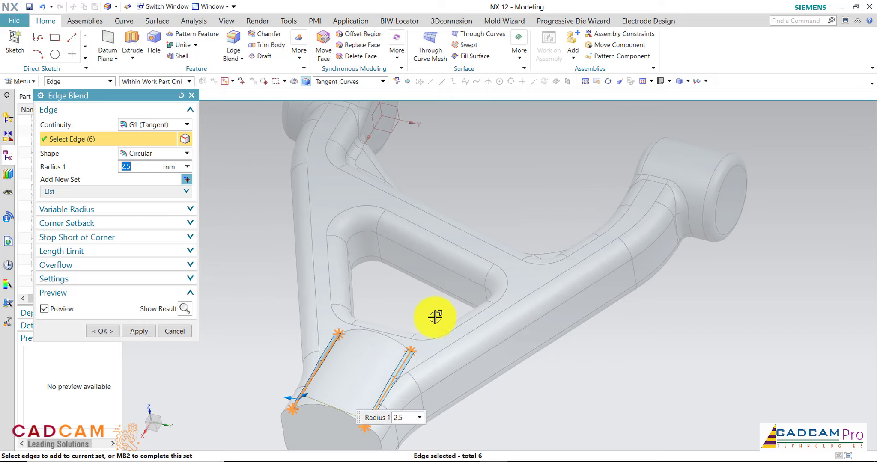
mouse_move(434, 318)
middle_mouse_down()
mouse_move(385, 352)
mouse_move(399, 378)
mouse_move(488, 327)
mouse_move(536, 348)
mouse_move(525, 337)
middle_mouse_up()
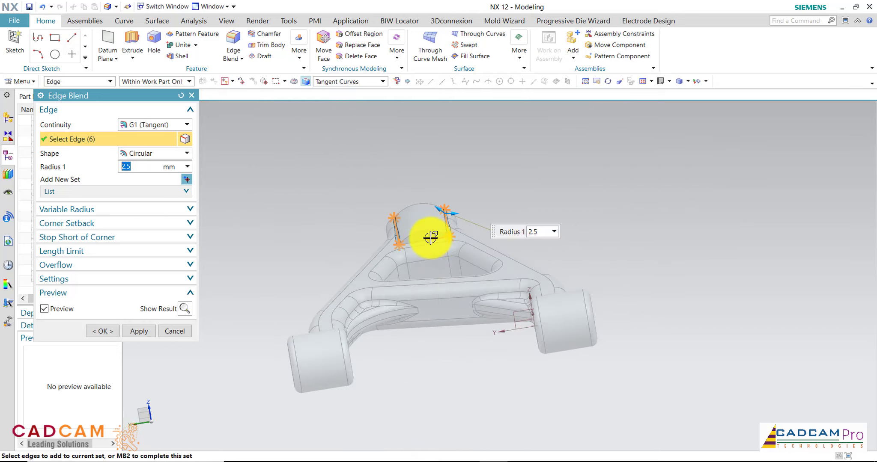
left_click(155, 332)
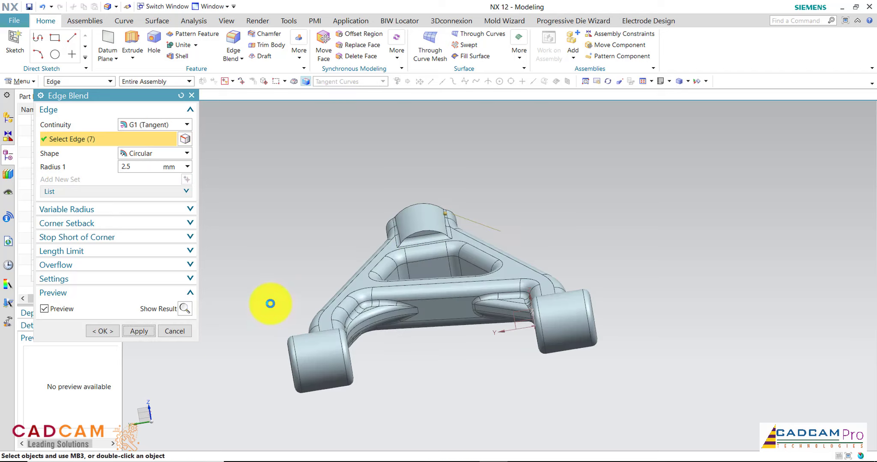
- Blend the right boss's edge chains and adjacent vertical edge at 2.5 mm
mouse_move(538, 255)
middle_mouse_down()
mouse_move(522, 251)
mouse_move(505, 209)
mouse_move(541, 281)
middle_mouse_up()
left_click(542, 281)
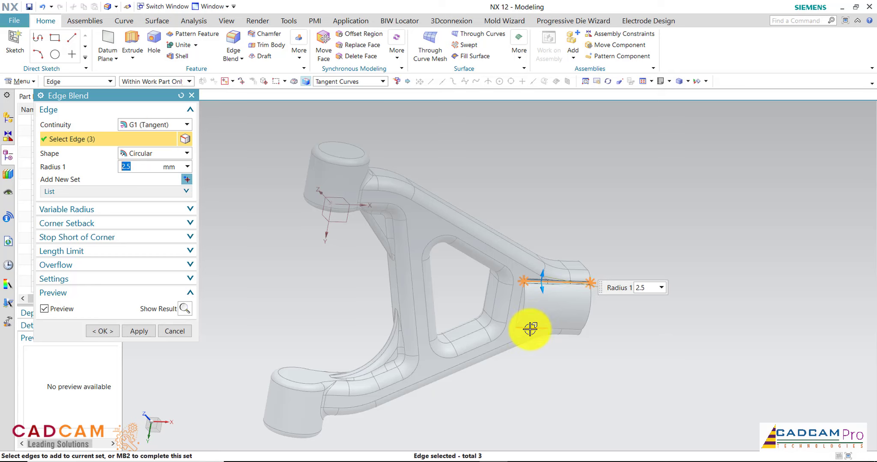
left_click(528, 329)
left_click(520, 305)
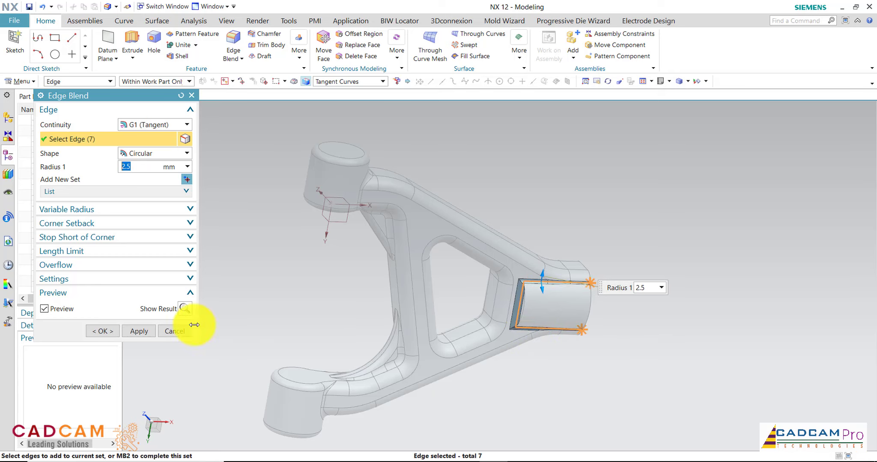
left_click(149, 330)
- Blend the remaining right and upper boss edge chains at 2.5 mm and close the blend
left_click(523, 308)
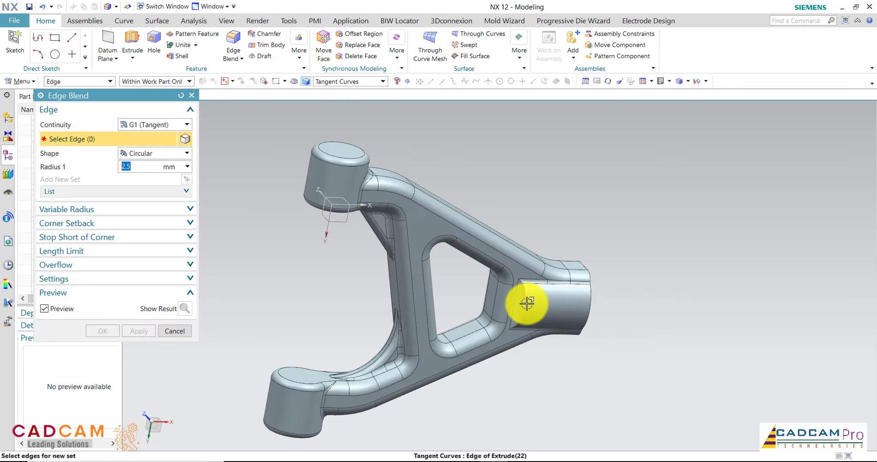
middle_click_drag(614, 227, 527, 248)
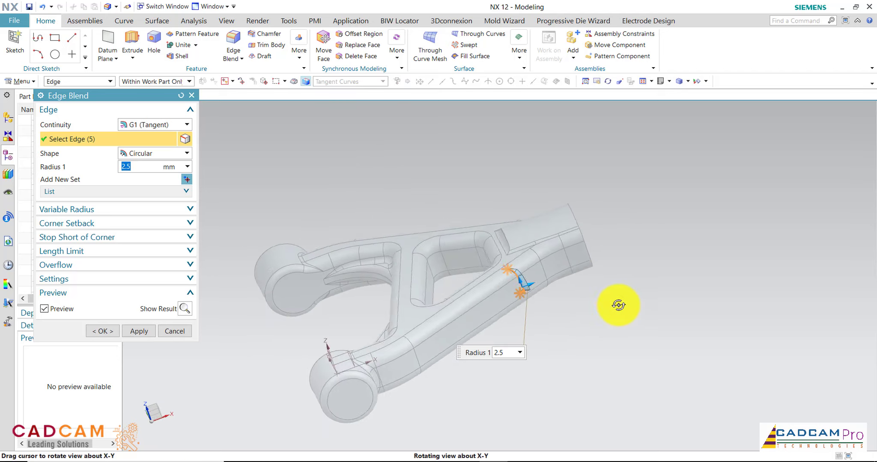
left_click(505, 233)
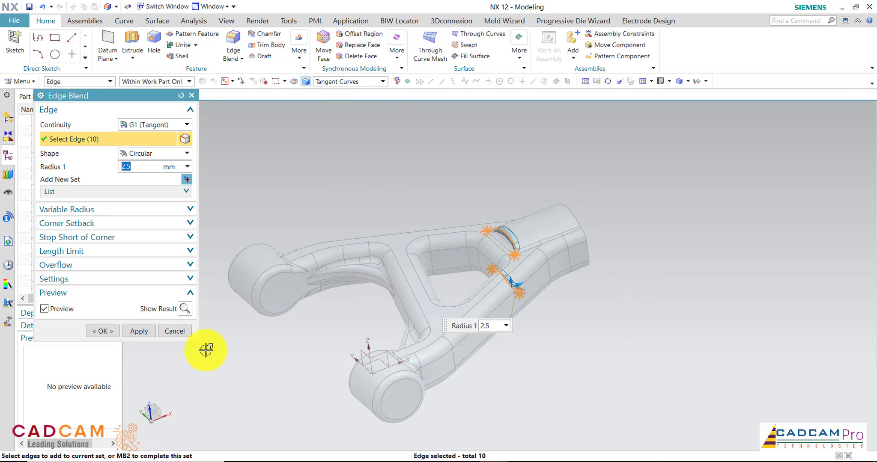
left_click(150, 335)
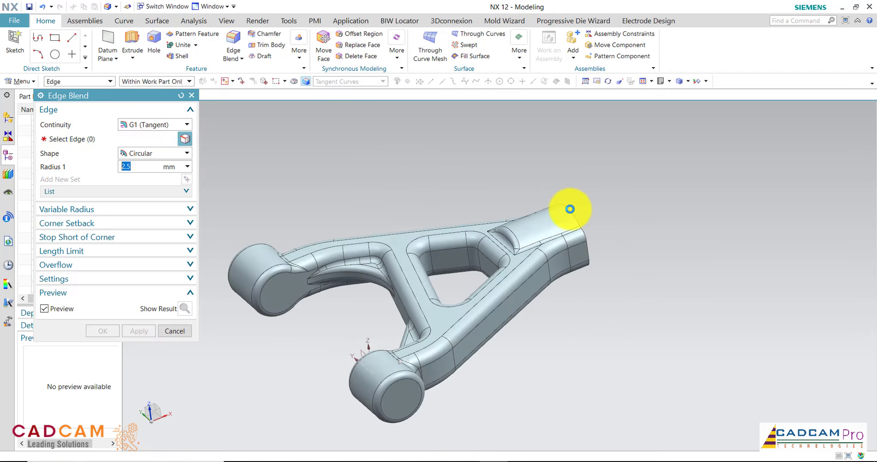
left_click(570, 209)
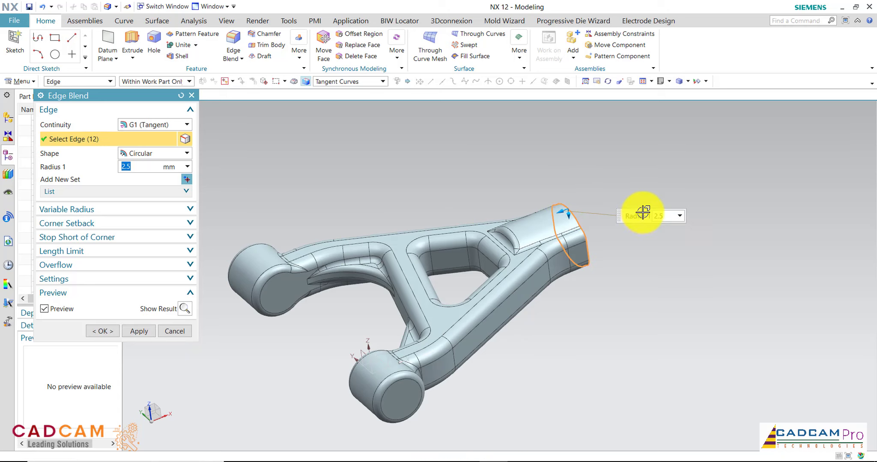
left_click(114, 331)
mouse_move(458, 202)
middle_mouse_down()
mouse_move(471, 212)
mouse_move(456, 320)
mouse_move(397, 349)
mouse_move(450, 344)
middle_mouse_up()
- Create a datum plane offset 16 mm from the arm's left end face
scroll(397, 348, "up", 2)
scroll(399, 350, "down", 2)
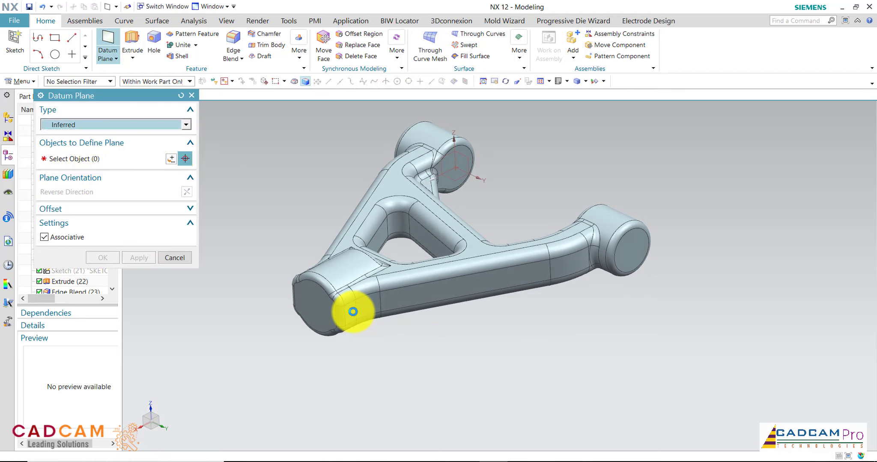
left_click(352, 310)
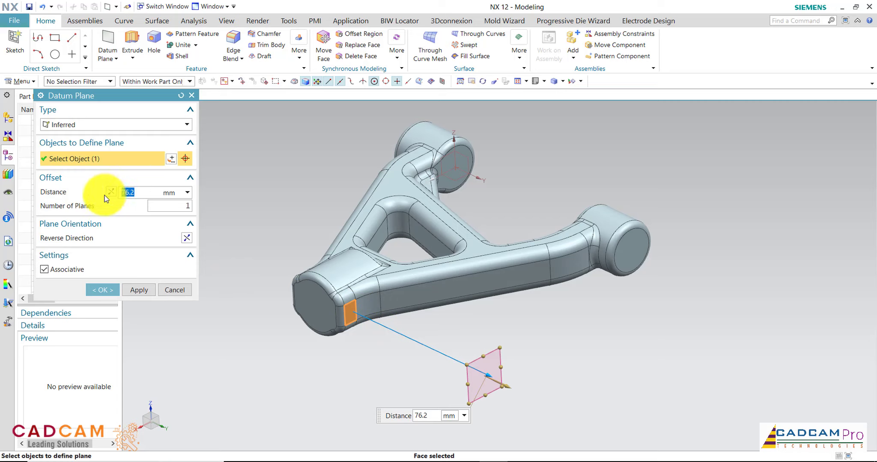
type("16")
left_click(184, 208)
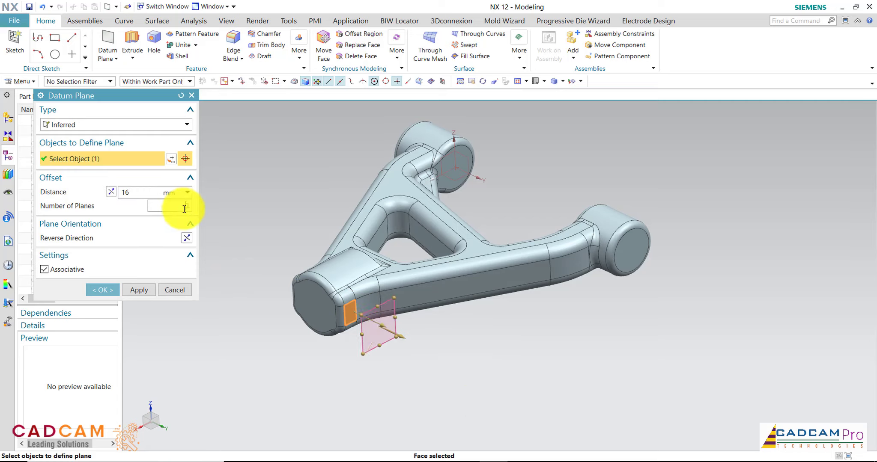
left_click(116, 292)
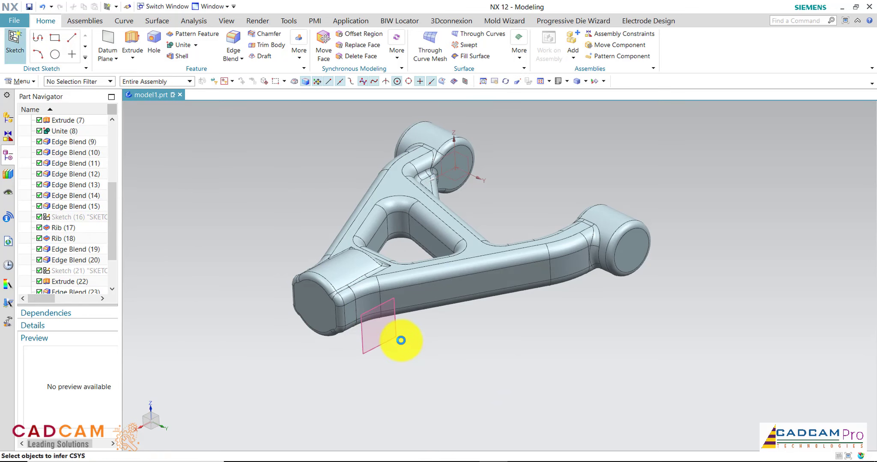
- Start a new sketch on the offset datum plane
left_click(396, 340)
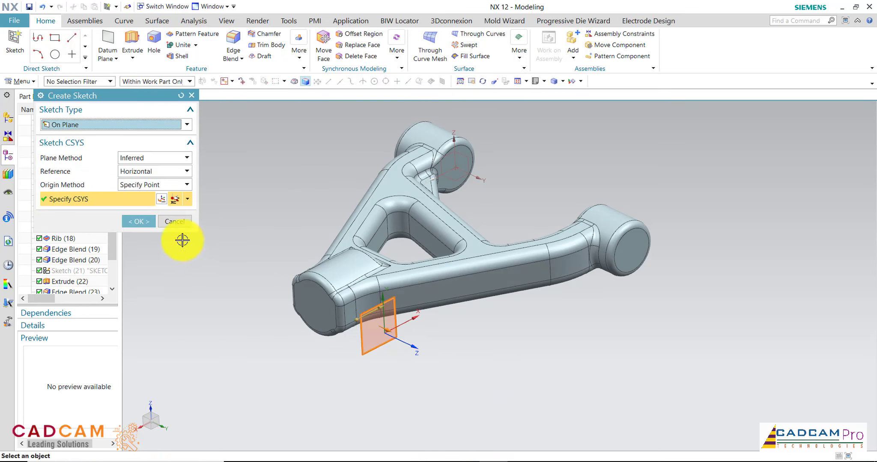
left_click(139, 221)
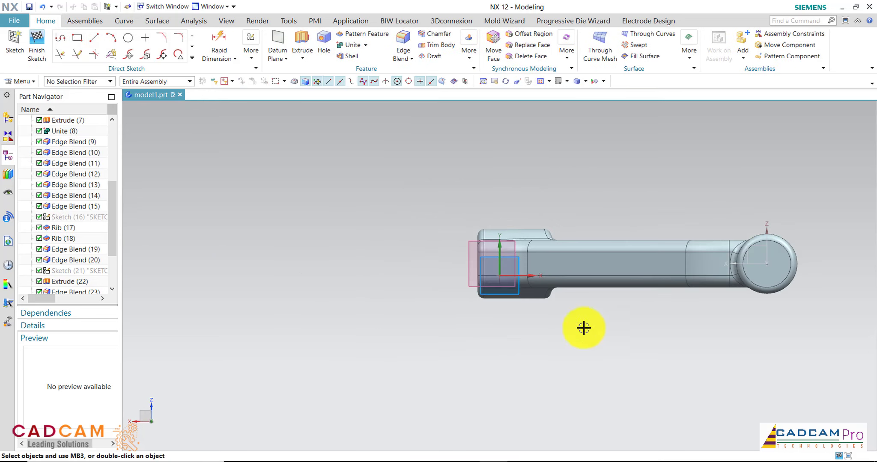
scroll(590, 309, "up", 1)
scroll(590, 311, "up", 1)
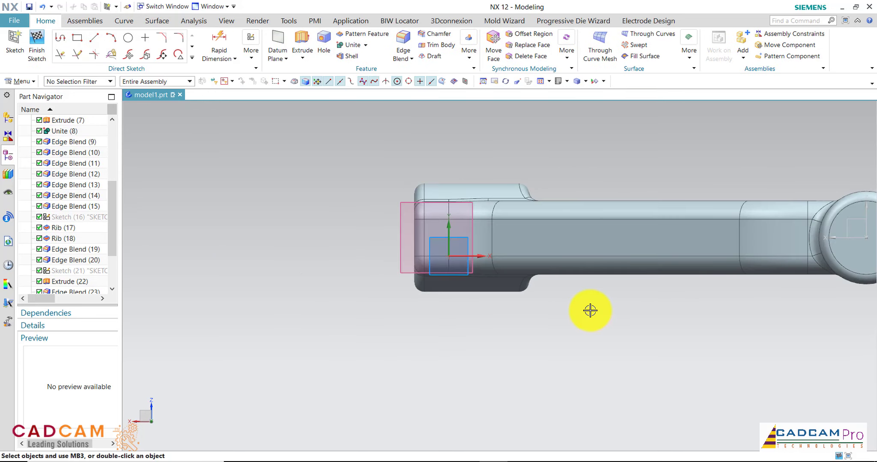
- Draw a circle near the arm's left end with a 20 mm diameter
left_click(128, 38)
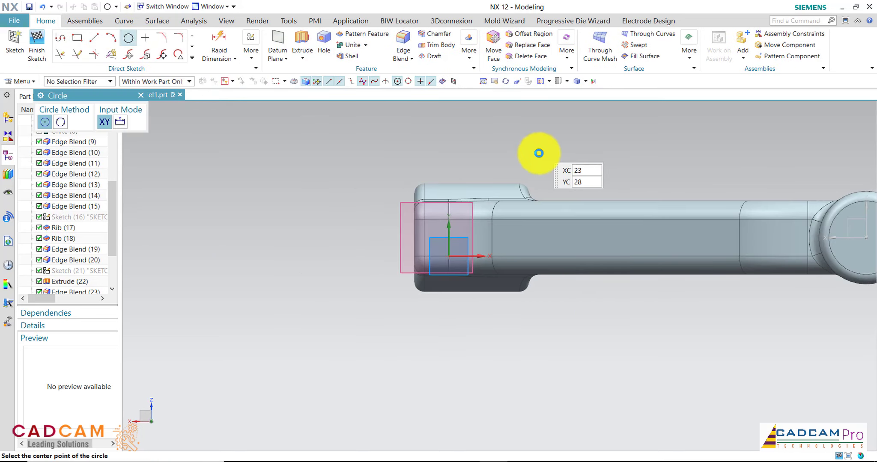
left_click(462, 230)
type("20")
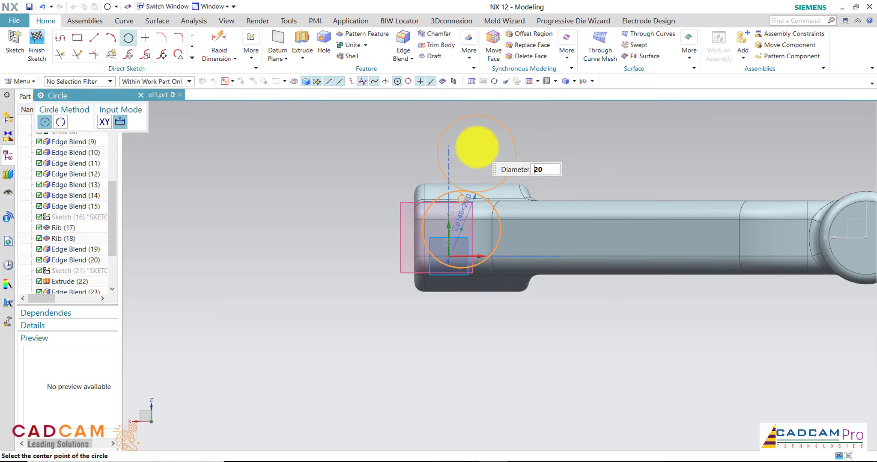
key("Escape")
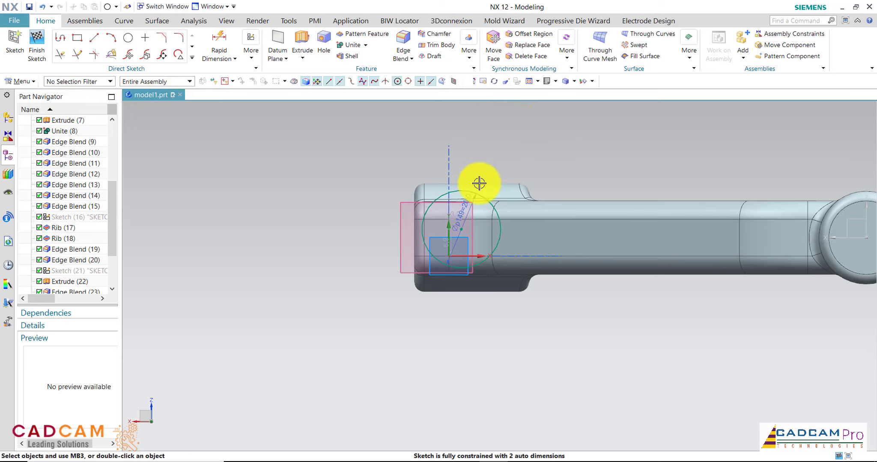
scroll(467, 201, "up", 2)
scroll(445, 210, "up", 2)
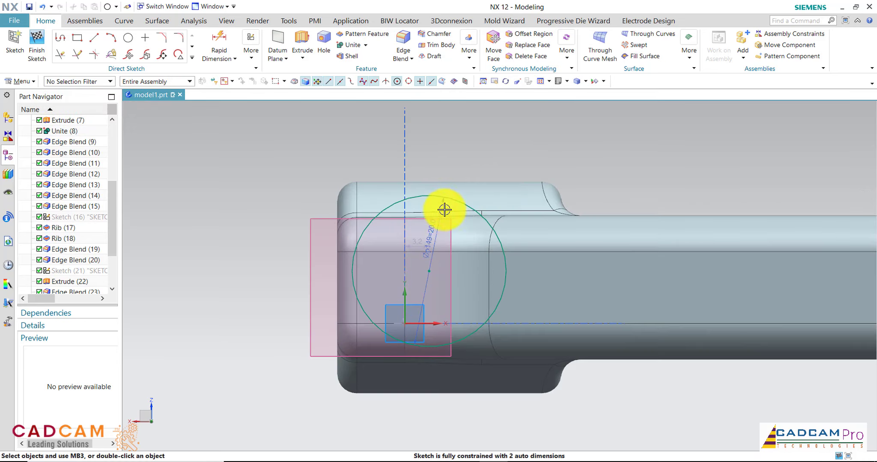
double_click(431, 228)
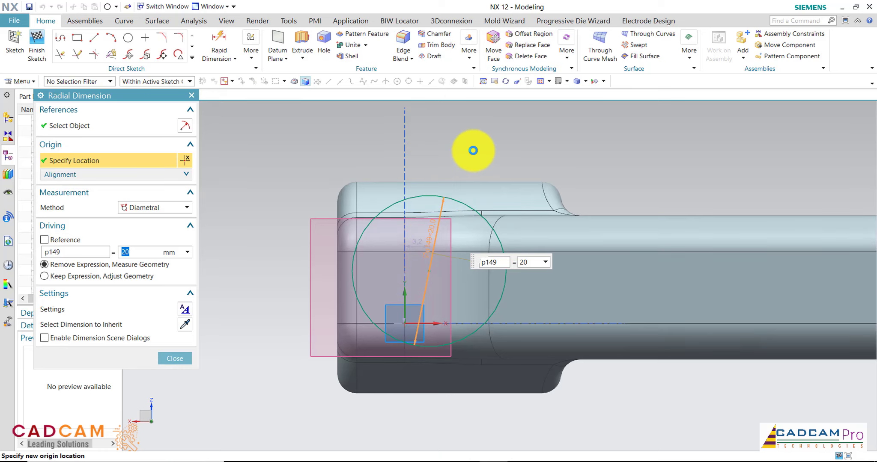
key("Escape")
scroll(280, 203, "down", 2)
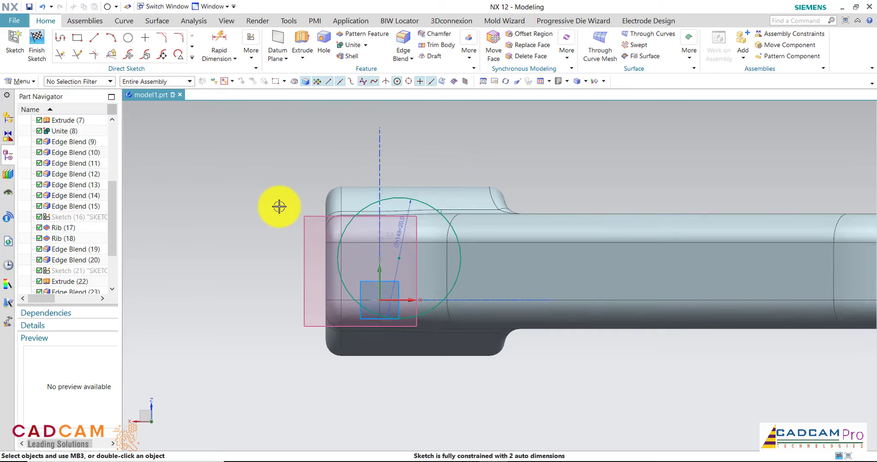
scroll(279, 207, "down", 2)
scroll(296, 205, "up", 1)
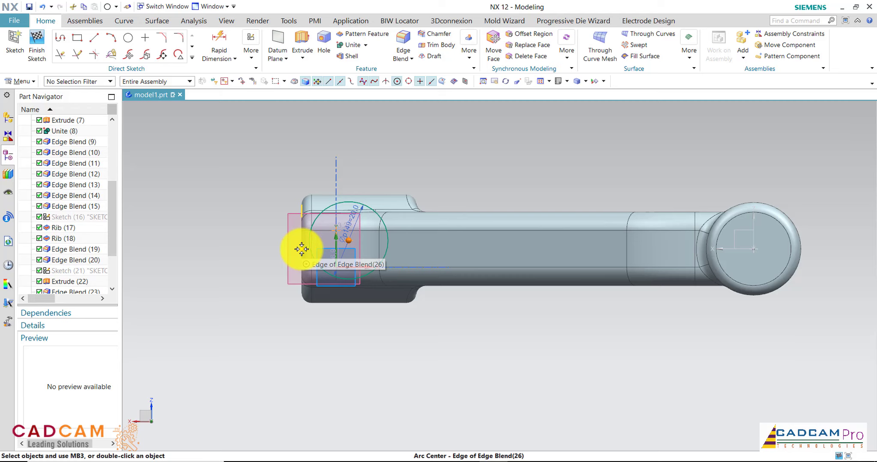
- Dimension the Ø20 circle's centre 12 mm from the arm's left end edge and finish the sketch
scroll(301, 249, "up", 2)
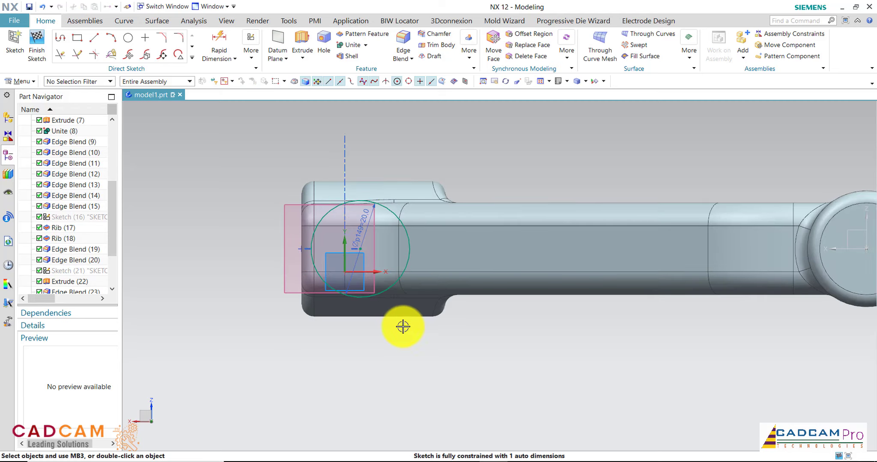
left_click(225, 40)
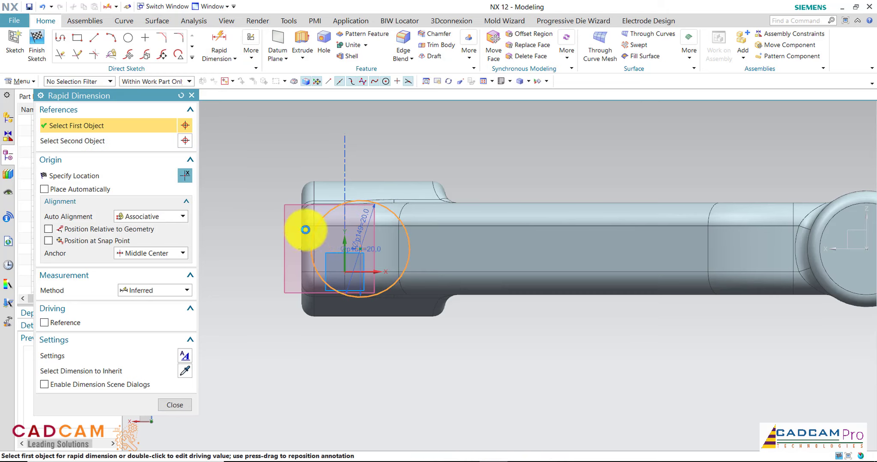
left_click(305, 230)
left_click(299, 237)
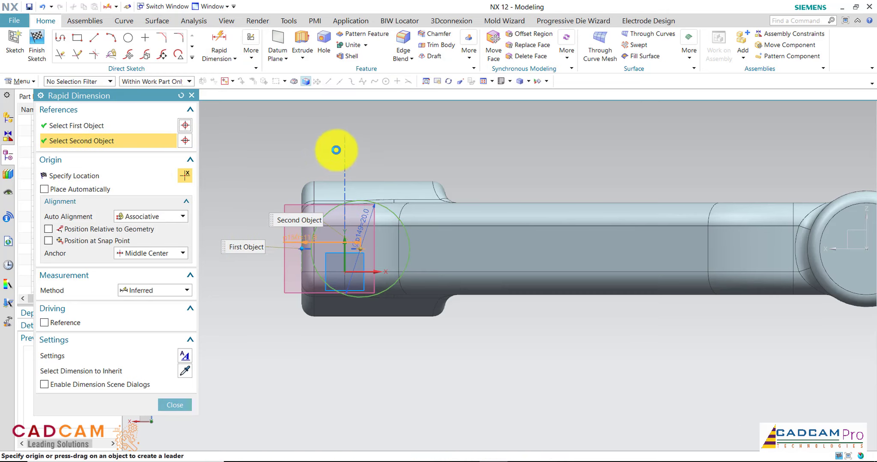
left_click(335, 117)
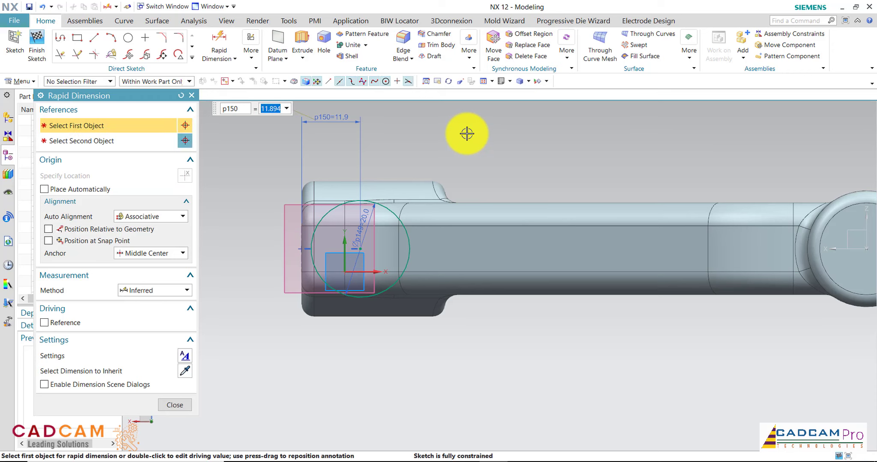
type("12")
key("Return")
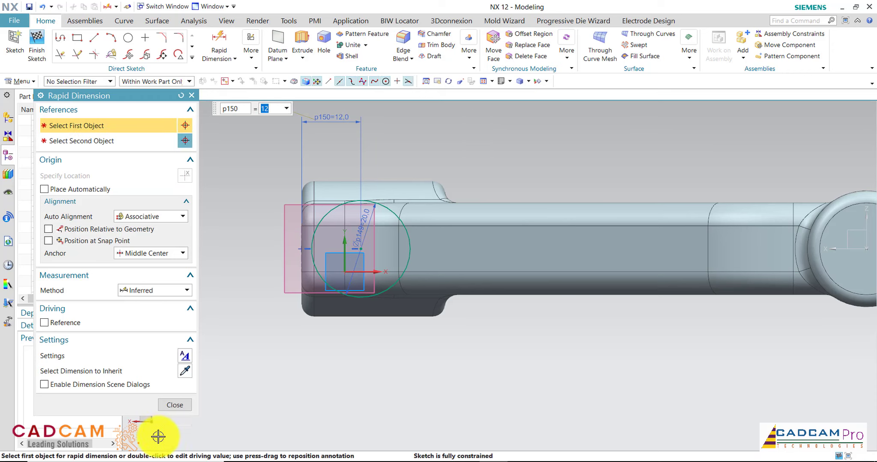
left_click(177, 411)
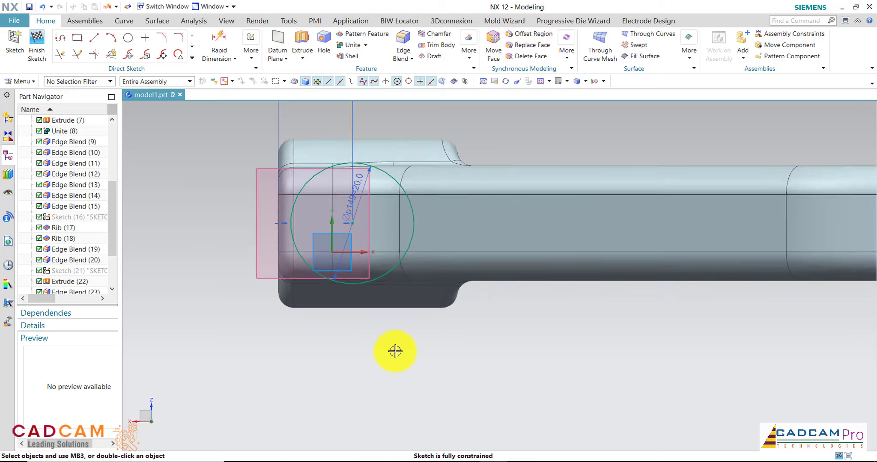
left_click(37, 46)
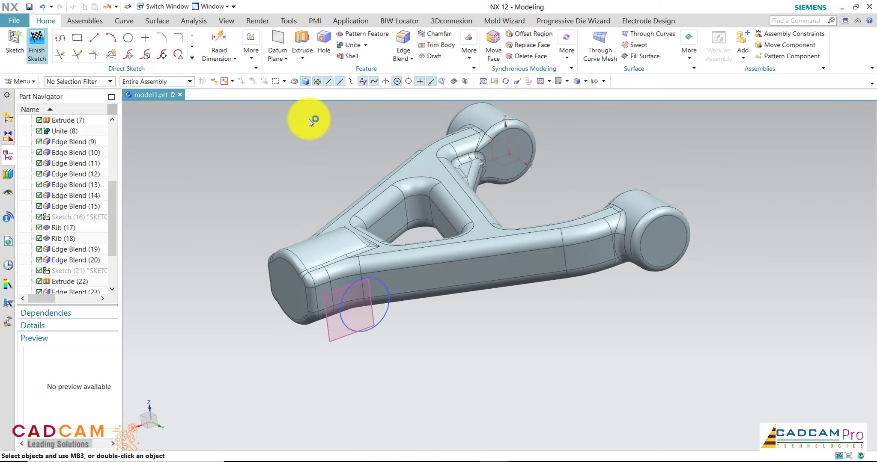
- Hide the datum plane and extrude the Ø20 circle Until Next, united with the bracket
left_click(374, 351)
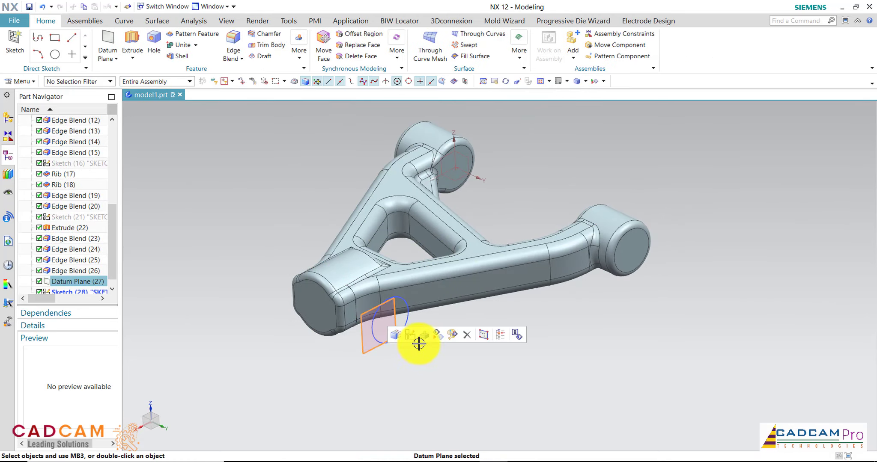
left_click(436, 335)
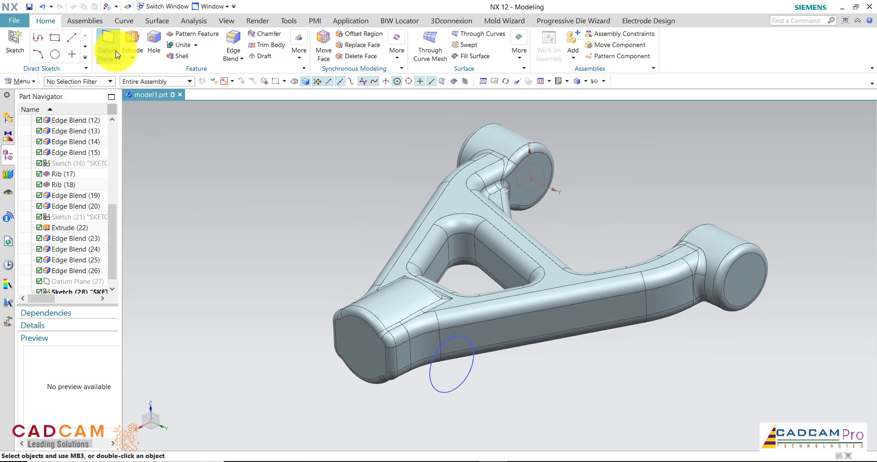
left_click(131, 43)
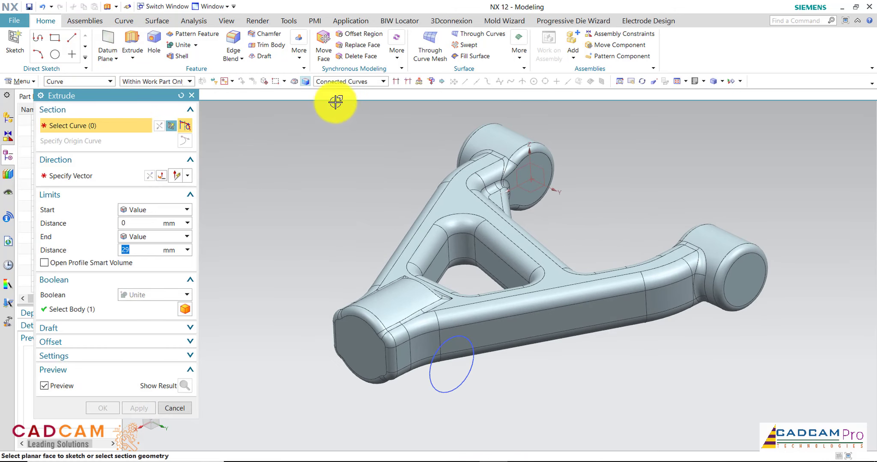
left_click(452, 392)
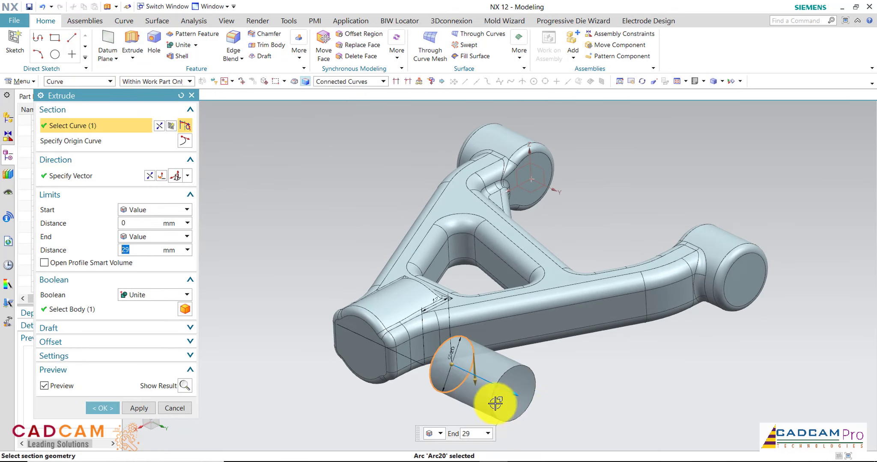
left_click(153, 177)
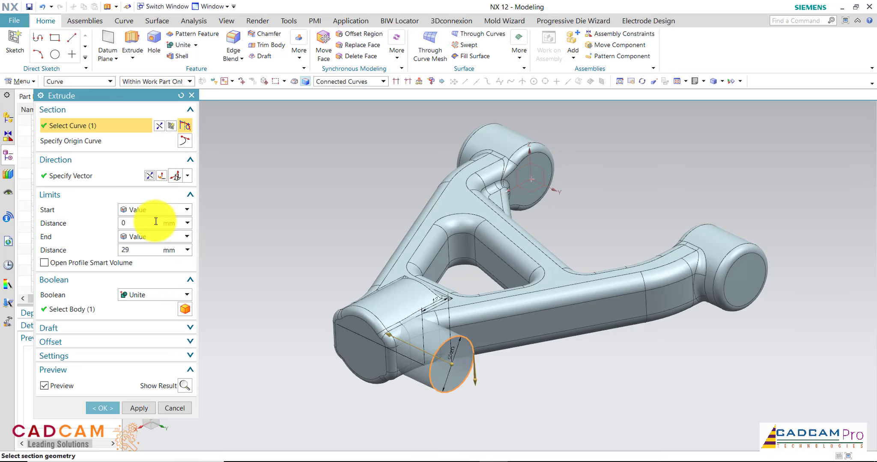
left_click(153, 237)
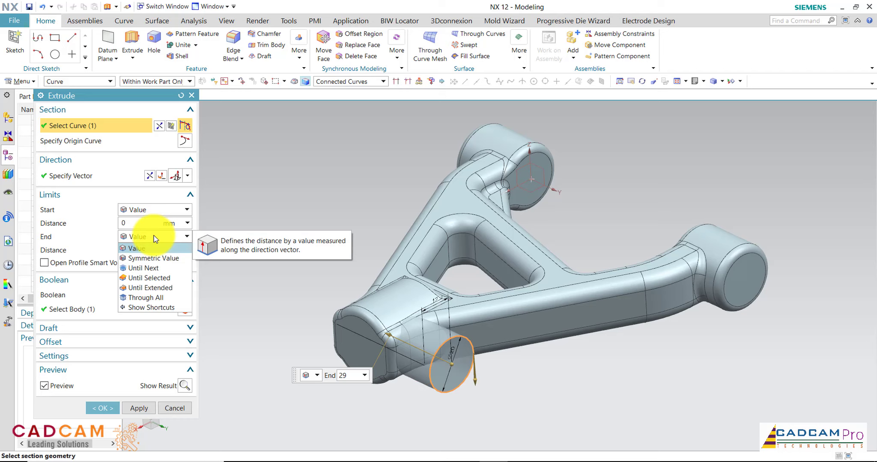
left_click(145, 268)
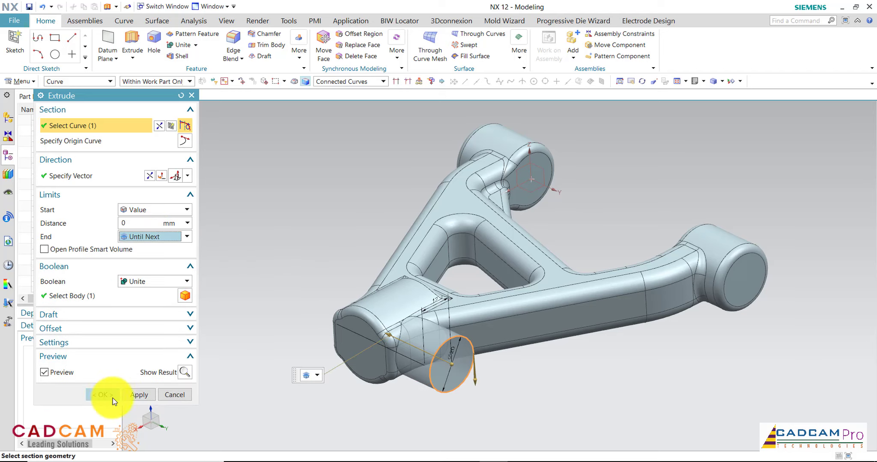
left_click(113, 399)
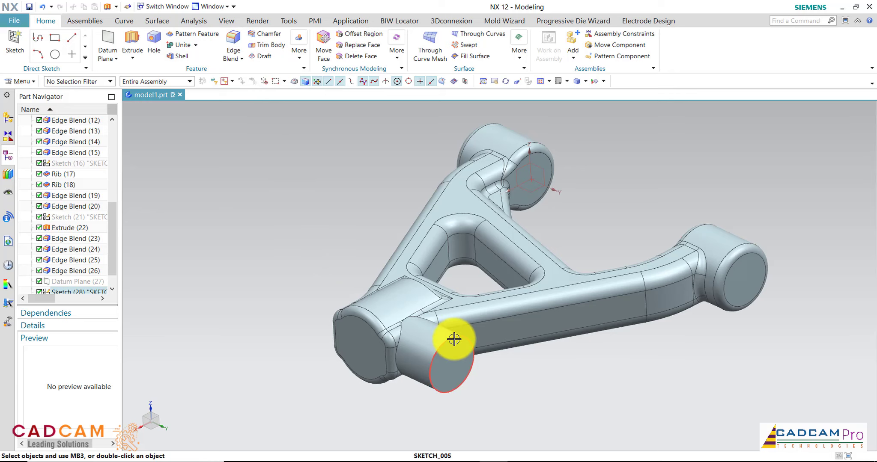
left_click(472, 350)
- Round the Ø20 cylinder-to-arm junction edges with a 1.5 mm edge blend
left_click(532, 371)
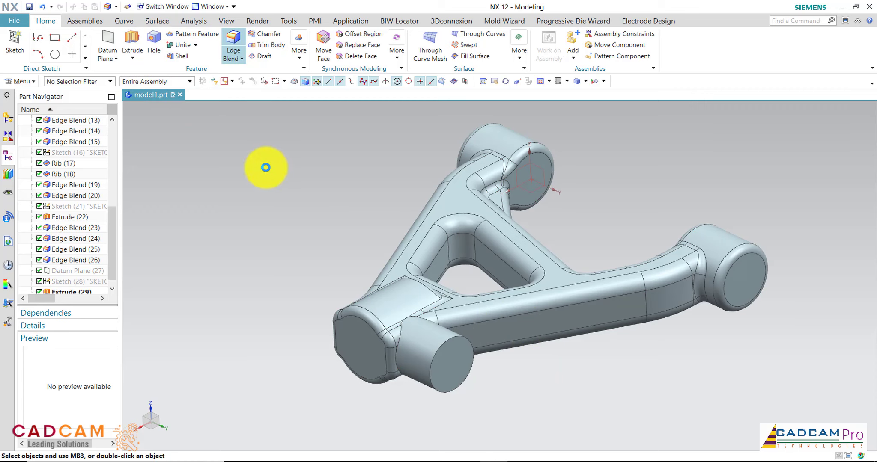
left_click(145, 167)
type("1.")
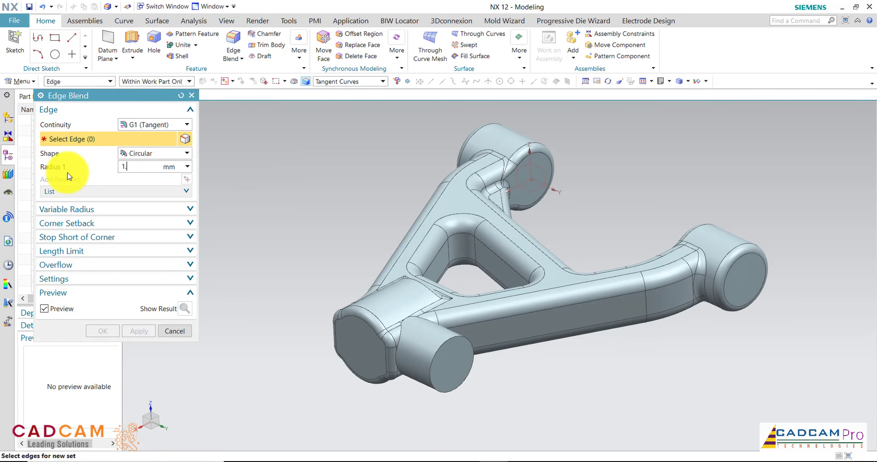
type("5")
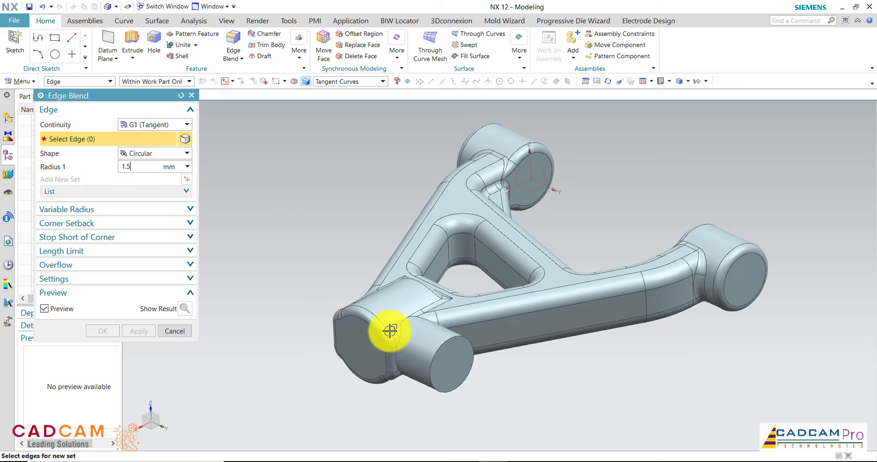
left_click(400, 333)
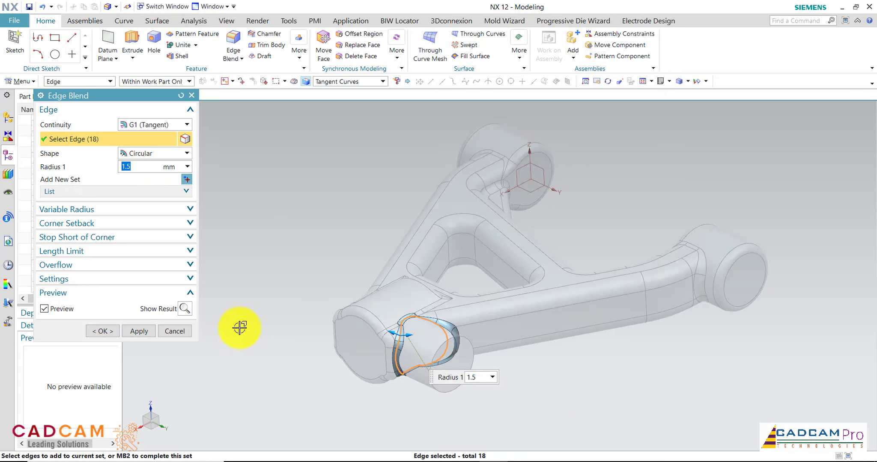
left_click(184, 309)
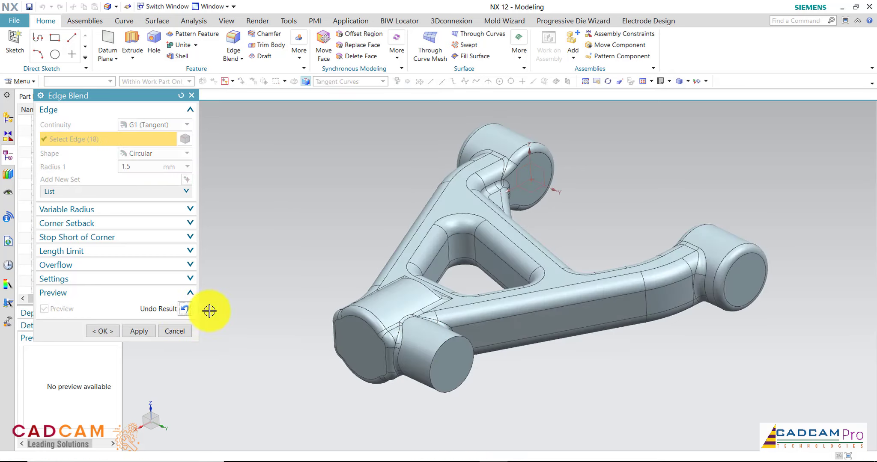
mouse_move(303, 278)
middle_mouse_down()
mouse_move(258, 282)
mouse_move(231, 317)
middle_mouse_up()
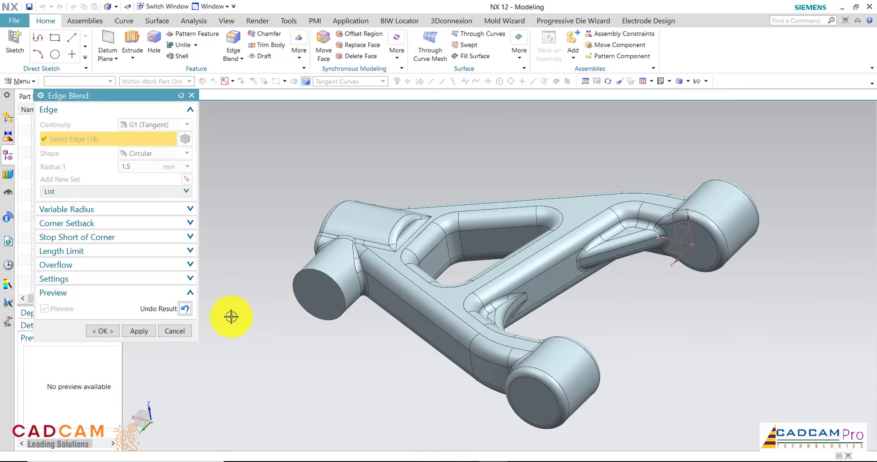
left_click(114, 335)
mouse_move(384, 336)
middle_mouse_down()
mouse_move(385, 358)
mouse_move(444, 319)
mouse_move(435, 352)
mouse_move(446, 348)
mouse_move(438, 346)
middle_mouse_up()
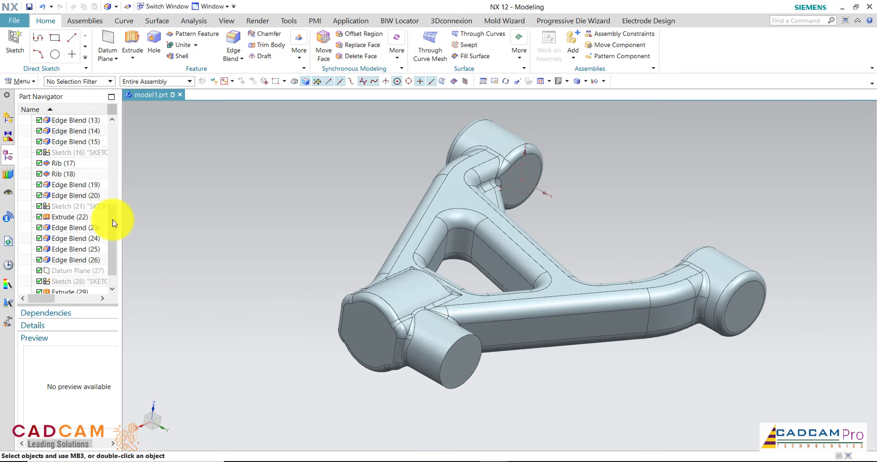
- Start a sketch on the plane at the new boss's circular edge and fit the view
left_click_drag(115, 227, 113, 237)
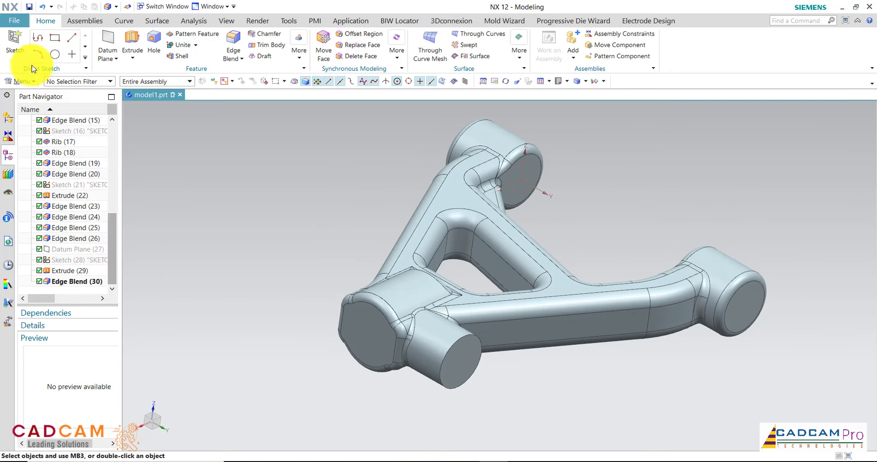
left_click(15, 40)
left_click(535, 192)
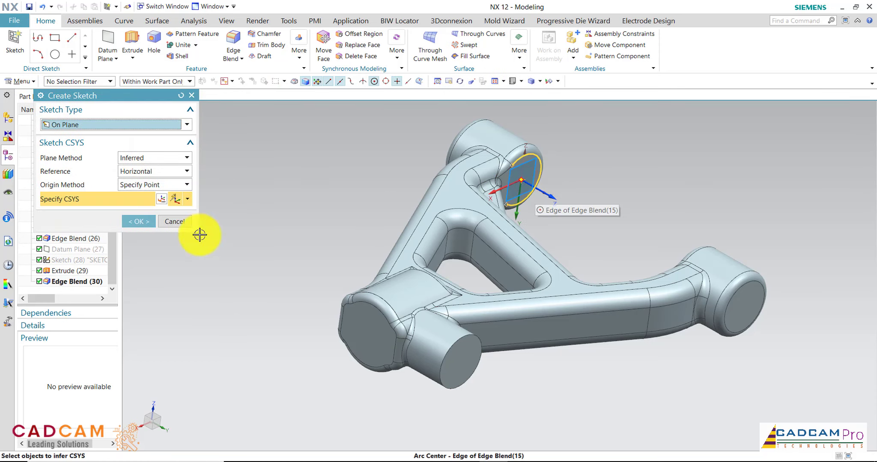
left_click(144, 222)
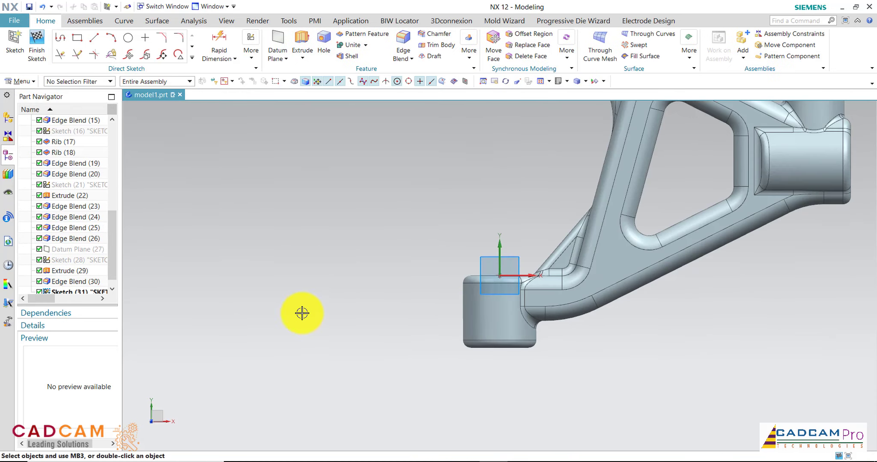
key("ctrl+f")
scroll(552, 175, "up", 5)
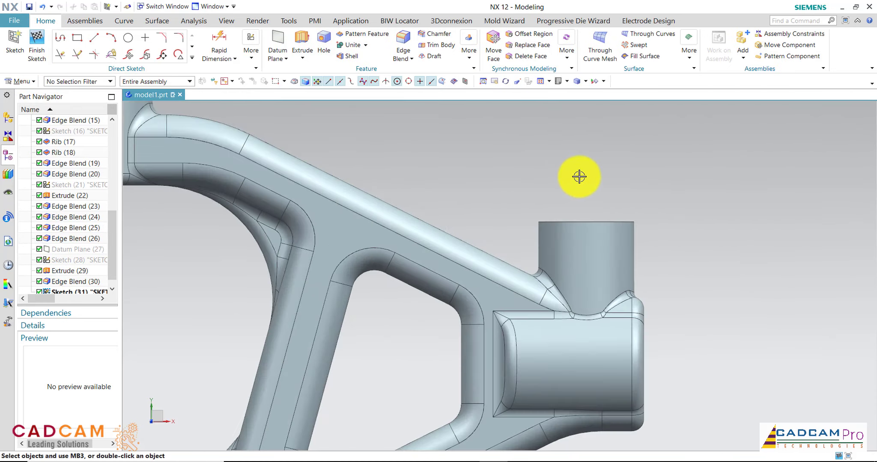
scroll(579, 177, "up", 2)
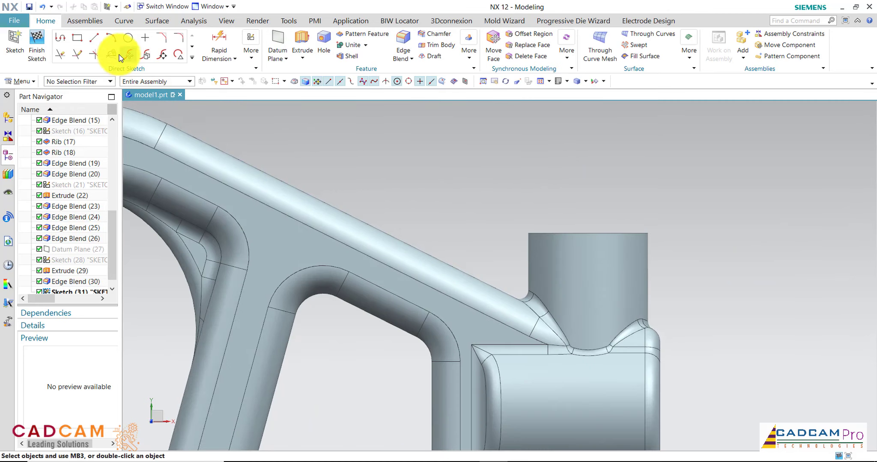
- Draw a 26 mm horizontal line leftward from the cylinder's top edge and finish the sketch
left_click(95, 39)
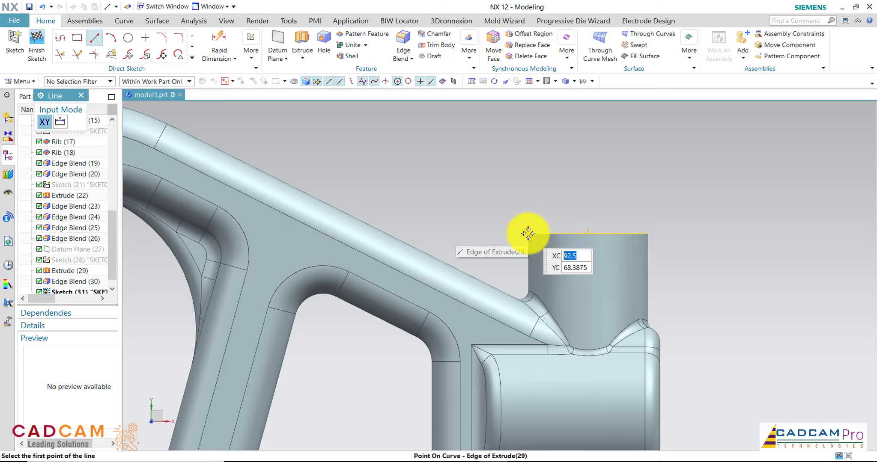
left_click(528, 233)
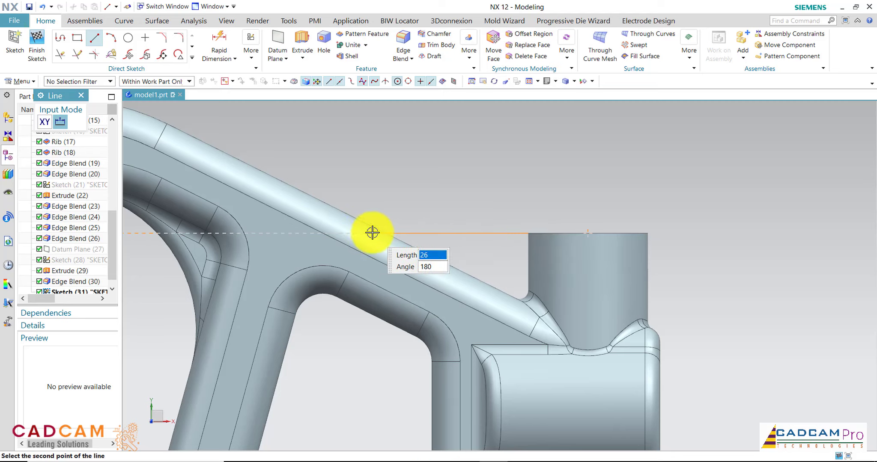
left_click(372, 233)
scroll(497, 208, "down", 1)
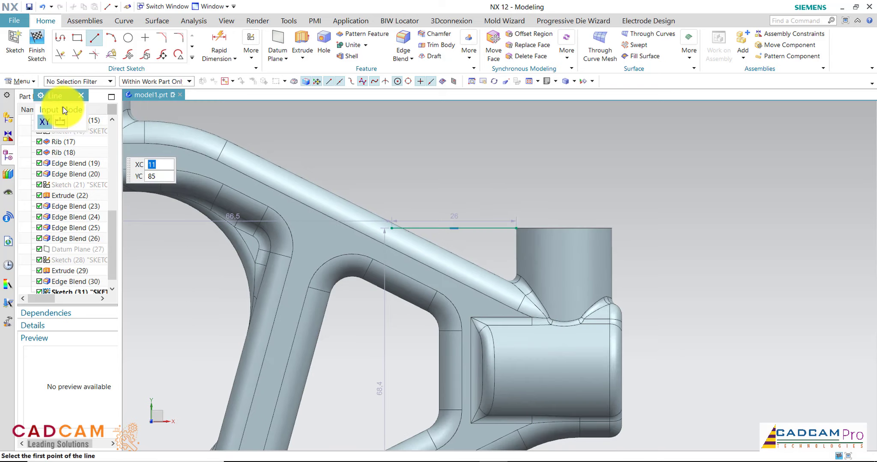
left_click(38, 55)
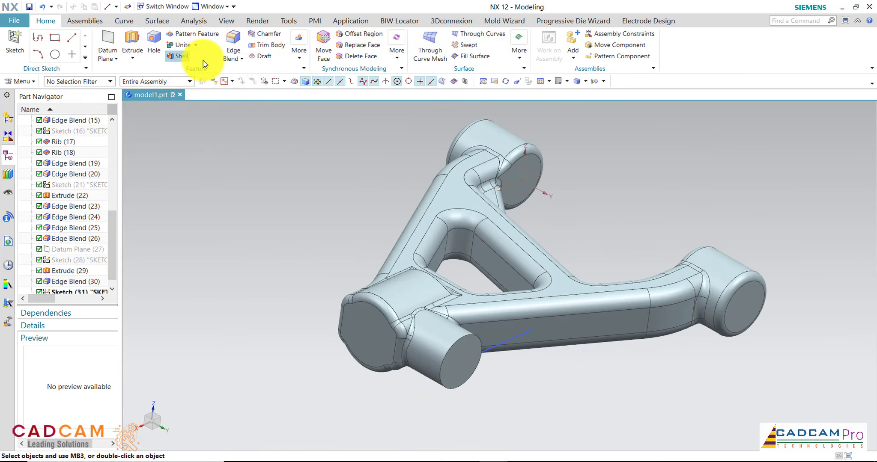
- Add a symmetric 7.6 mm Rib along the sketched line, combined with the bracket
left_click(305, 64)
left_click(382, 163)
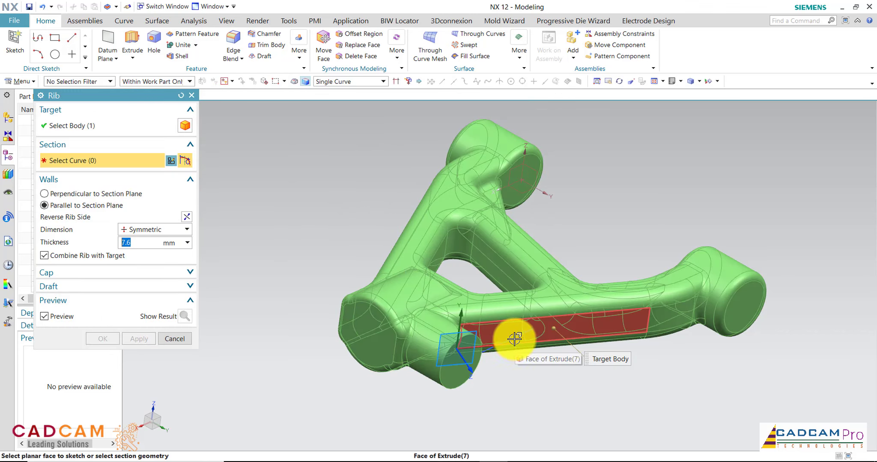
left_click(510, 390)
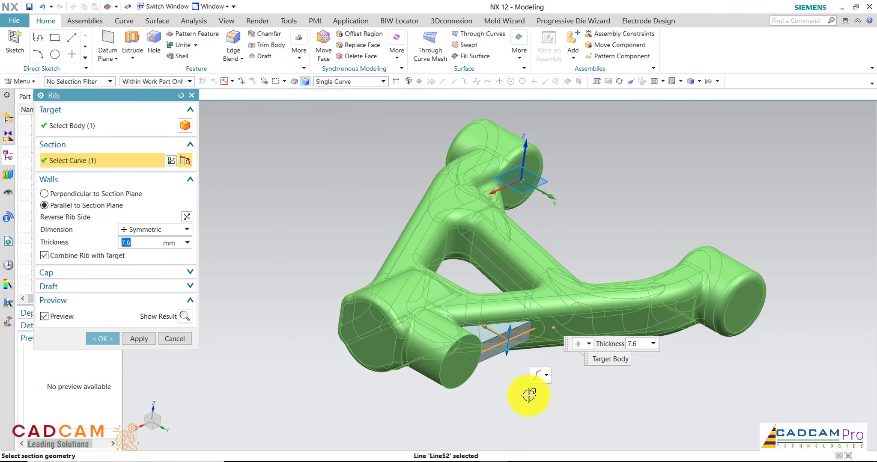
mouse_move(529, 396)
middle_mouse_down()
mouse_move(433, 381)
mouse_move(362, 386)
middle_mouse_up()
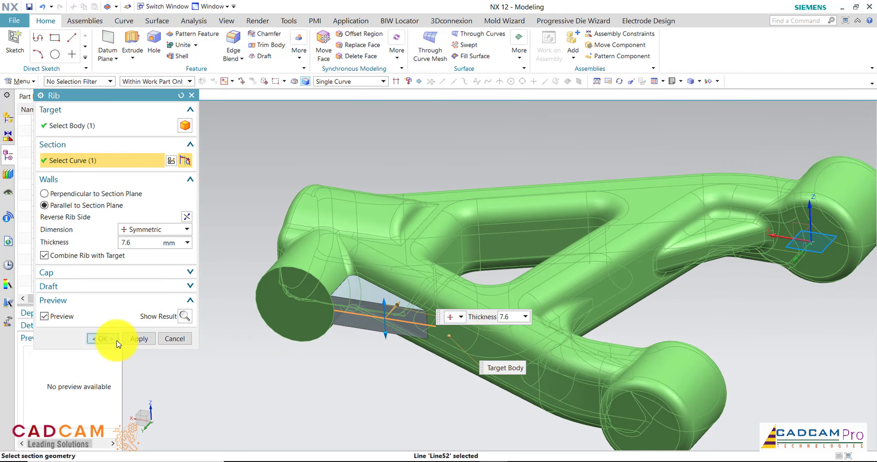
left_click(103, 339)
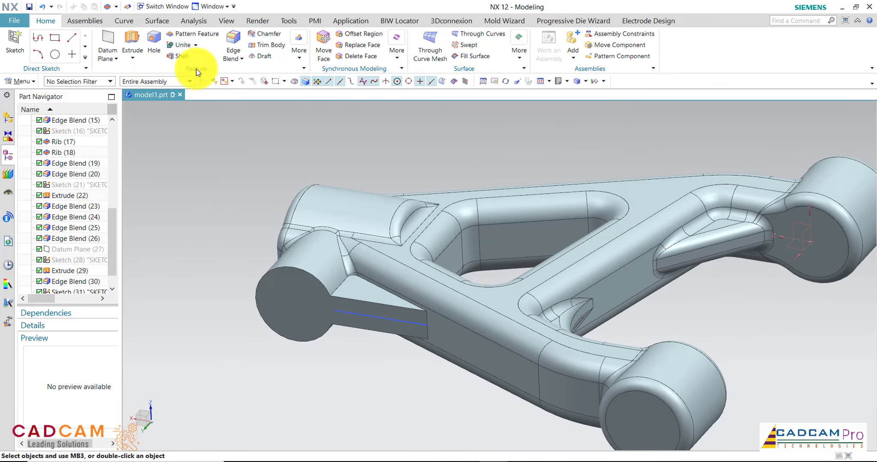
- Round the rib's two edge chains with a 1.5 mm edge blend
left_click(232, 37)
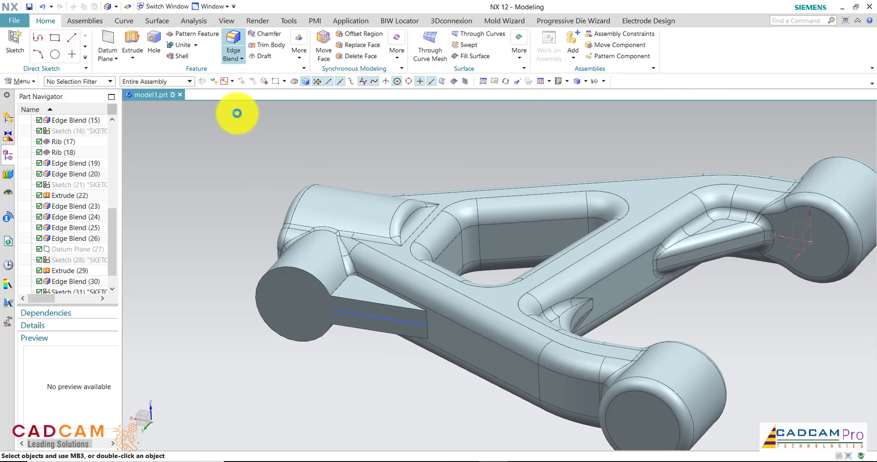
left_click(344, 281)
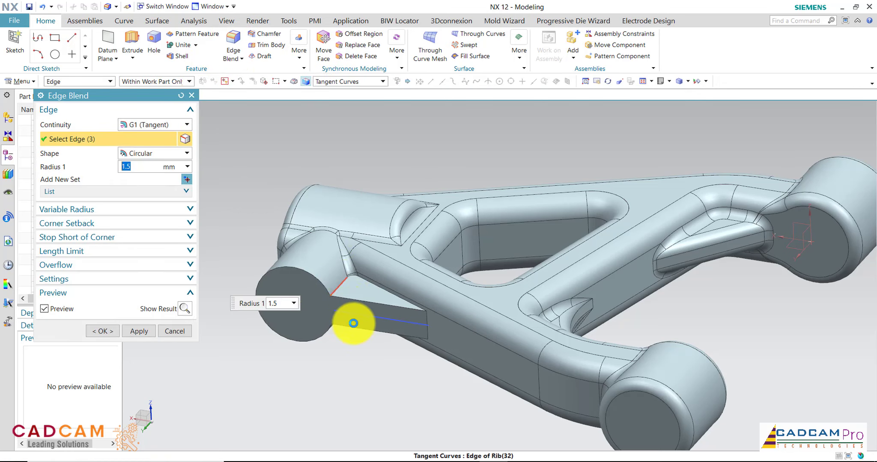
mouse_move(383, 348)
middle_mouse_down()
mouse_move(391, 297)
mouse_move(367, 350)
middle_mouse_up()
left_click(360, 352)
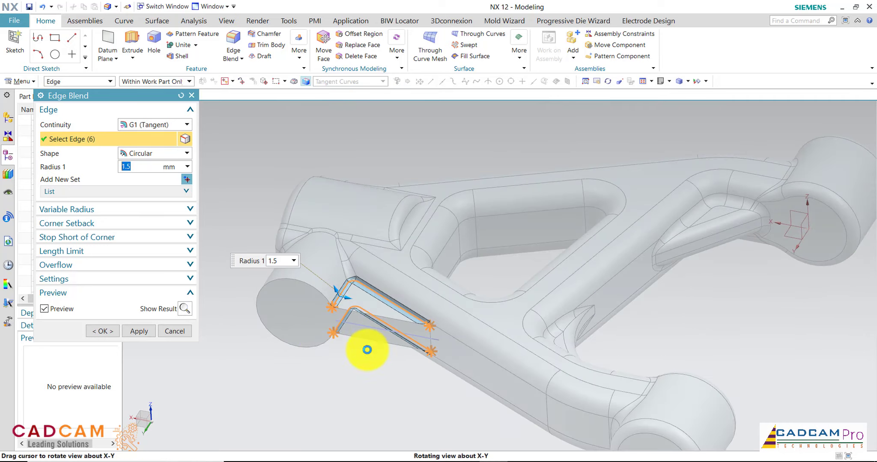
left_click(139, 331)
type("2.5")
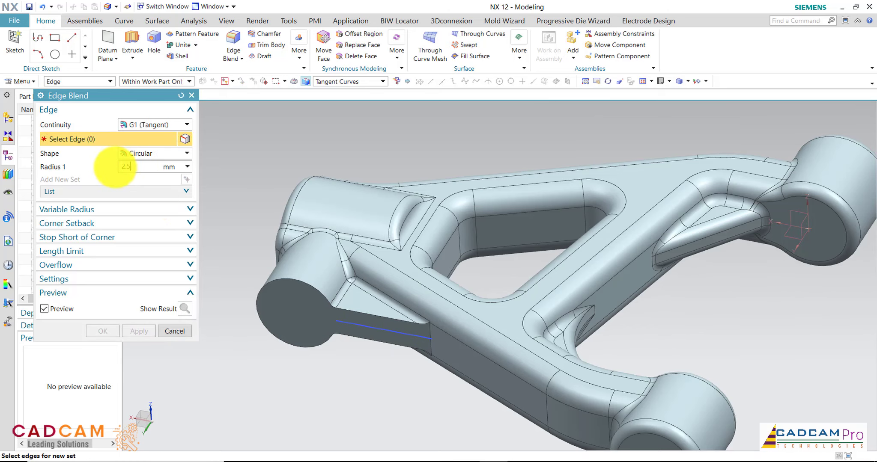
- Round the edge chain around the near round end with a 2.5 mm blend
left_click(300, 277)
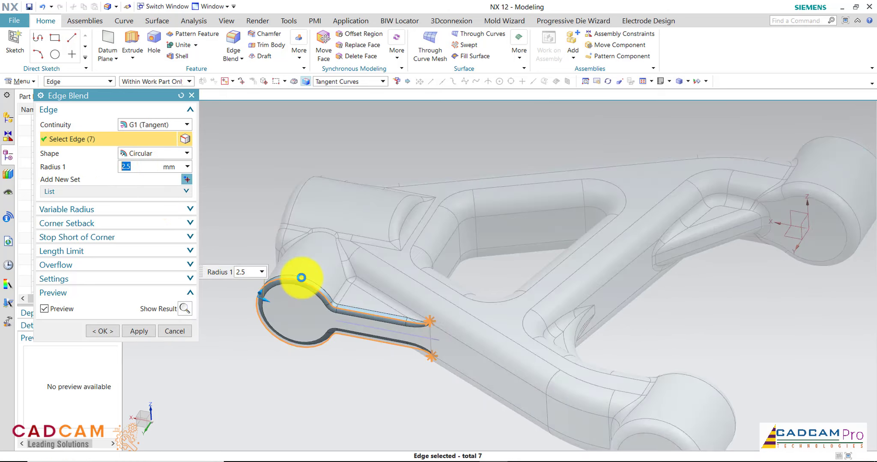
left_click(106, 331)
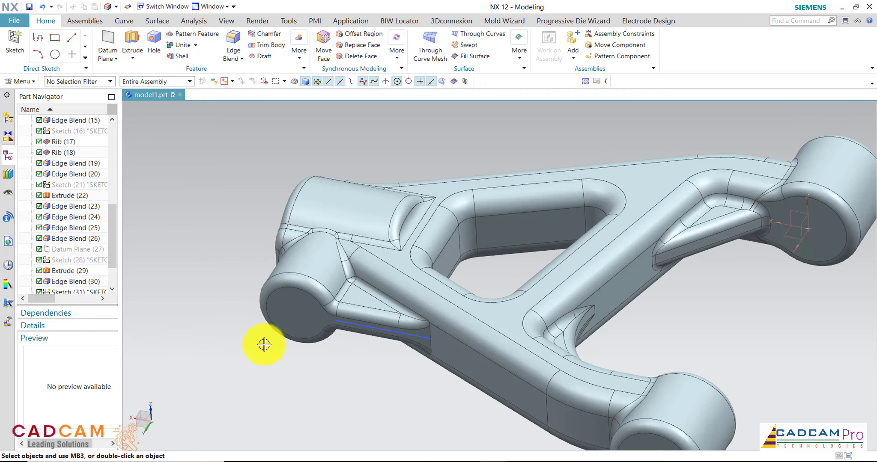
scroll(264, 344, "down", 2)
- On the right end boss face, sketch a Ø9 circle centred at the origin and finish the sketch
left_click(401, 270)
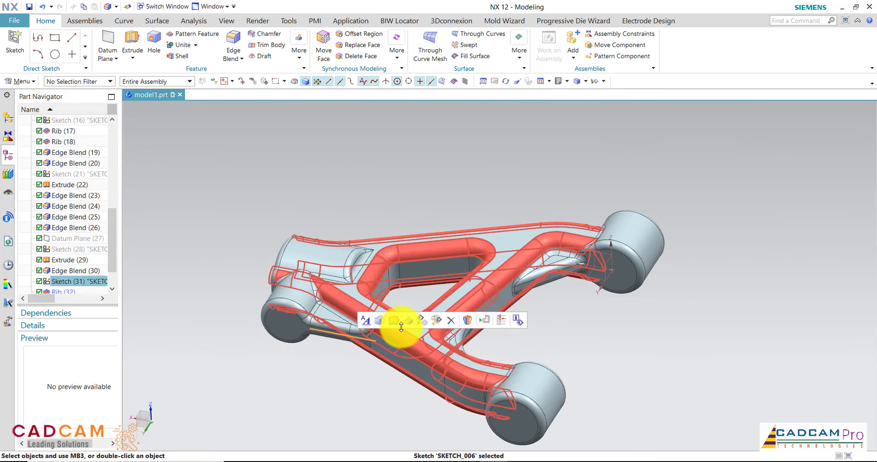
key("ctrl+f")
scroll(375, 369, "down", 2)
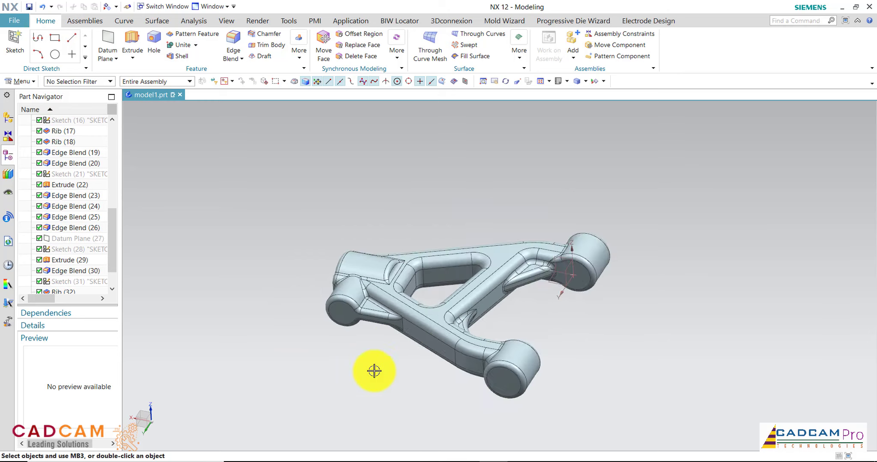
middle_click_drag(372, 370, 405, 373)
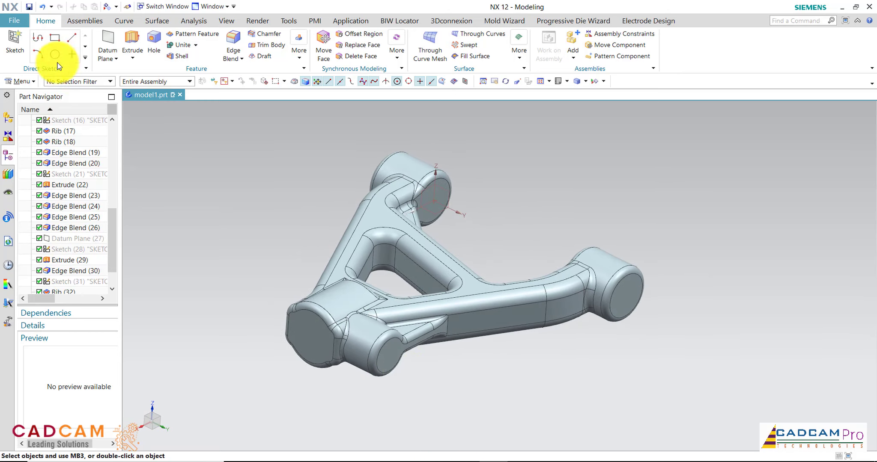
left_click(15, 40)
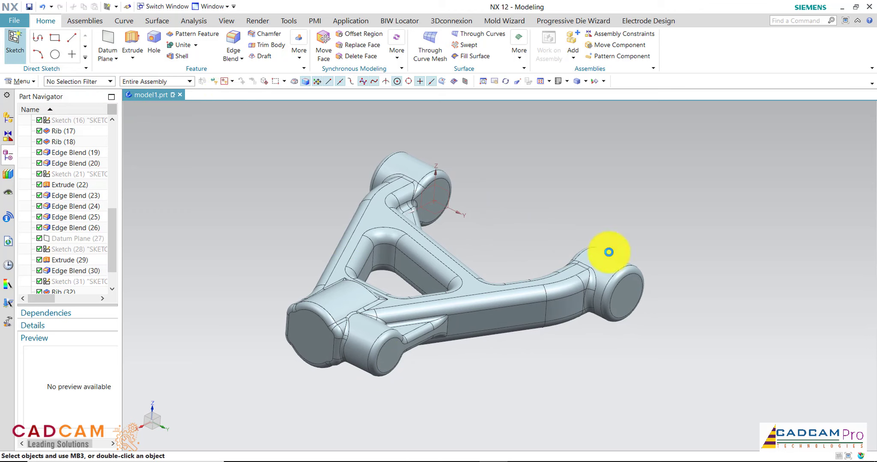
left_click(625, 293)
left_click(153, 223)
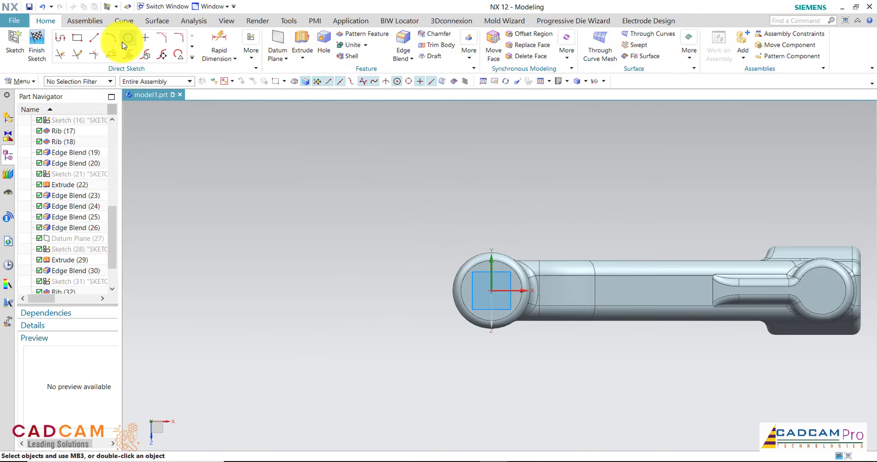
left_click(128, 37)
left_click(491, 291)
type("9")
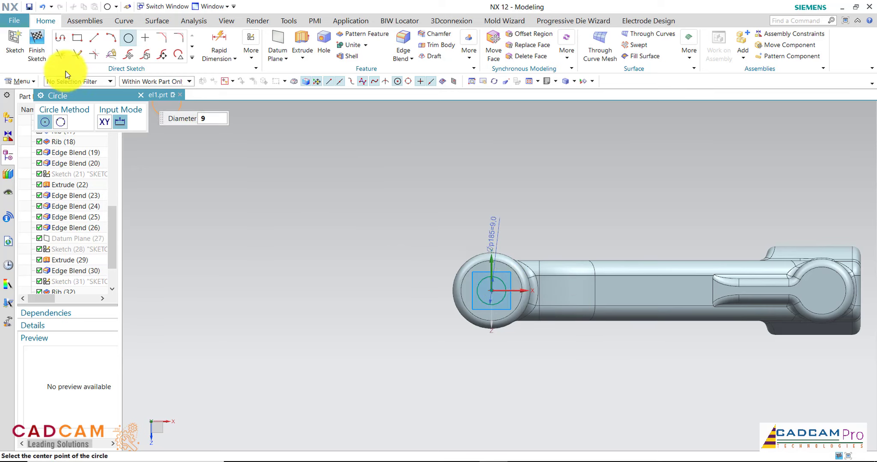
left_click(37, 45)
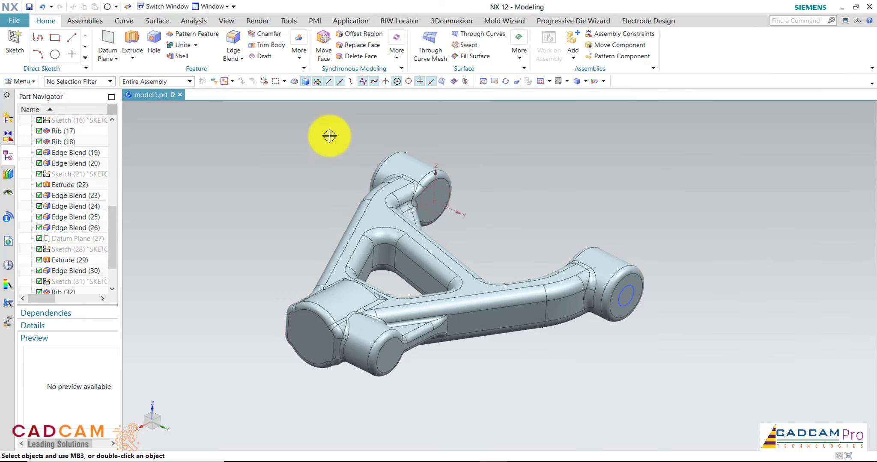
- Extrude the Ø9 circle as a reversed Subtract cut through all of the part
left_click(133, 41)
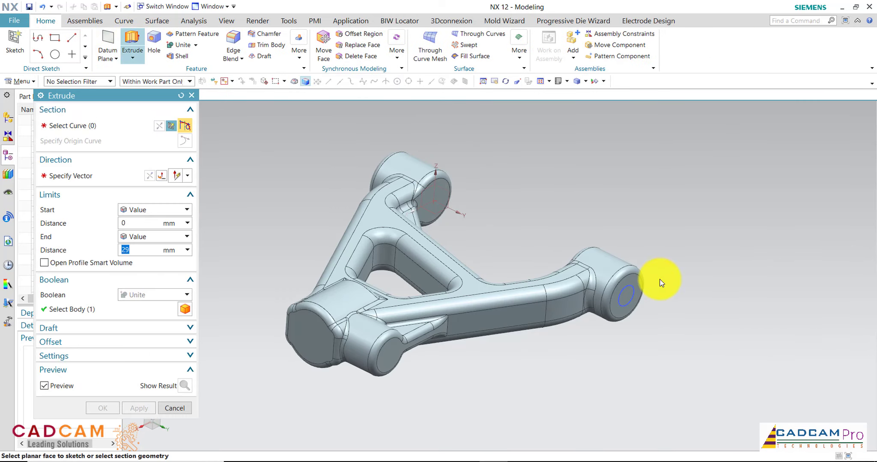
left_click(654, 297)
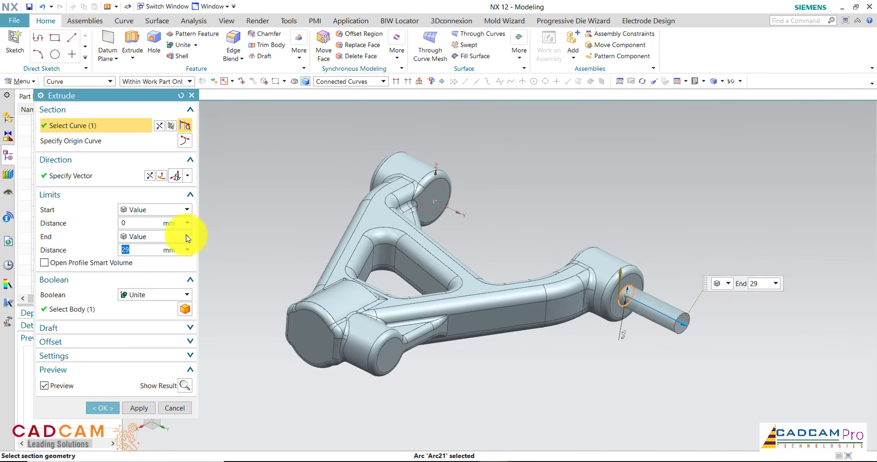
left_click(146, 295)
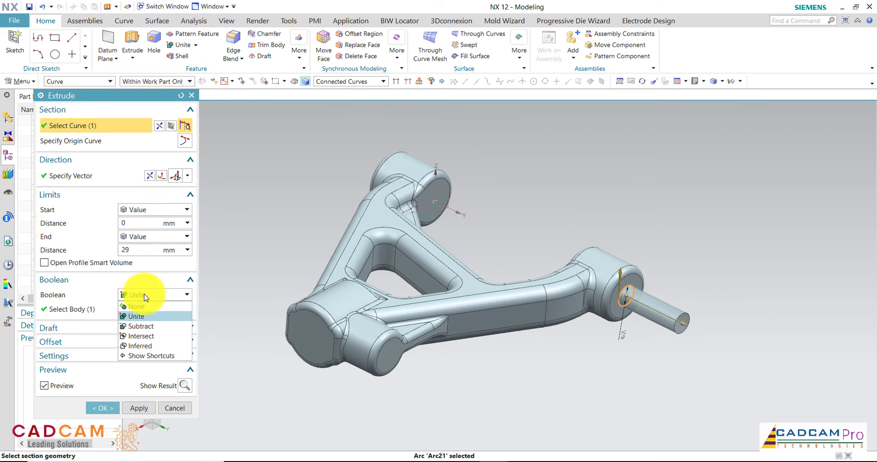
left_click(143, 329)
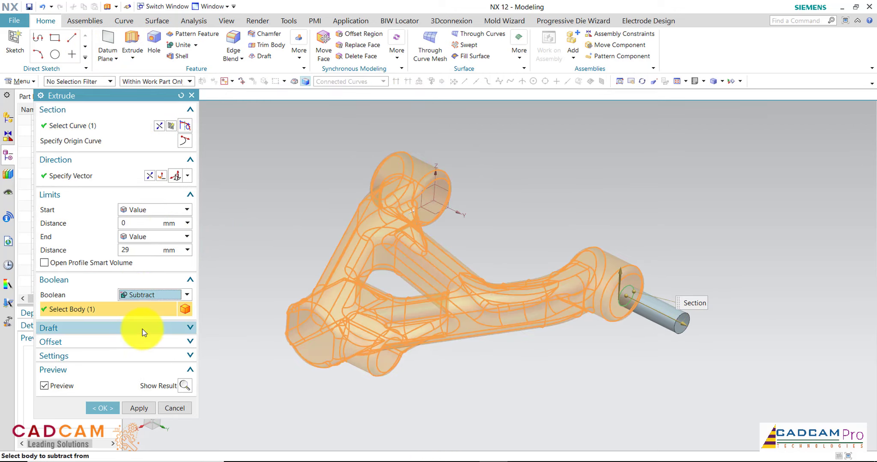
left_click(149, 175)
left_click(153, 239)
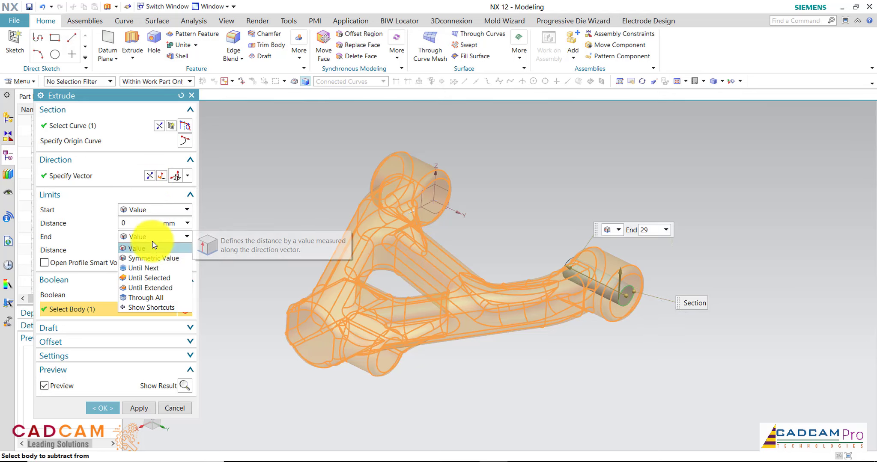
left_click(154, 296)
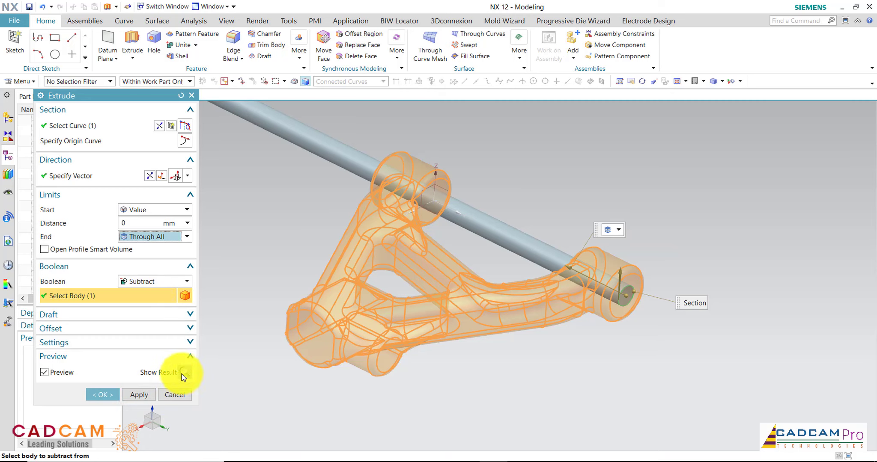
left_click(185, 372)
left_click(113, 401)
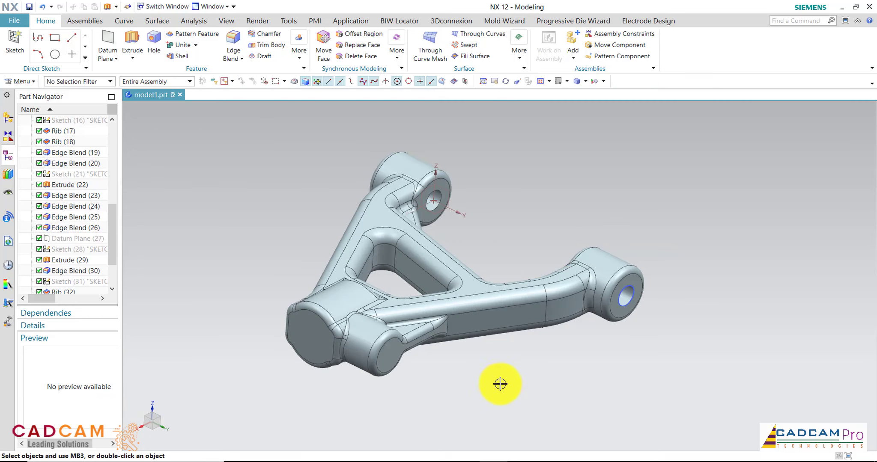
- Select and then deselect Sketch (35), and start a Hole feature
left_click(639, 304)
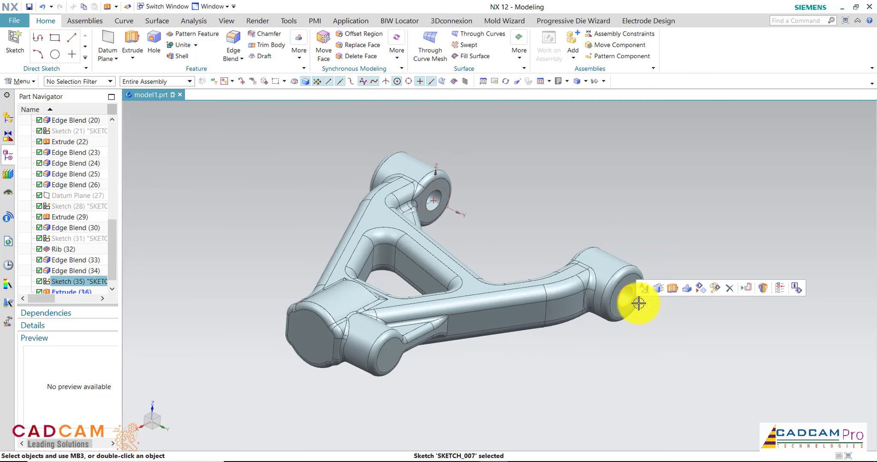
left_click(691, 356)
scroll(342, 255, "down", 3)
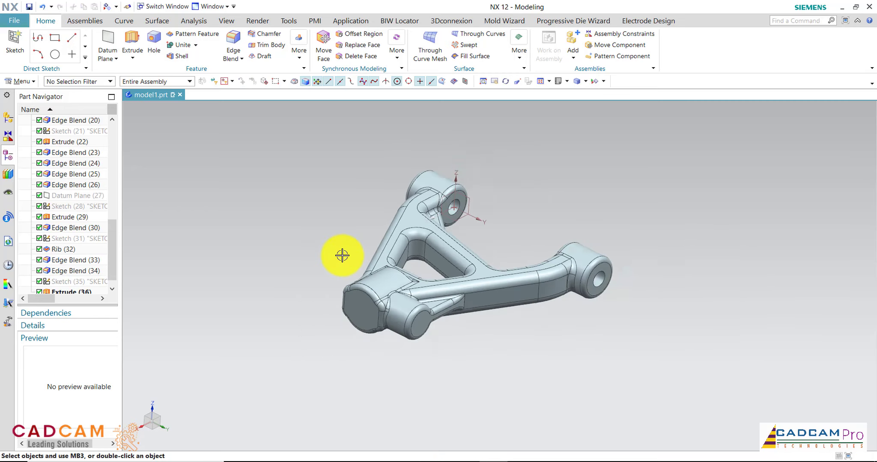
scroll(339, 260, "down", 1)
scroll(339, 260, "up", 3)
scroll(340, 260, "up", 1)
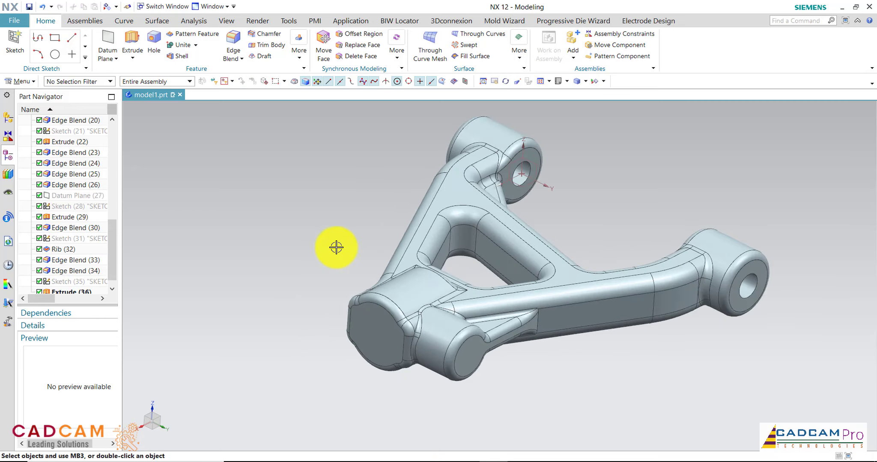
left_click(155, 45)
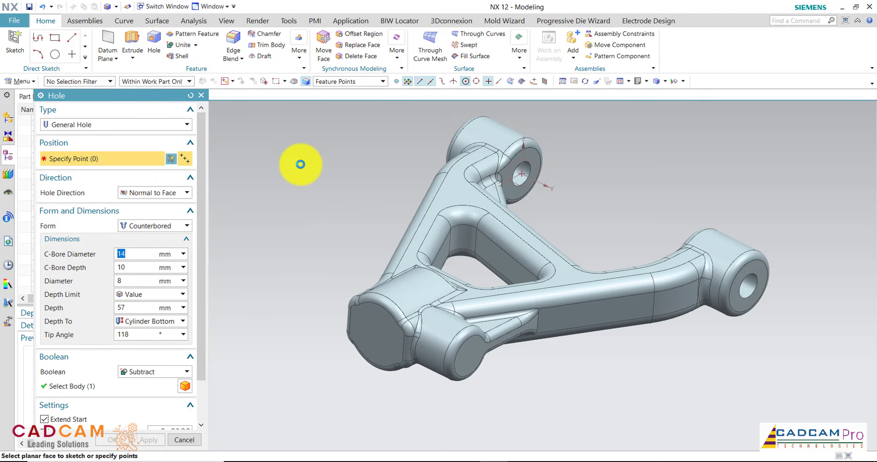
- Cancel the pending hole and restart the Hole feature
left_click(185, 440)
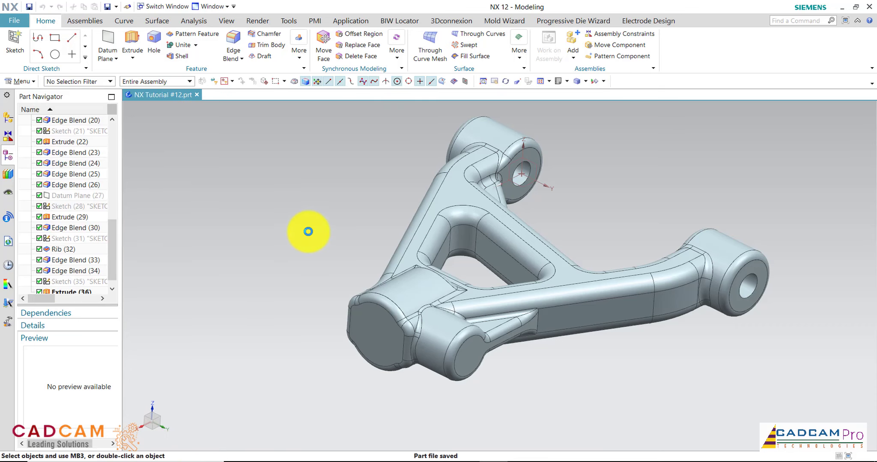
left_click(158, 49)
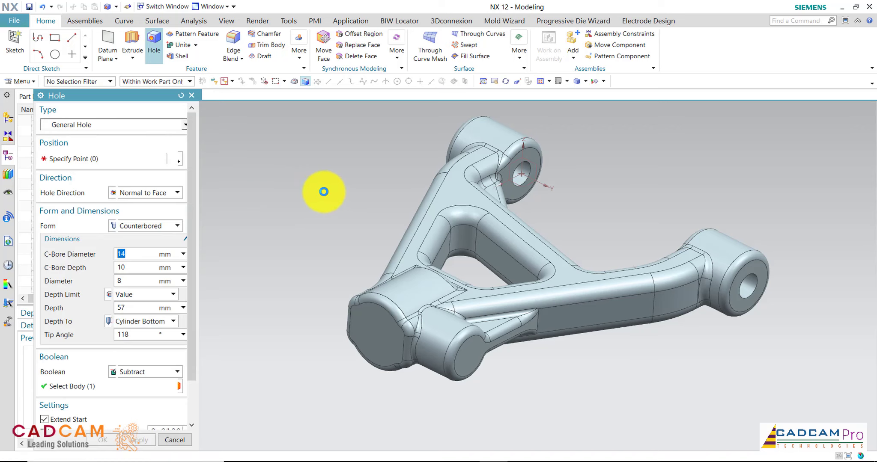
scroll(286, 339, "up", 2)
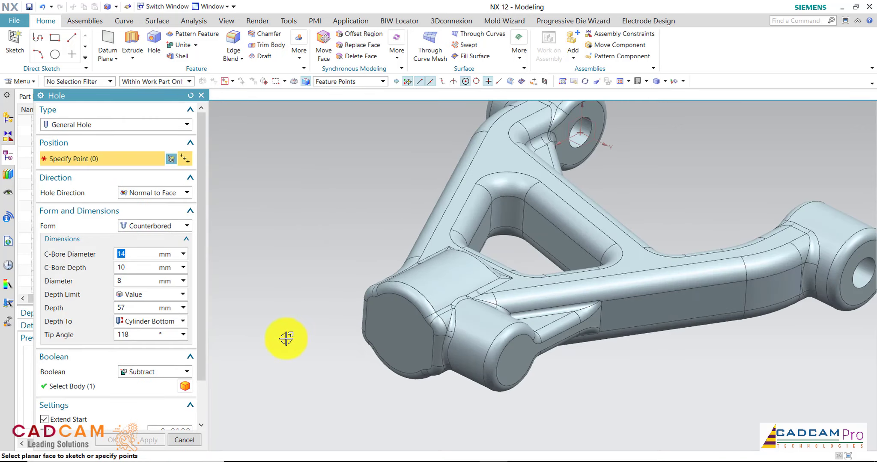
scroll(373, 338, "up", 1)
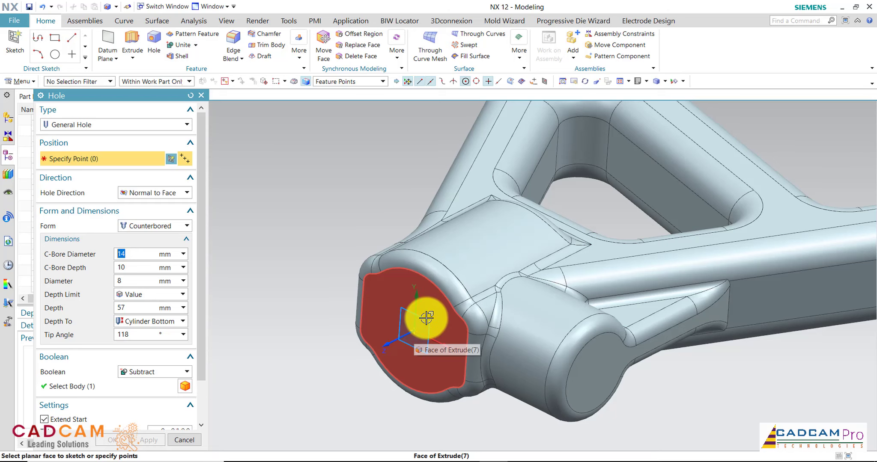
- Place the hole at the front boss face centre and set its form to Simple
left_click(413, 331)
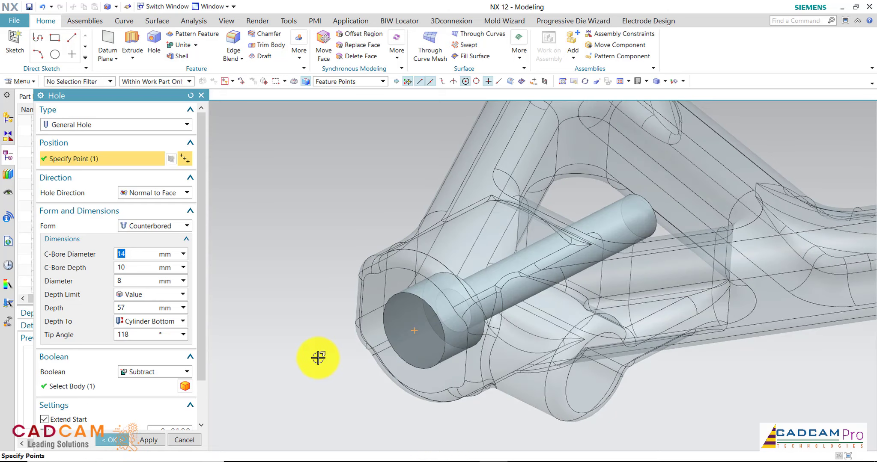
scroll(331, 351, "down", 2)
scroll(325, 348, "down", 3)
mouse_move(334, 336)
middle_mouse_down()
mouse_move(319, 358)
mouse_move(334, 338)
middle_mouse_up()
left_click(139, 226)
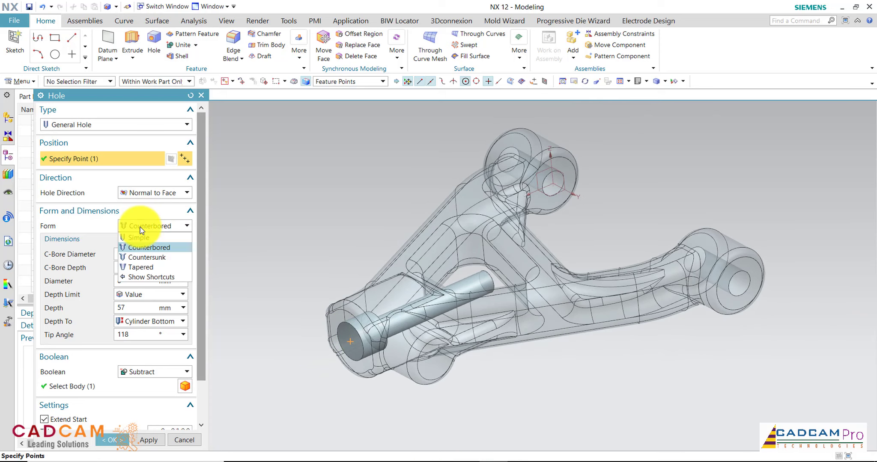
left_click(141, 237)
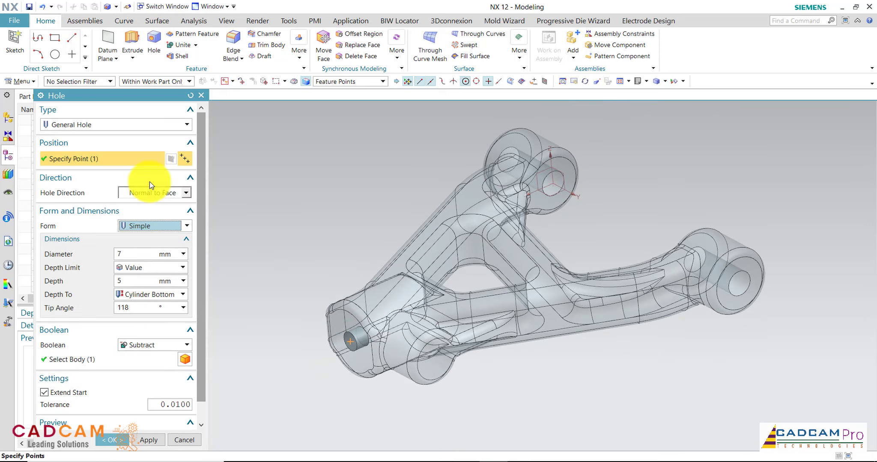
- Make it an M12 x 1.75 threaded hole, 24 mm deep, and create it
left_click(93, 126)
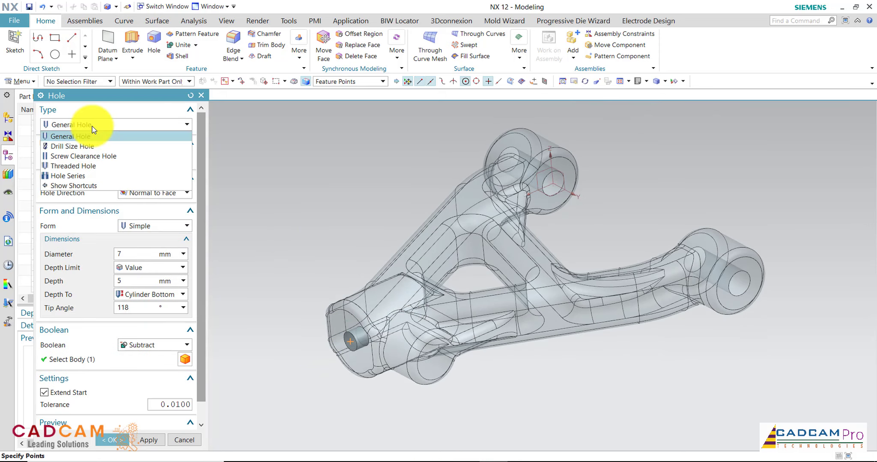
left_click(86, 166)
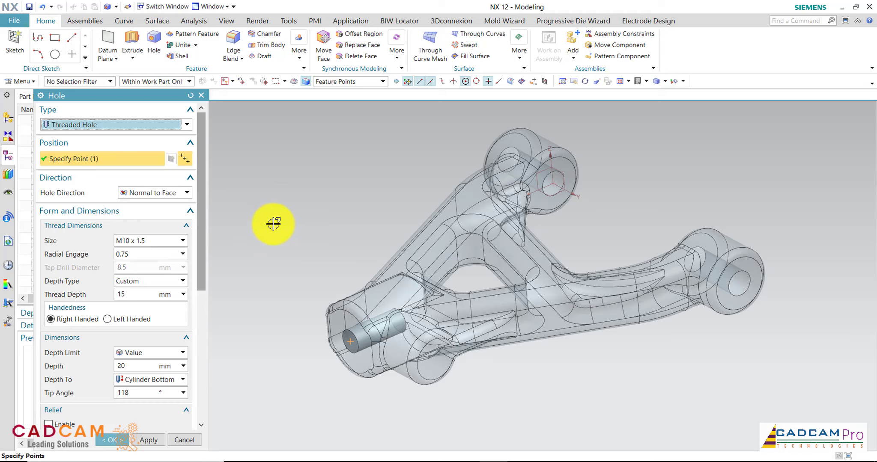
left_click_drag(204, 238, 204, 258)
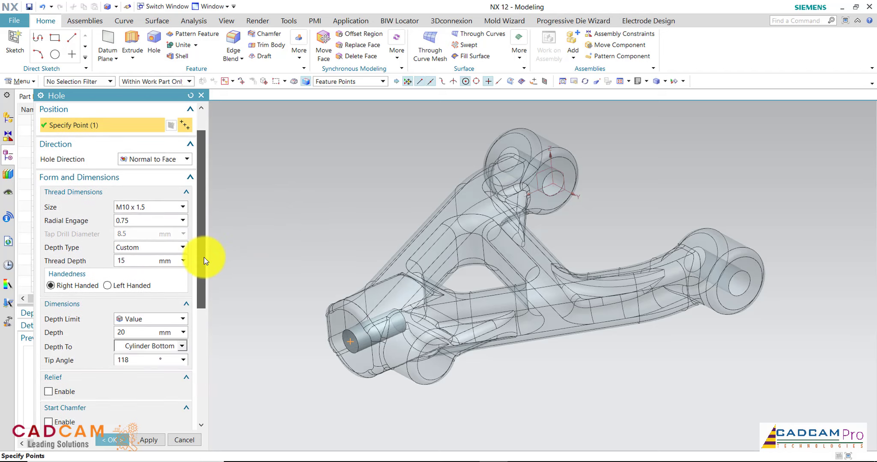
left_click(138, 206)
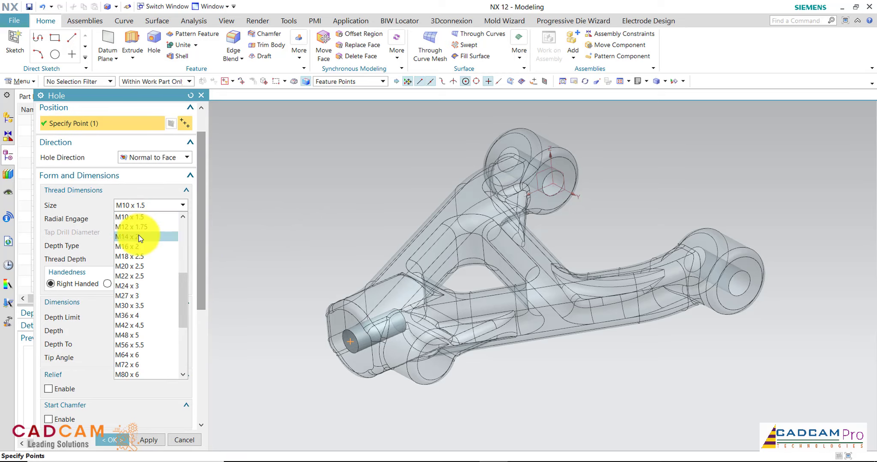
left_click(142, 227)
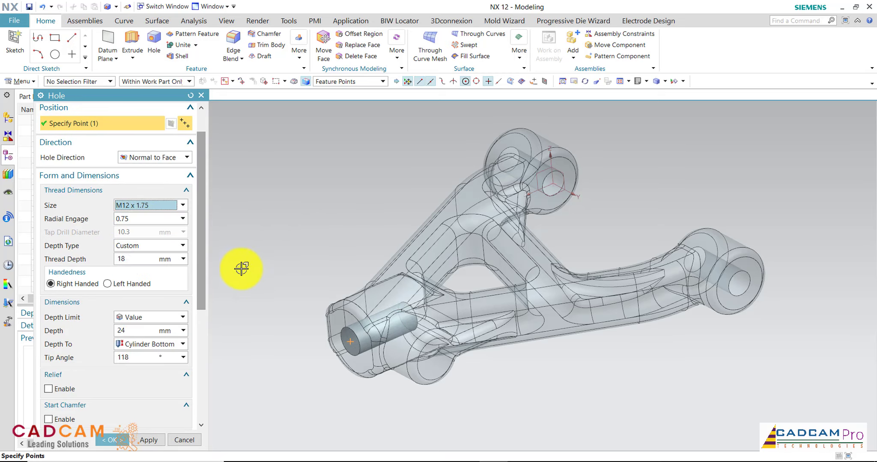
mouse_move(311, 290)
middle_mouse_down()
mouse_move(311, 327)
mouse_move(304, 290)
mouse_move(202, 278)
middle_mouse_up()
left_click_drag(202, 278, 201, 391)
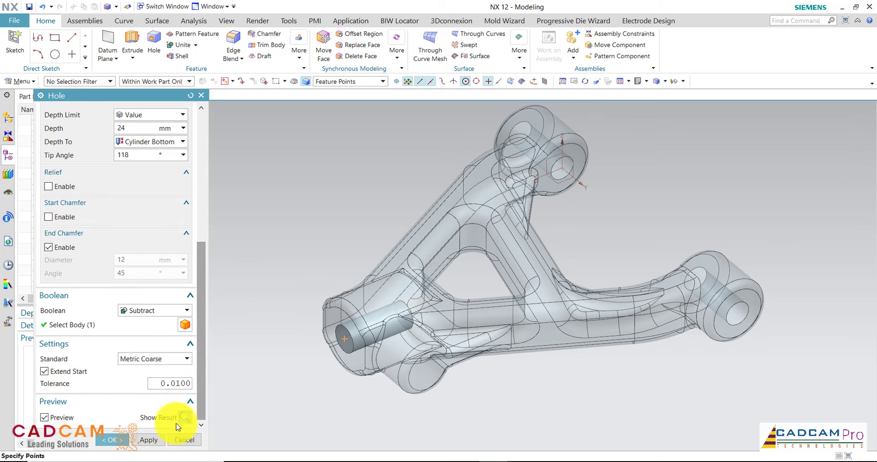
left_click(125, 444)
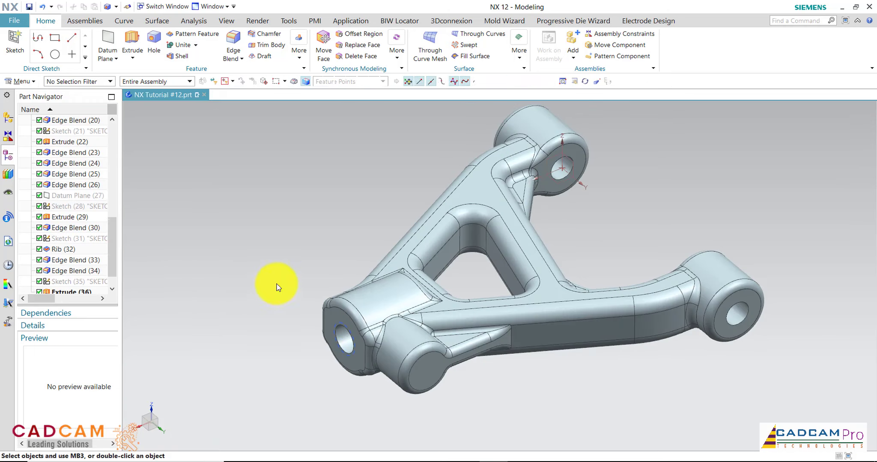
- Add an M8 x 1.25 threaded hole, 16 mm deep, at the smaller boss's centre
mouse_move(280, 288)
middle_mouse_down()
mouse_move(280, 268)
mouse_move(301, 254)
mouse_move(285, 270)
mouse_move(285, 254)
middle_mouse_up()
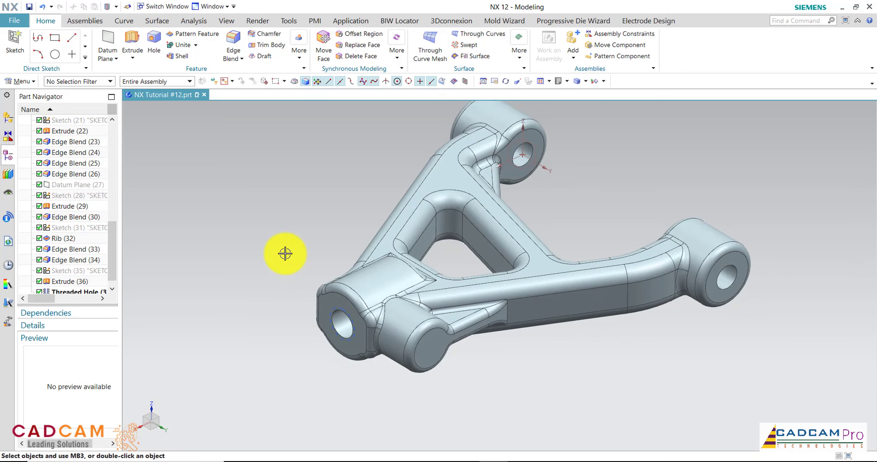
mouse_move(281, 192)
middle_mouse_down()
mouse_move(293, 213)
mouse_move(280, 199)
middle_mouse_up()
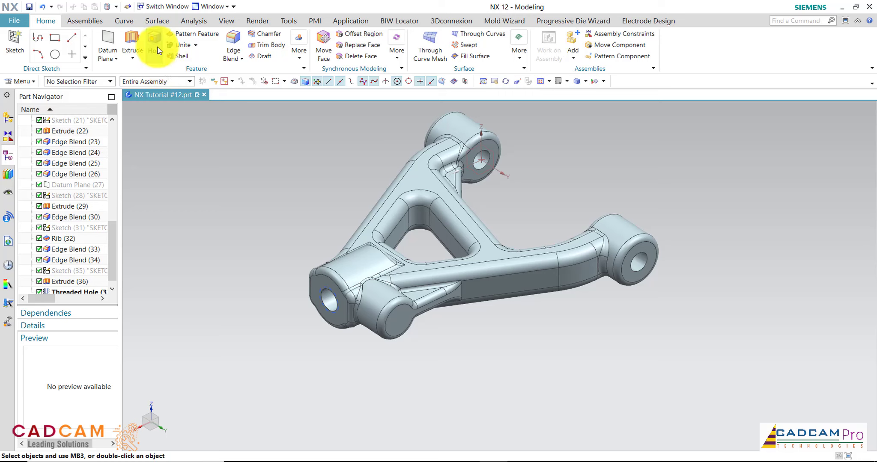
left_click(154, 42)
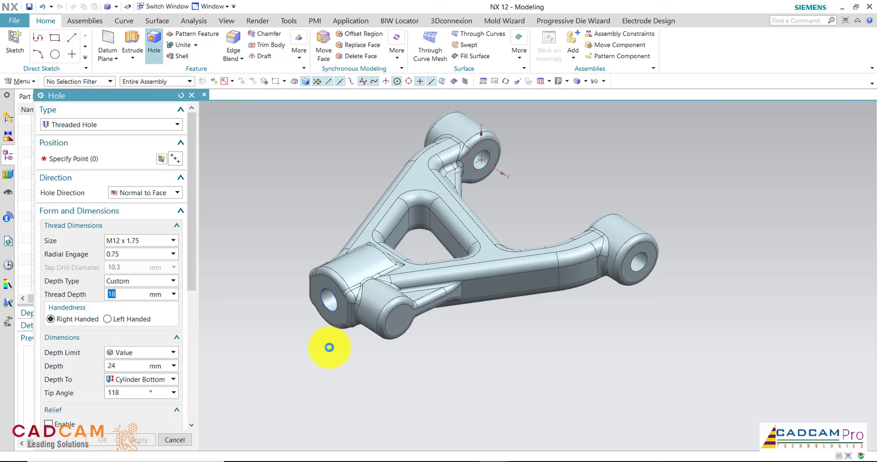
scroll(329, 347, "up", 3)
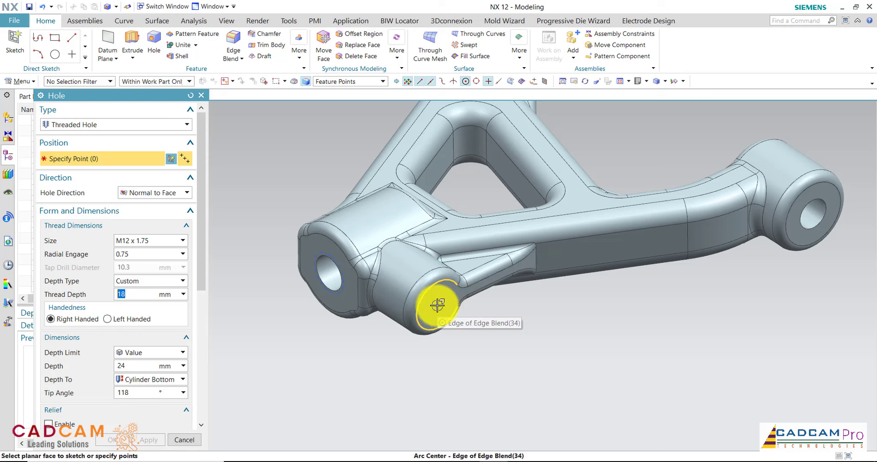
left_click(437, 305)
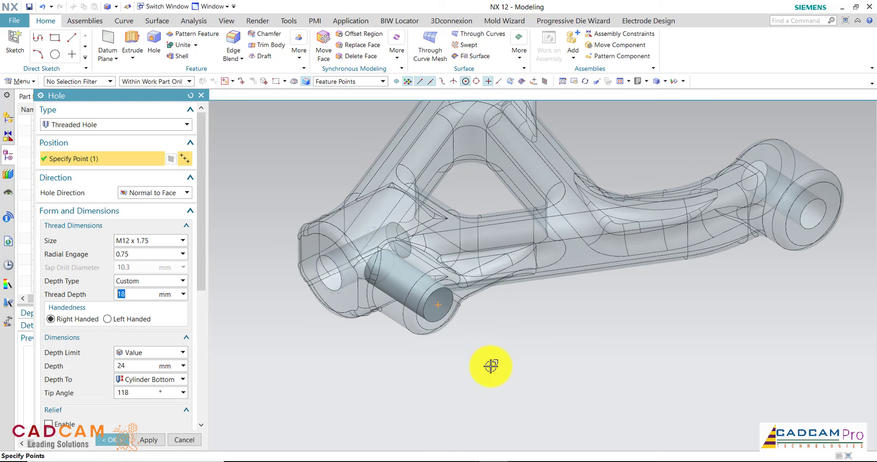
left_click(162, 239)
left_click_drag(182, 317, 184, 306)
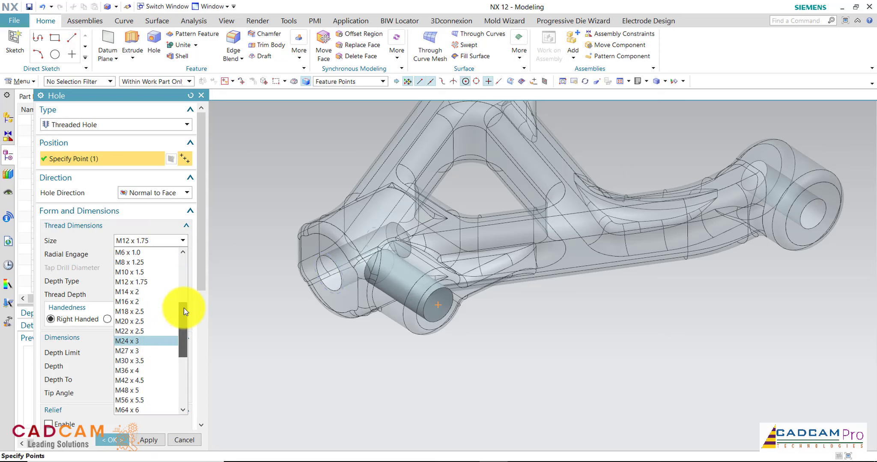
left_click(142, 276)
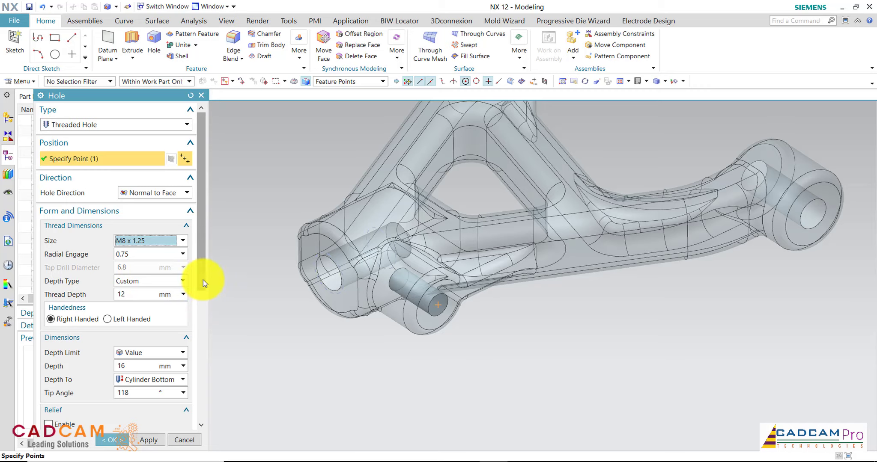
middle_click_drag(389, 381, 139, 458)
left_click(120, 446)
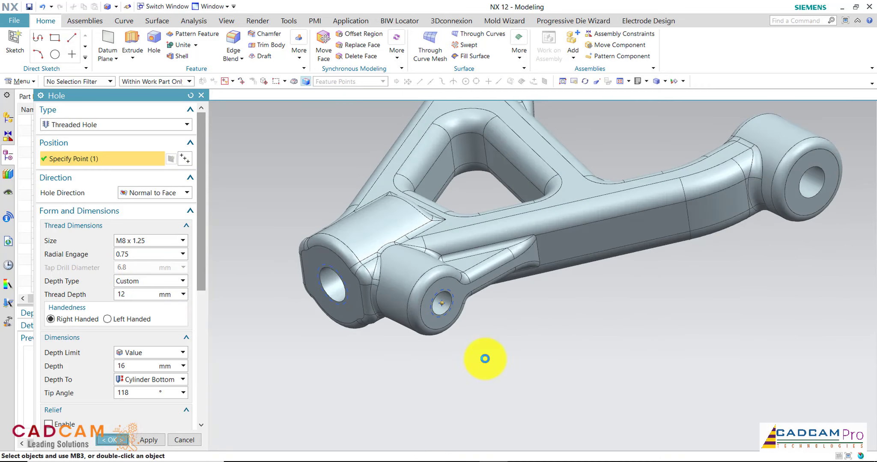
mouse_move(508, 349)
middle_mouse_down()
mouse_move(515, 335)
mouse_move(520, 349)
mouse_move(520, 338)
middle_mouse_up()
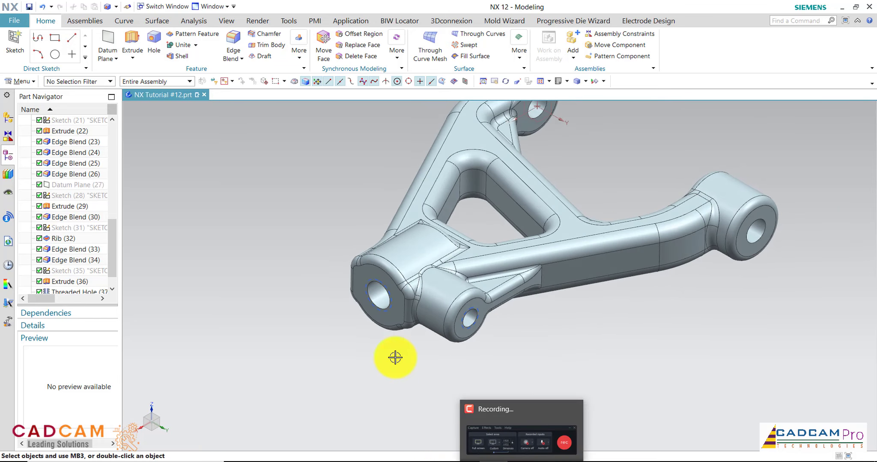
- Apply a detailed thread to the M12 hole's inner face
left_click(298, 62)
left_click(313, 170)
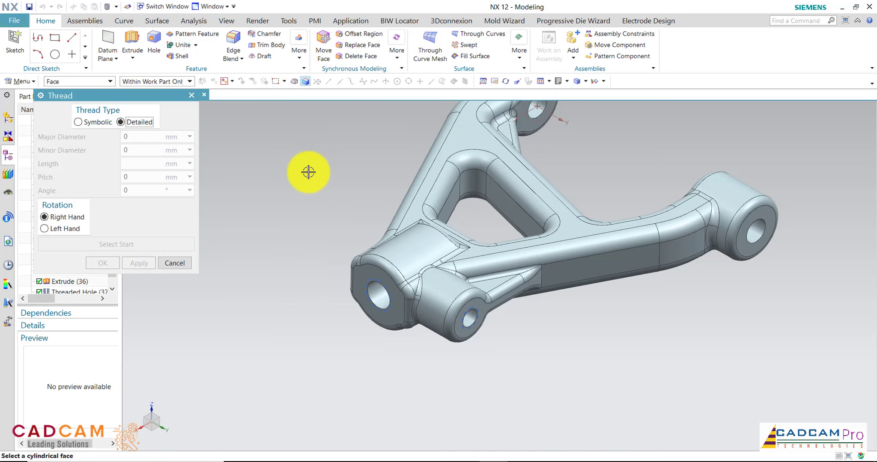
left_click(86, 124)
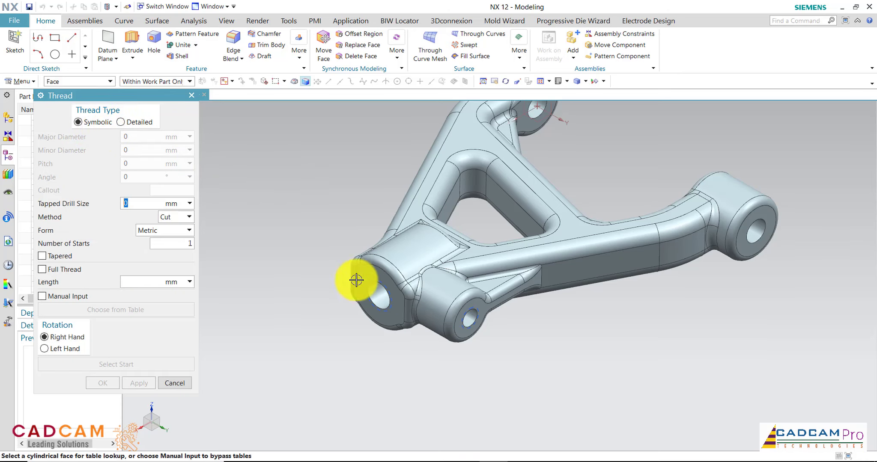
left_click(371, 294)
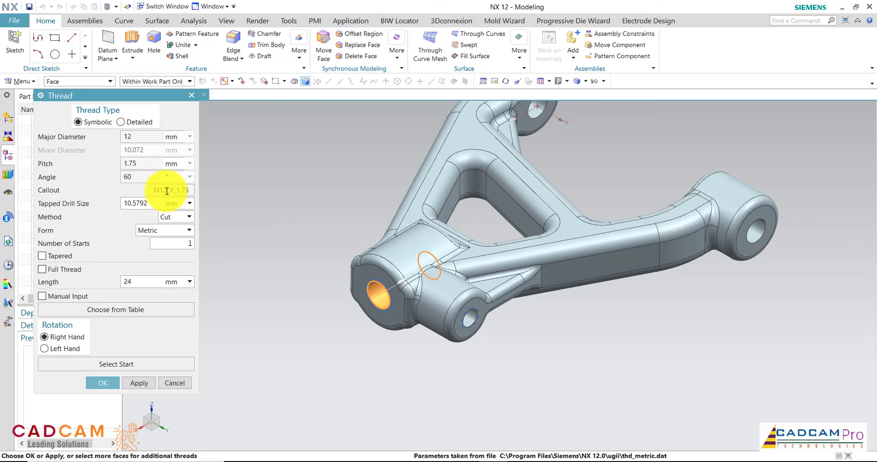
left_click(121, 122)
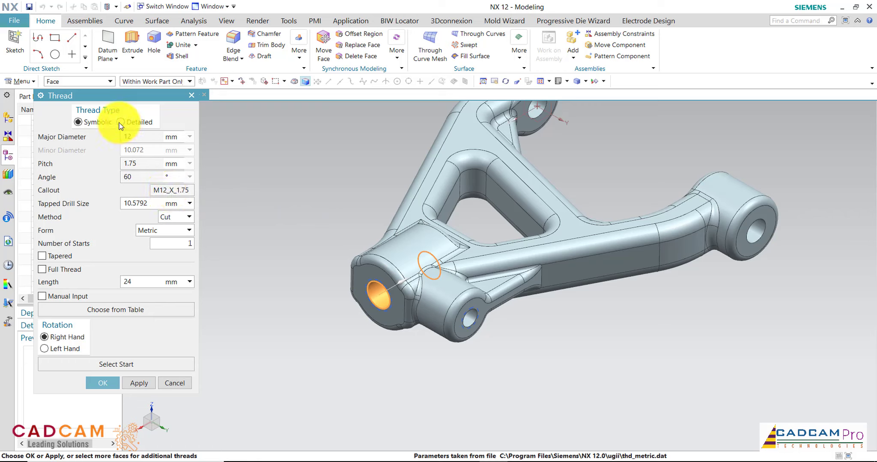
left_click(406, 252)
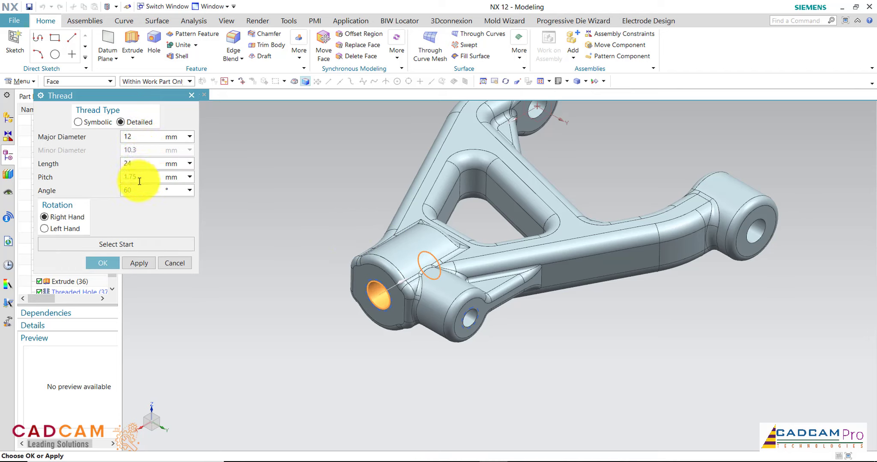
left_click(139, 264)
- Apply a detailed thread to the M8 hole's inner face and close the Thread dialog
scroll(497, 380, "up", 2)
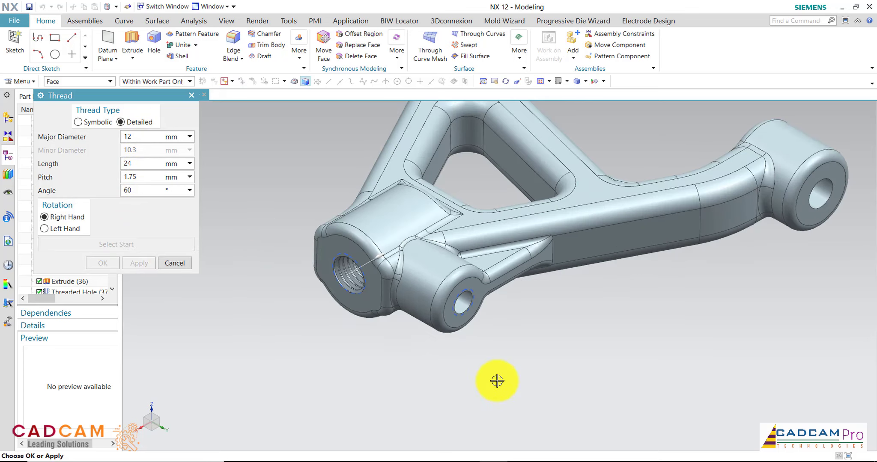
scroll(337, 294, "up", 2)
scroll(347, 280, "up", 2)
mouse_move(347, 280)
middle_mouse_down()
mouse_move(368, 241)
mouse_move(385, 247)
mouse_move(352, 245)
mouse_move(284, 274)
mouse_move(329, 299)
middle_mouse_up()
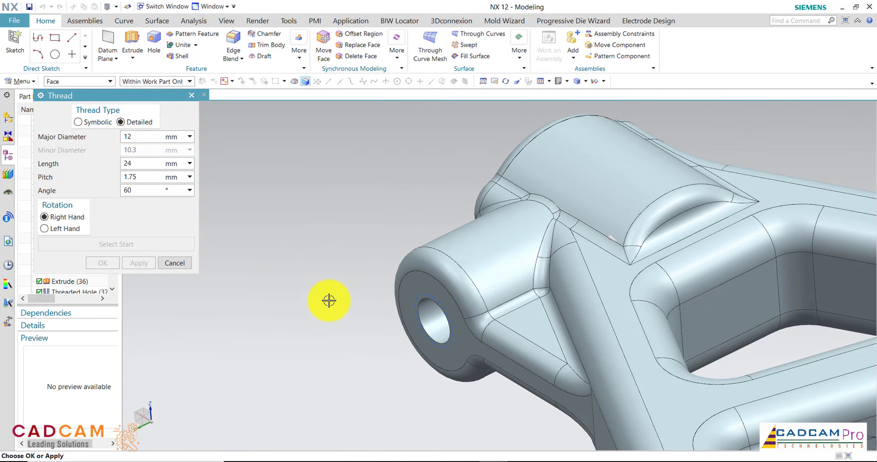
left_click(429, 318)
left_click(471, 330)
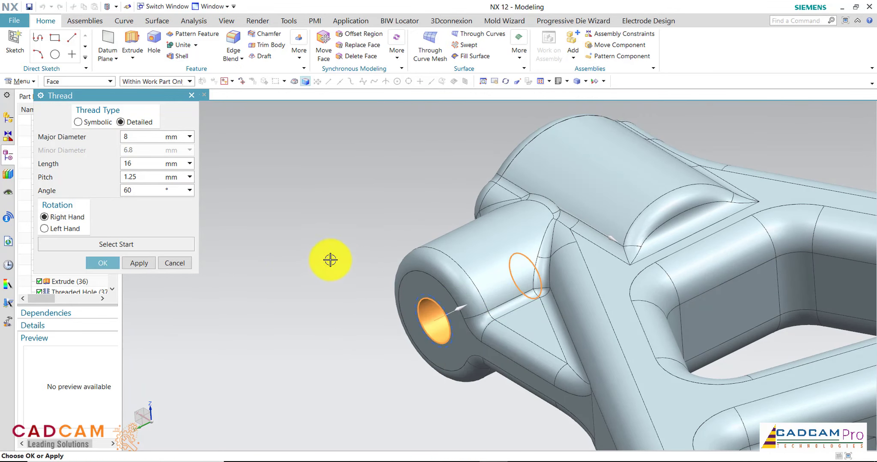
left_click(149, 266)
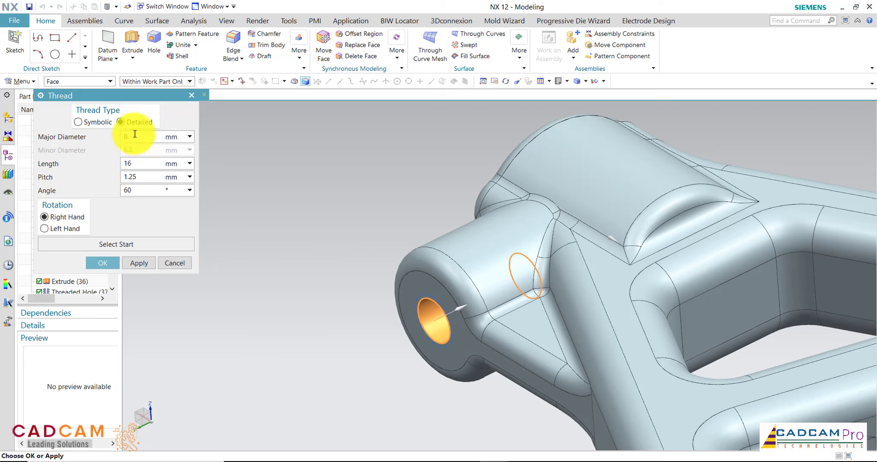
left_click(147, 263)
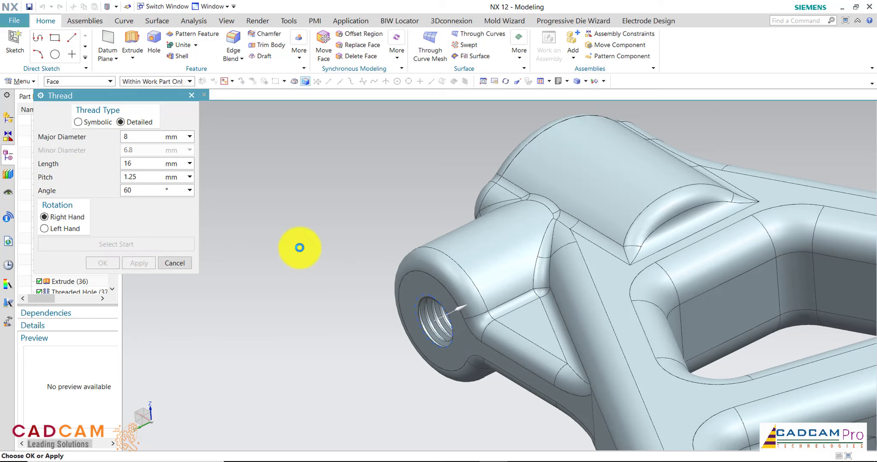
left_click(169, 262)
scroll(297, 229, "down", 5)
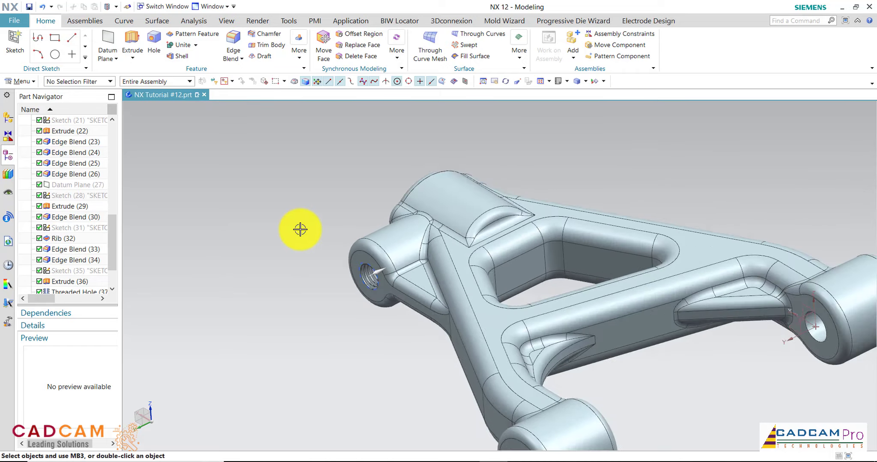
mouse_move(283, 229)
middle_mouse_down()
mouse_move(341, 209)
mouse_move(368, 235)
mouse_move(363, 229)
middle_mouse_up()
scroll(407, 360, "up", 3)
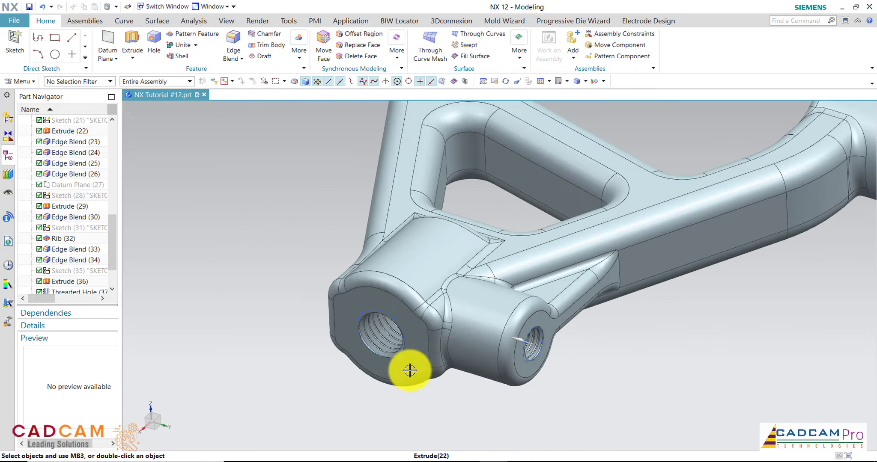
scroll(338, 234, "down", 1)
scroll(354, 233, "down", 3)
mouse_move(353, 232)
middle_mouse_down()
mouse_move(447, 276)
mouse_move(458, 268)
mouse_move(444, 262)
middle_mouse_up()
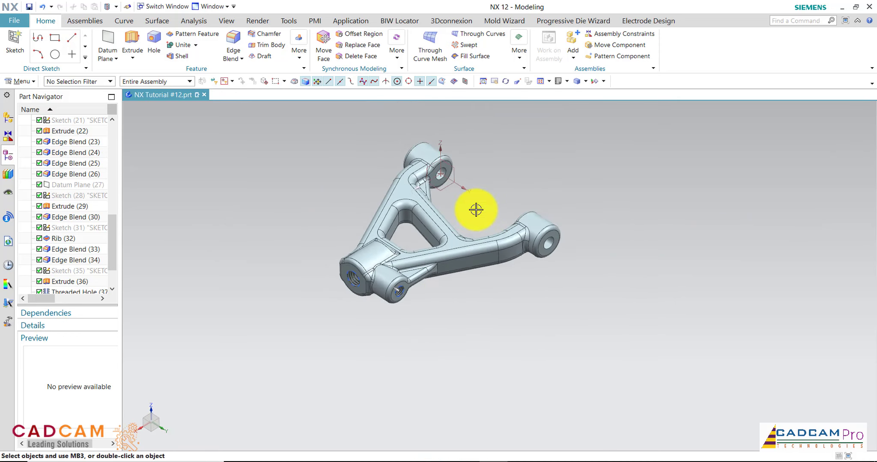